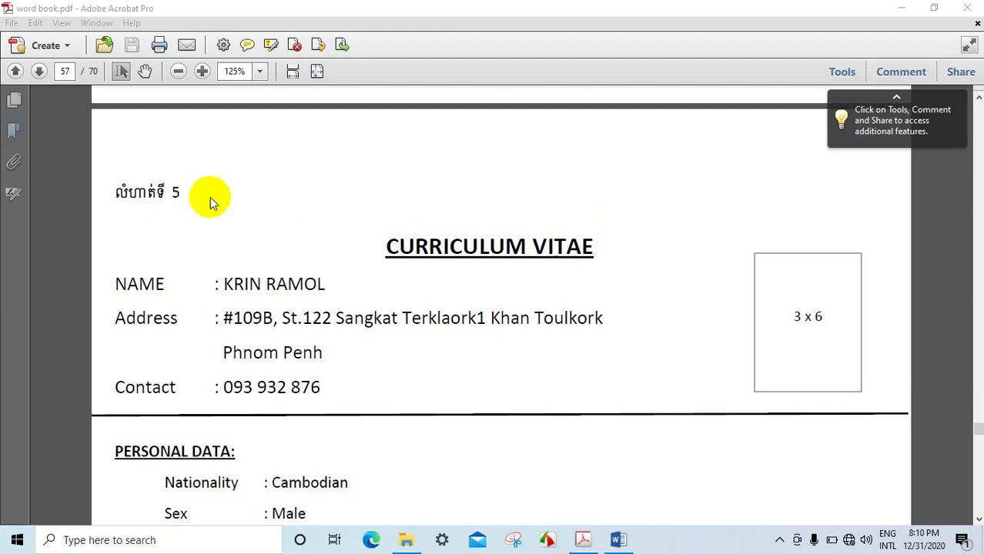
Clear the partial selection in the CV PDF and switch to the Word exercise document
click(168, 188)
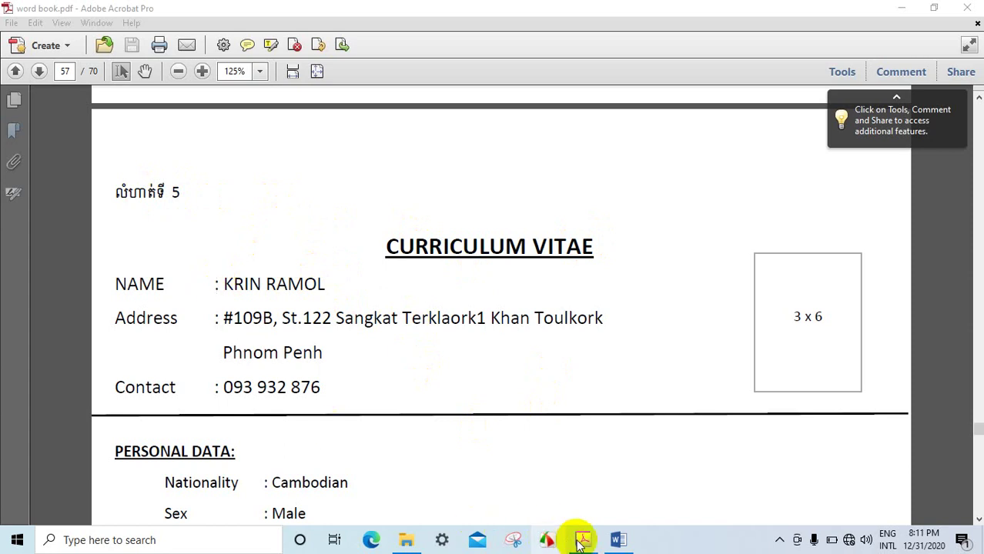
key(alt+Tab)
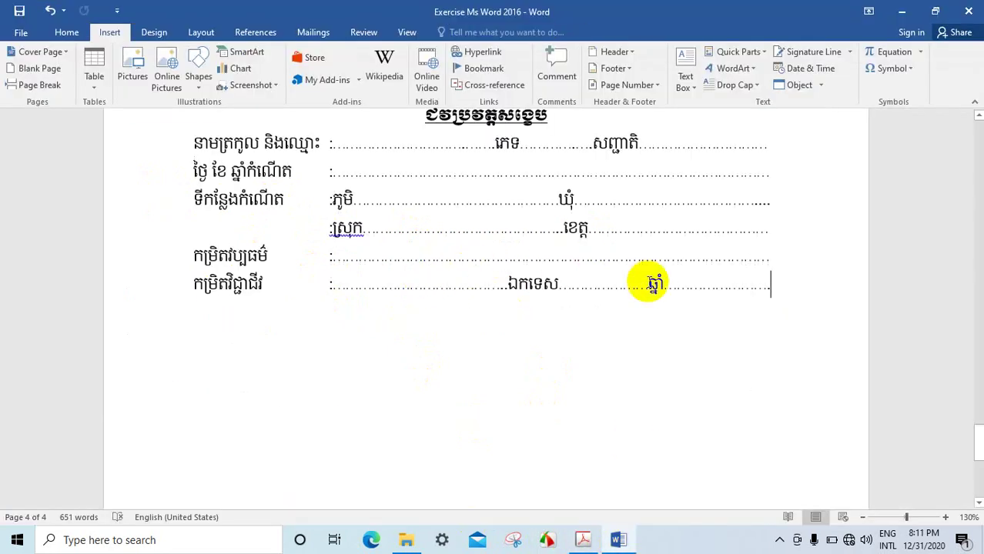
Place the cursor below the form lines and check that the signature section moved to page 5
scroll(681, 303, down, 2)
scroll(679, 307, down, 3)
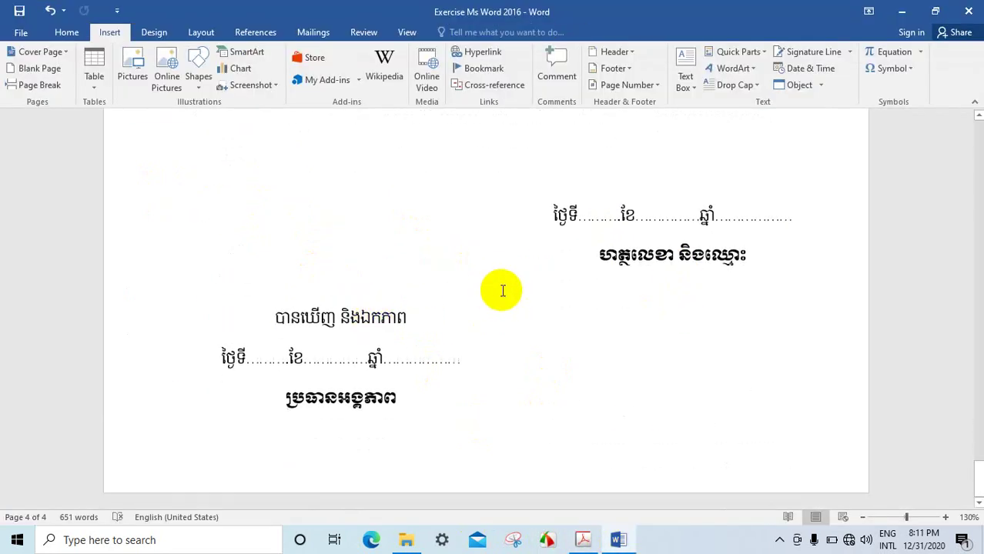
scroll(502, 287, up, 5)
scroll(564, 308, up, 3)
click(241, 340)
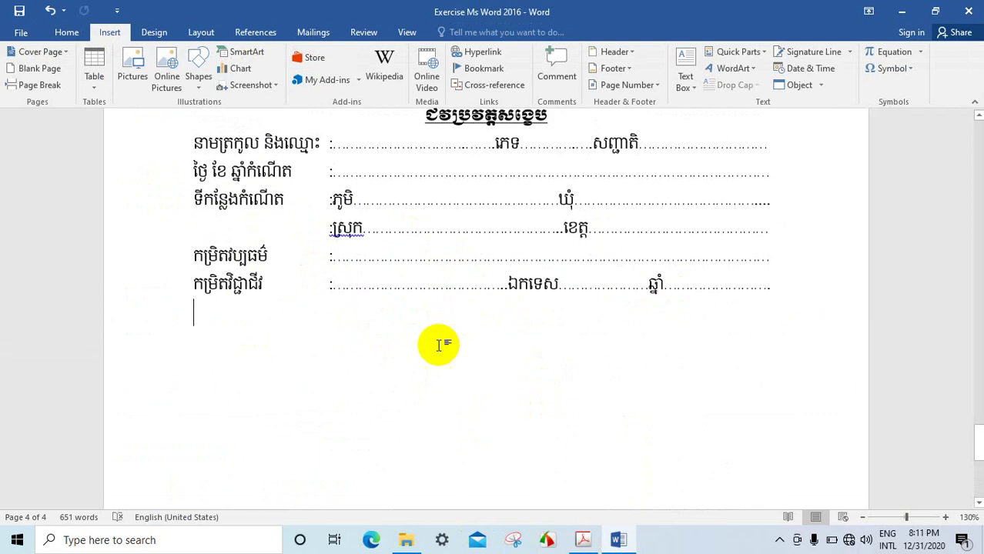
scroll(452, 370, down, 5)
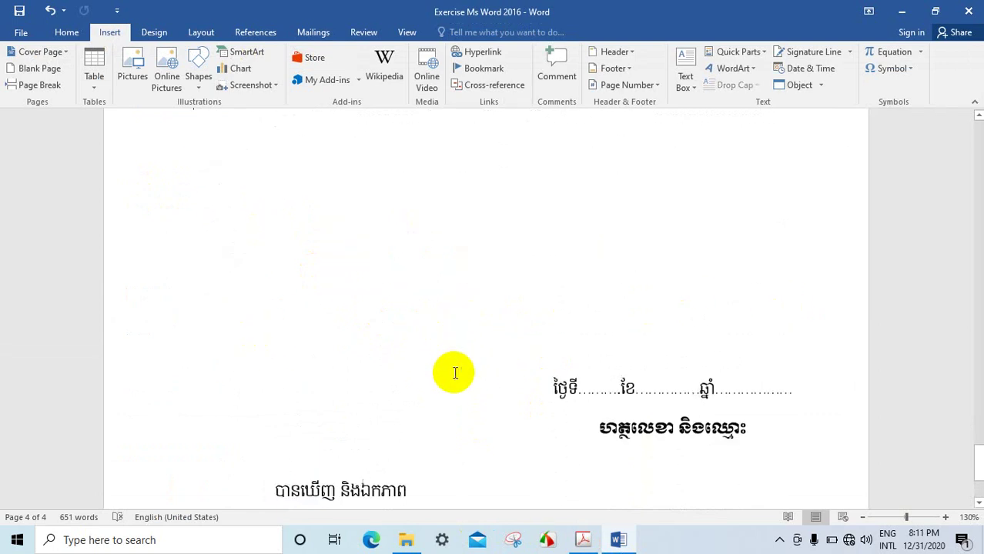
scroll(459, 408, down, 2)
scroll(223, 355, up, 3)
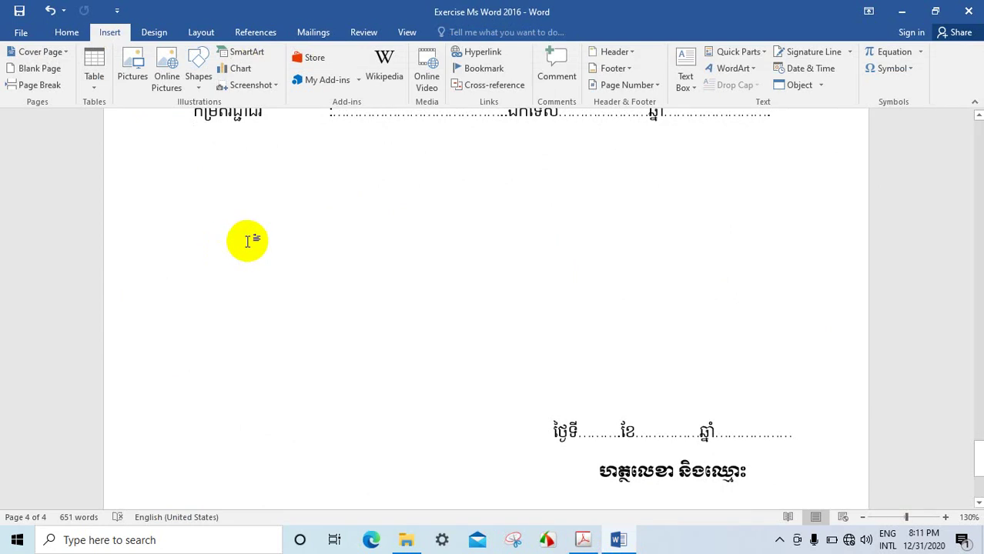
scroll(369, 241, up, 3)
scroll(334, 378, down, 1)
scroll(268, 290, down, 3)
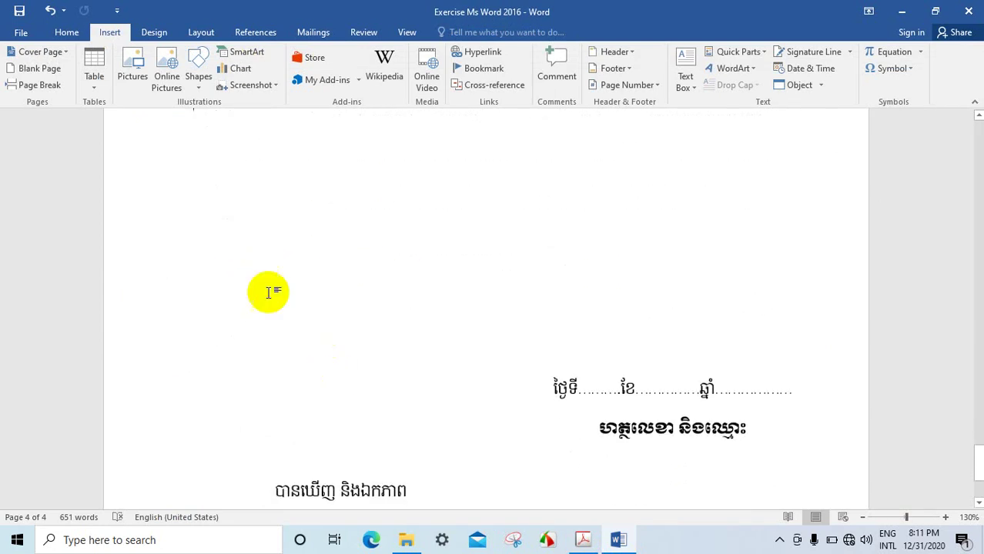
scroll(222, 248, up, 3)
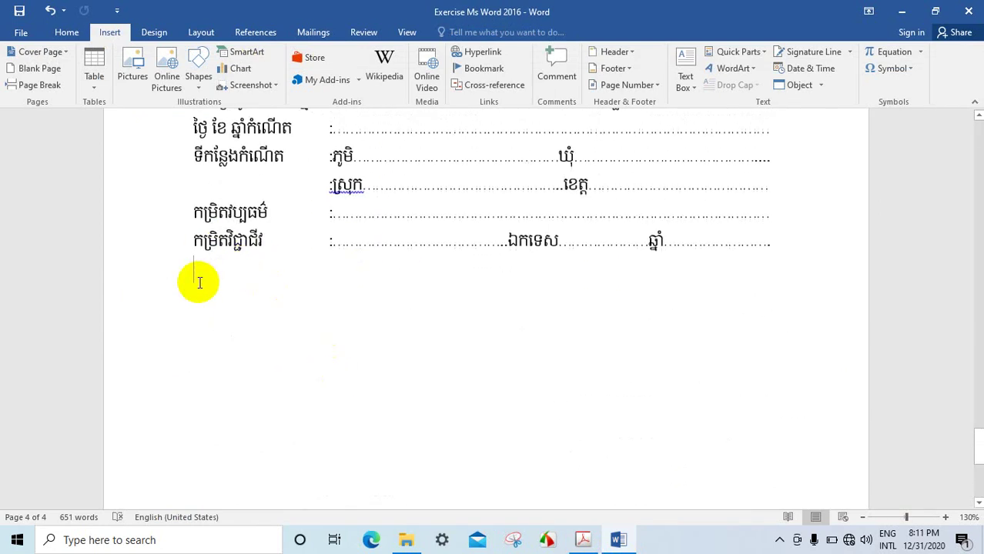
scroll(199, 282, down, 2)
scroll(351, 402, down, 3)
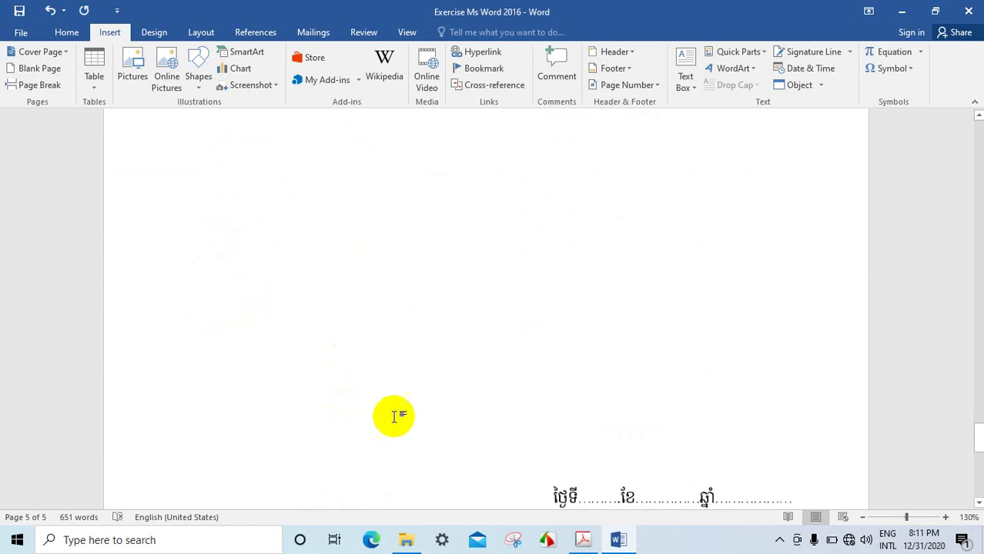
scroll(391, 415, down, 3)
scroll(355, 336, up, 3)
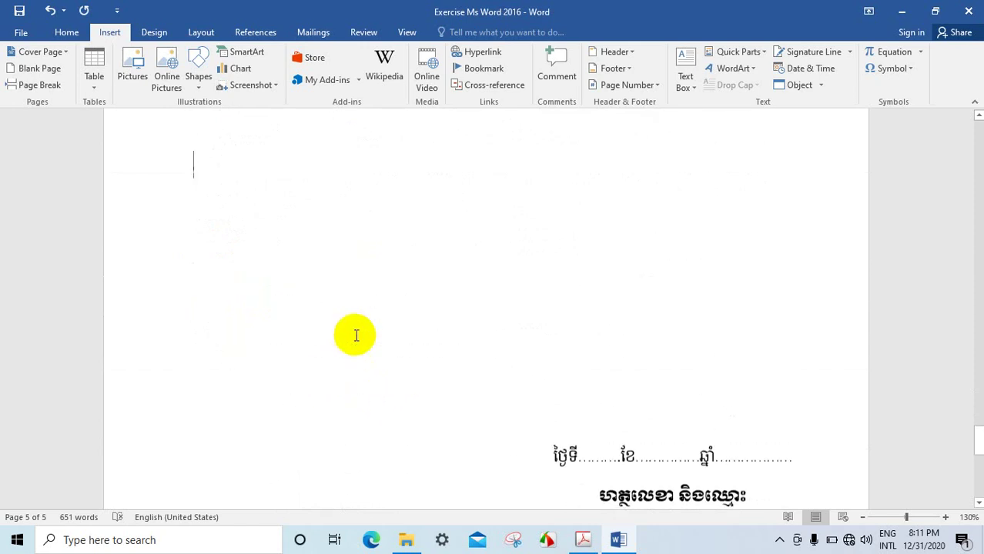
scroll(356, 334, up, 3)
scroll(356, 334, up, 3)
scroll(241, 416, down, 3)
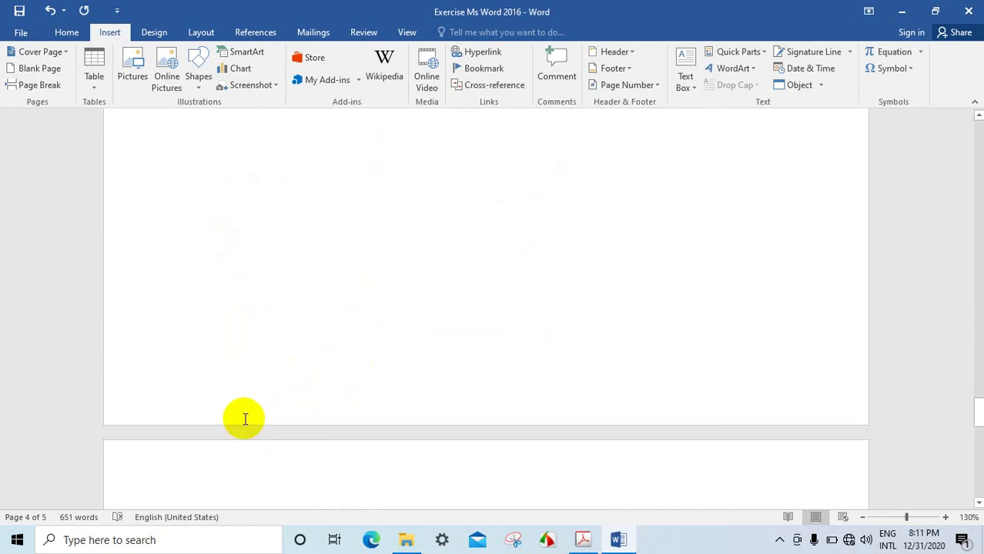
scroll(186, 351, down, 3)
scroll(245, 372, down, 3)
scroll(607, 312, down, 2)
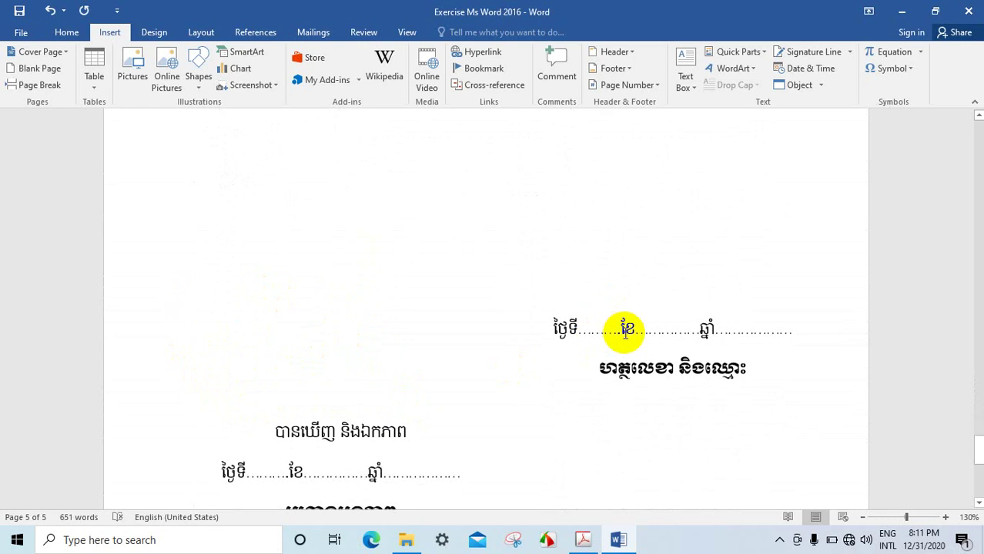
Select both signature text boxes and drag them up to the bottom of page 4
click(626, 331)
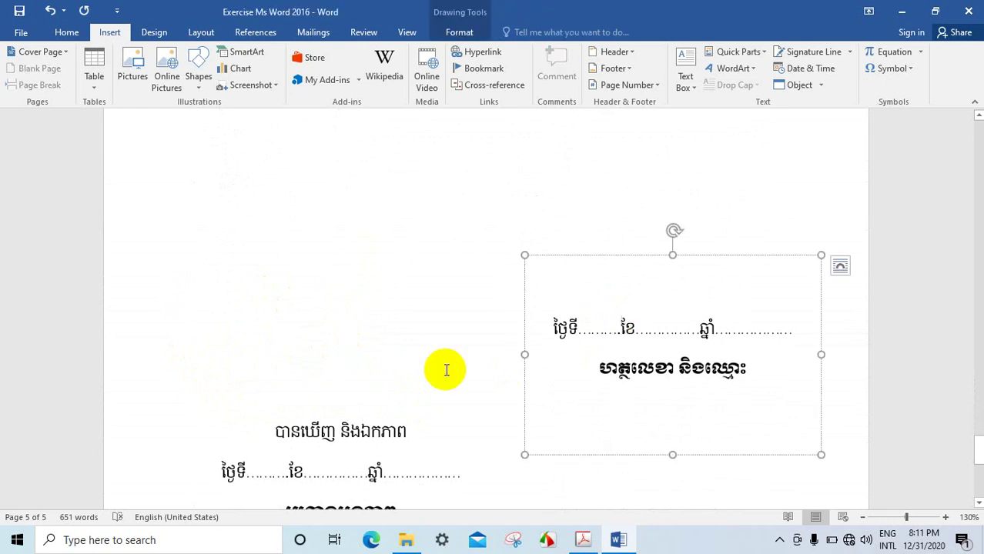
scroll(446, 370, down, 2)
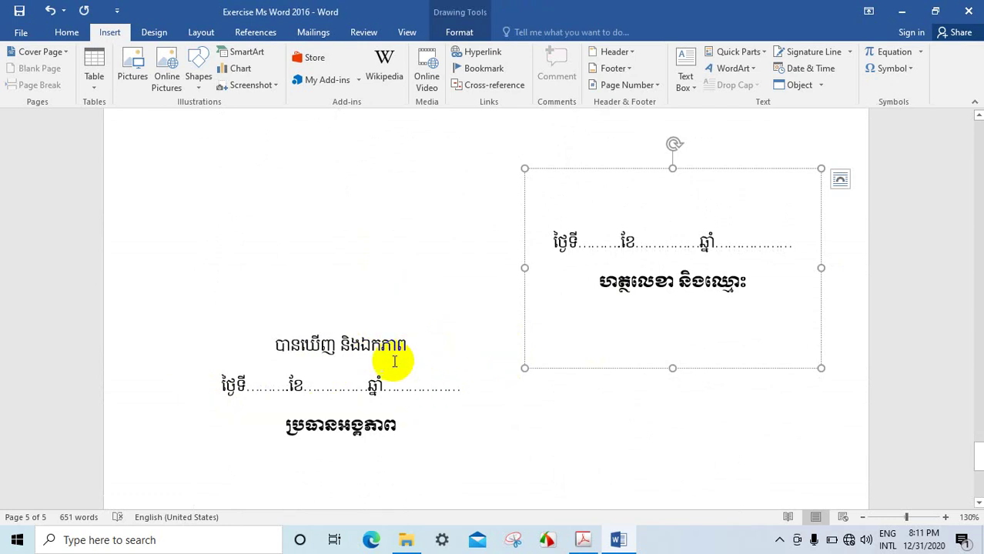
shift+click(354, 293)
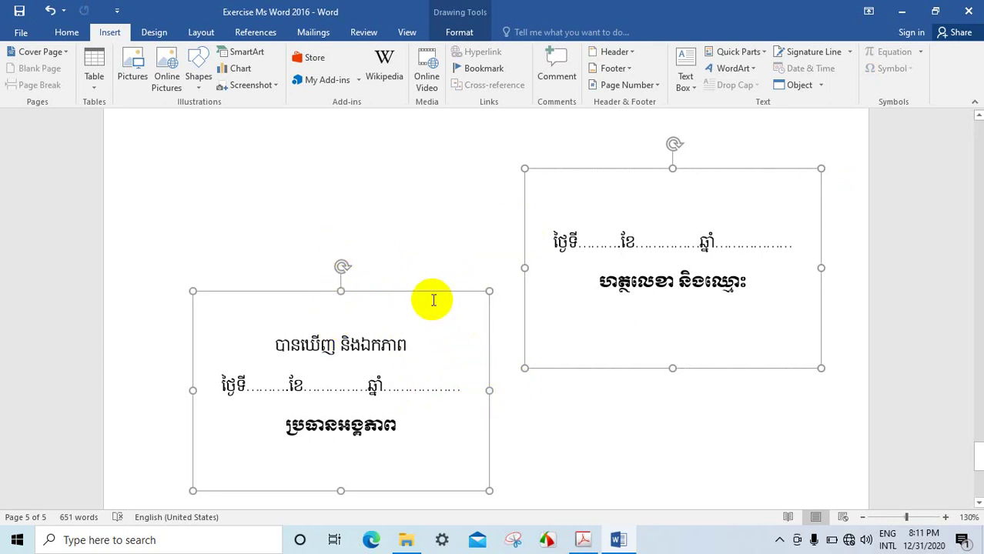
mouse_move(424, 292)
mouse_down()
mouse_move(416, 298)
mouse_move(408, 154)
mouse_up()
scroll(436, 377, up, 5)
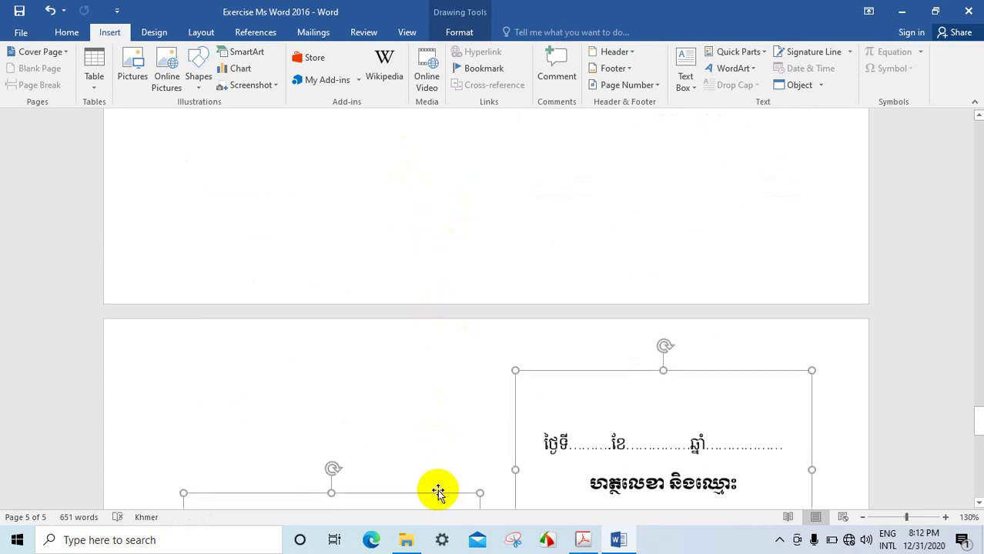
mouse_move(437, 493)
mouse_down()
mouse_move(424, 456)
mouse_move(493, 351)
mouse_up()
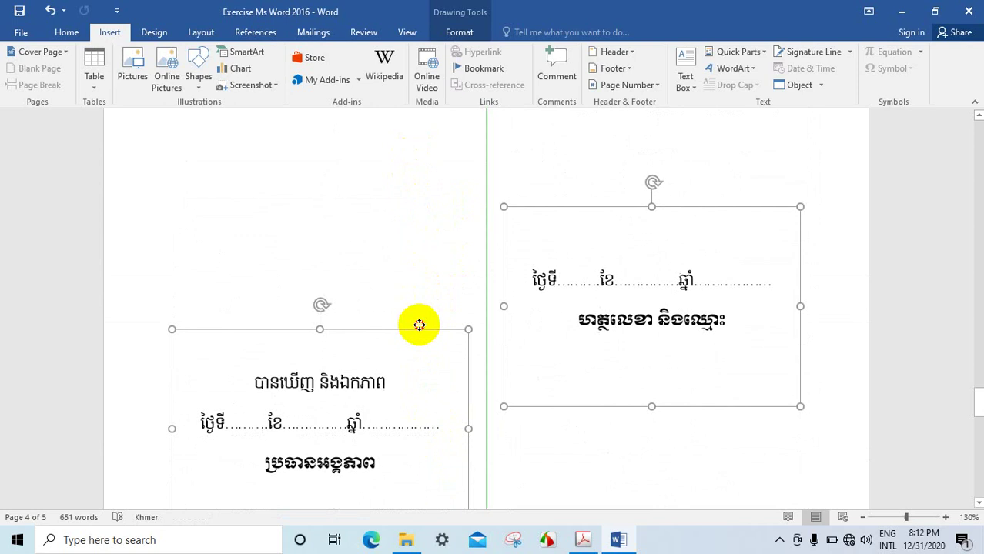
scroll(493, 351, down, 5)
scroll(506, 274, up, 2)
scroll(416, 323, up, 1)
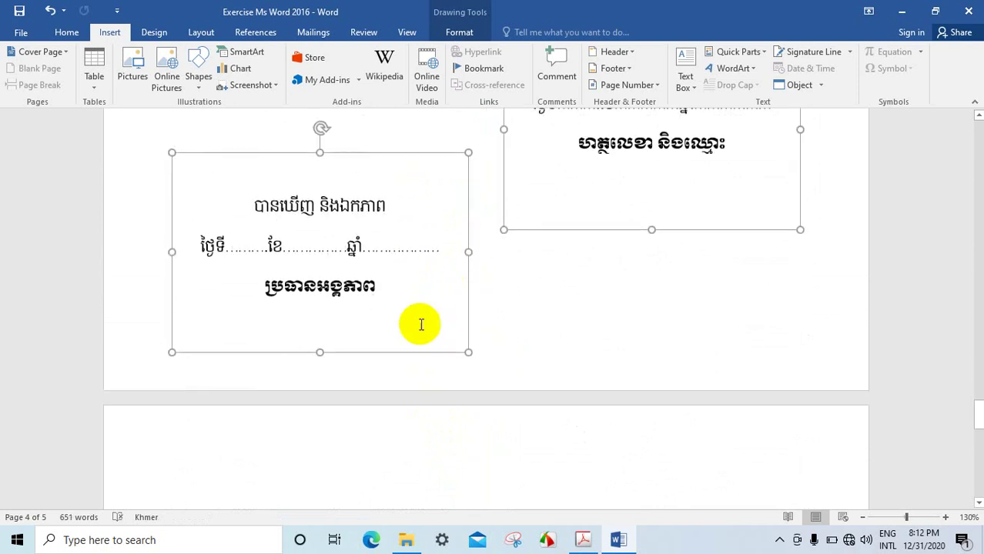
scroll(327, 330, down, 2)
scroll(327, 330, down, 2)
click(222, 204)
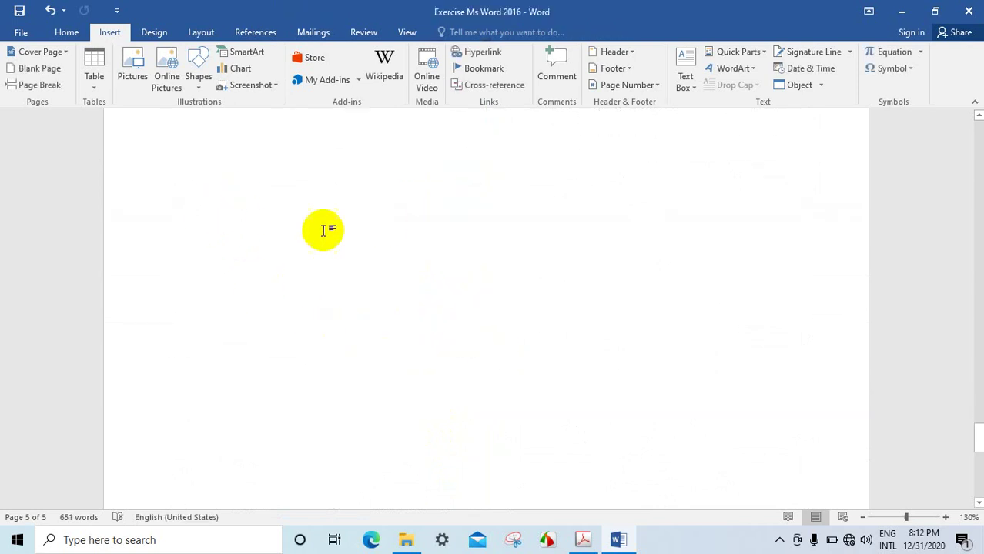
Type the heading 'លំហាត់ទី៥' at the top of page 5, add a new line, and bring up the Acrobat CV
scroll(369, 240, down, 3)
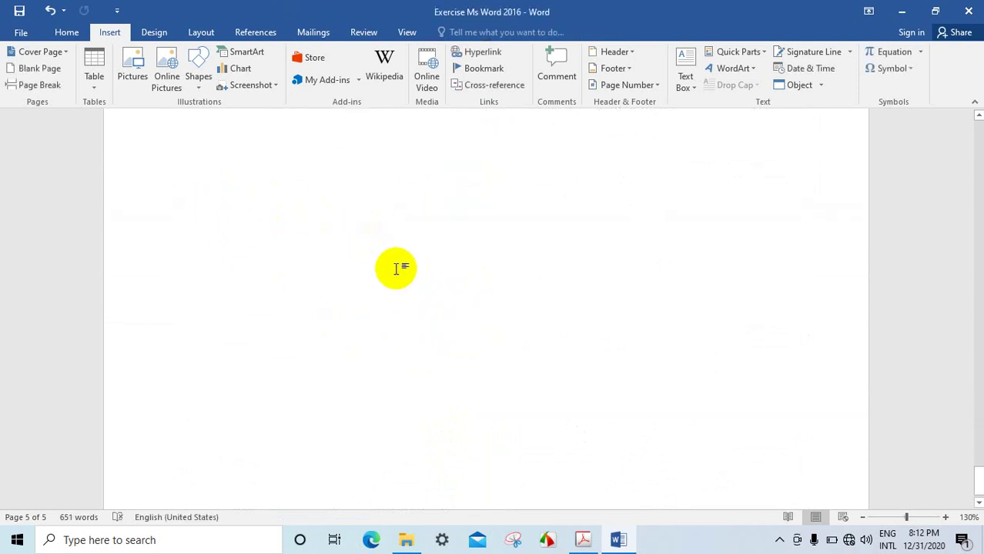
scroll(397, 266, down, 2)
scroll(333, 267, up, 1)
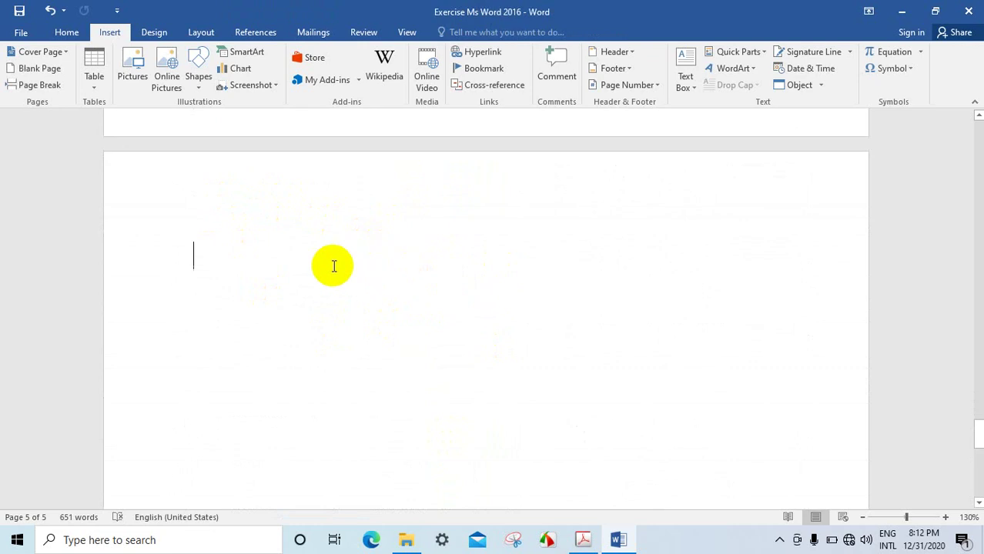
text(ណំ)
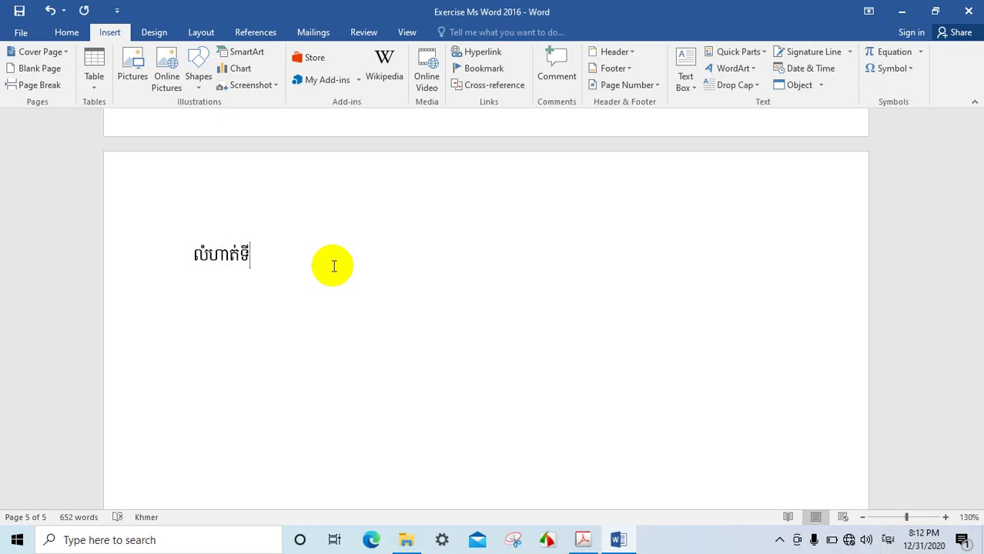
scroll(481, 302, up, 5)
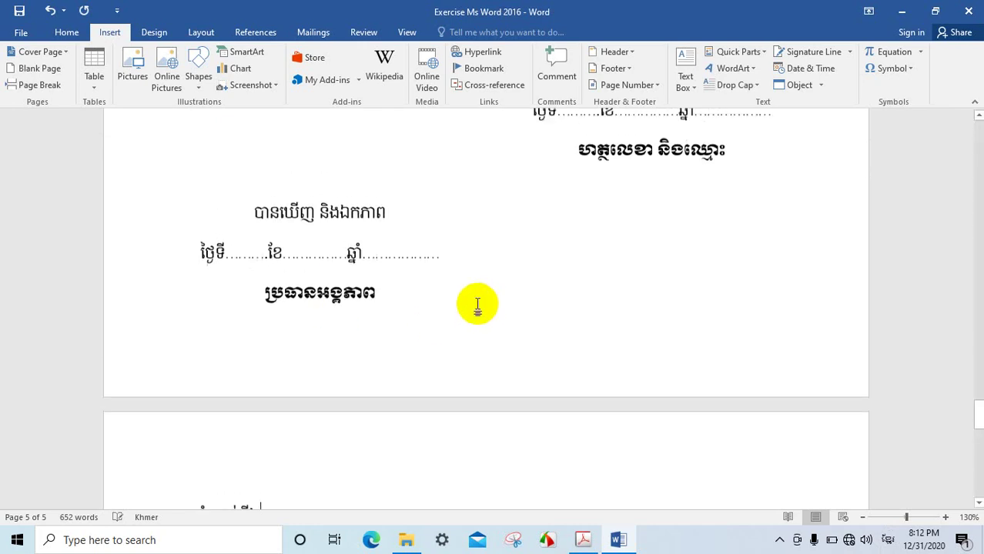
scroll(470, 312, up, 5)
scroll(474, 315, up, 3)
scroll(467, 314, down, 3)
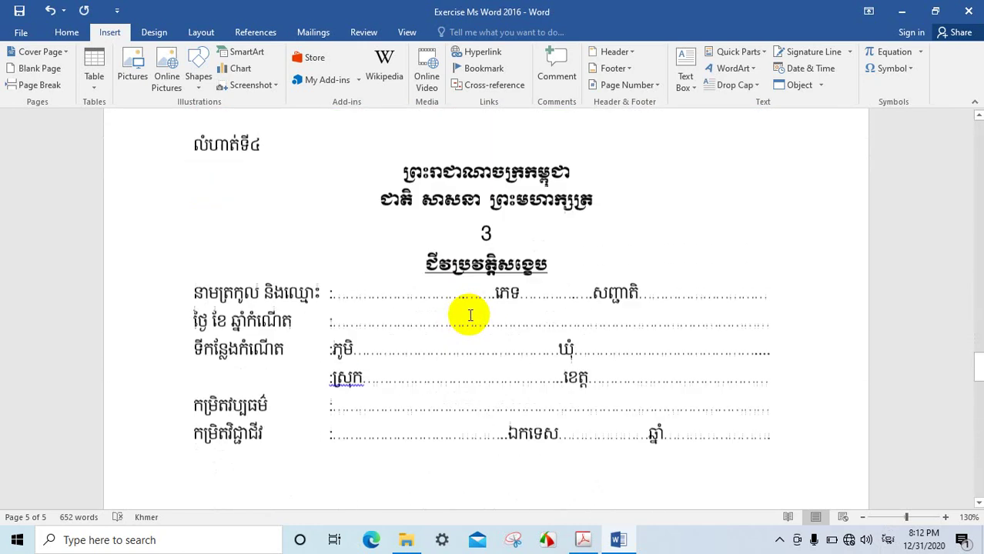
scroll(457, 339, down, 5)
scroll(457, 346, down, 5)
scroll(413, 381, down, 2)
scroll(375, 395, down, 4)
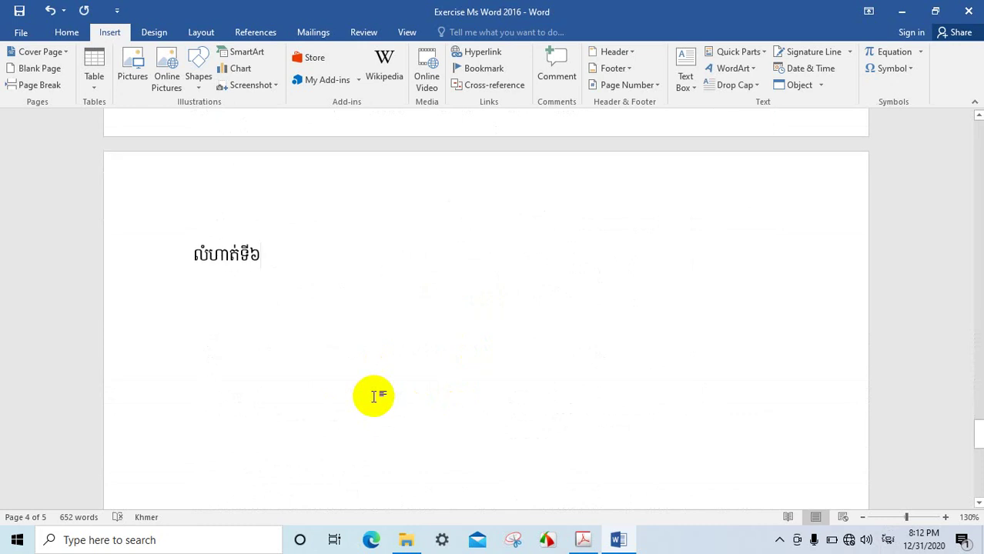
text(៦)
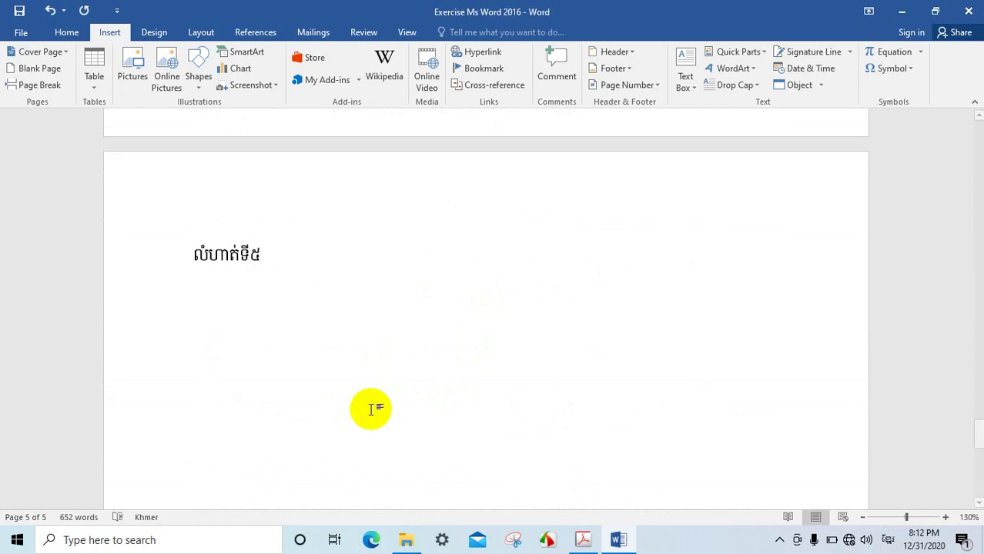
key(Return)
click(584, 541)
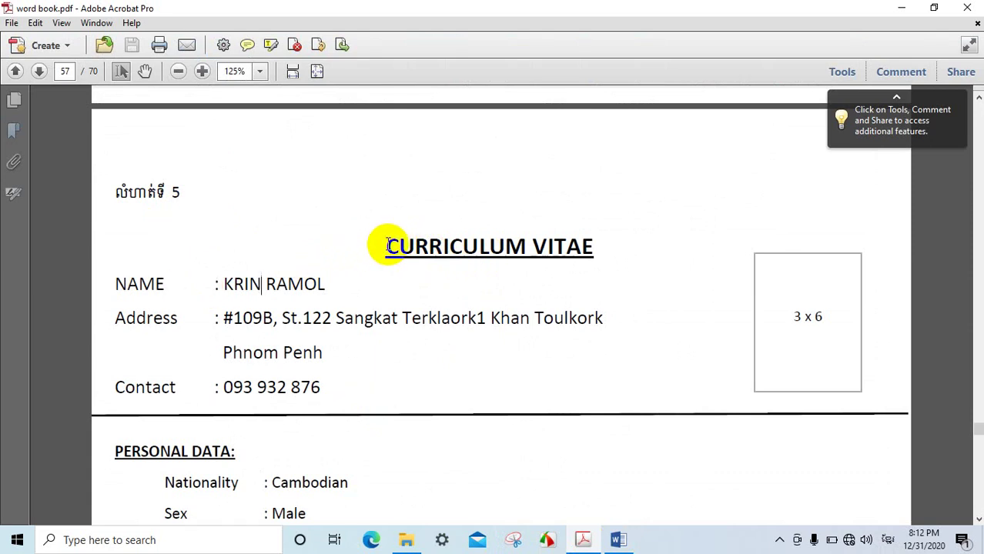
Copy the CURRICULUM VITAE heading from the PDF and return to Word
drag(386, 246, 595, 247)
key(ctrl+c)
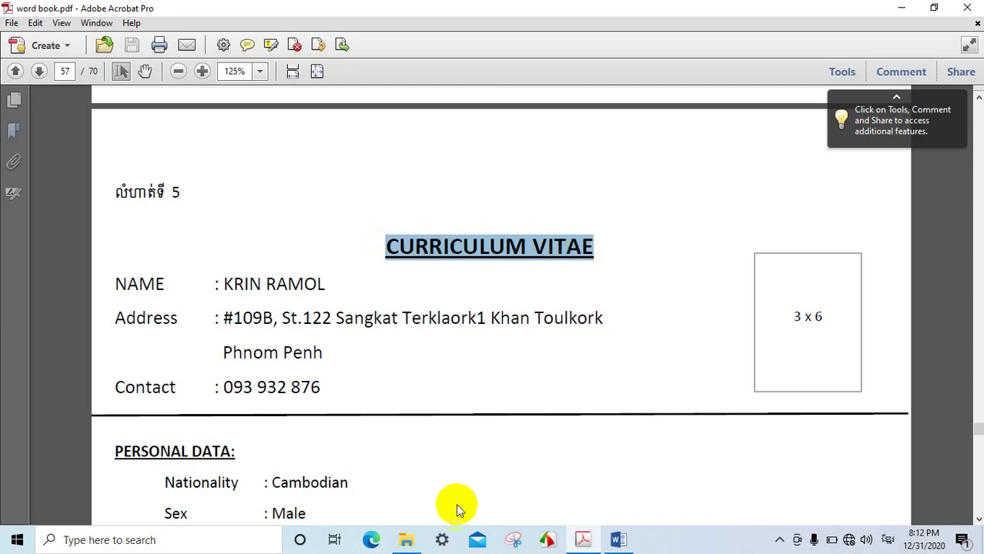
click(618, 538)
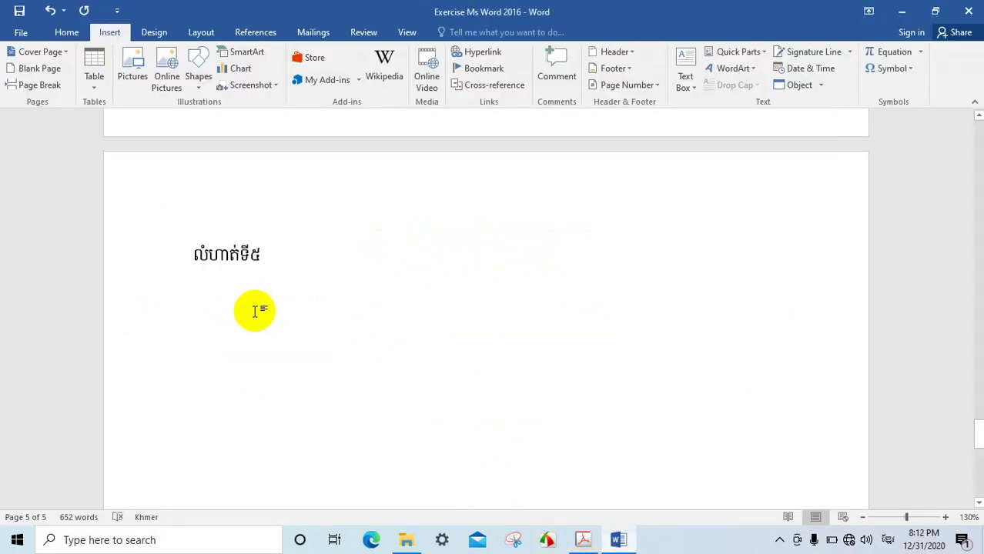
Paste 'CURRICULUM VITAE' below the Khmer heading, comparing it against the reference PDF
key(ctrl+v)
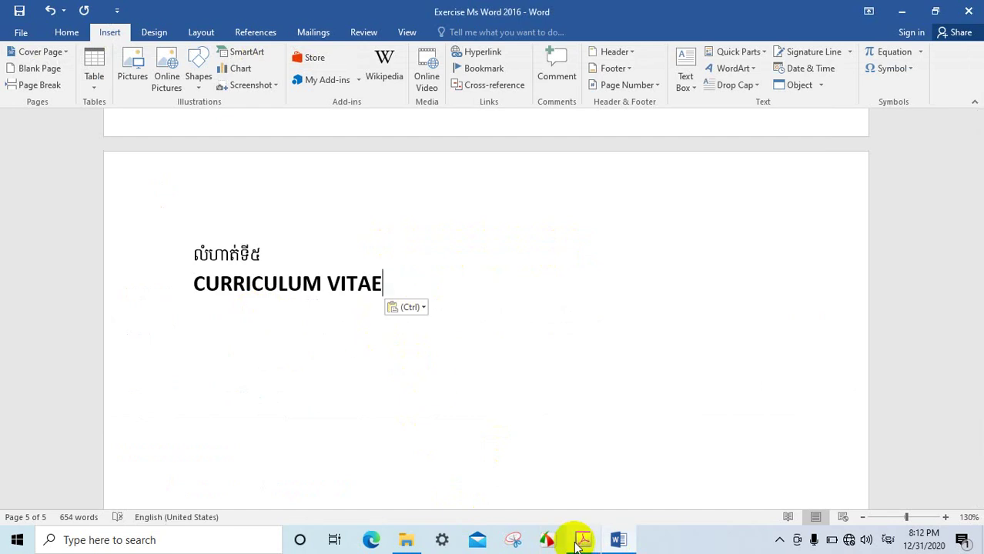
click(582, 540)
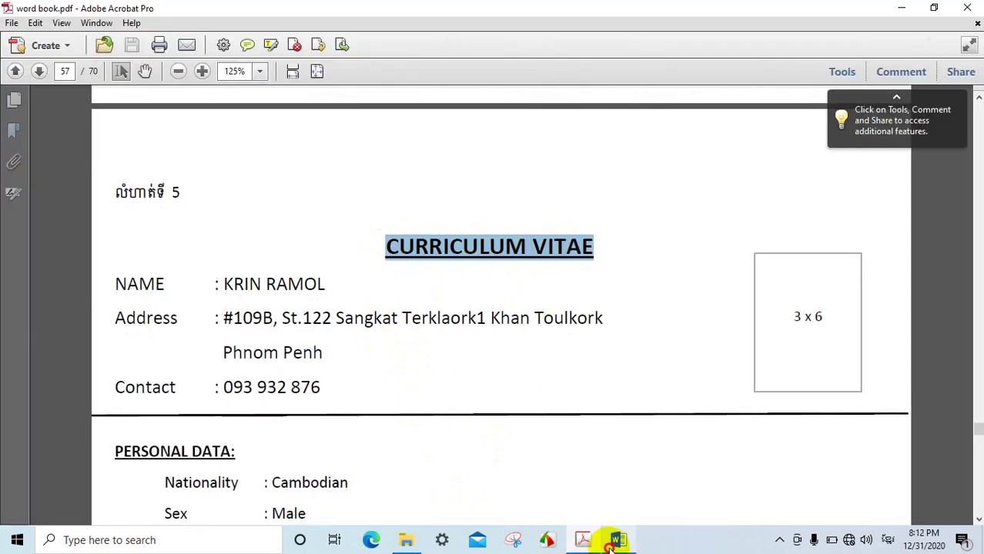
click(618, 540)
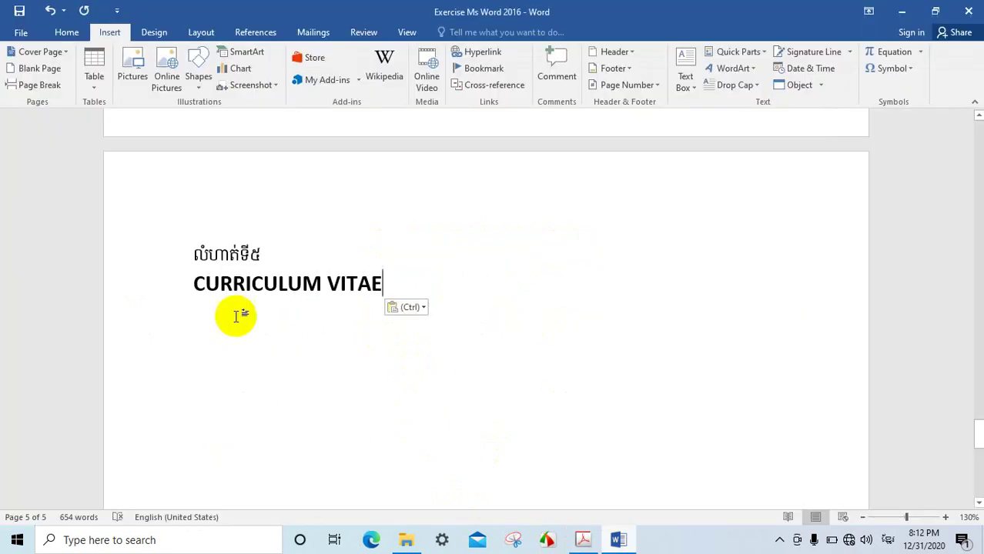
Center and underline the CURRICULUM VITAE title, then start a new line below it
click(57, 33)
click(328, 81)
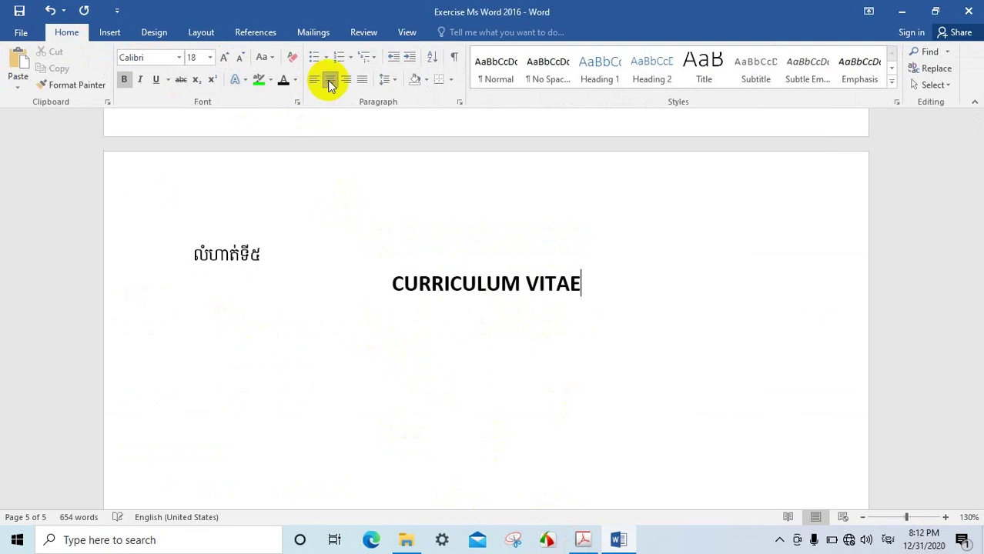
drag(584, 284, 392, 284)
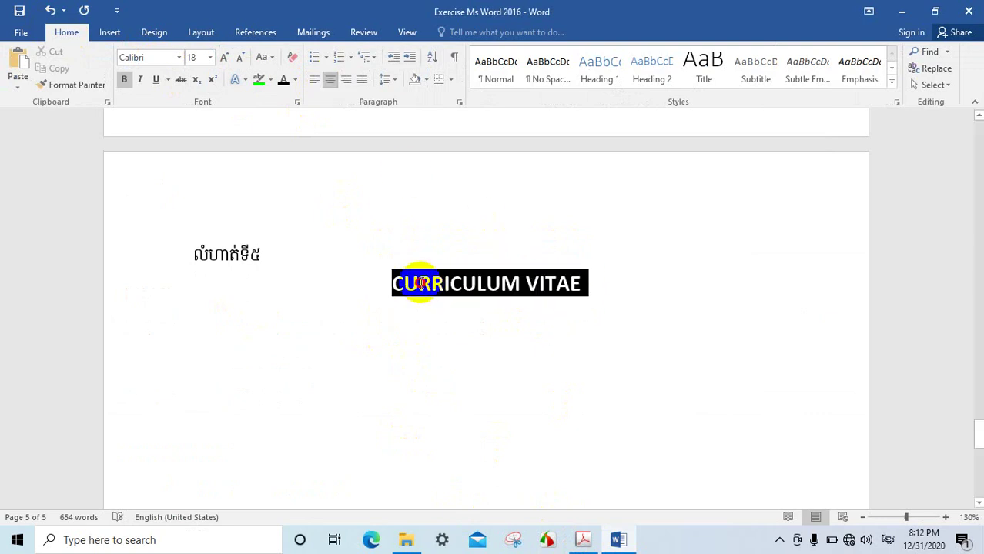
click(155, 81)
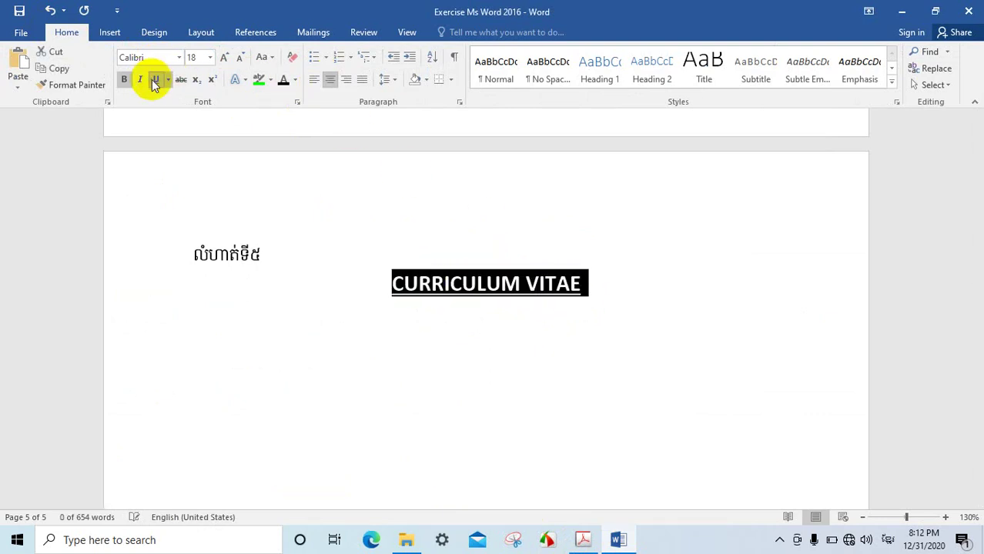
click(583, 288)
key(alt+shift)
key(Return)
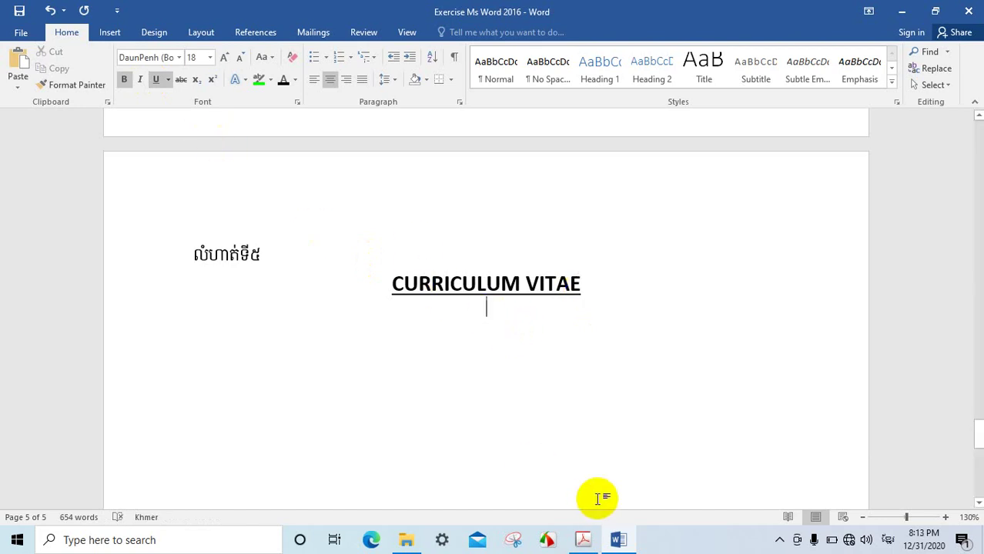
Left-align the new line and turn off underlining for it
click(584, 539)
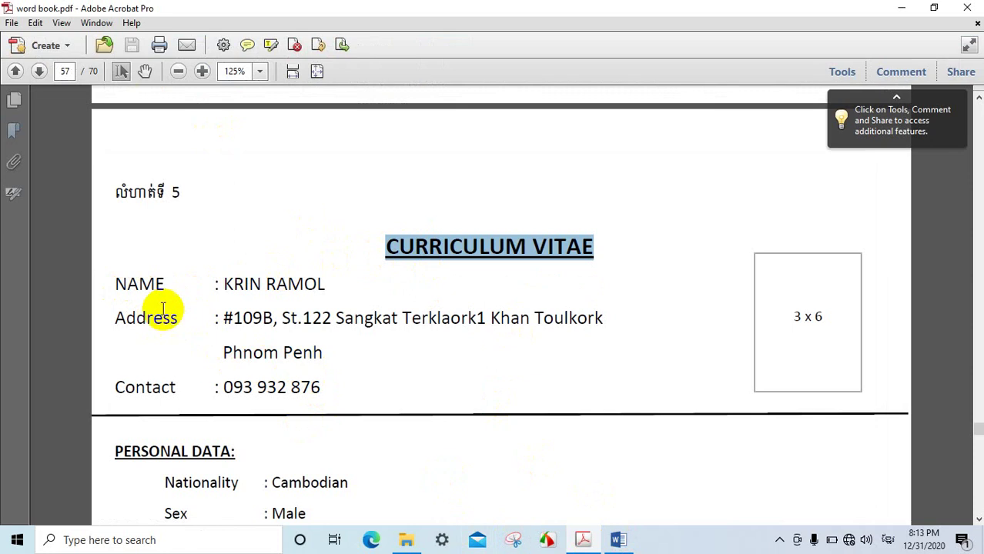
click(619, 540)
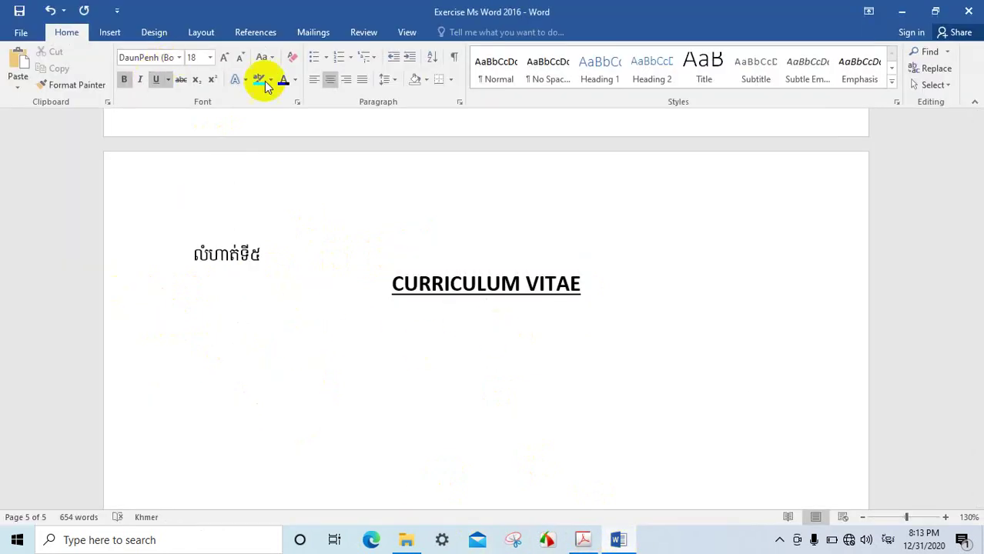
click(314, 80)
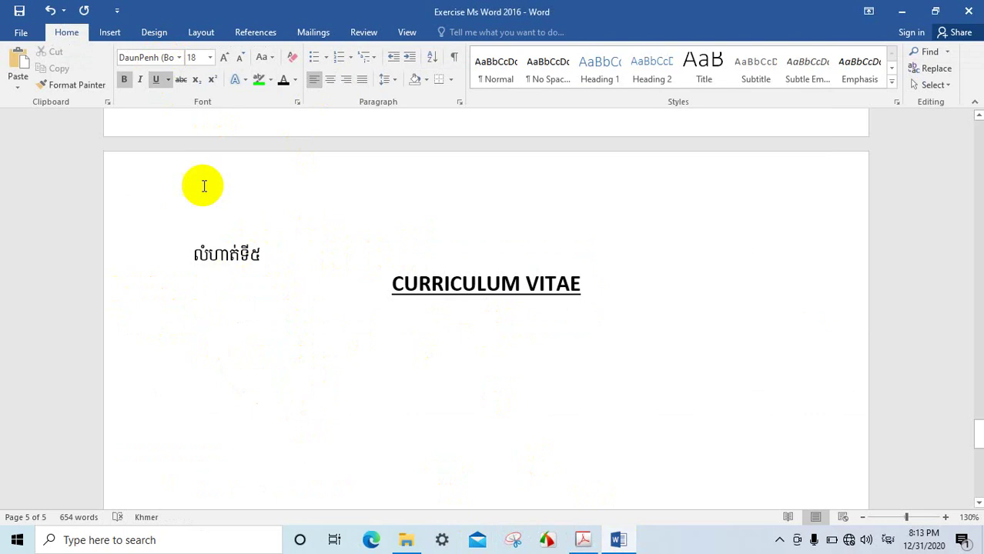
click(154, 80)
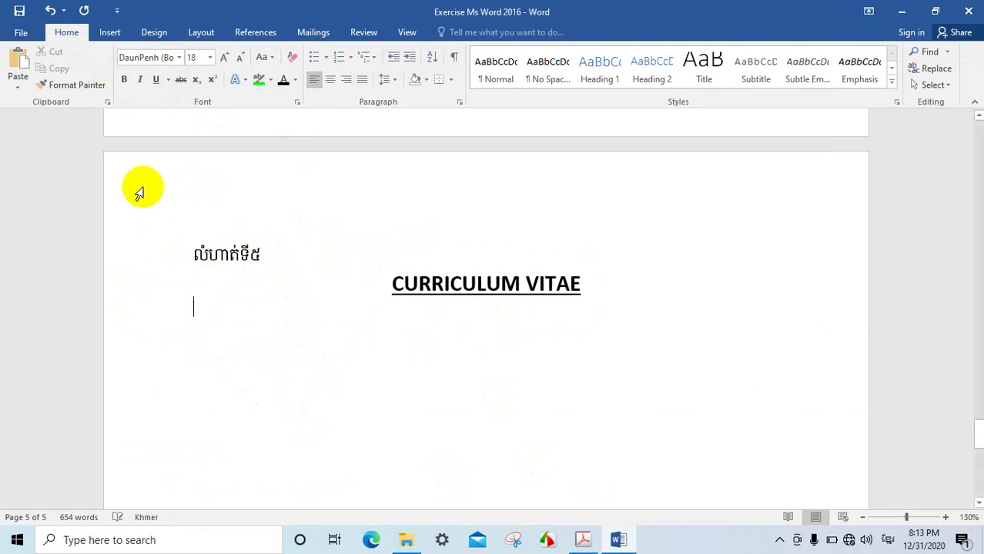
Switch the input language to English and begin typing the Name line
click(581, 539)
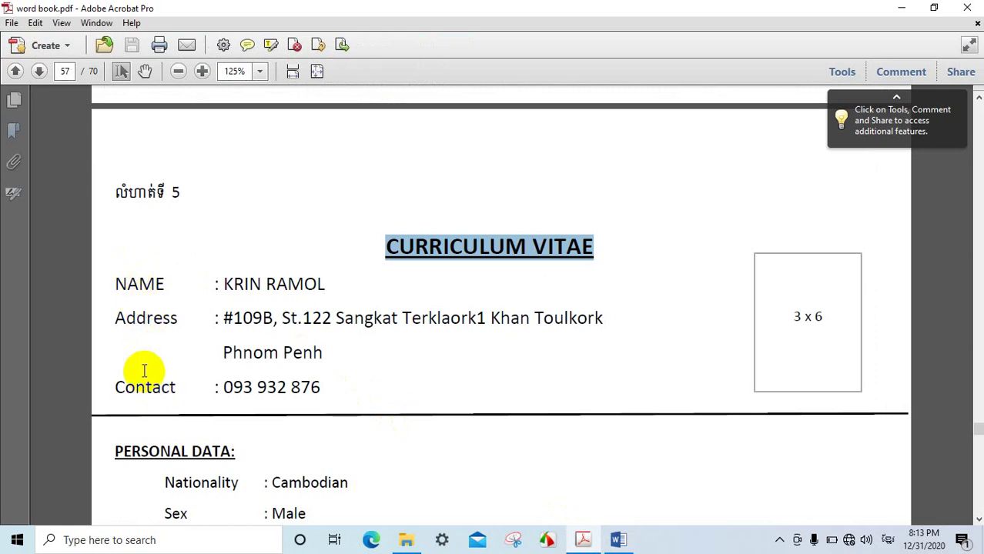
click(617, 540)
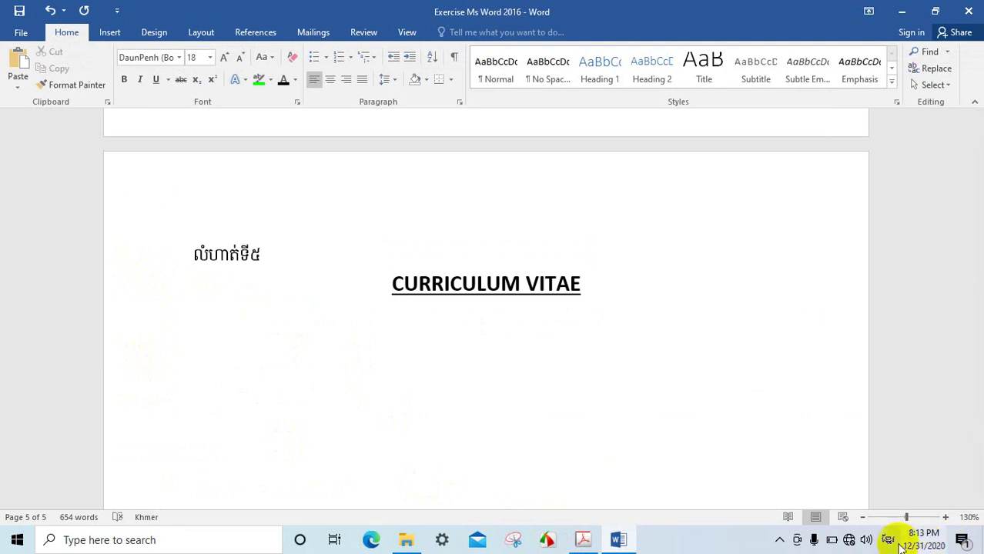
key(alt+shift)
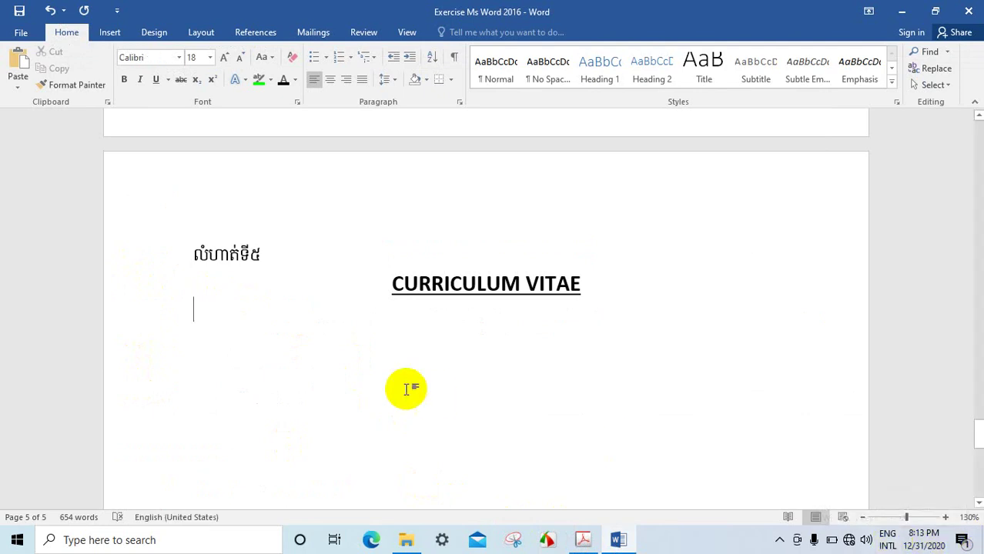
text(na)
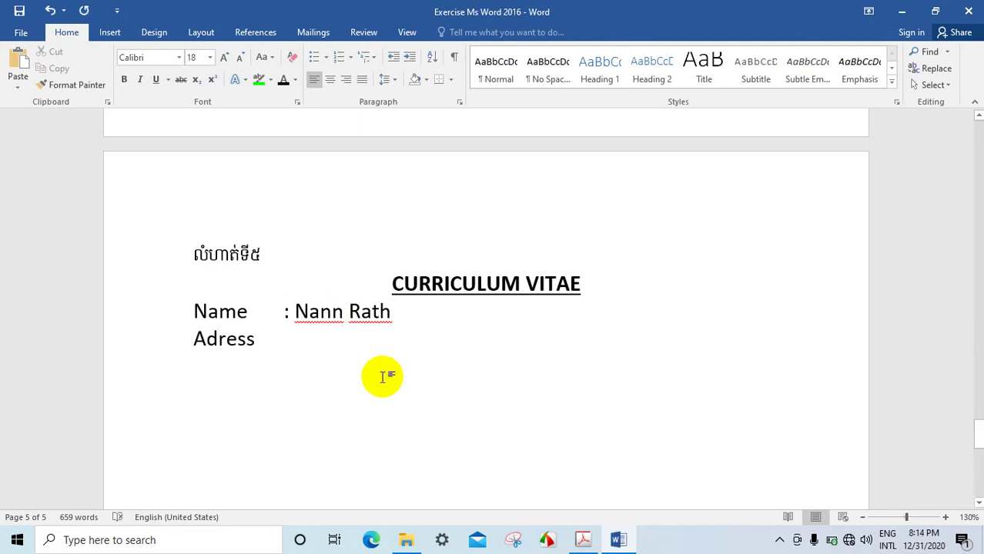
text(Adress)
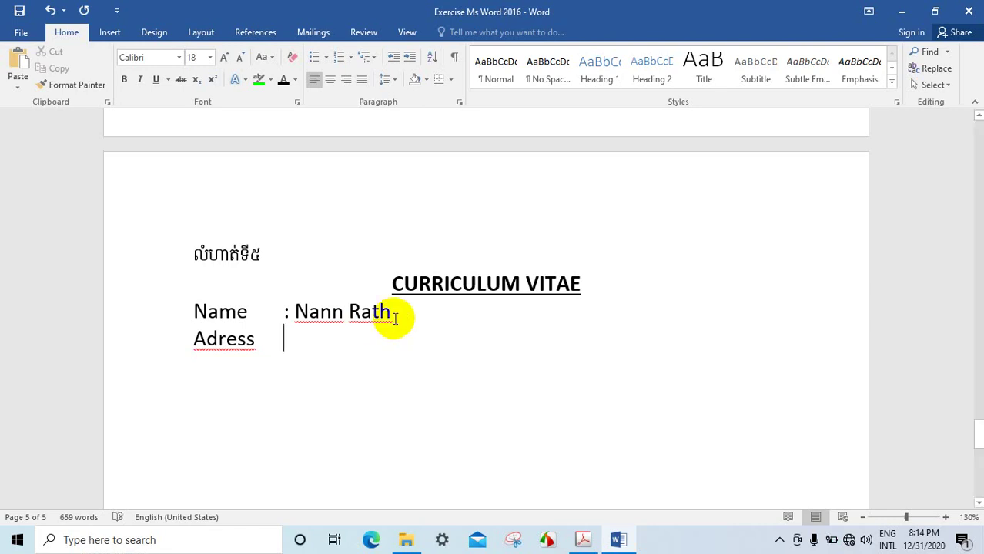
Fill the Adress line with a tab-aligned colon and the applicant's home address, then start a Contact line
key(Tab)
text(:)
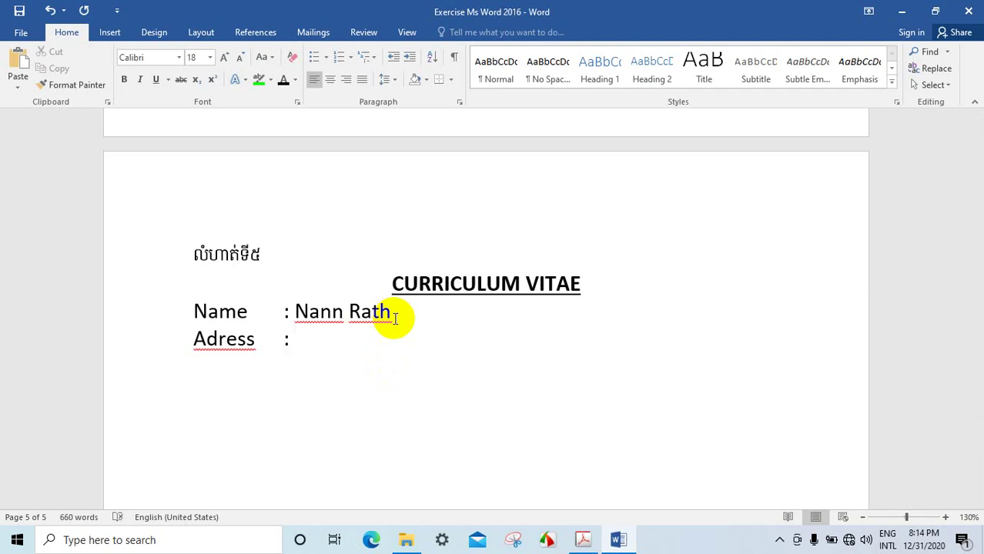
text( N)
key(BackSpace)
key(BackSpace)
text(Ba)
text(ni)
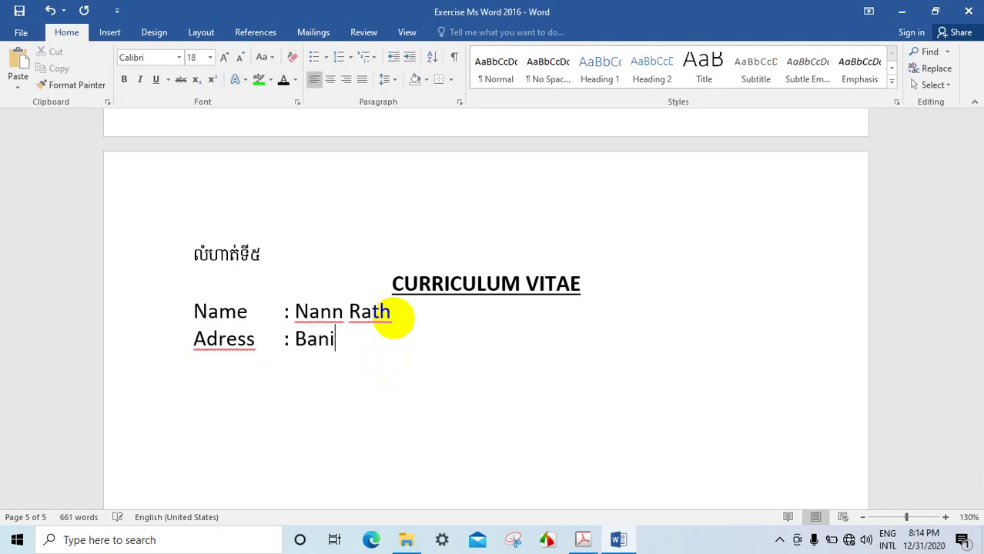
text(ev C)
text(omm)
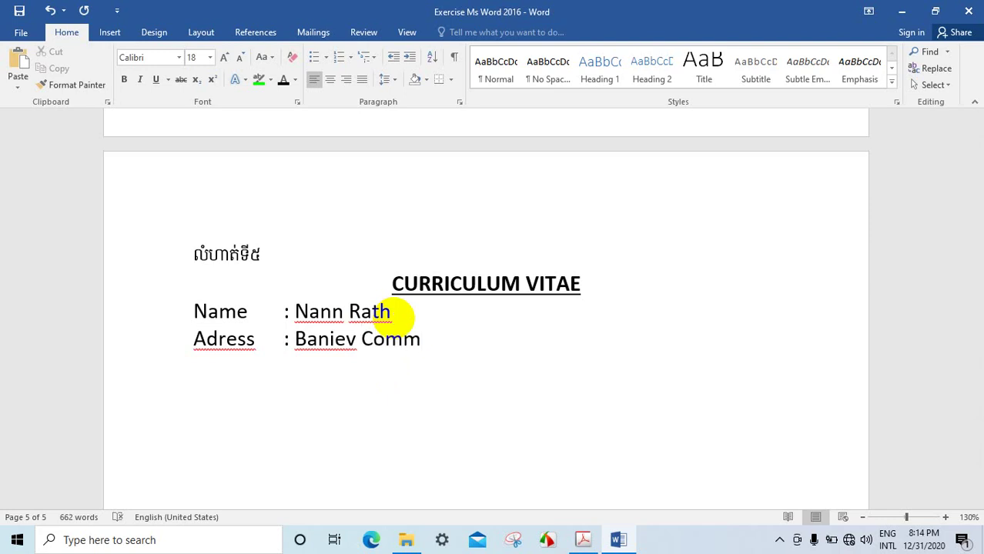
text(une)
text( Chhou)
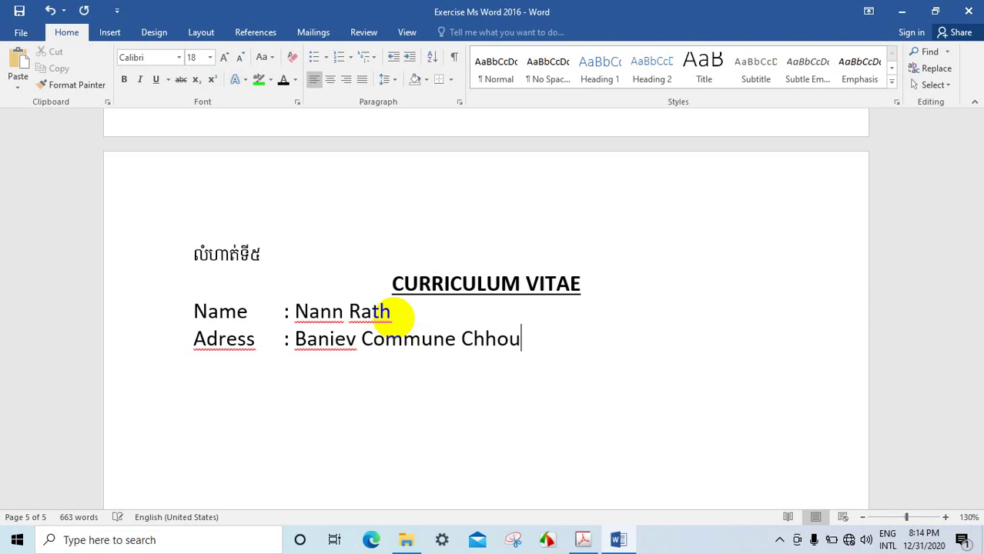
text(k Dis)
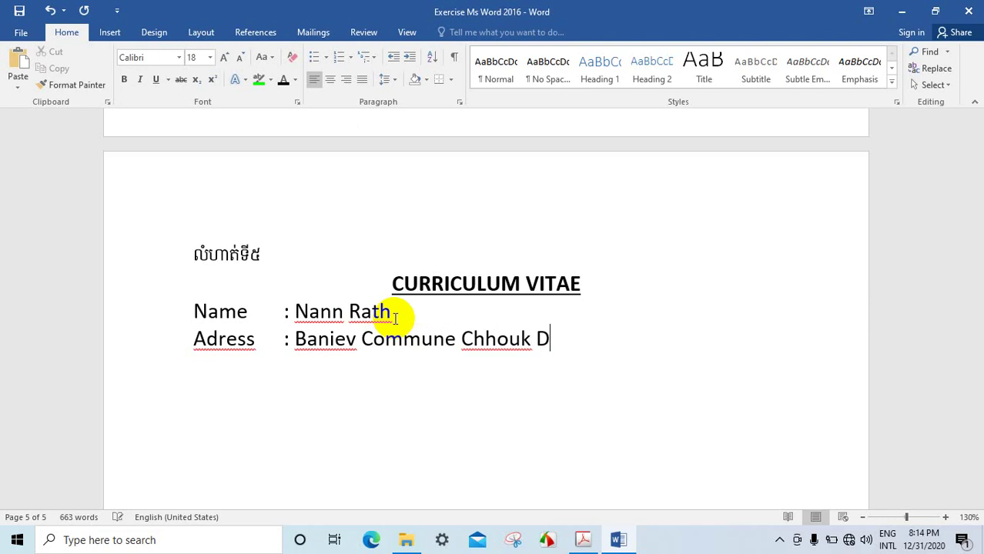
text(t)
text(rict )
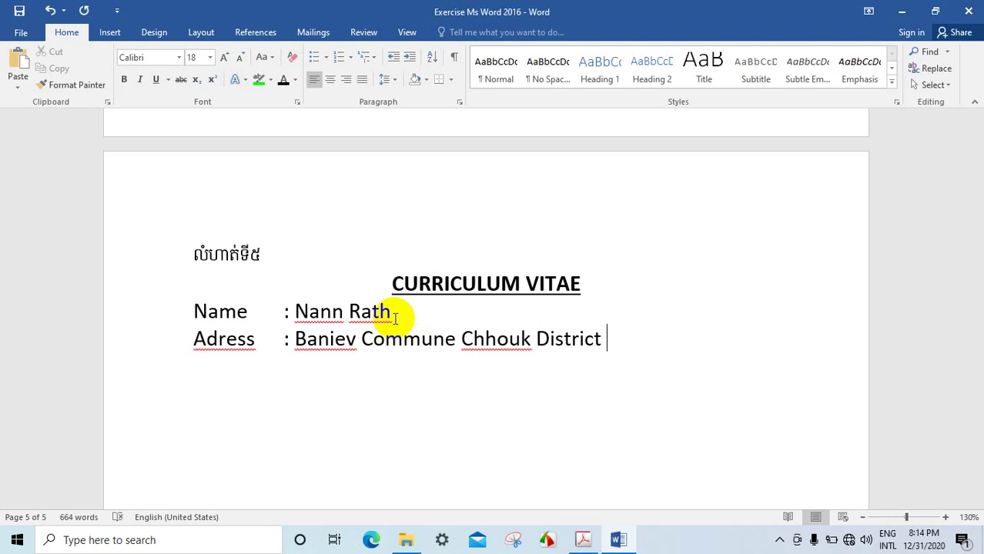
text(Kam)
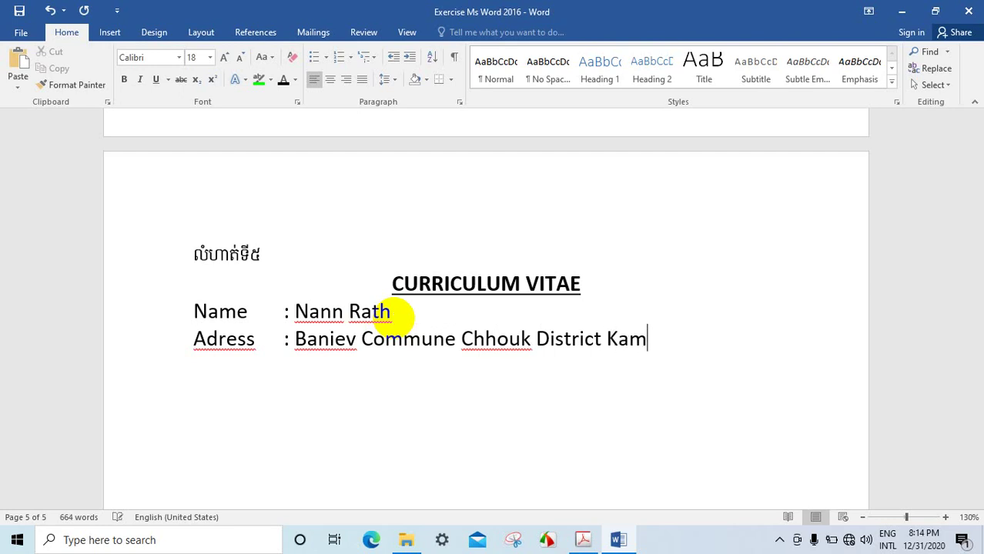
text(pot pr)
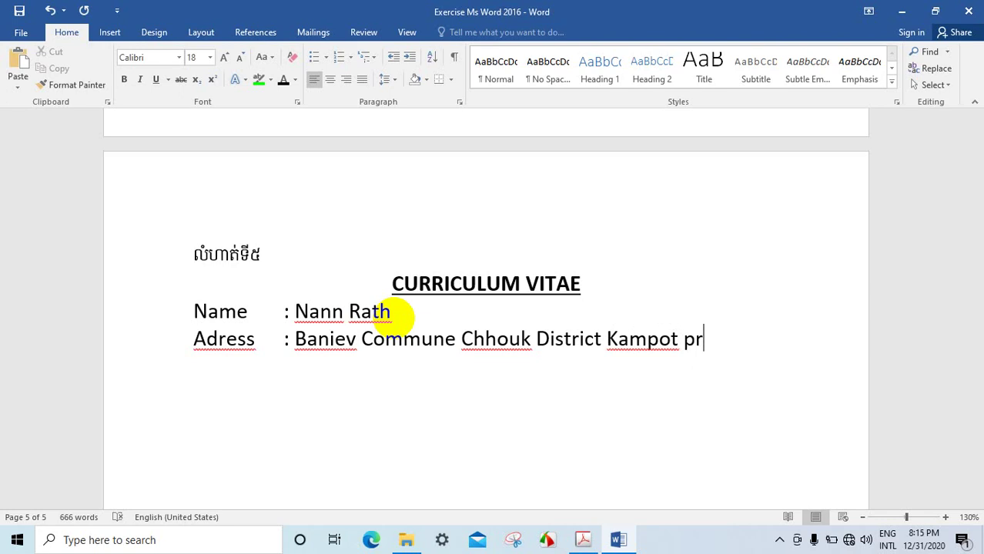
key(BackSpace)
key(BackSpace)
text(Pro)
text(vince)
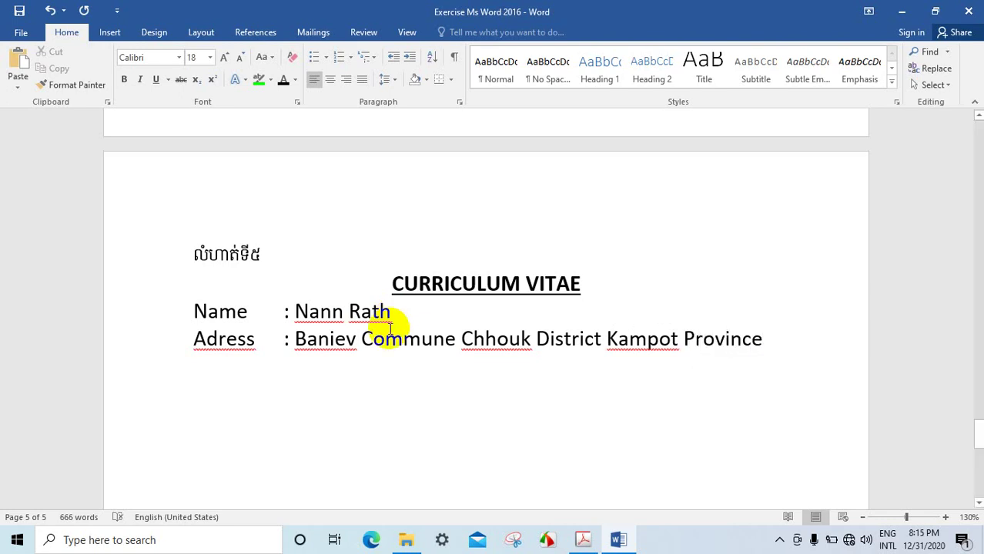
key(Return)
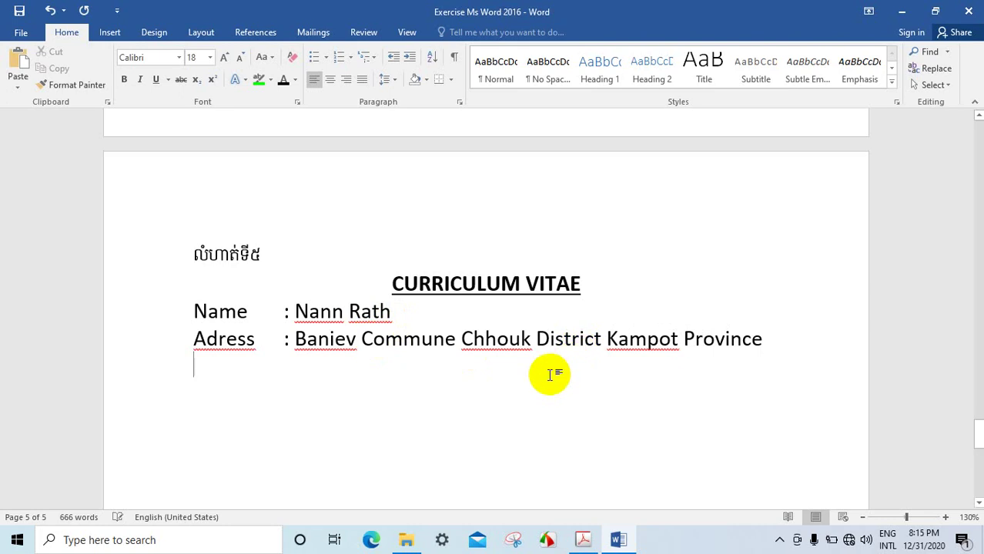
text(C)
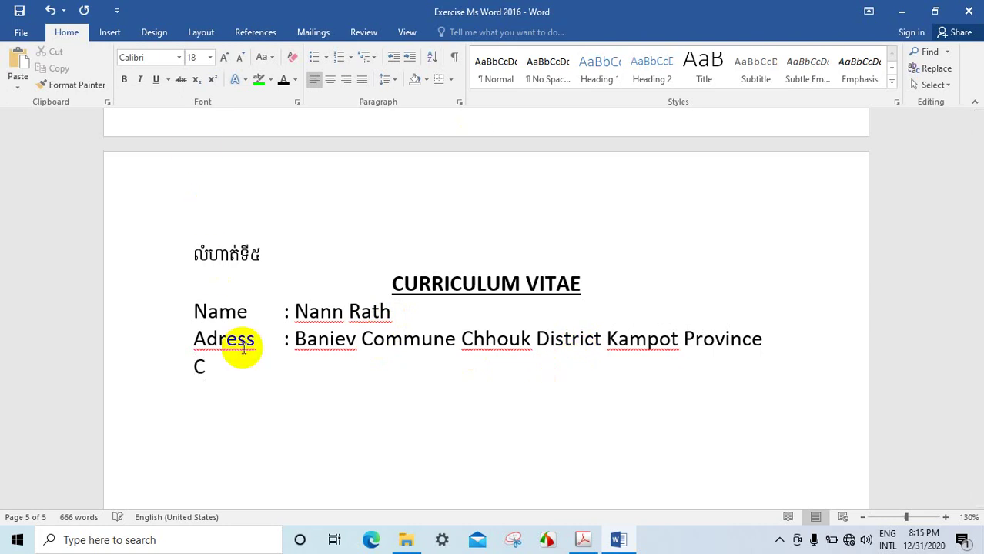
text(ont)
text(act)
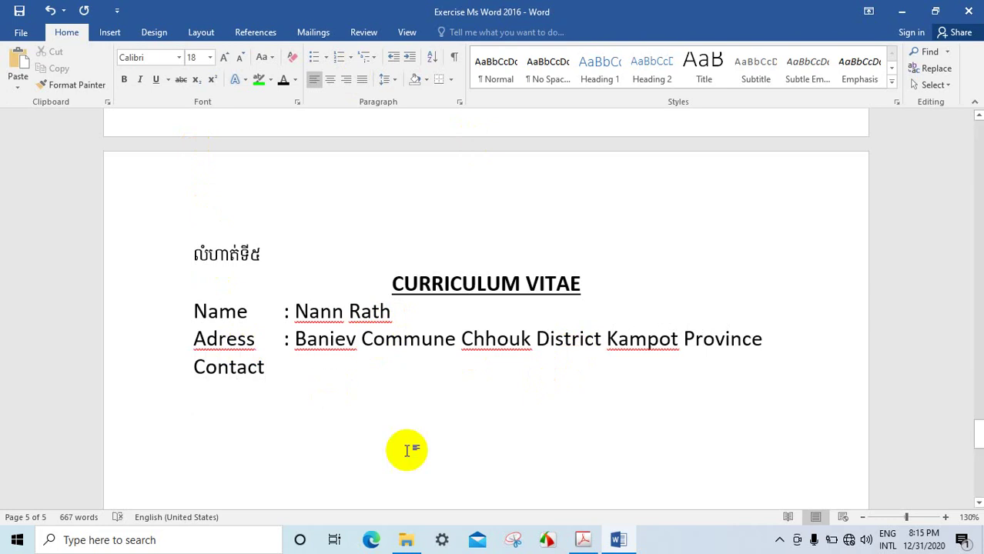
Complete the Contact line with a tab-aligned colon and the applicant's phone number
click(583, 540)
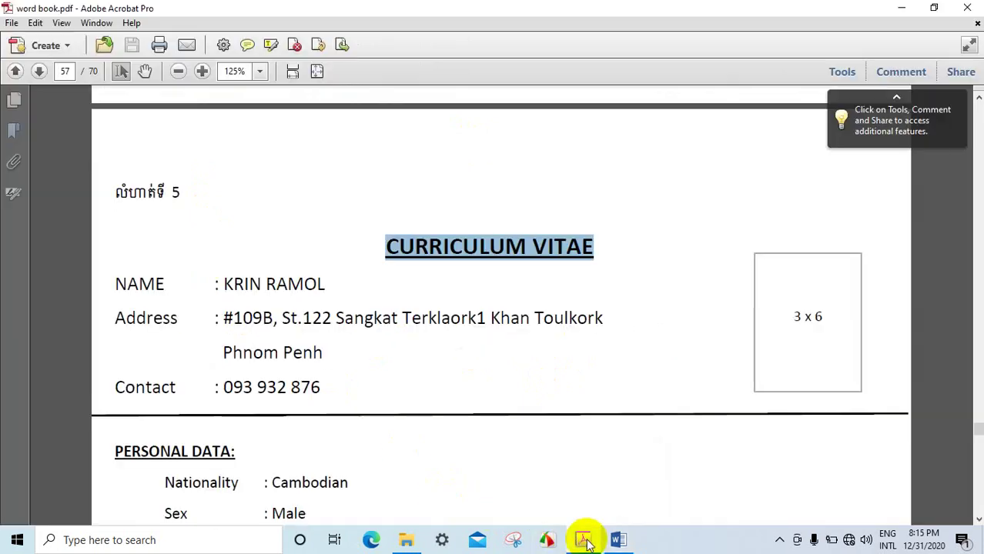
click(586, 542)
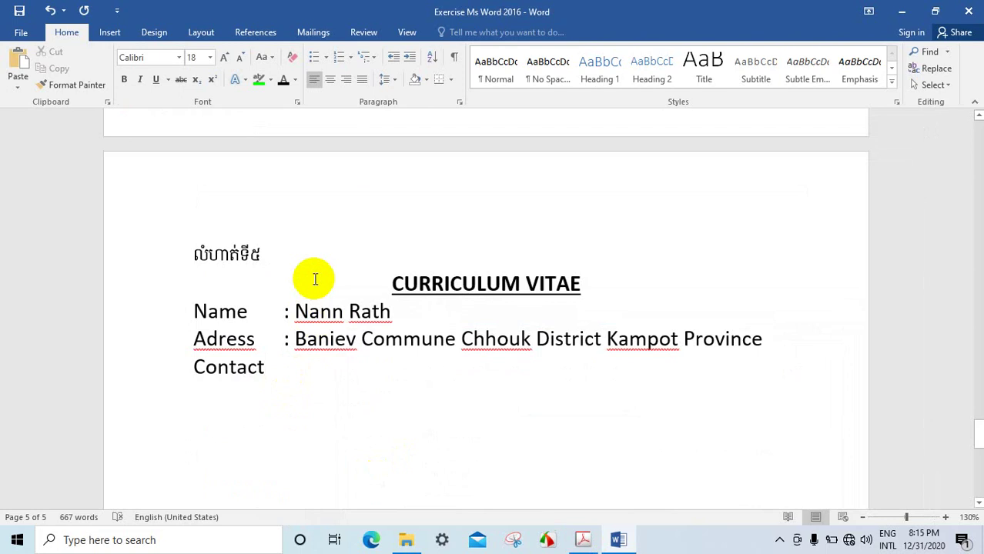
key(Tab)
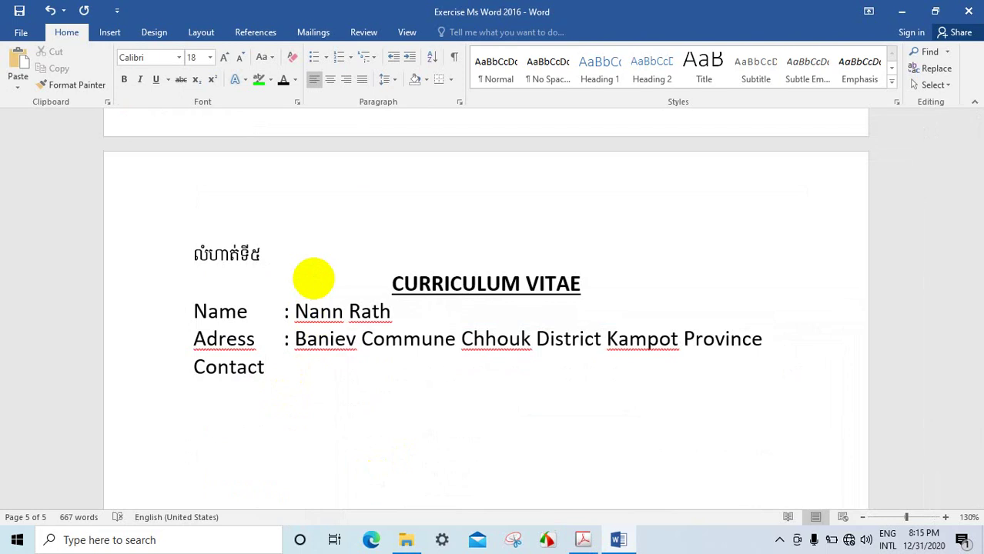
text(:)
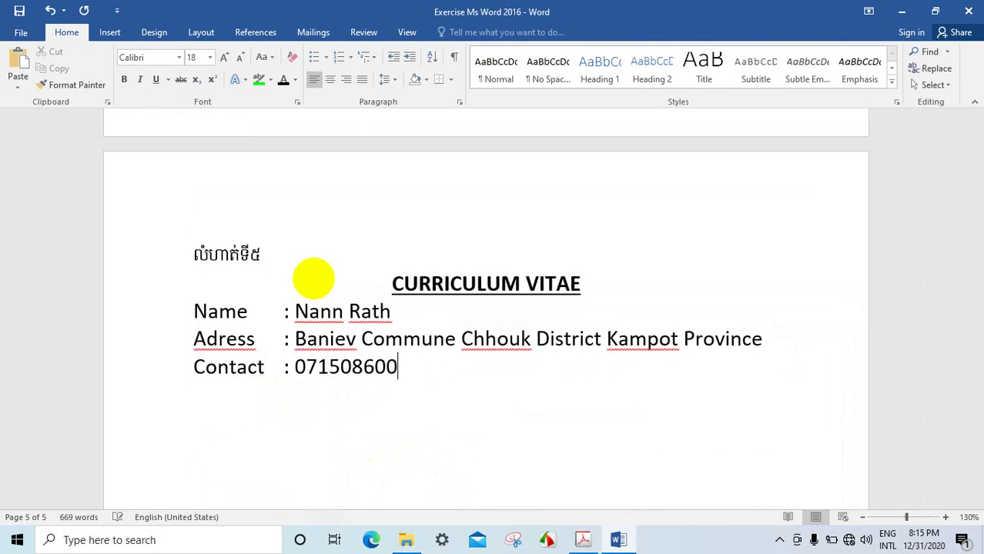
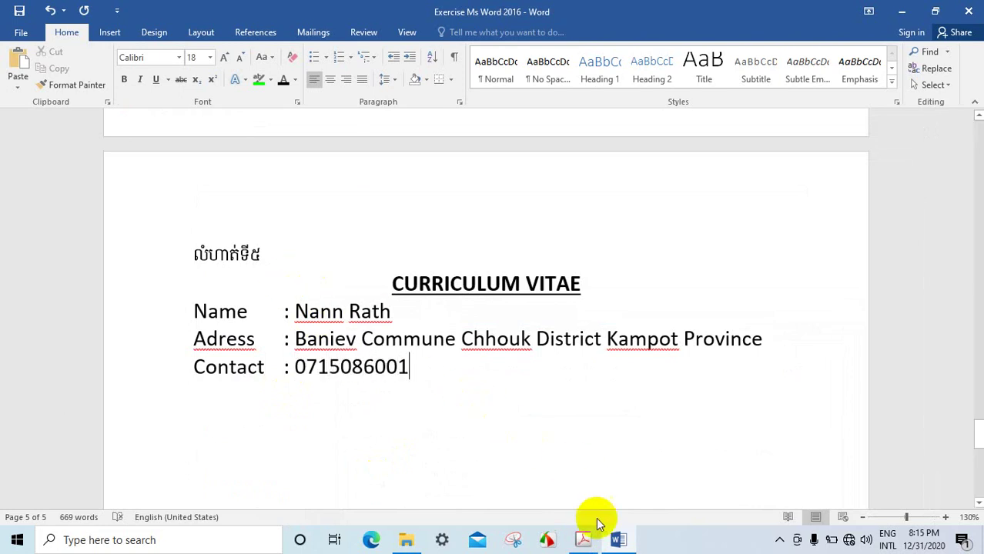
Scroll through the reference CV in the PDF, then return to the Word document
mouse_move(588, 532)
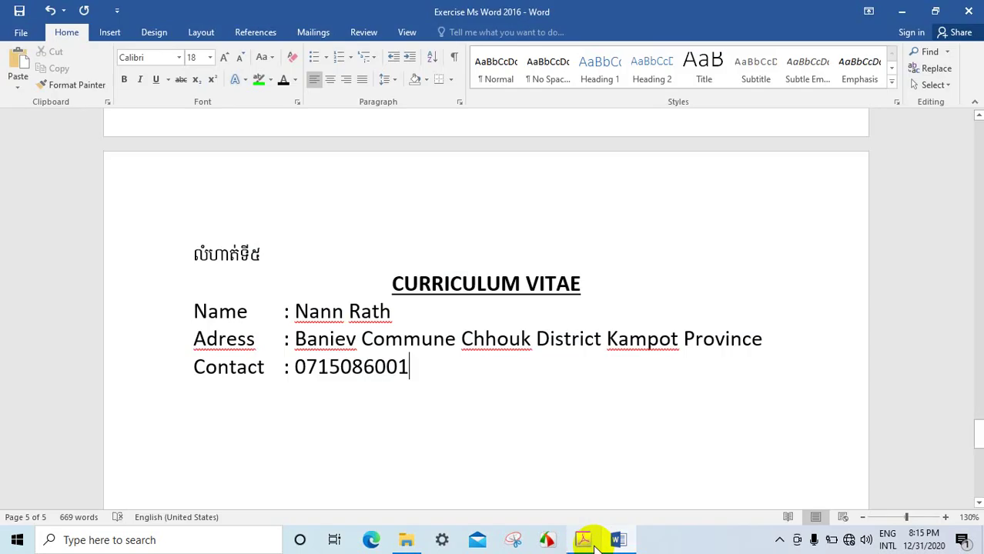
click(588, 542)
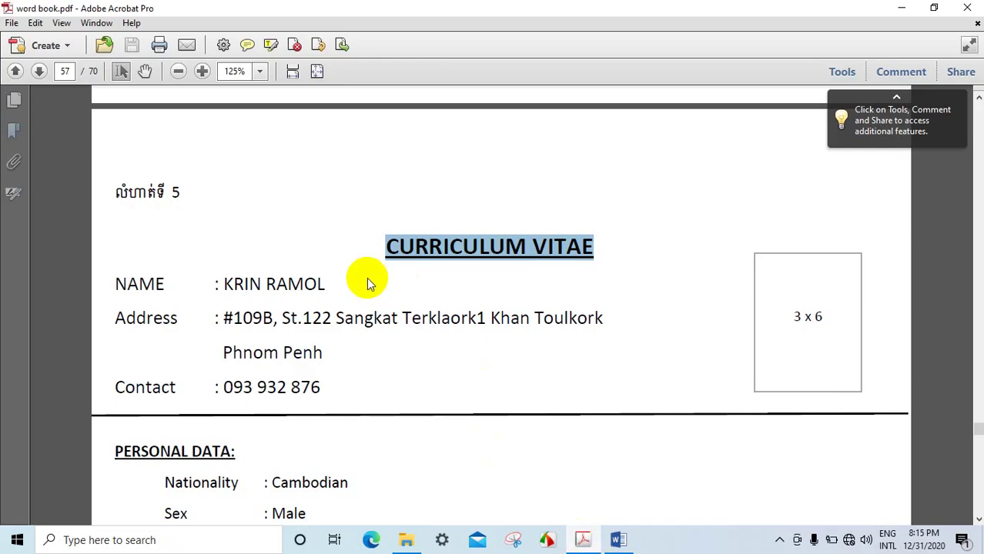
scroll(284, 369, down, 1)
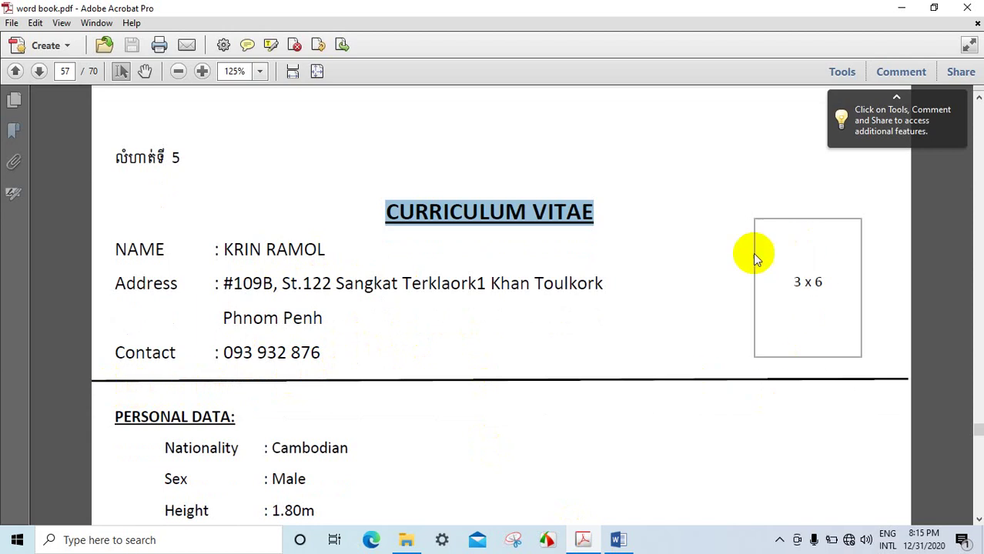
click(618, 540)
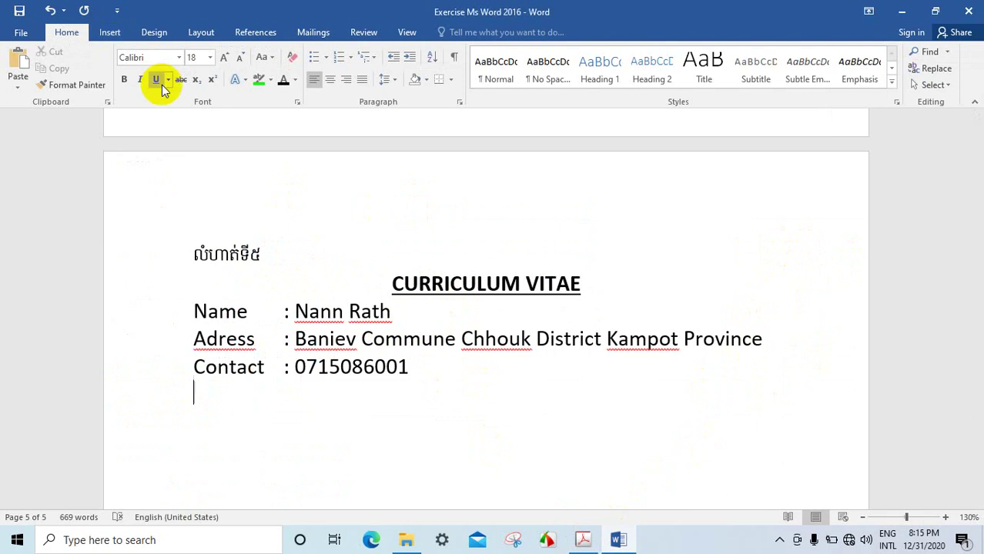
Draw a horizontal line from the left margin across the page just below Contact
click(110, 32)
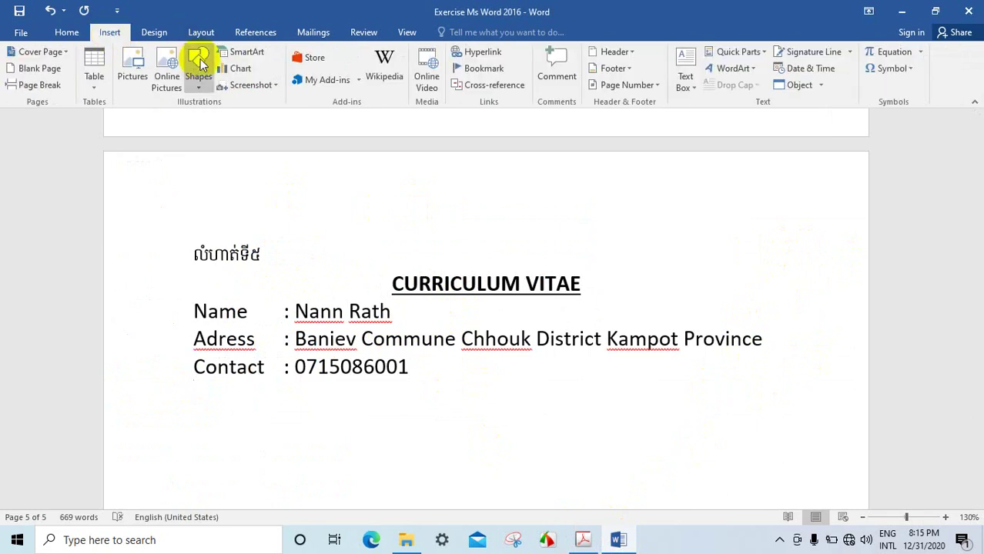
click(198, 67)
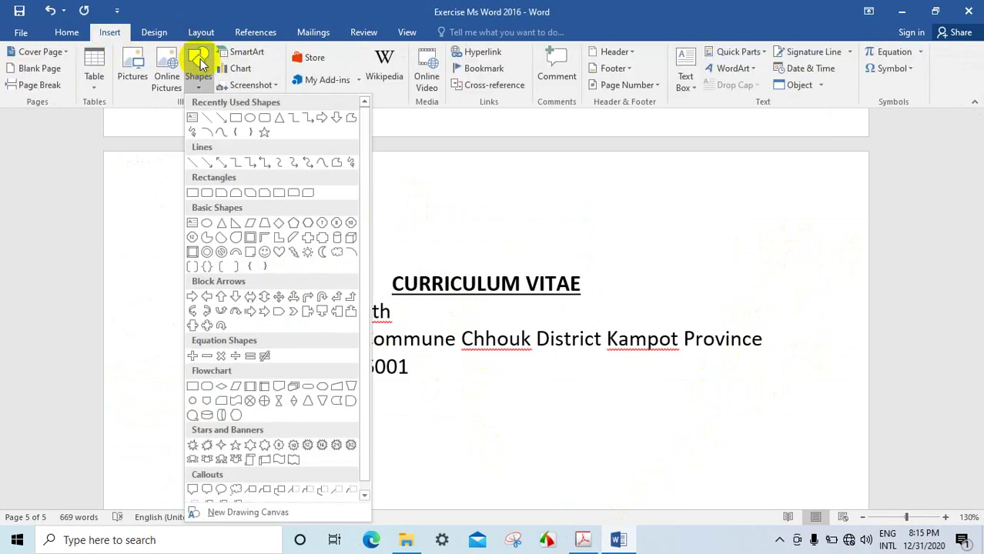
click(206, 123)
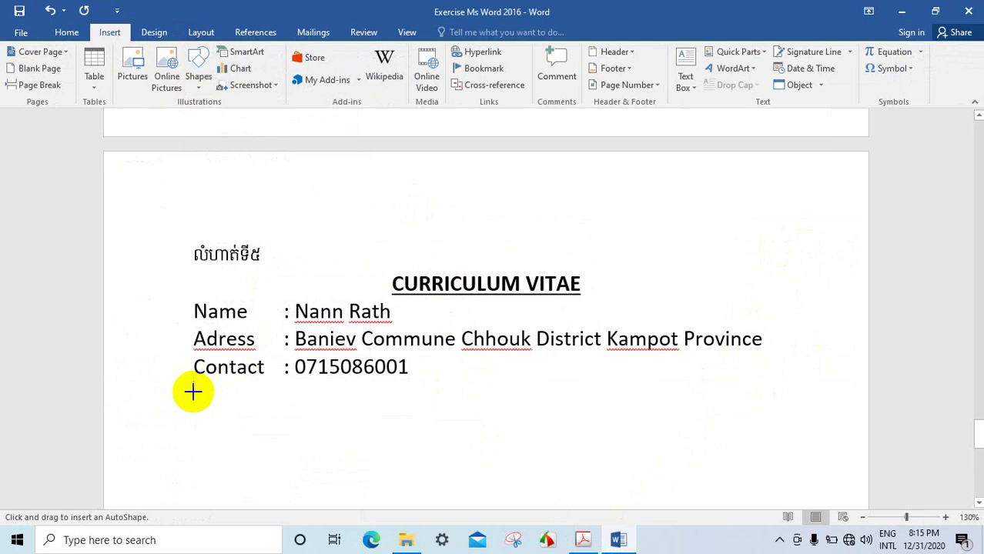
mouse_move(194, 392)
mouse_down()
mouse_move(815, 294)
mouse_move(793, 396)
mouse_move(774, 395)
mouse_move(863, 394)
mouse_up()
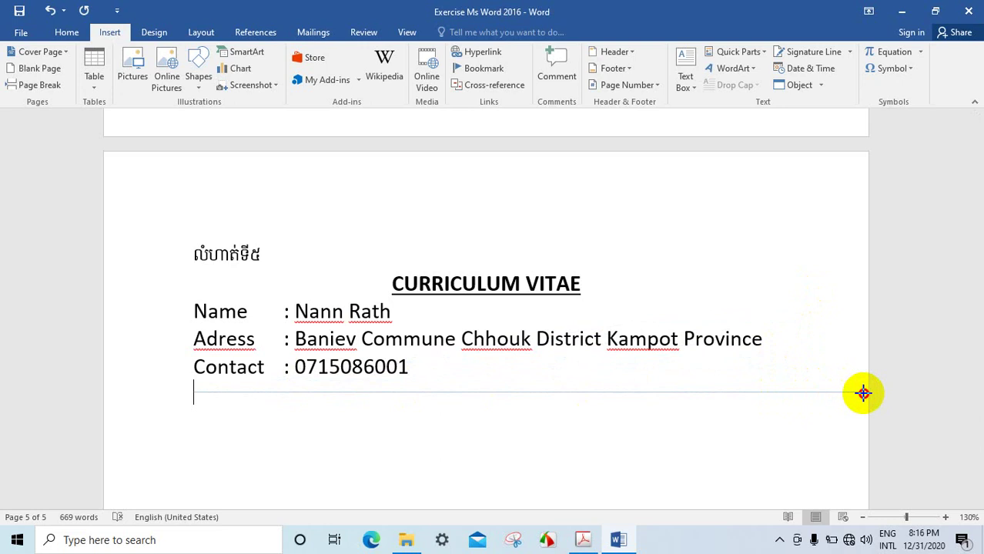
drag(863, 393, 775, 395)
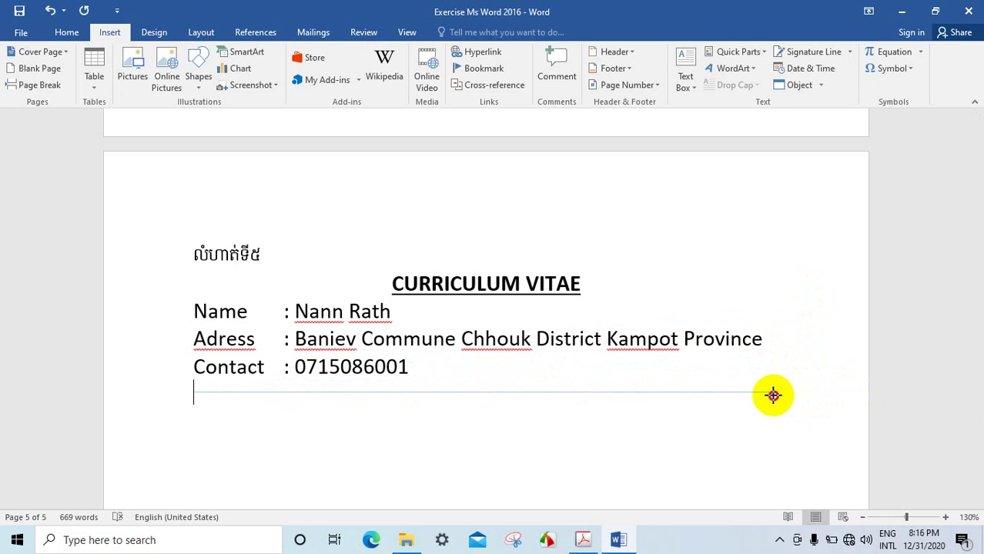
drag(773, 395, 773, 393)
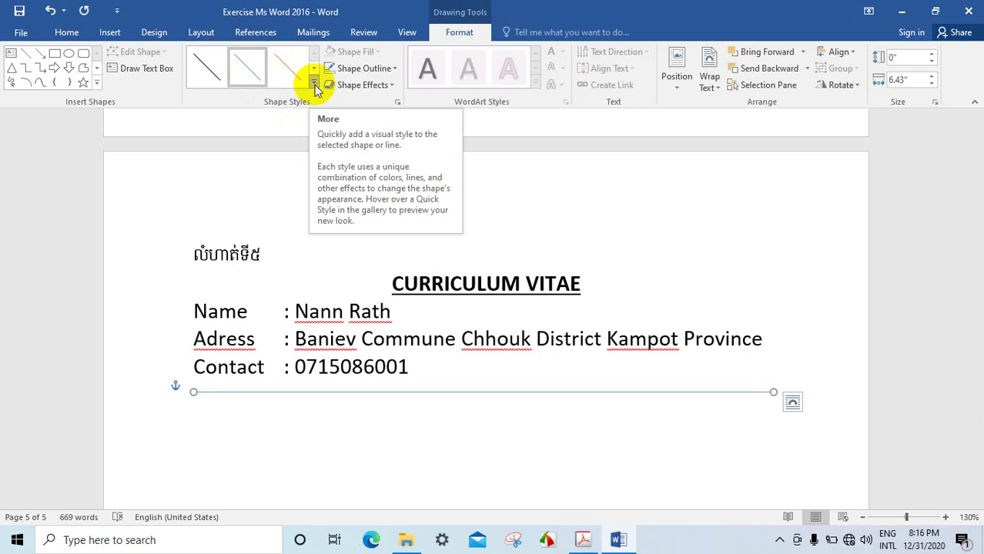
Apply the Moderate Line - Dark 1 style to the rule under Contact, comparing it against the PDF
click(314, 85)
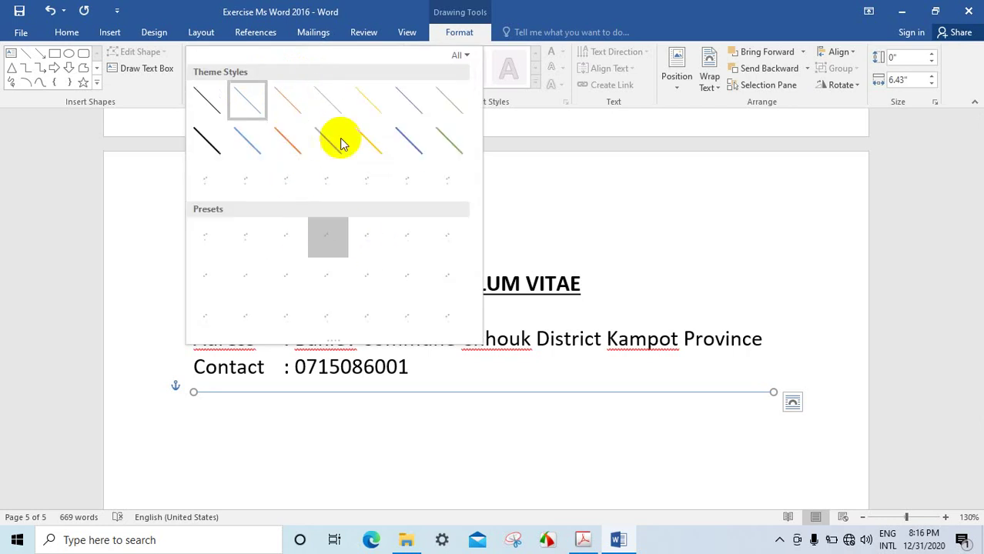
click(209, 142)
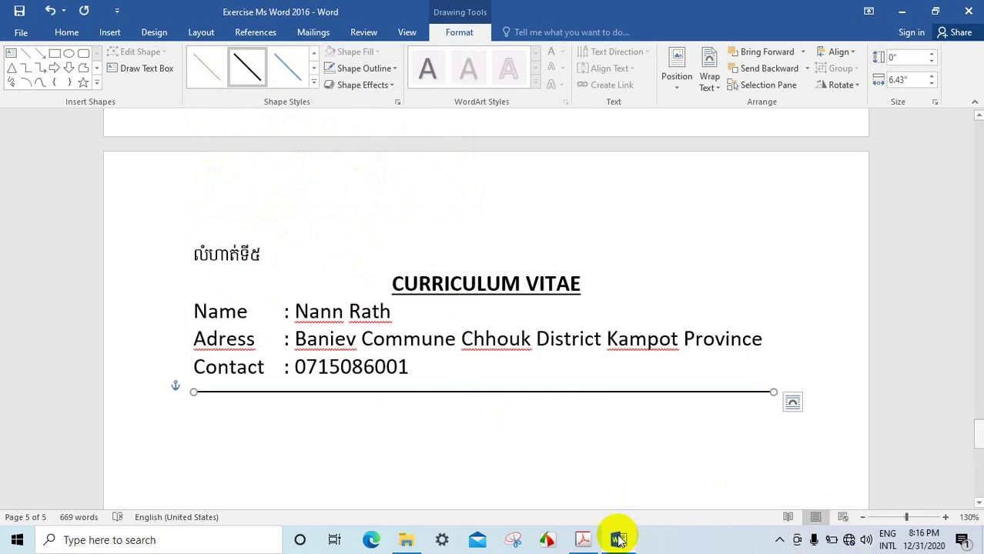
click(587, 542)
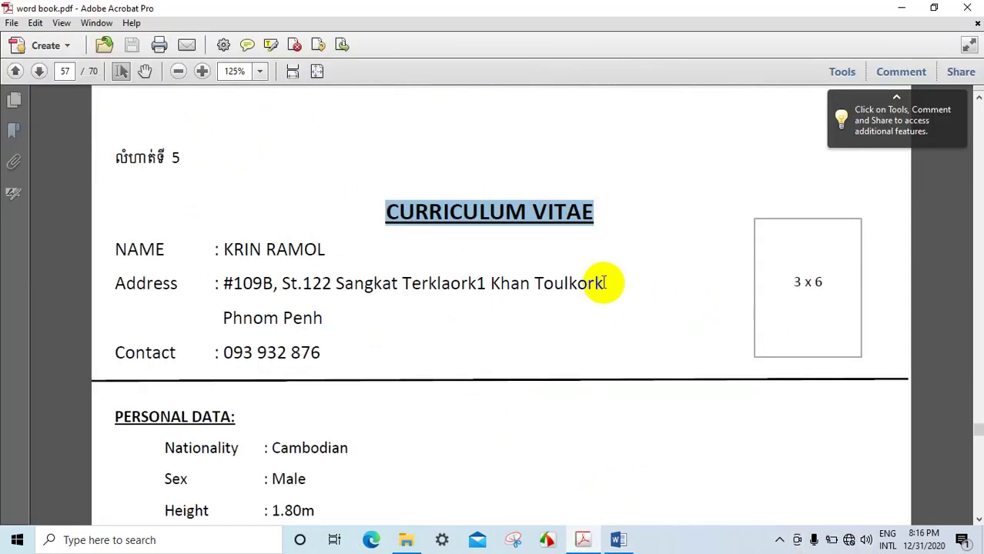
click(618, 539)
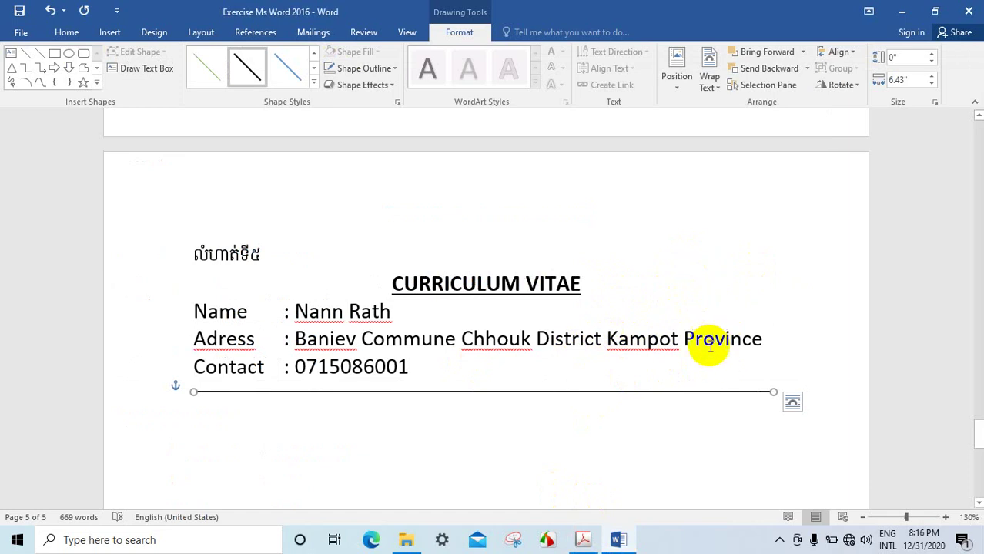
mouse_move(607, 545)
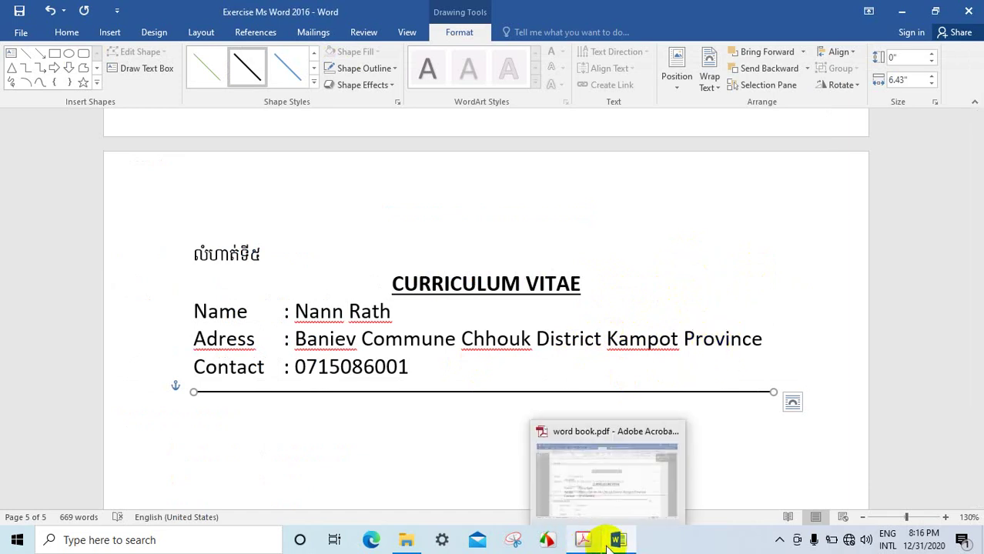
click(590, 541)
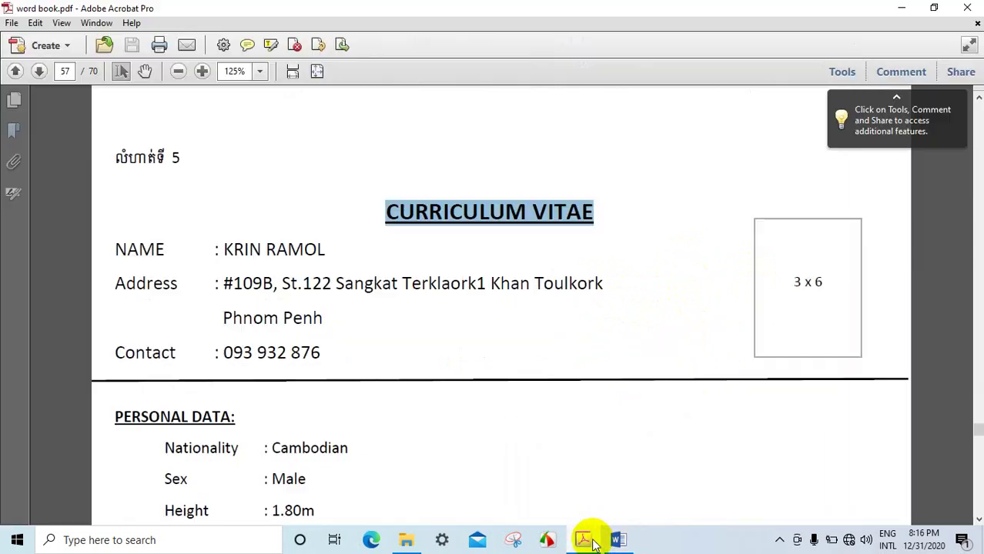
click(618, 539)
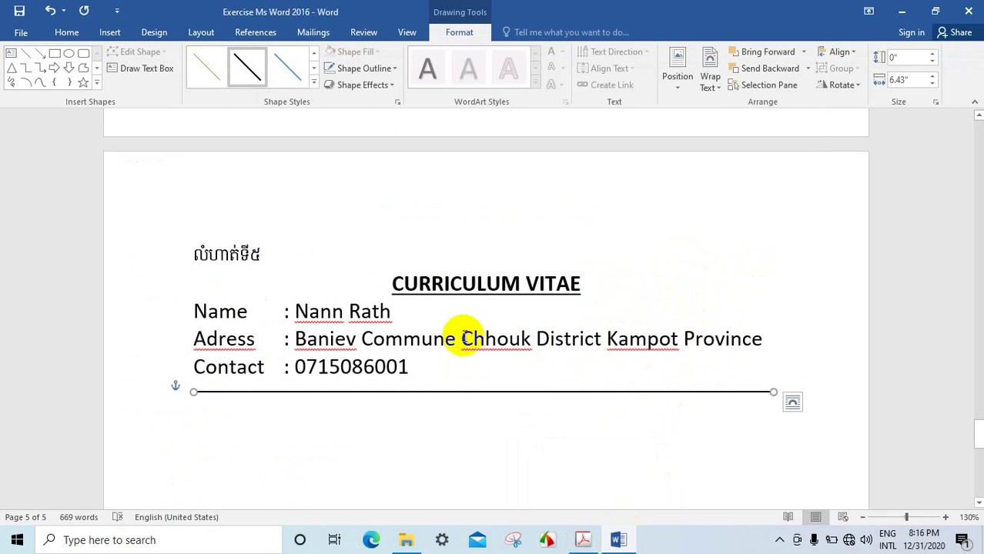
Insert a line break before 'Kampot' so Kampot Province drops to a second address line
click(606, 338)
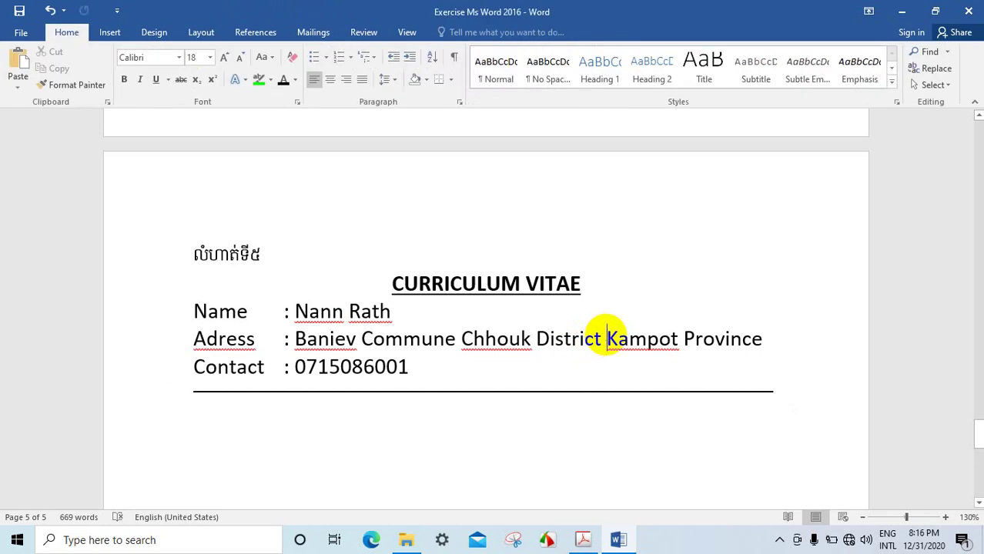
key(Return)
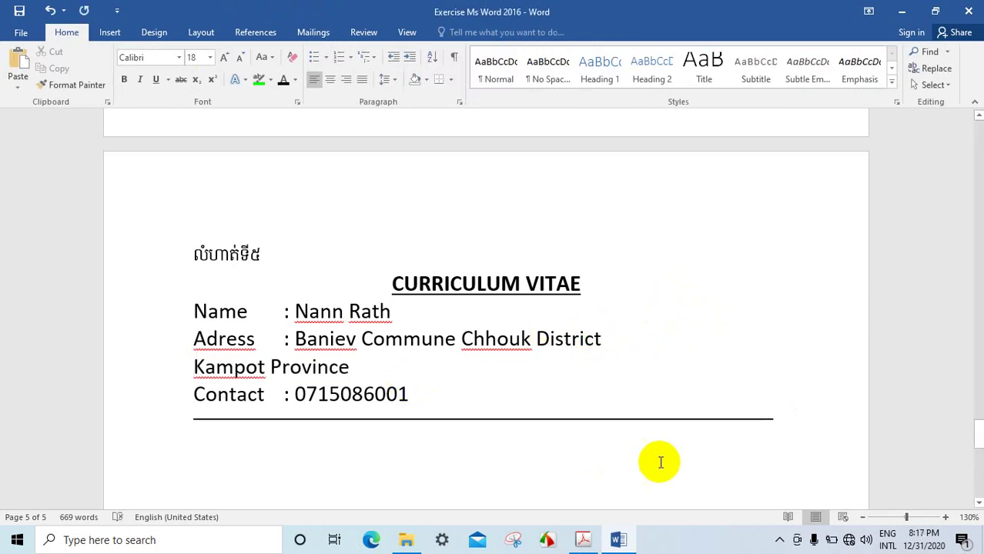
click(585, 541)
click(586, 541)
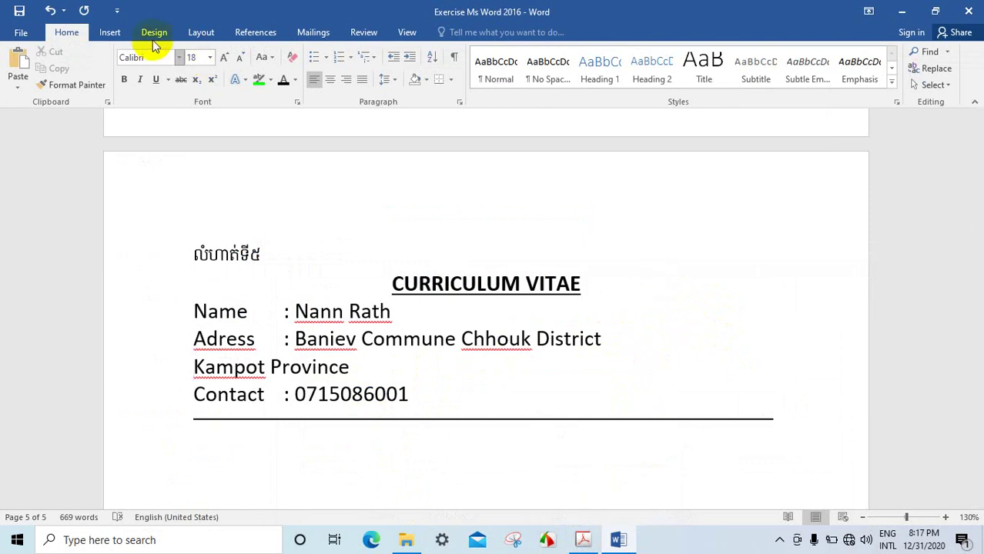
Draw a 1.21 by 1 inch rectangle beside the Name, Adress and Contact lines
click(109, 32)
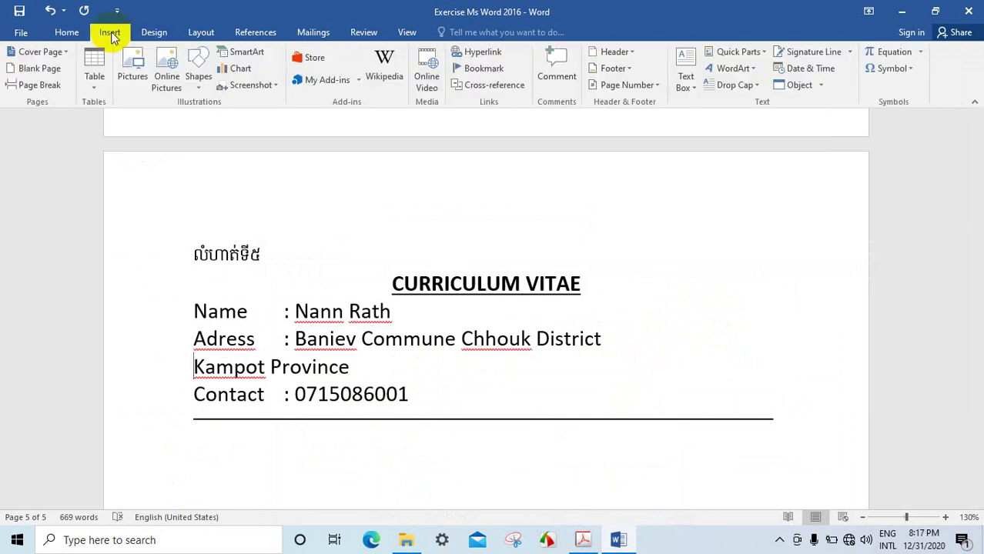
click(197, 66)
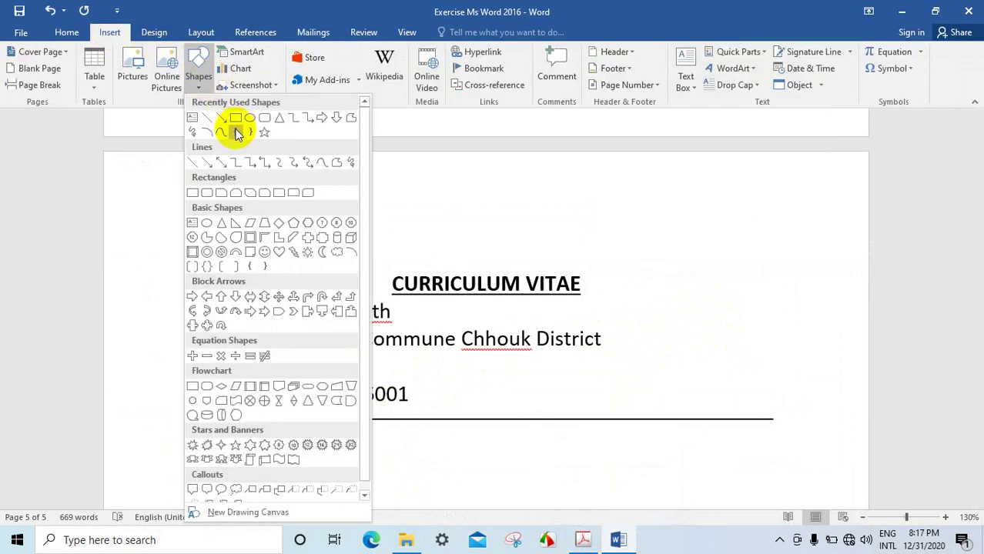
click(233, 126)
drag(682, 297, 772, 407)
click(716, 318)
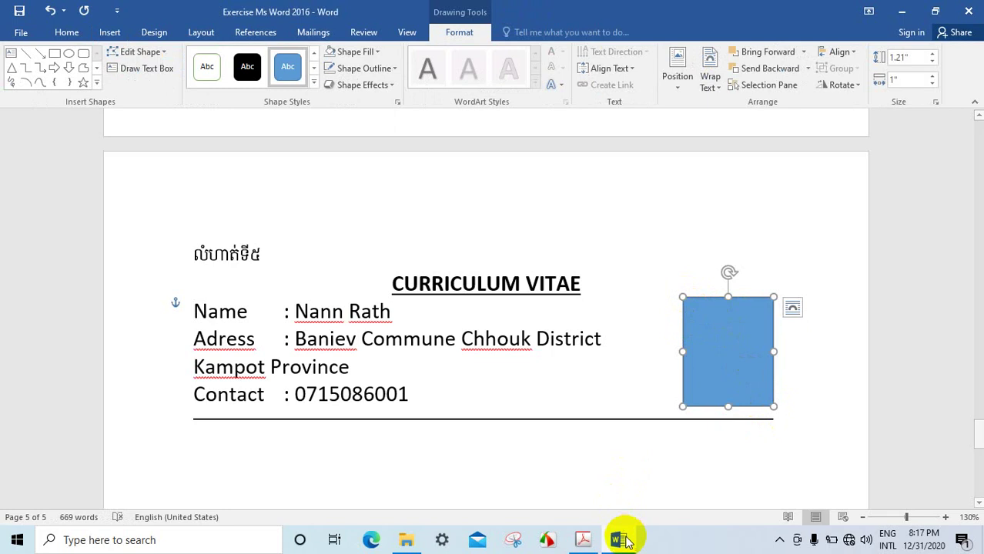
click(586, 541)
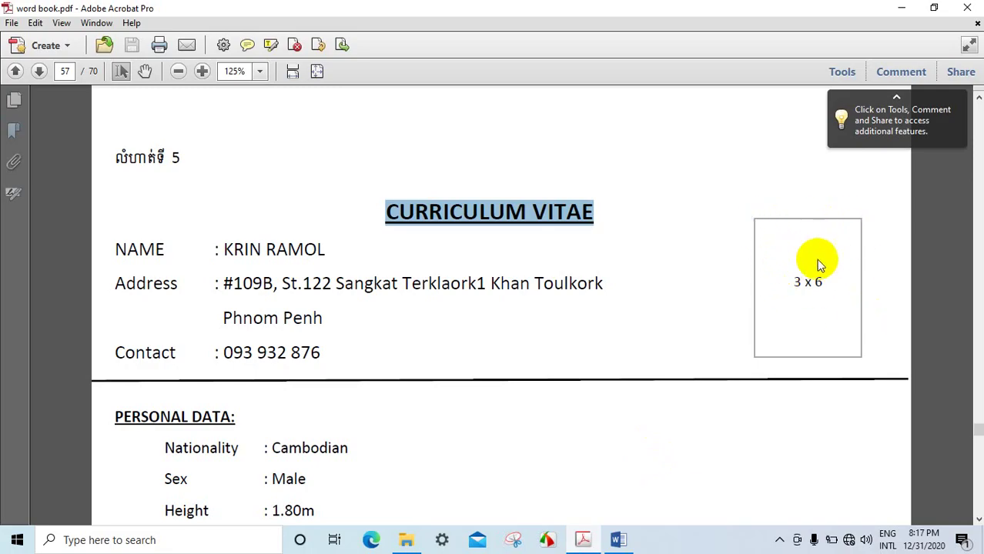
click(618, 540)
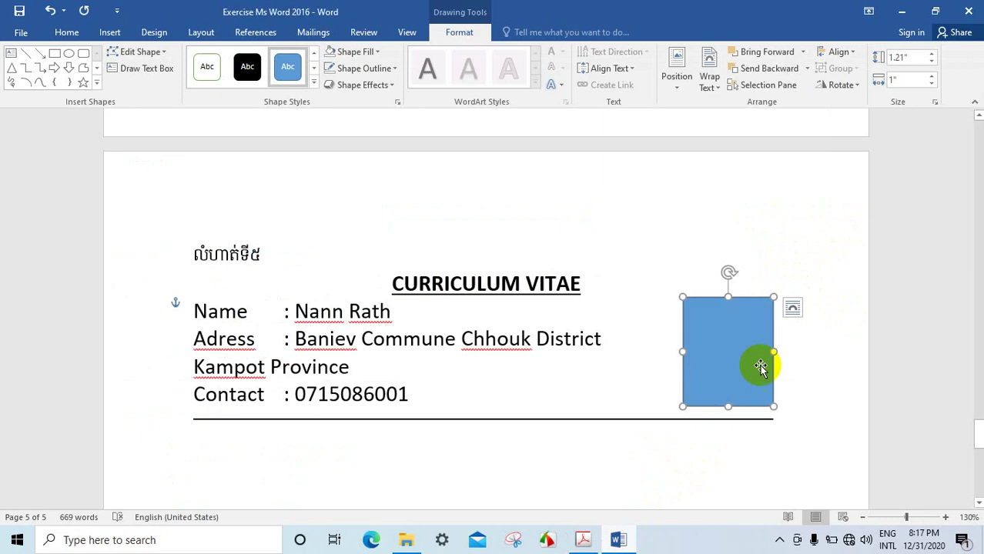
right_click(739, 311)
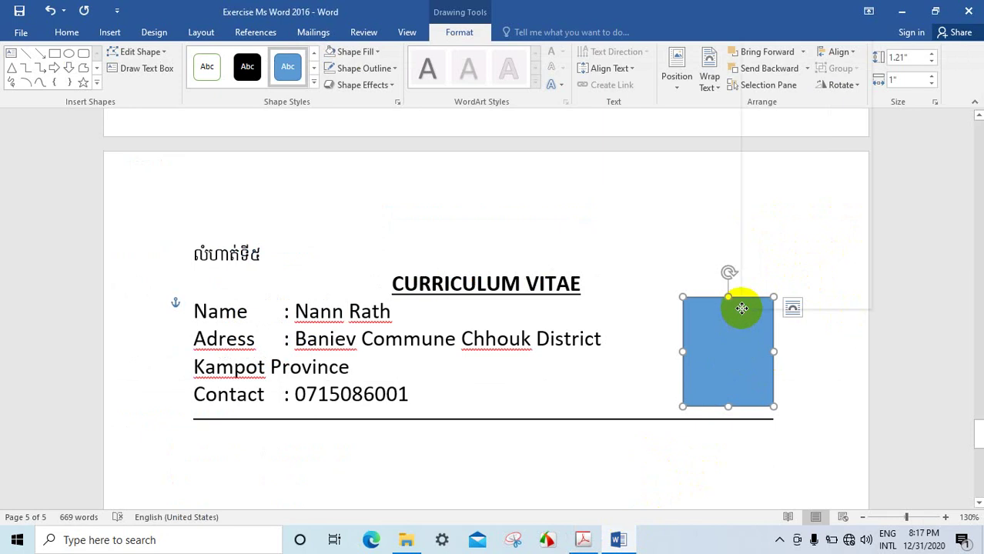
click(734, 312)
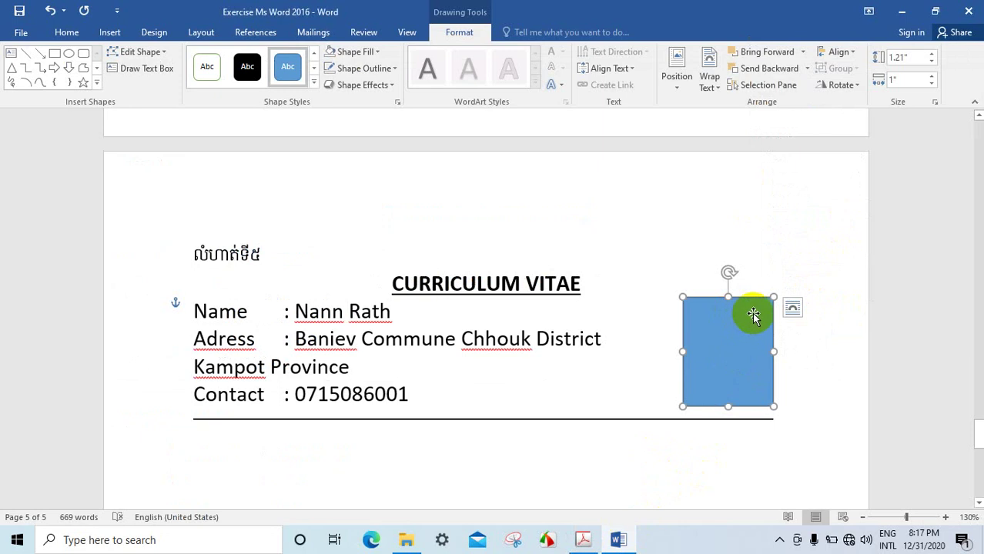
Add the text '4 x 6 cm' inside the rectangle and set its font color to black
right_click(753, 312)
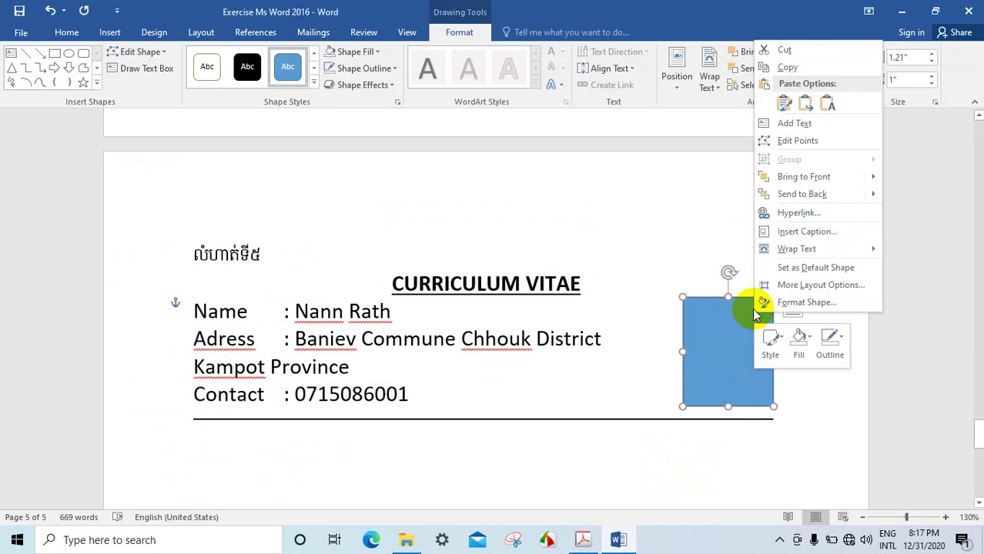
click(785, 122)
text(4 x 6 cm)
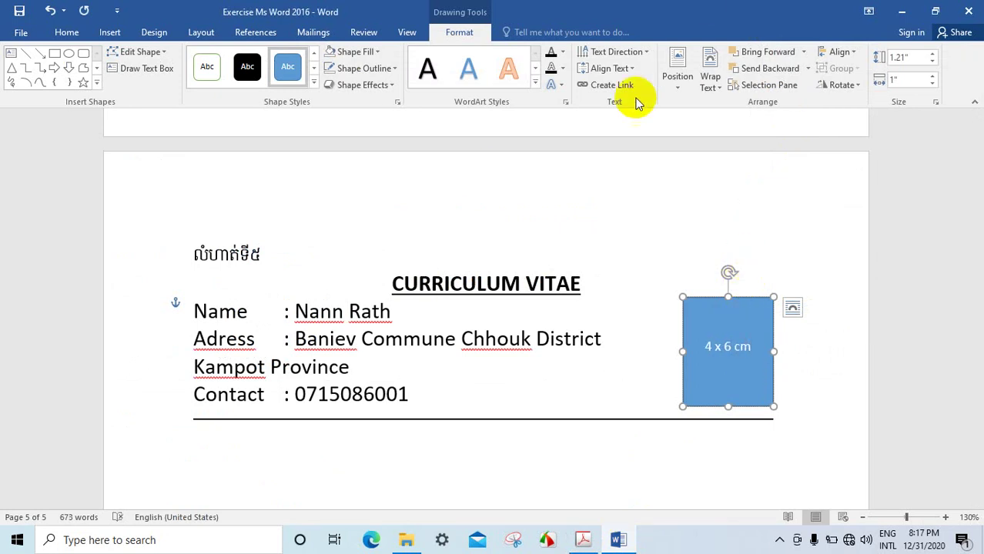
click(724, 354)
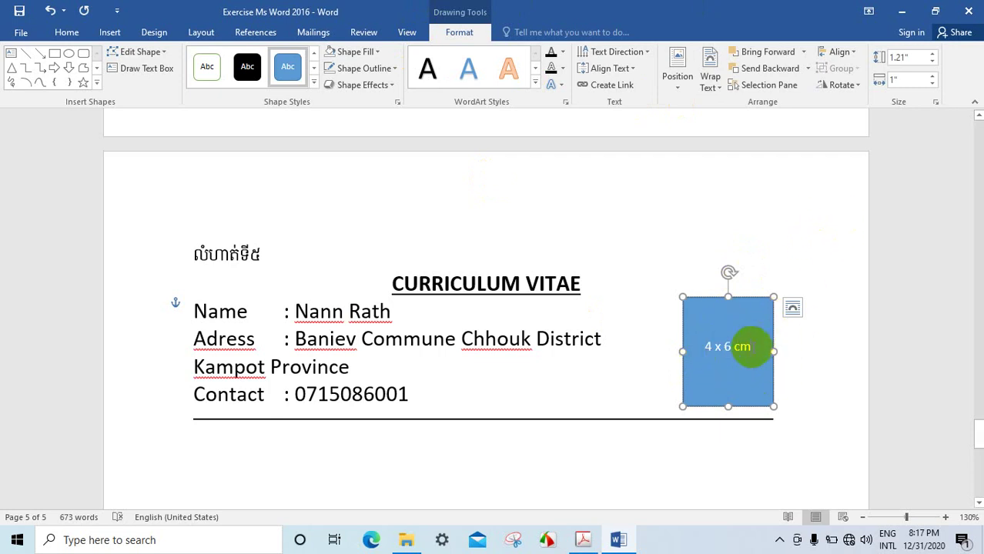
drag(746, 352, 713, 352)
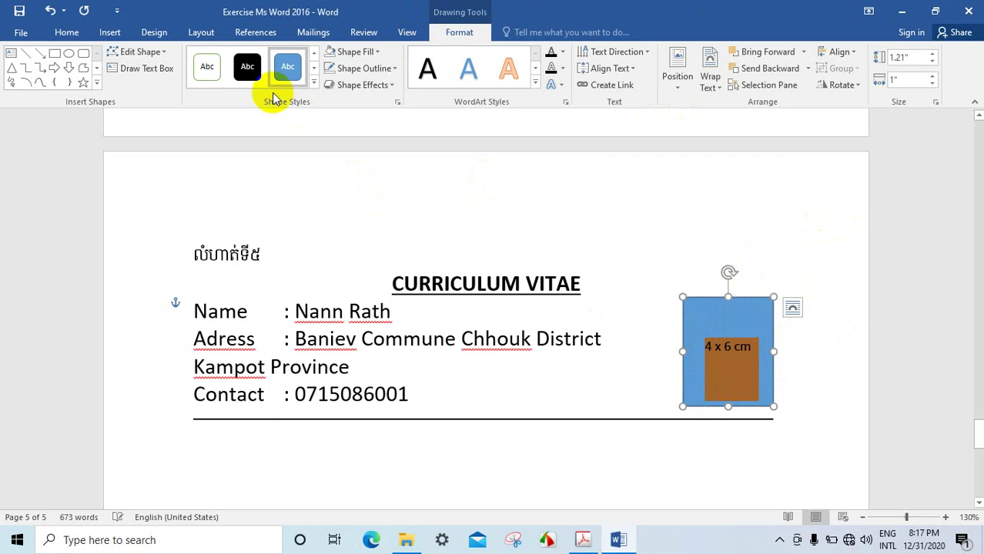
click(68, 33)
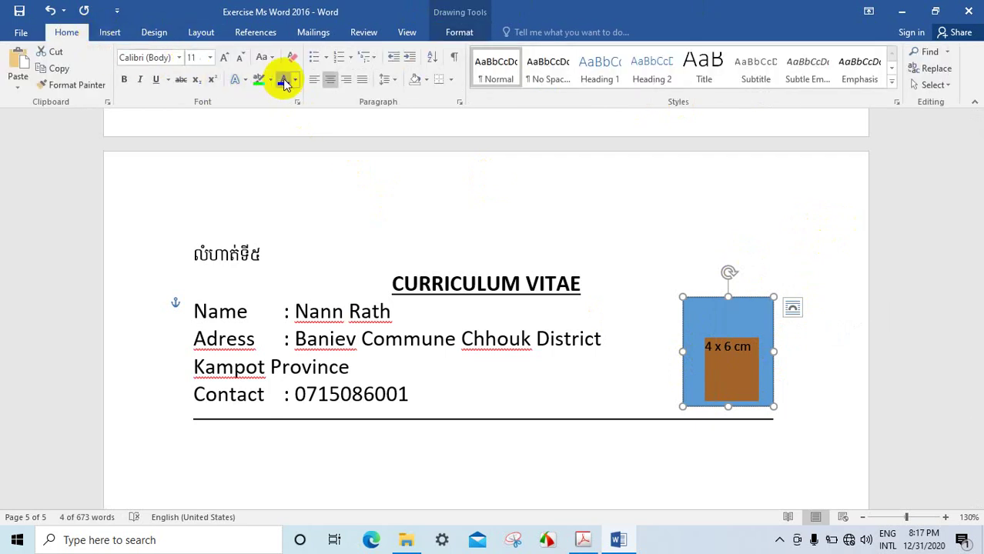
click(754, 345)
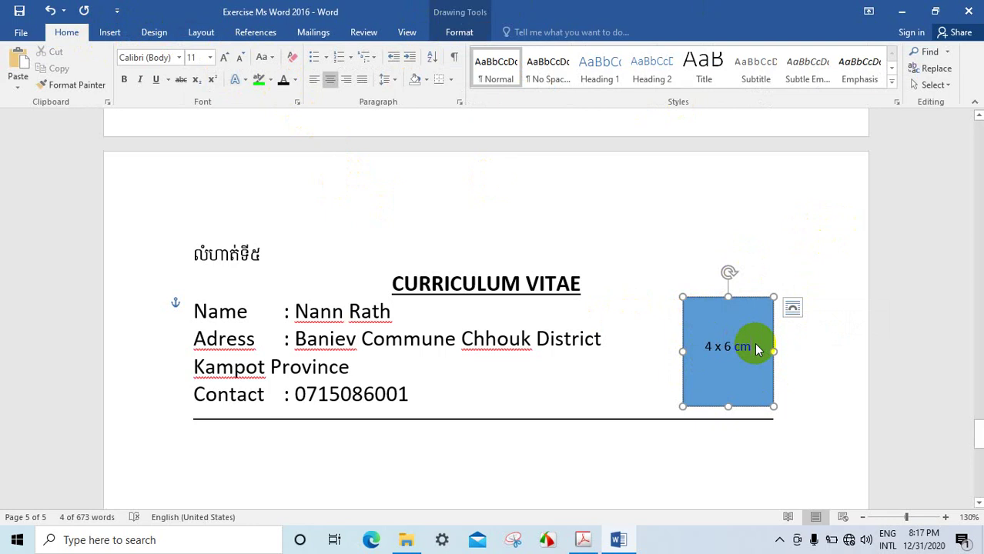
click(460, 33)
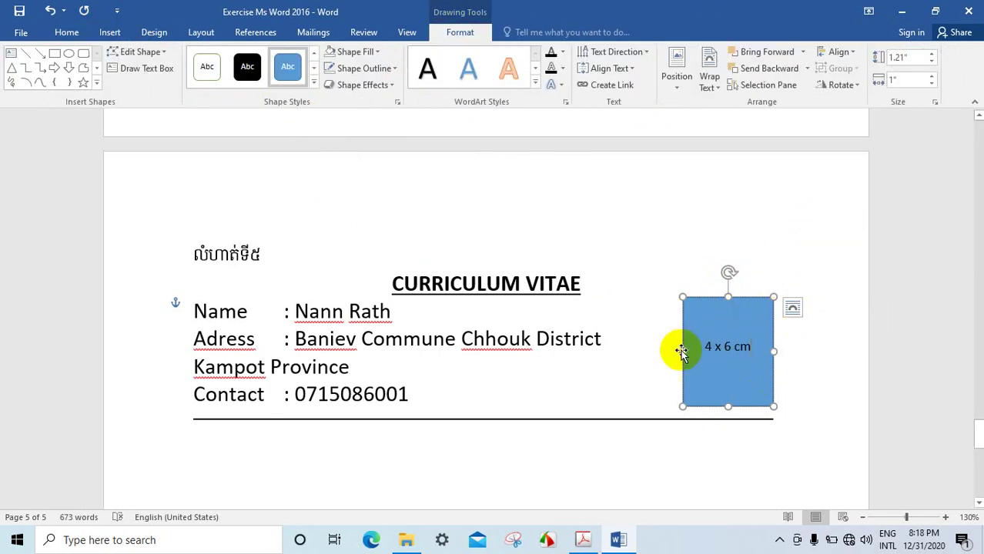
Set the photo box's Shape Fill to No Fill
click(379, 52)
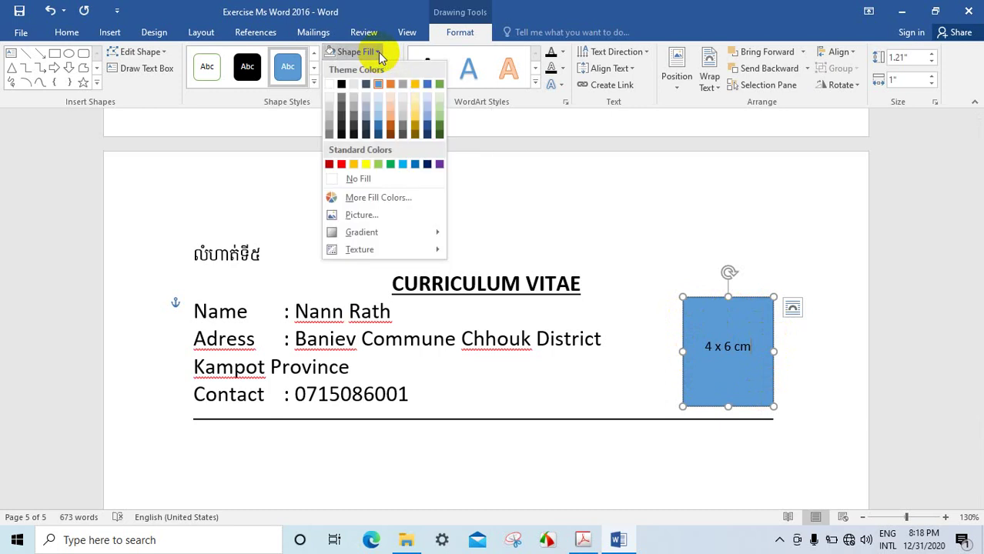
click(359, 181)
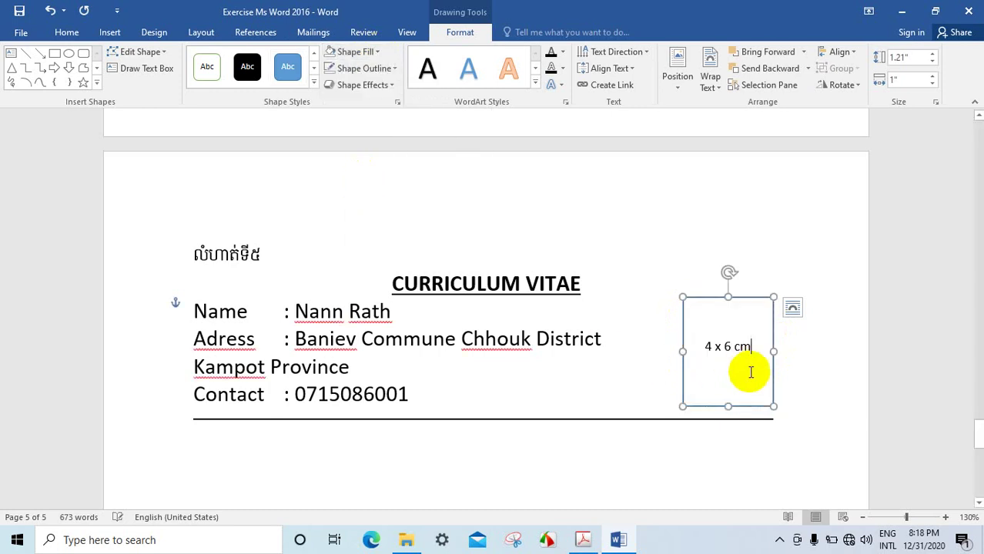
click(753, 299)
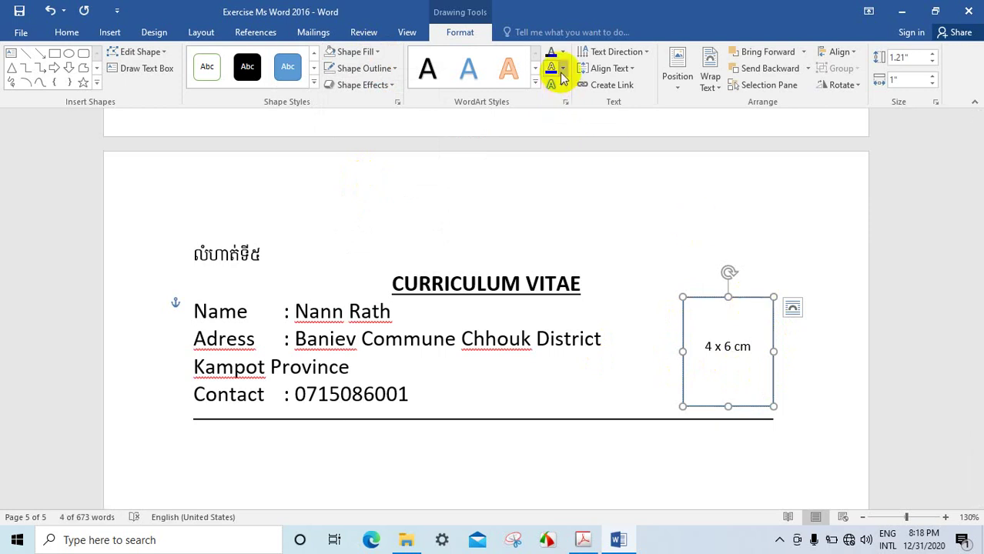
Give the photo box a Black, Text 1 outline
click(394, 69)
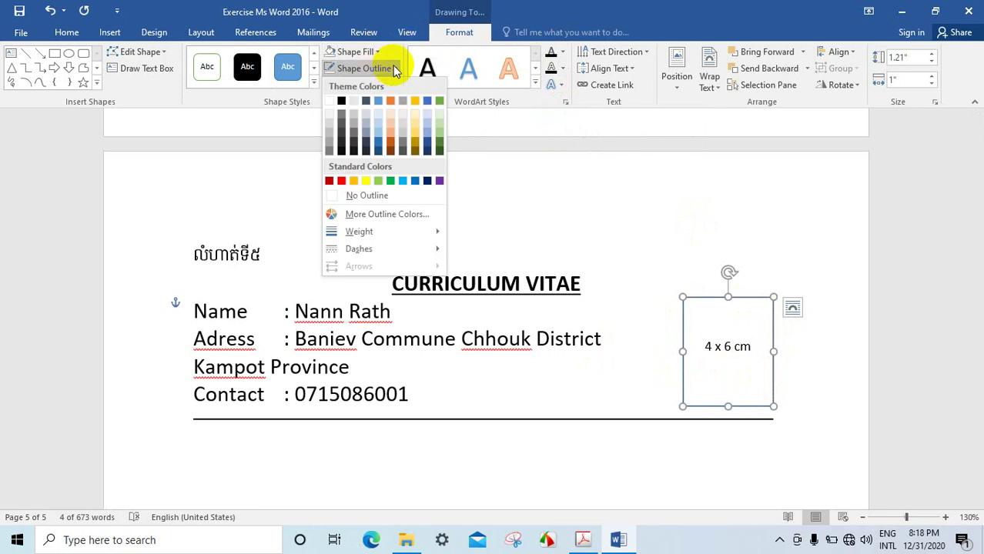
click(394, 68)
click(396, 69)
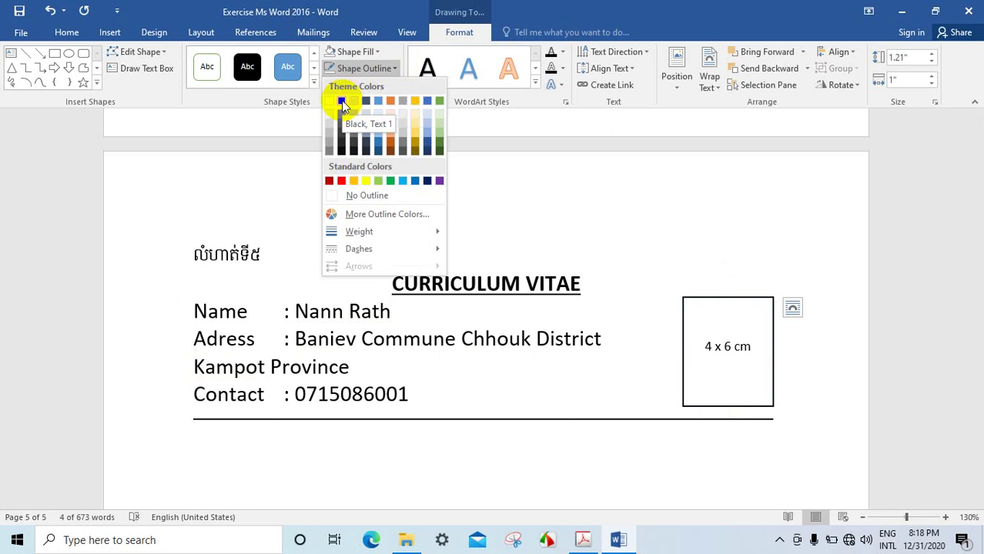
click(342, 103)
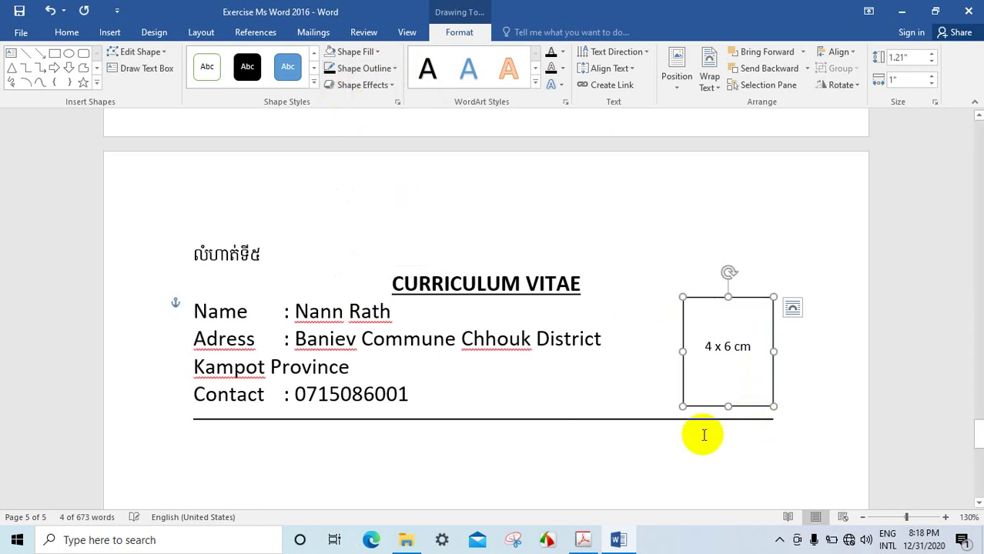
Add two empty lines after the contact number, checking the sample CV PDF first
click(423, 393)
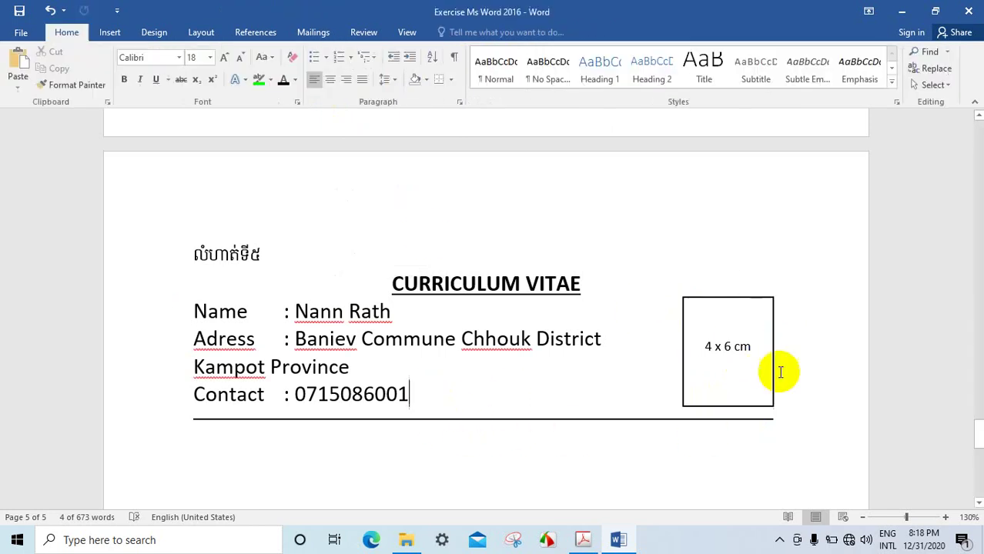
scroll(779, 373, down, 3)
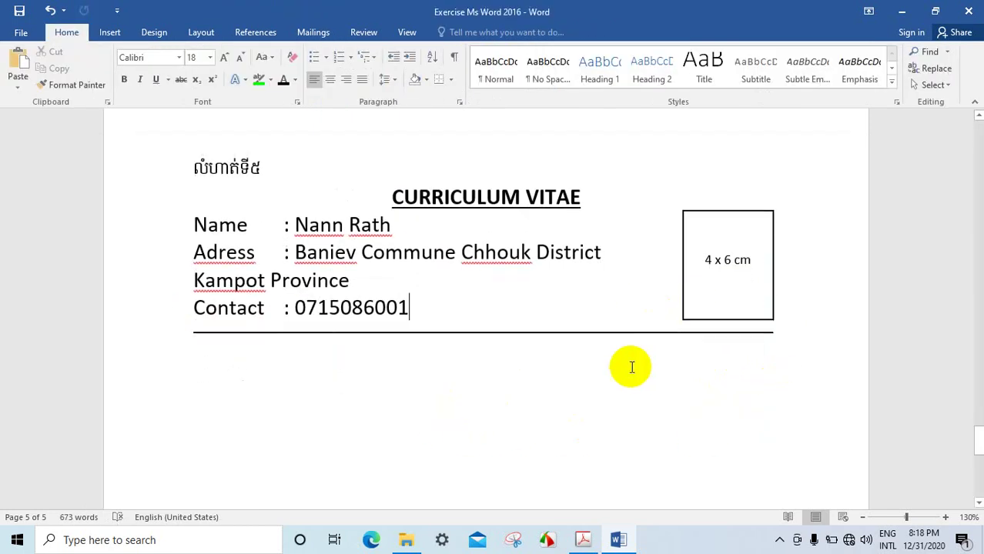
click(583, 540)
scroll(202, 370, down, 3)
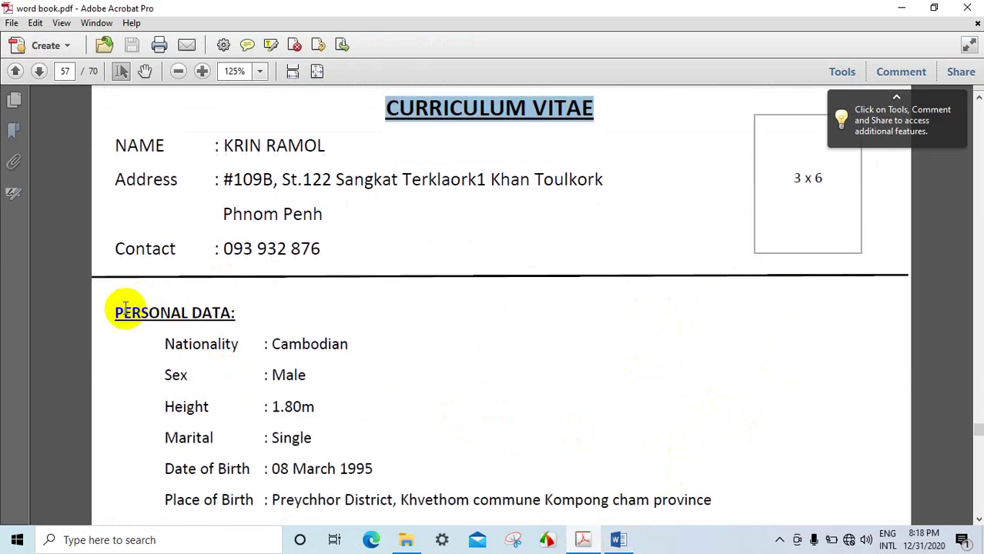
click(620, 541)
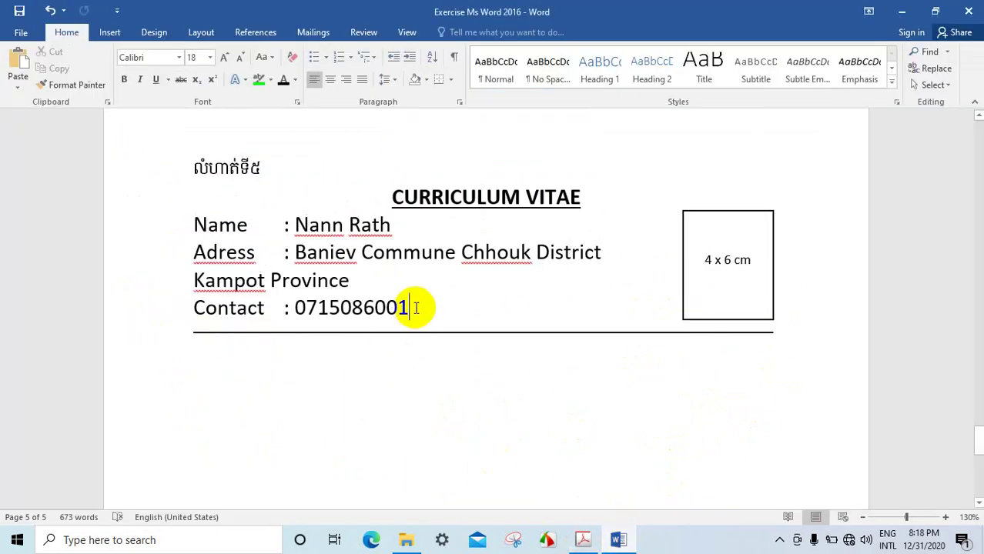
key(Return)
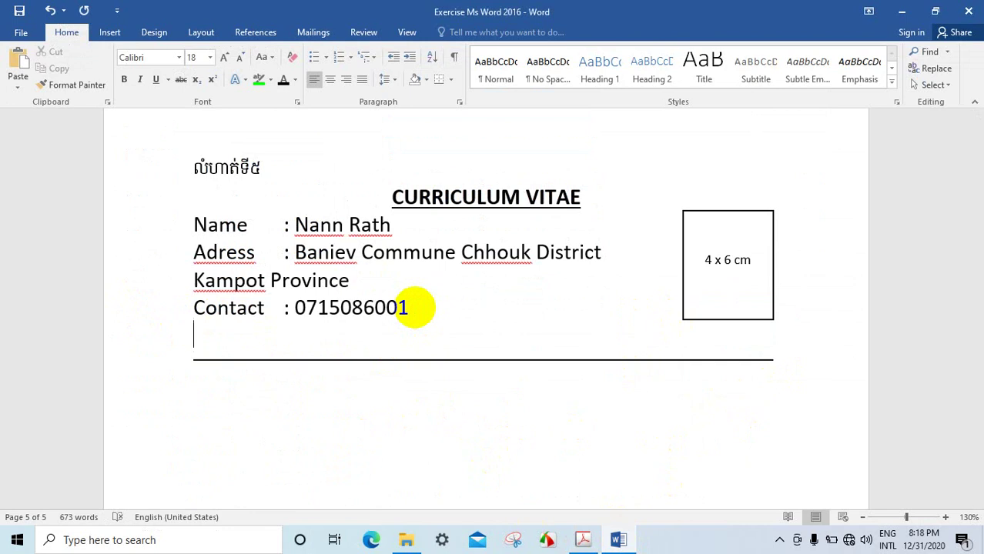
key(Return)
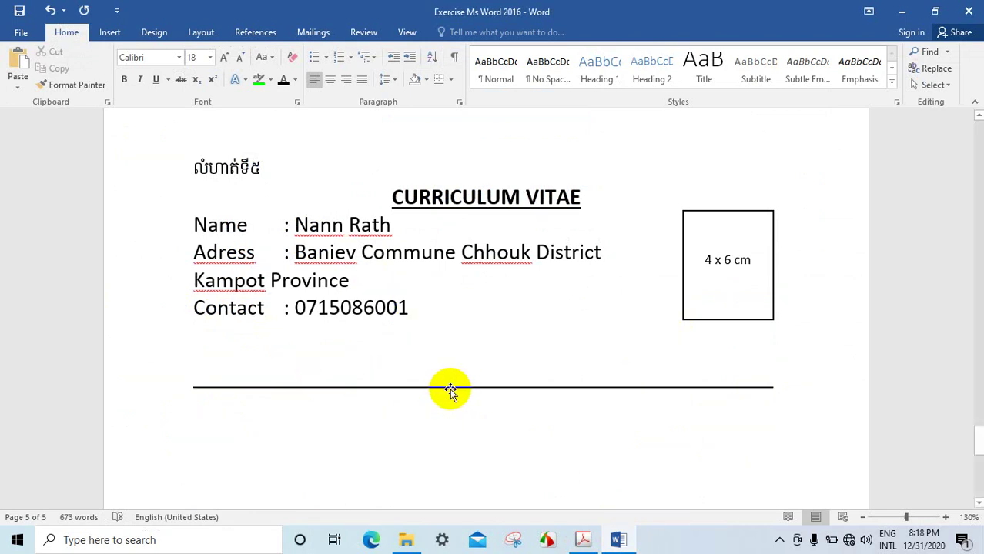
Drag the black divider back up directly beneath the Contact row
click(451, 388)
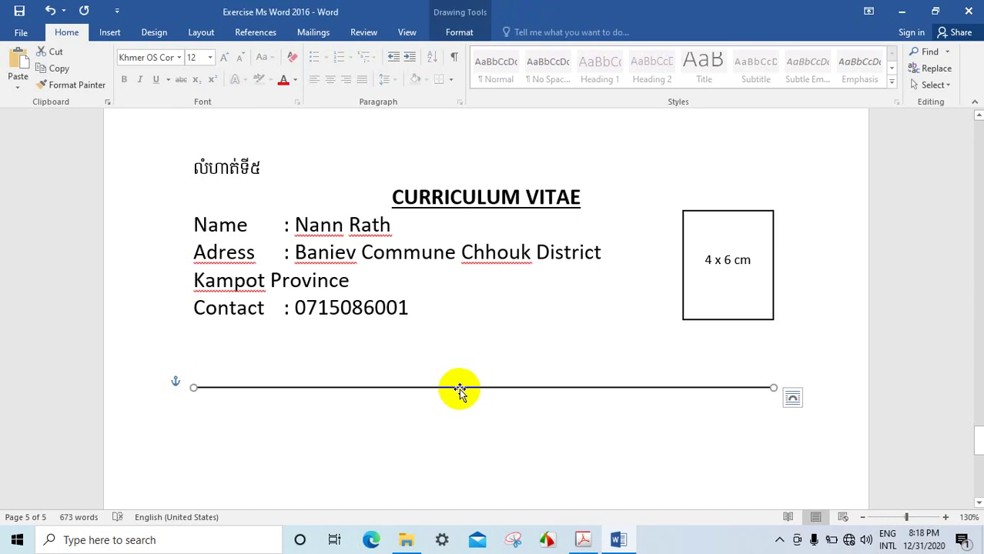
drag(459, 390, 462, 329)
click(216, 364)
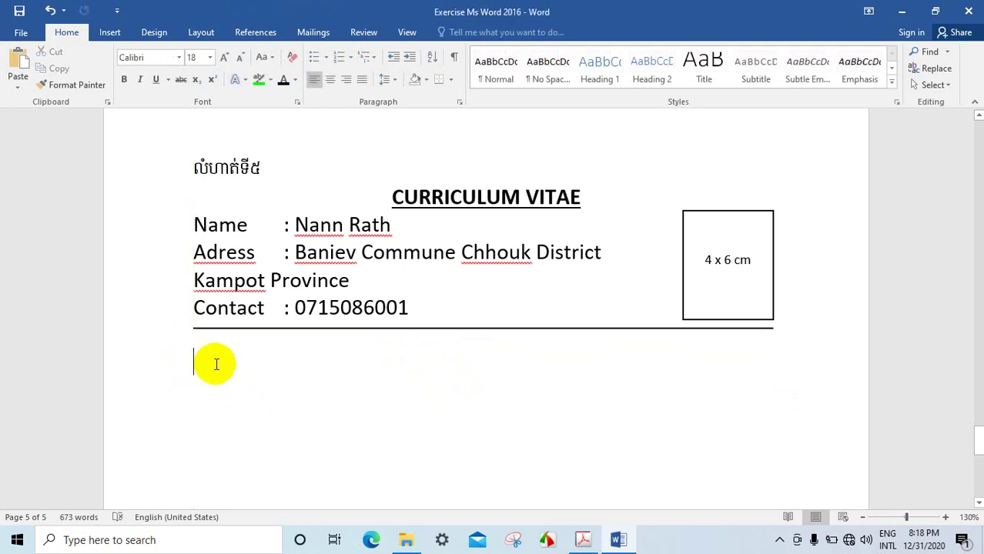
Select and copy the PDF's text from the PERSONAL DATA heading down to Place of Birth
click(583, 540)
scroll(172, 302, down, 2)
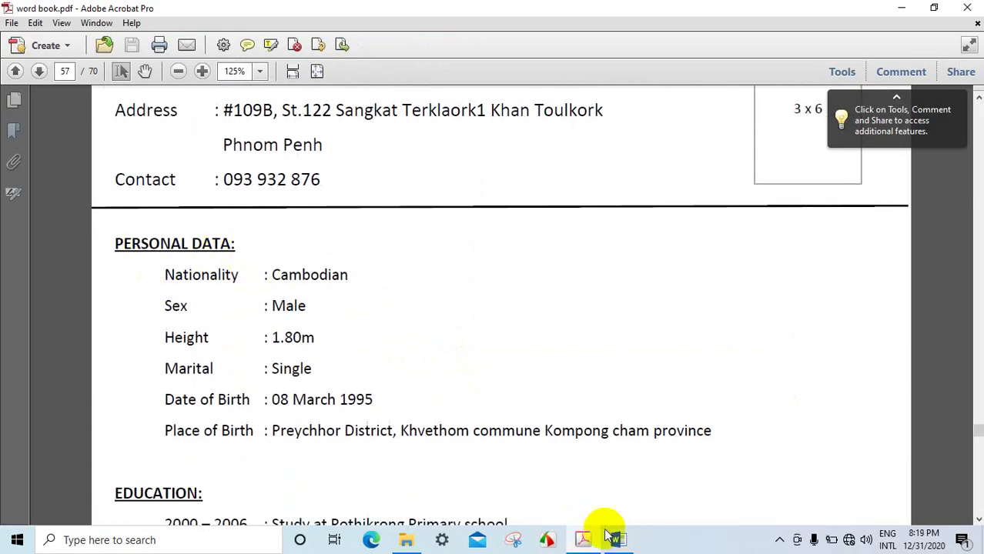
mouse_move(619, 538)
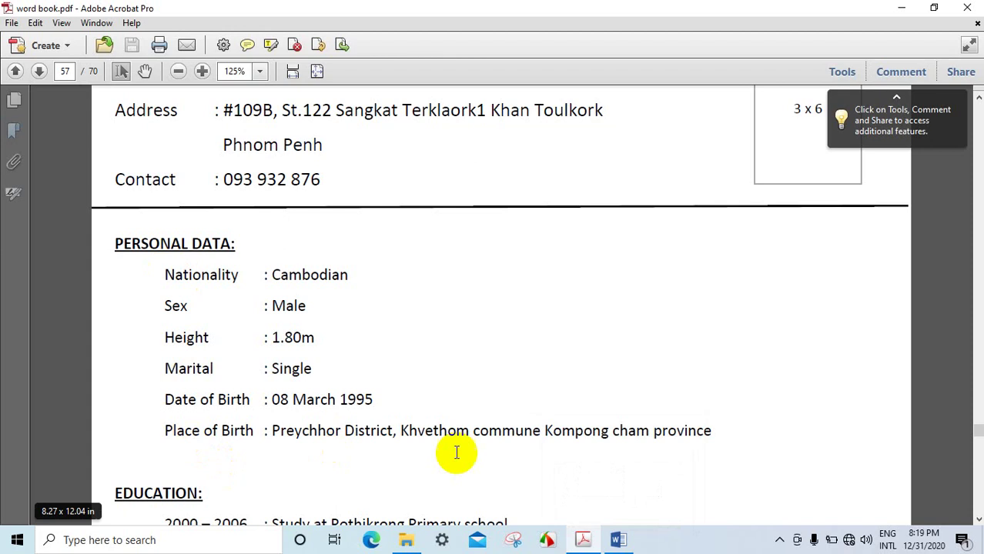
mouse_move(712, 431)
mouse_down()
mouse_move(247, 404)
mouse_move(696, 431)
mouse_up()
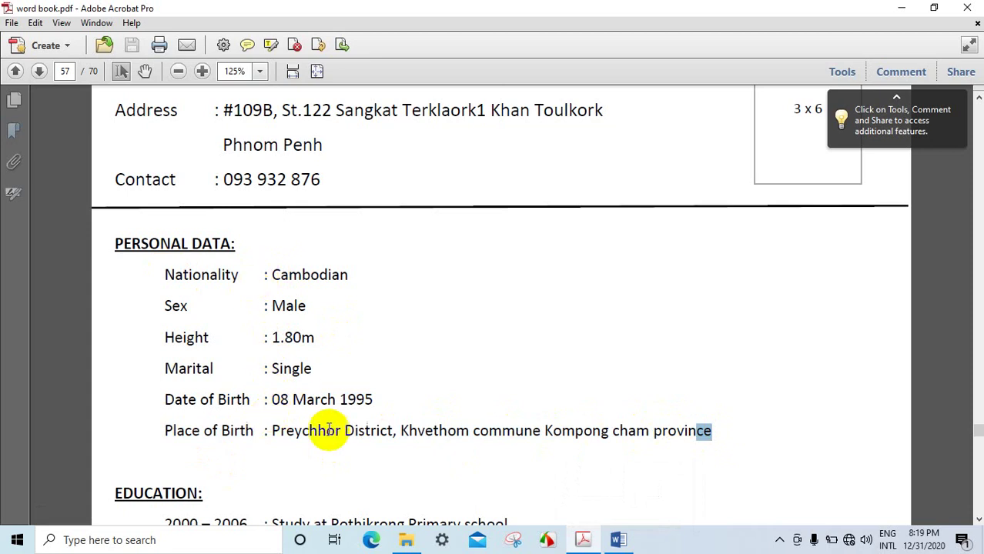
drag(716, 433, 126, 243)
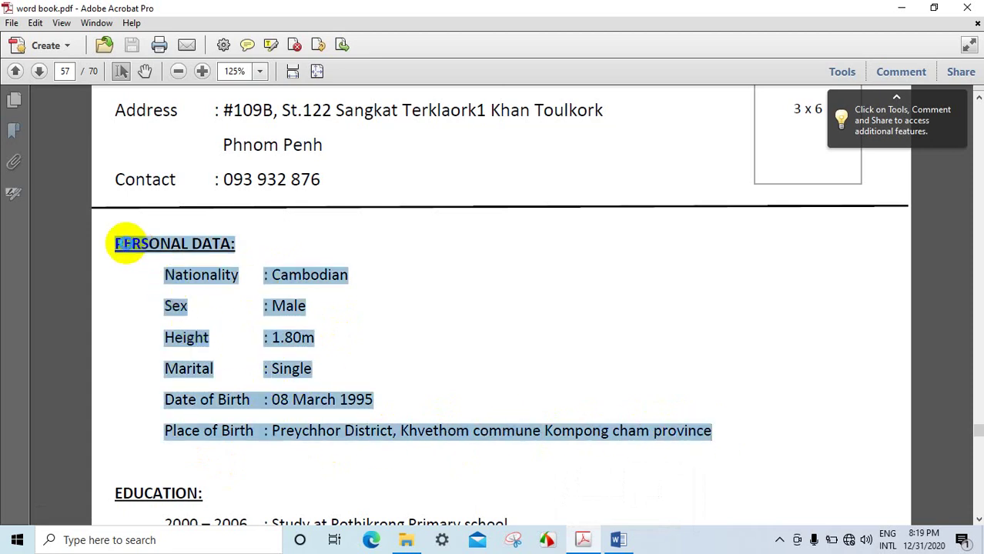
click(619, 540)
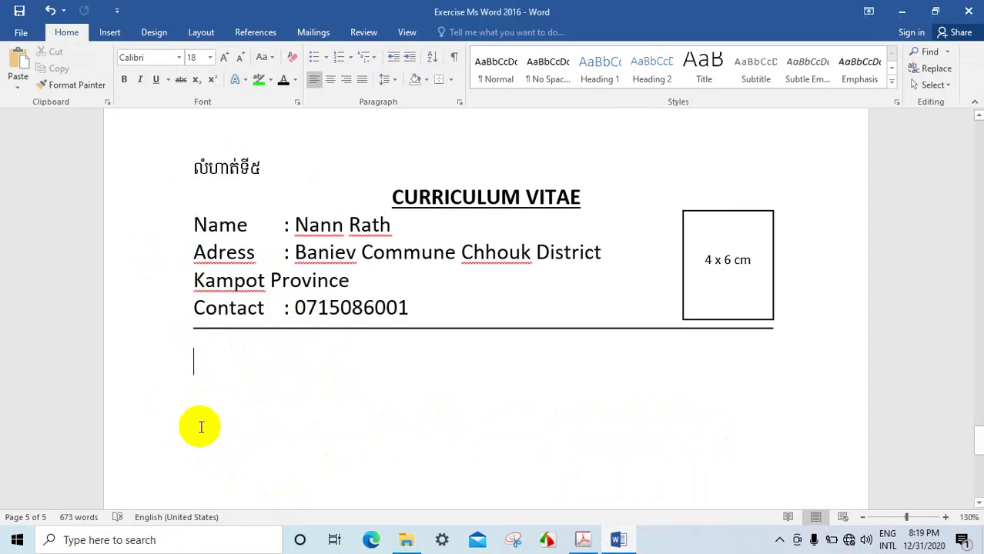
Paste the Nationality-to-Place of Birth block under the rule, then select everything up to Name
key(ctrl+v)
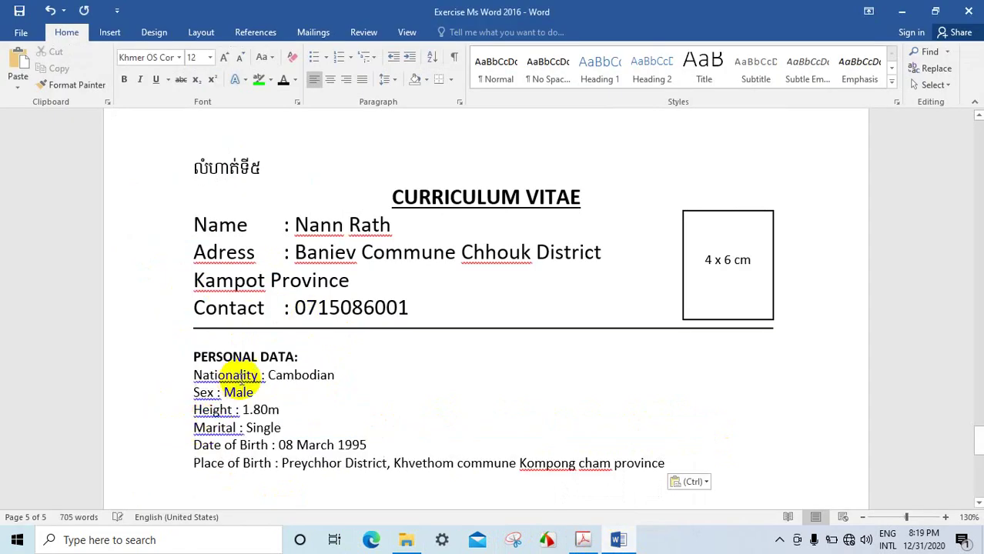
scroll(378, 409, down, 3)
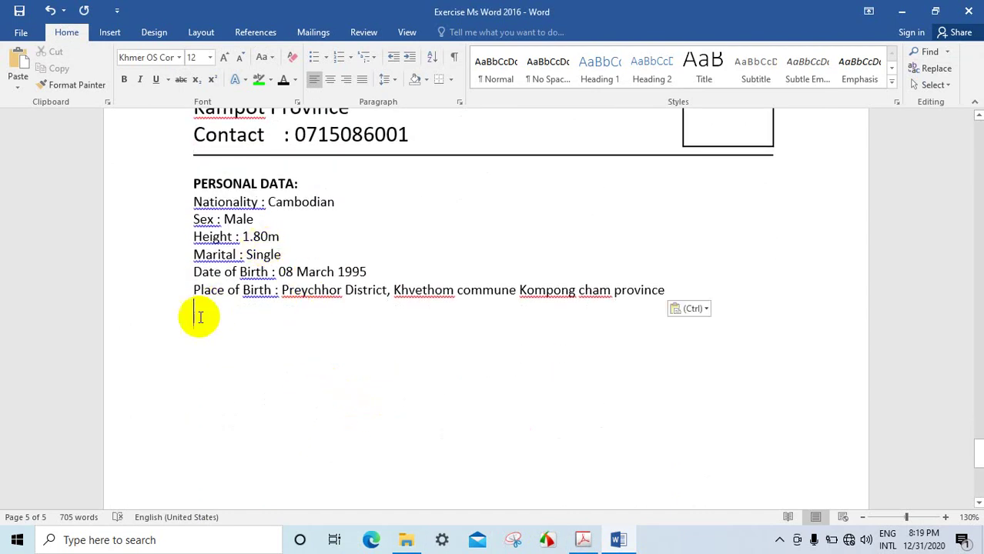
scroll(394, 289, up, 3)
scroll(370, 291, up, 3)
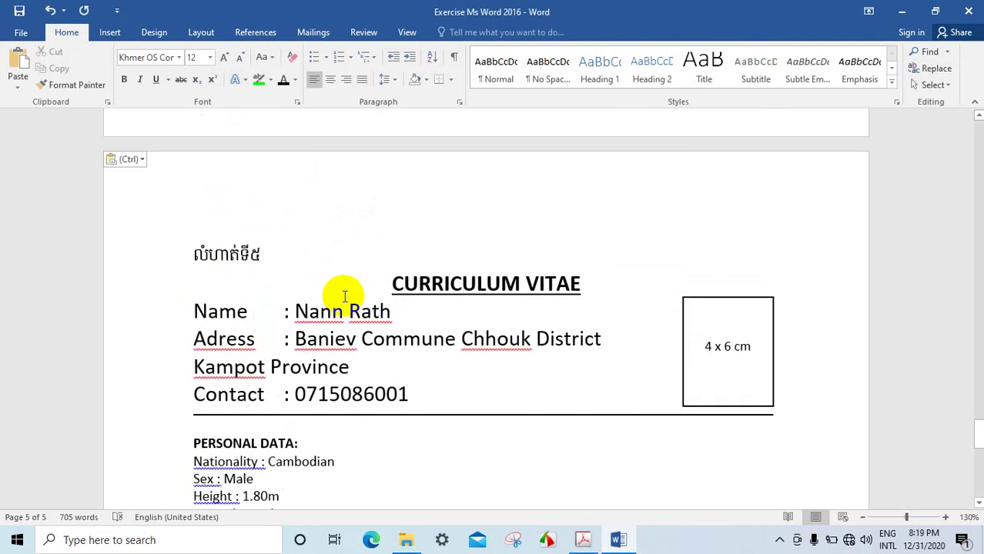
drag(401, 395, 418, 397)
scroll(417, 386, down, 2)
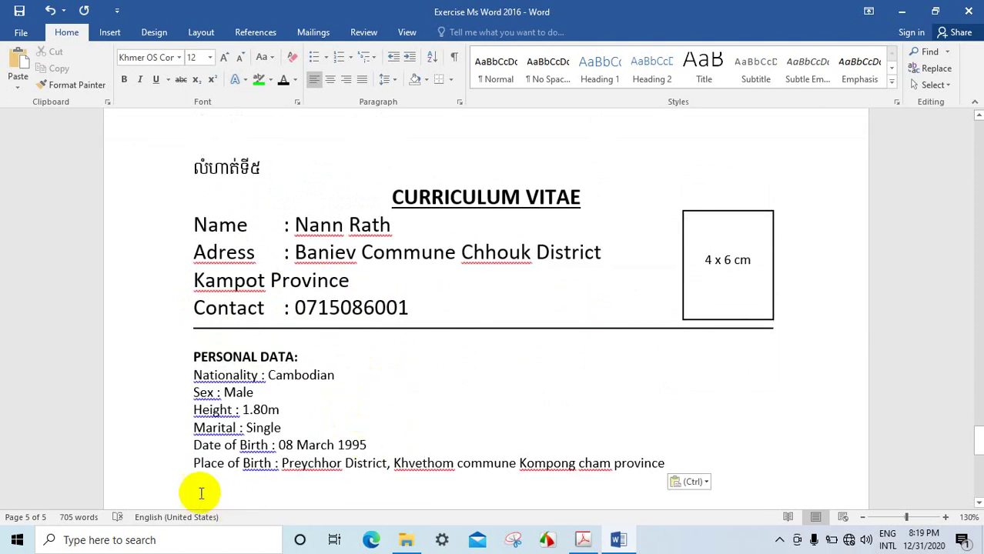
drag(205, 488, 177, 225)
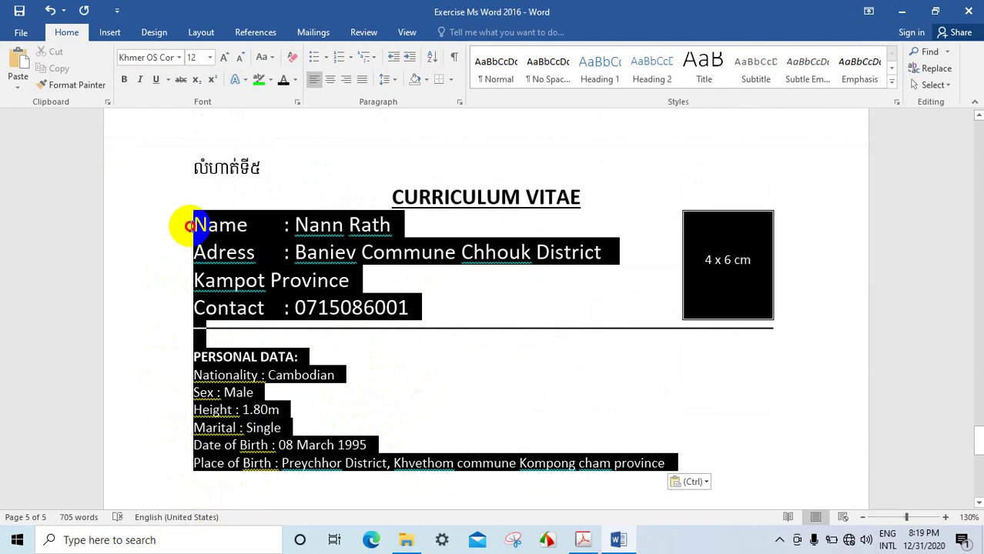
Format the text from Name through Place of Birth as Times New Roman, size 12
drag(177, 225, 189, 224)
click(210, 60)
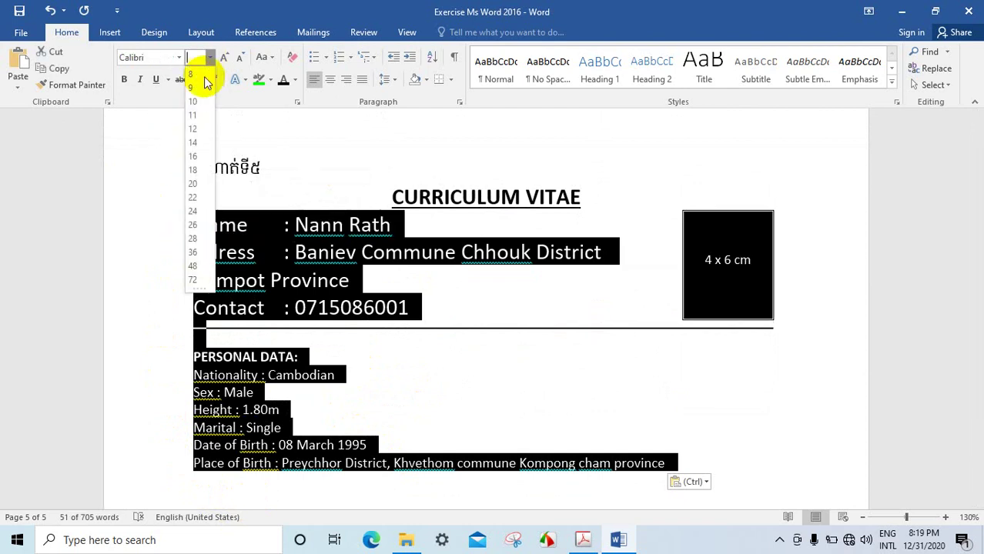
click(192, 128)
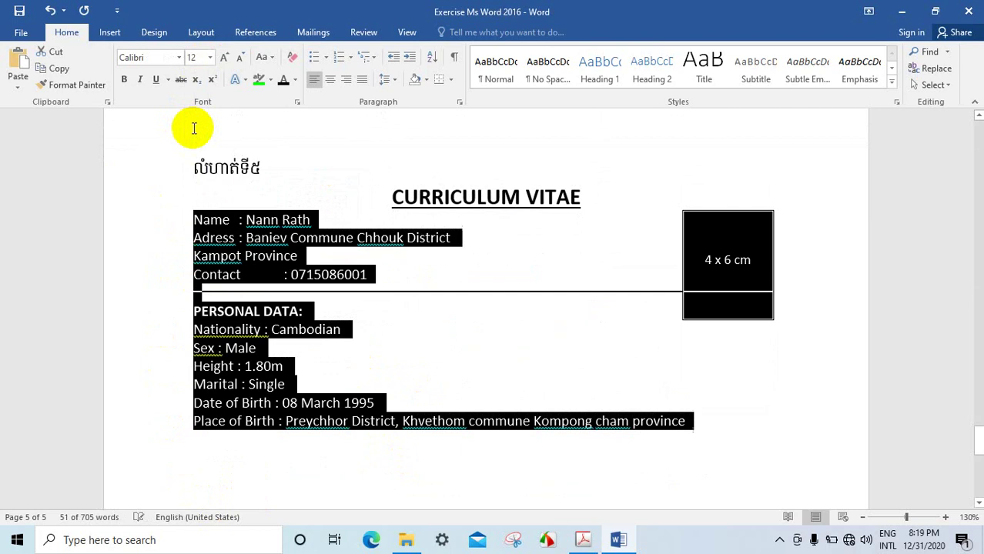
click(179, 59)
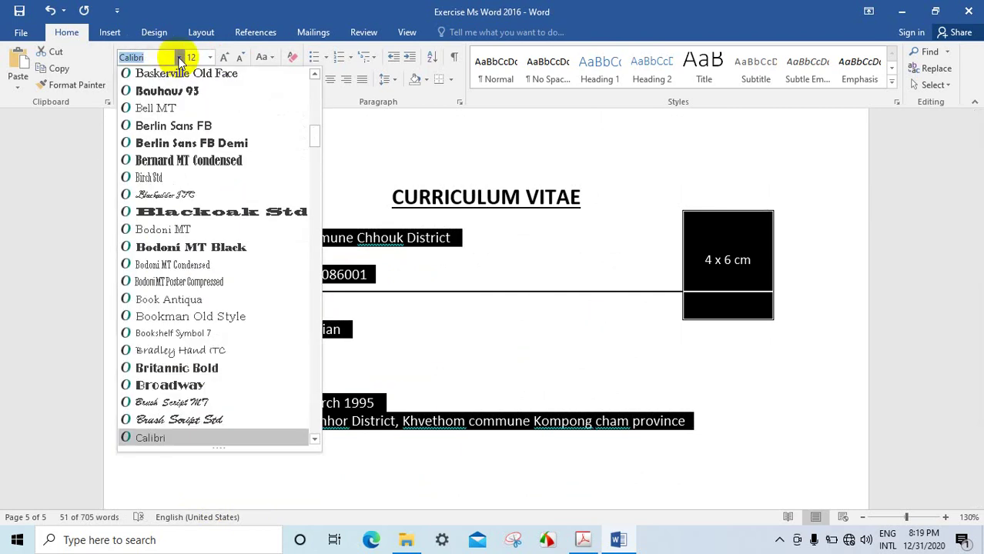
click(180, 60)
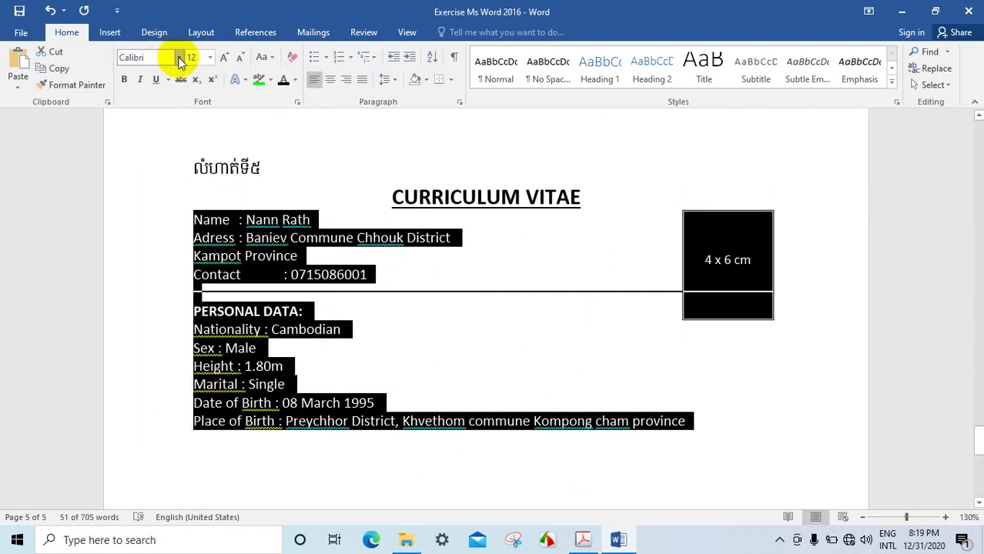
click(179, 59)
drag(311, 133, 313, 410)
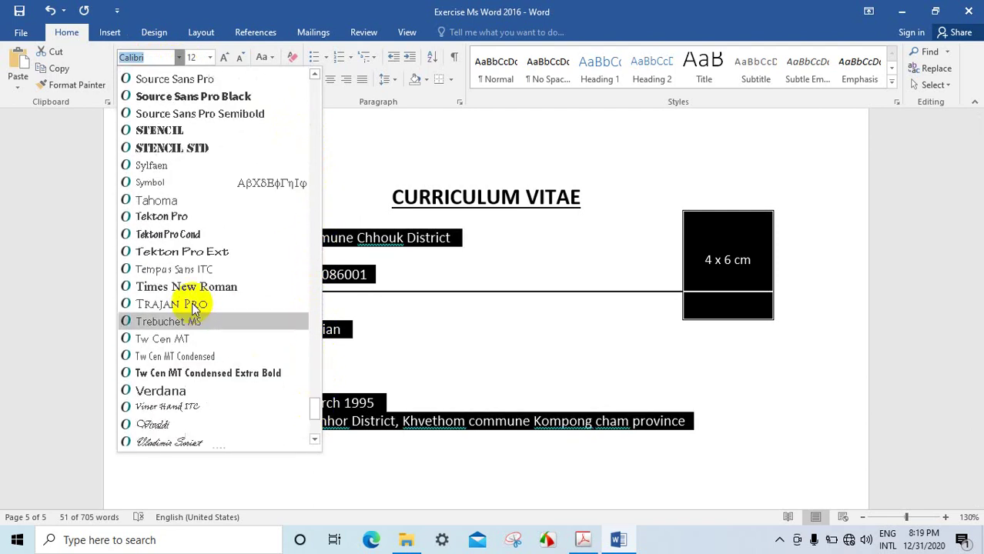
click(161, 288)
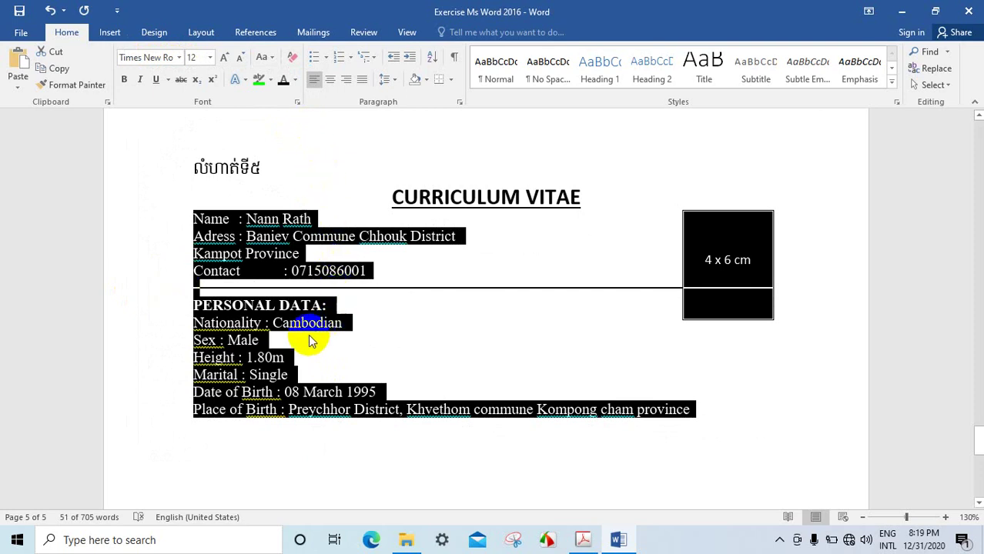
click(279, 341)
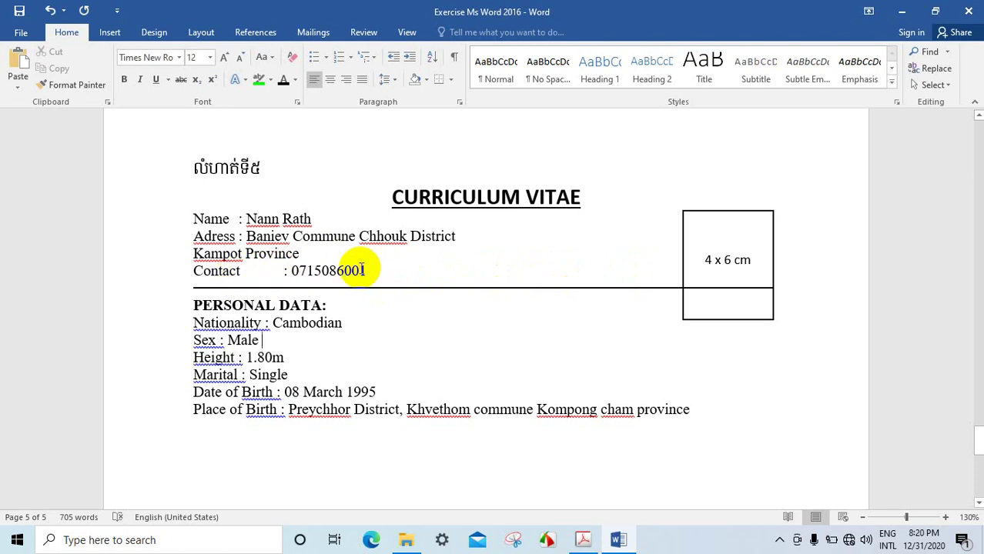
Set 1.5 line spacing on Name through Contact, bringing the rule level with the photo box's bottom
click(585, 541)
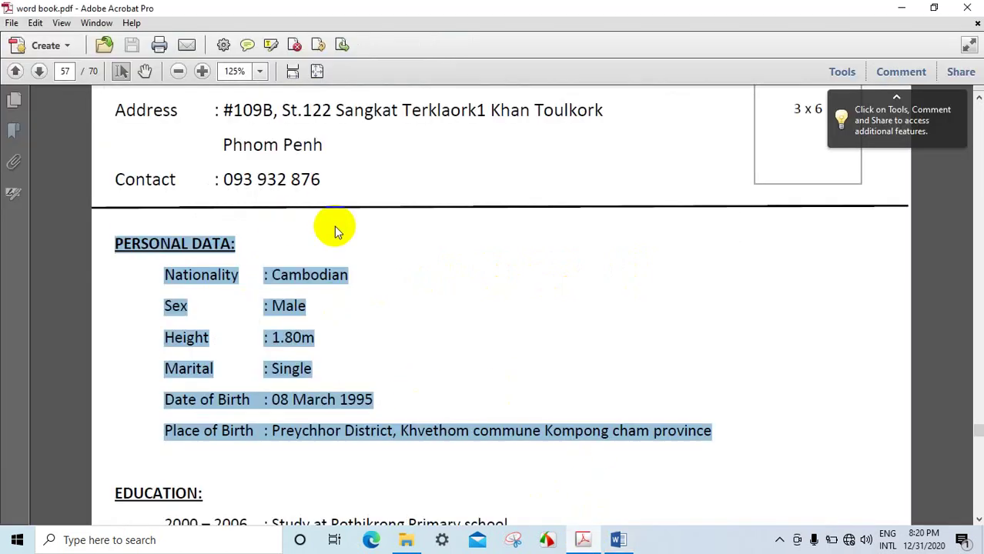
scroll(308, 225, up, 3)
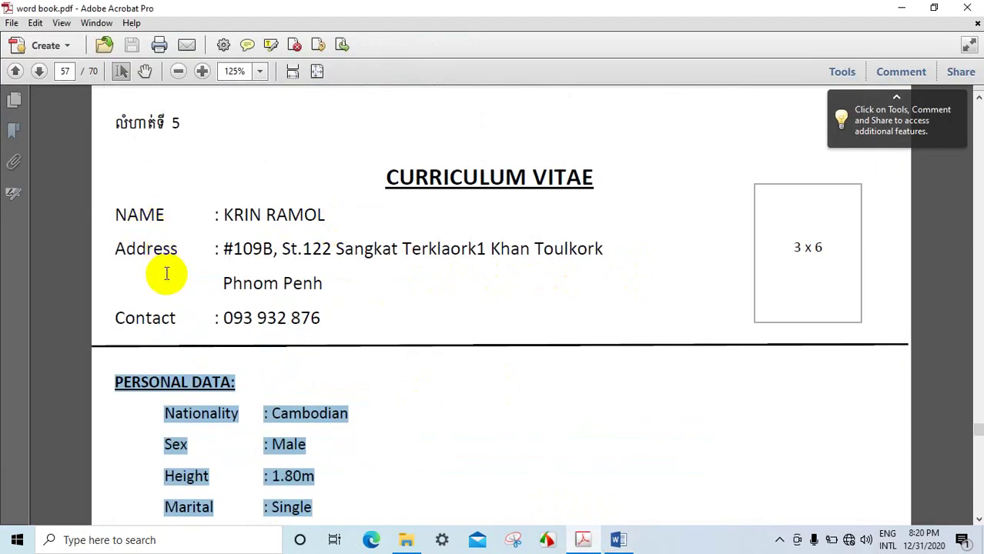
click(618, 539)
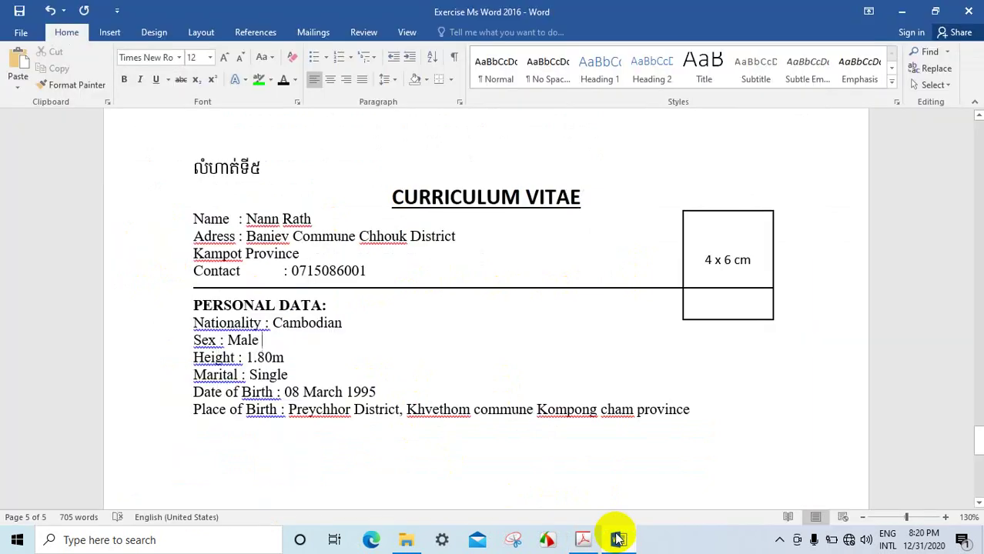
drag(369, 271, 194, 221)
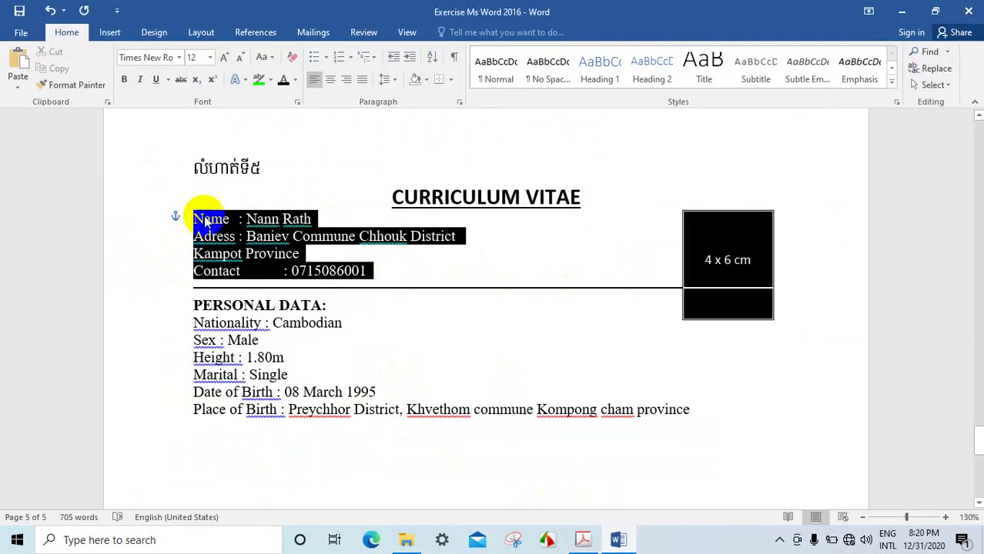
click(396, 79)
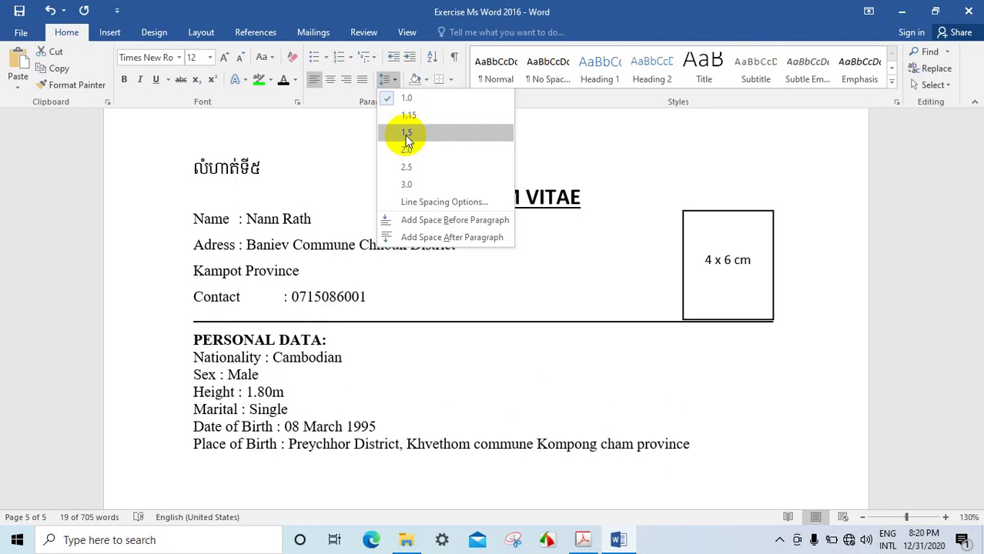
click(406, 134)
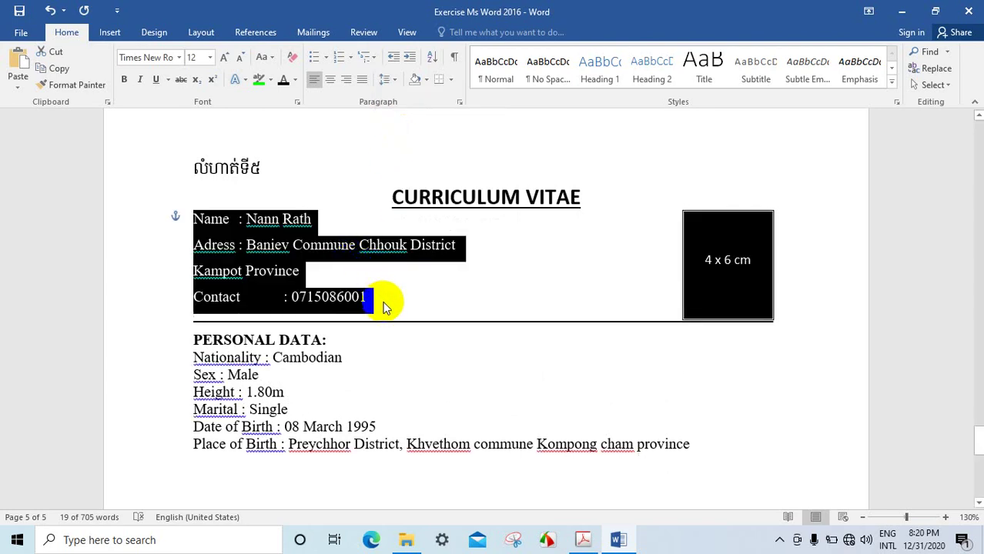
click(385, 305)
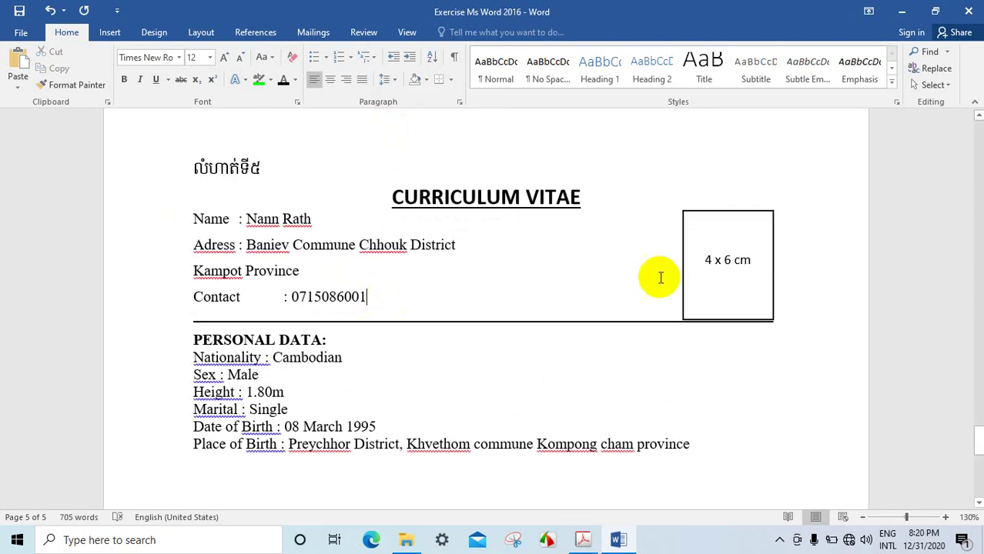
Move the 4 x 6 cm photo box up beside the title
click(747, 213)
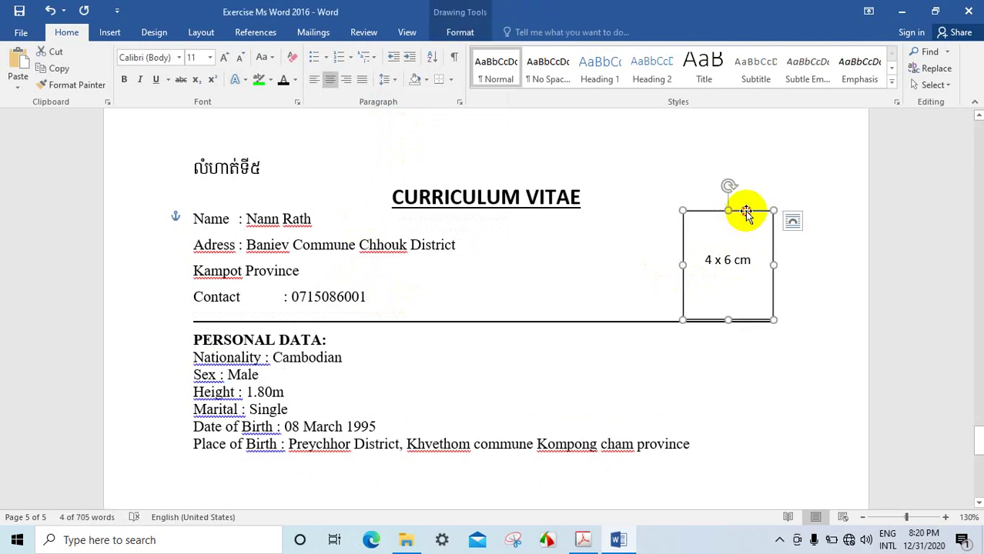
drag(746, 213, 743, 198)
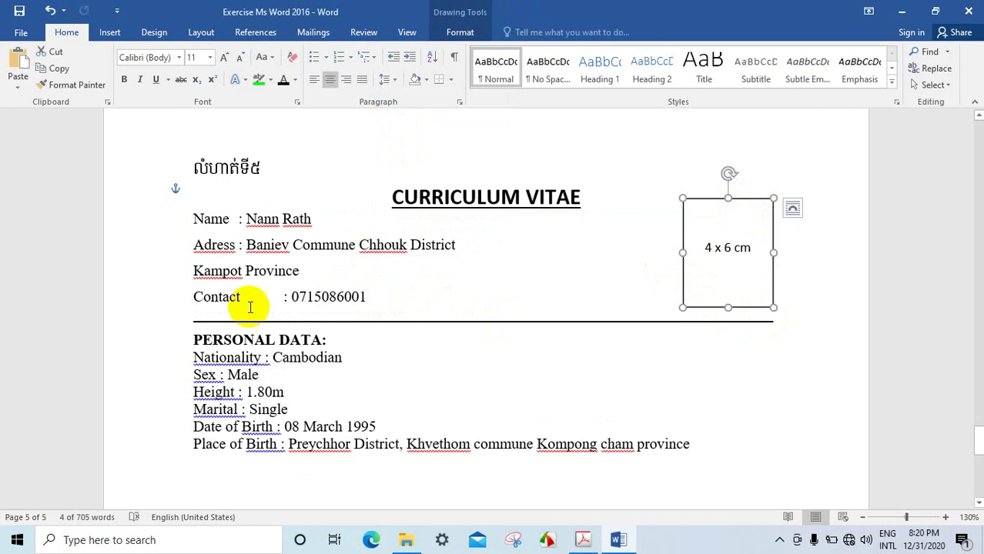
click(256, 247)
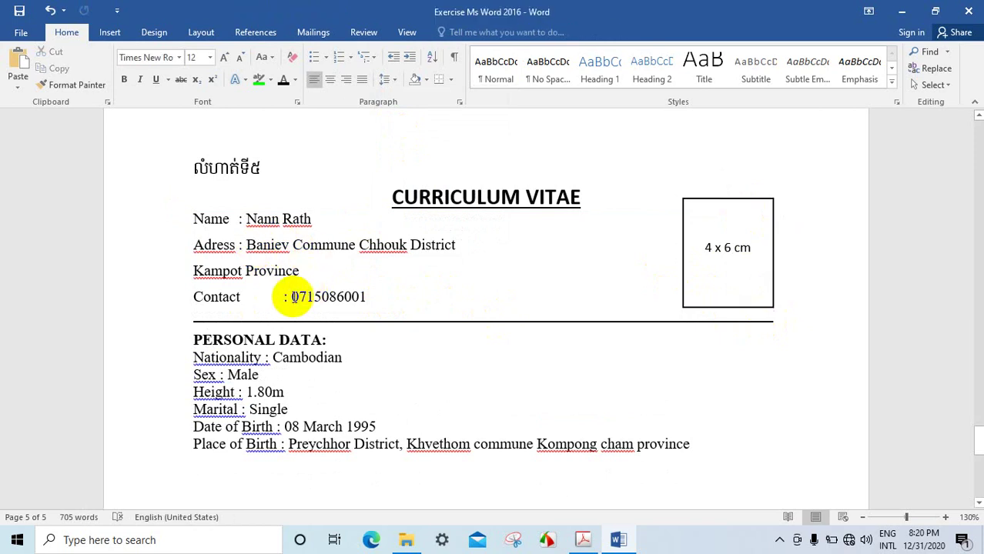
Add tabs after Name, Adress and Contact so their colons line up
click(293, 299)
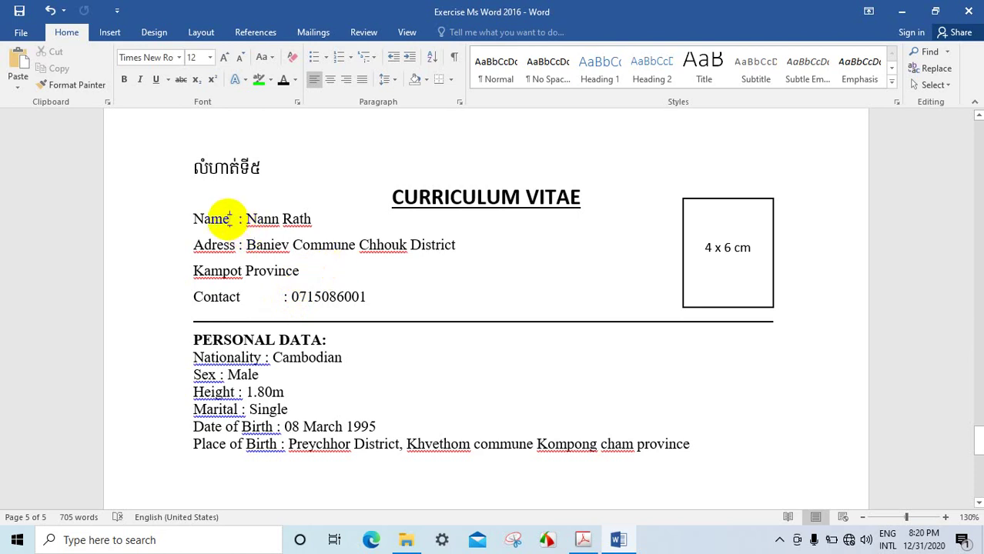
click(229, 219)
key(Tab)
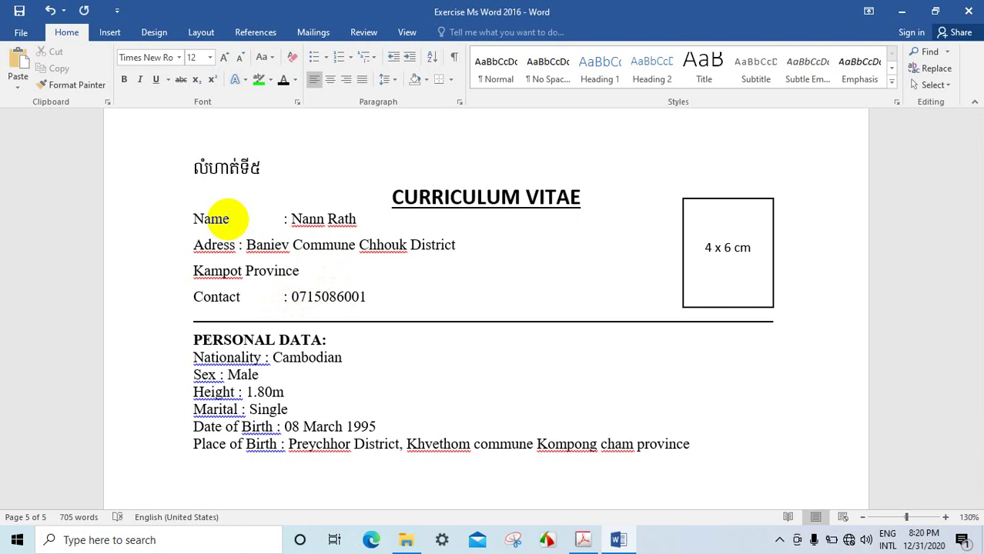
key(Tab)
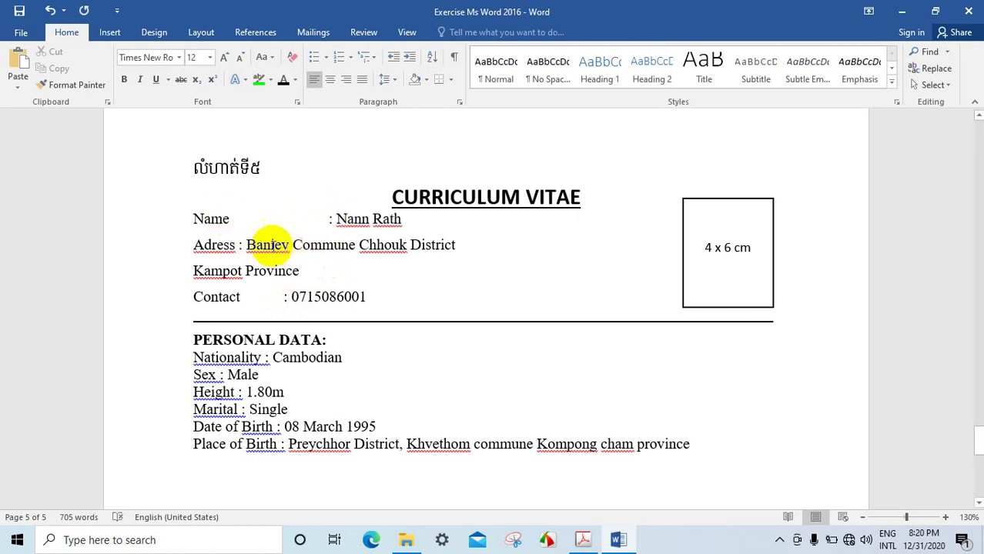
click(236, 245)
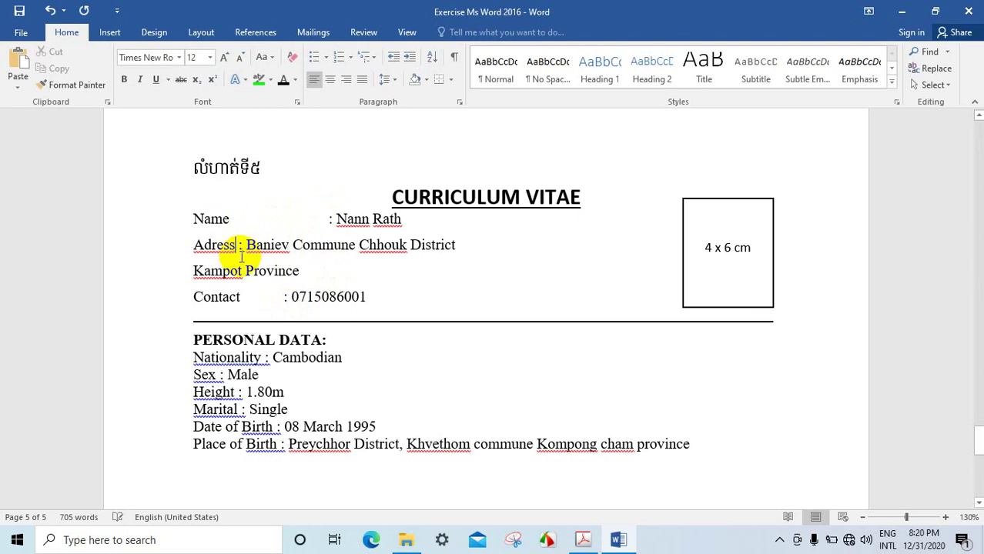
key(Tab)
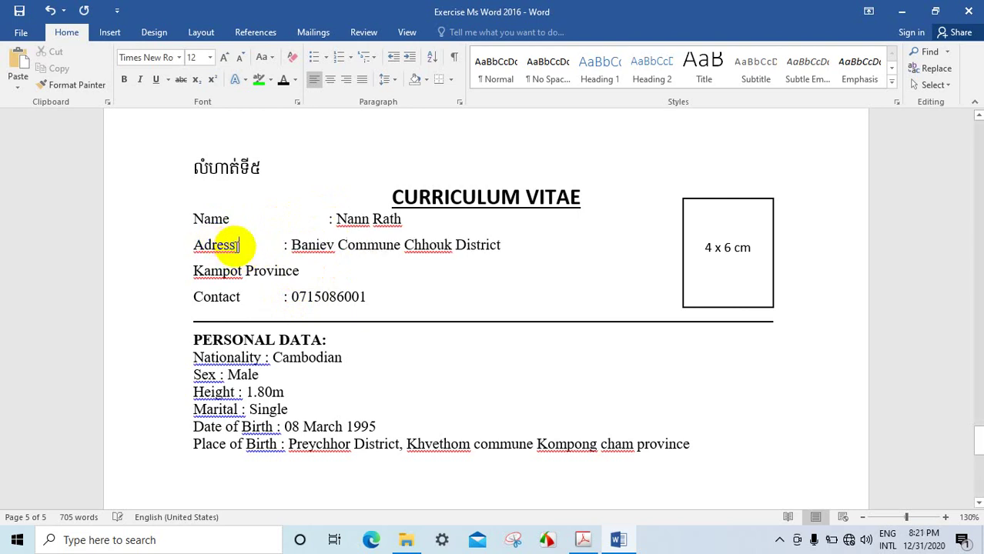
key(Tab)
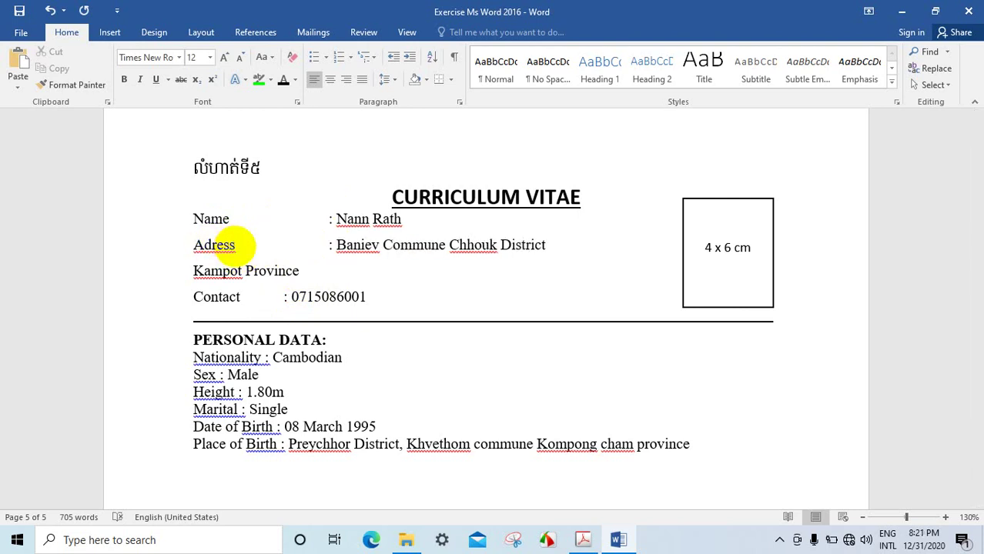
click(238, 297)
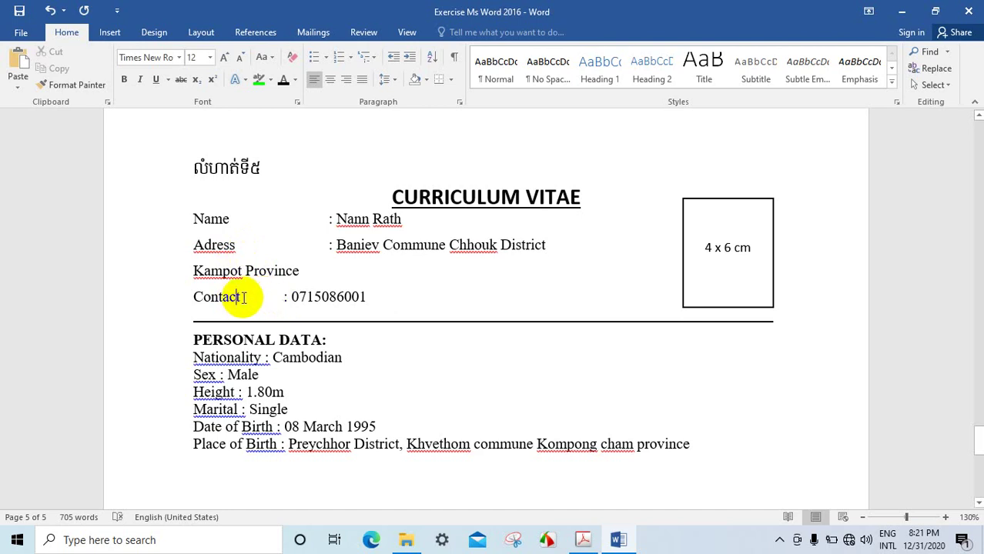
key(Tab)
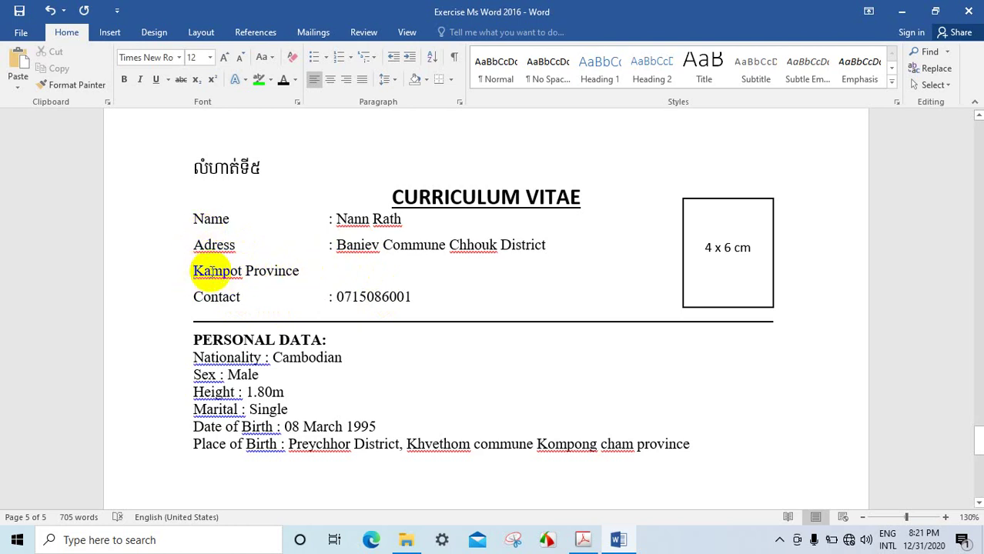
Indent Kampot Province two tabs, then remove one tab before the Name, Adress and Contact colons
key(Tab)
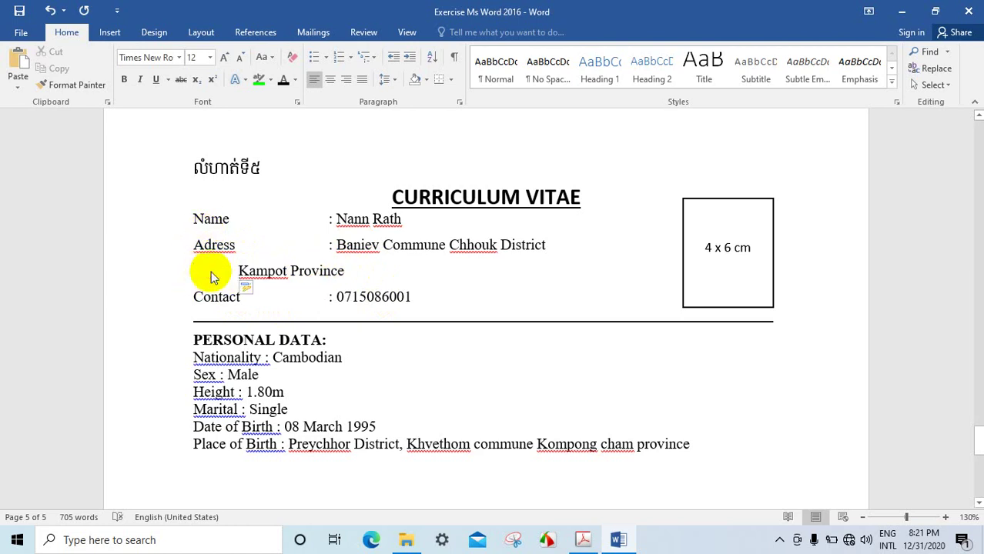
key(Tab)
key(Tab)
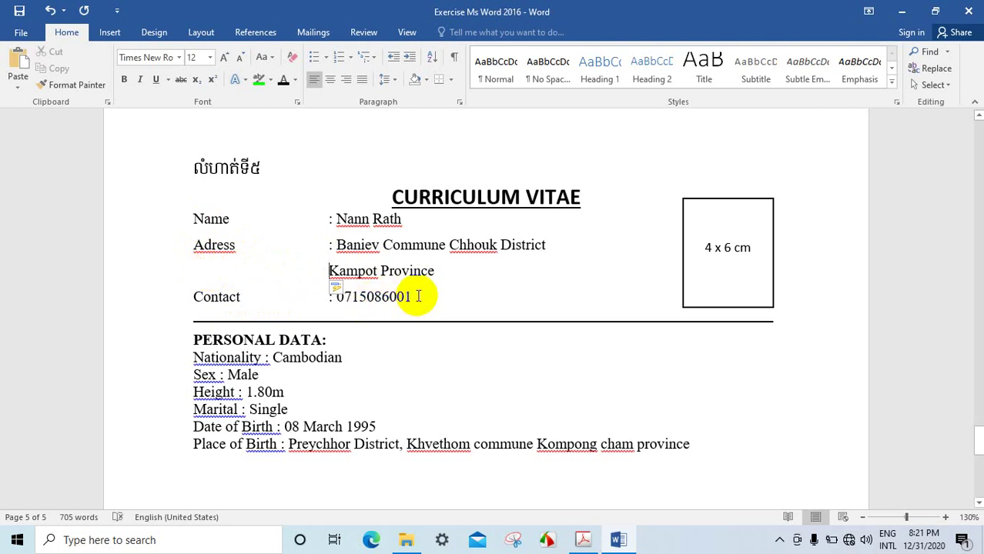
click(328, 220)
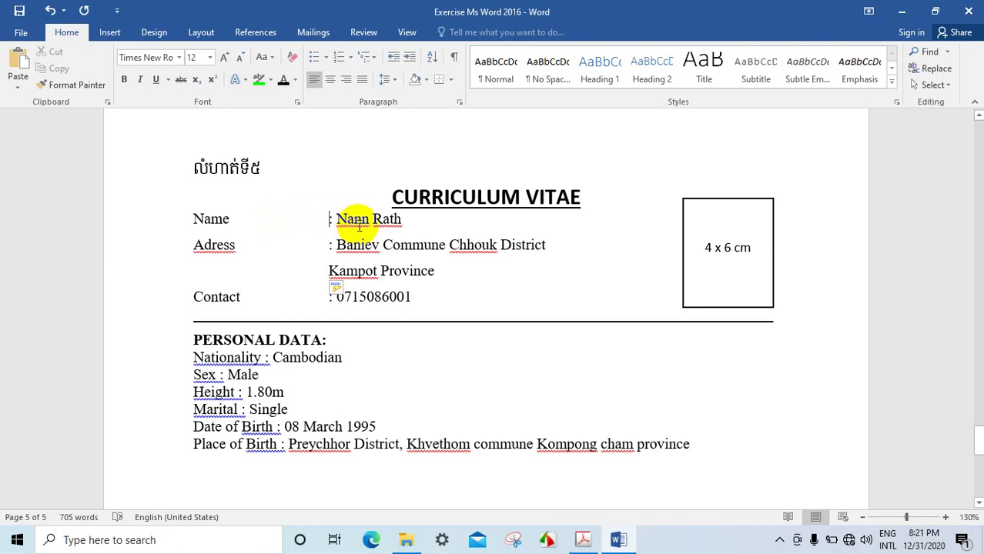
key(BackSpace)
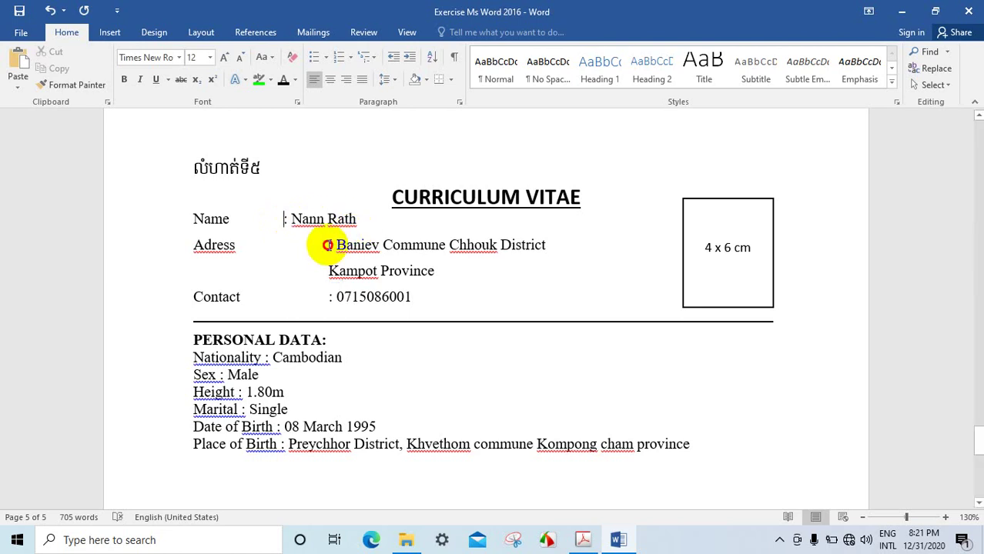
click(327, 245)
key(BackSpace)
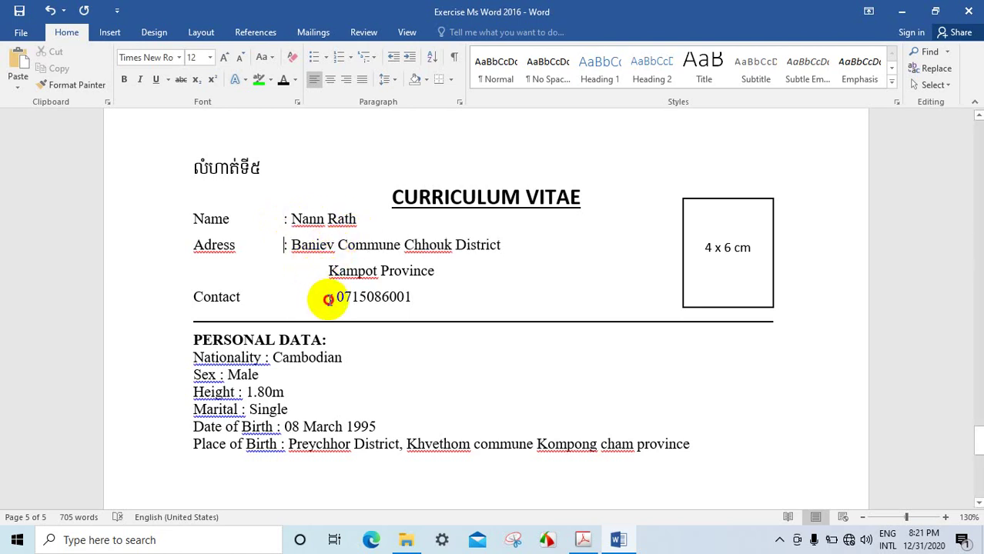
key(BackSpace)
Re-indent Kampot Province with two tabs so it sits under the address text
click(326, 271)
key(BackSpace)
key(BackSpace)
key(BackSpace)
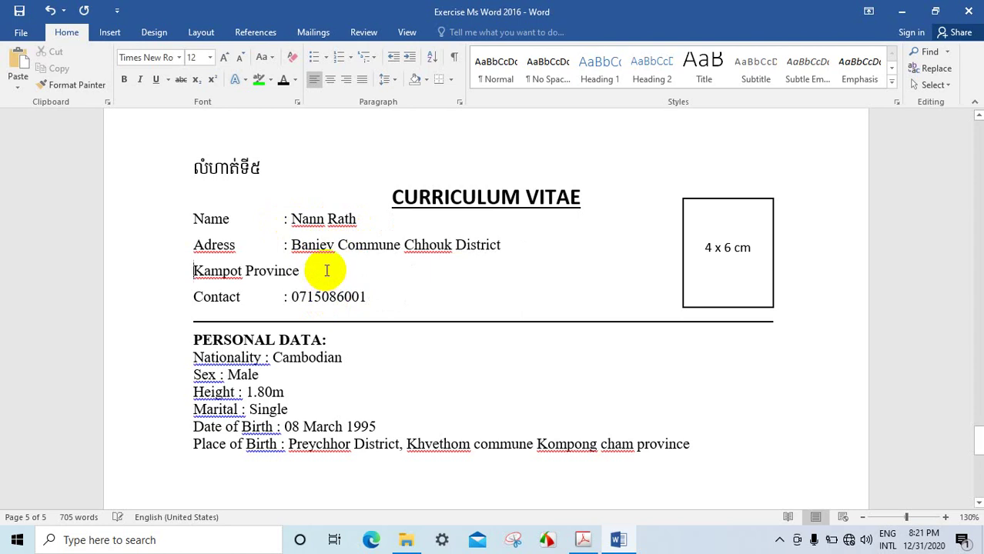
key(Tab)
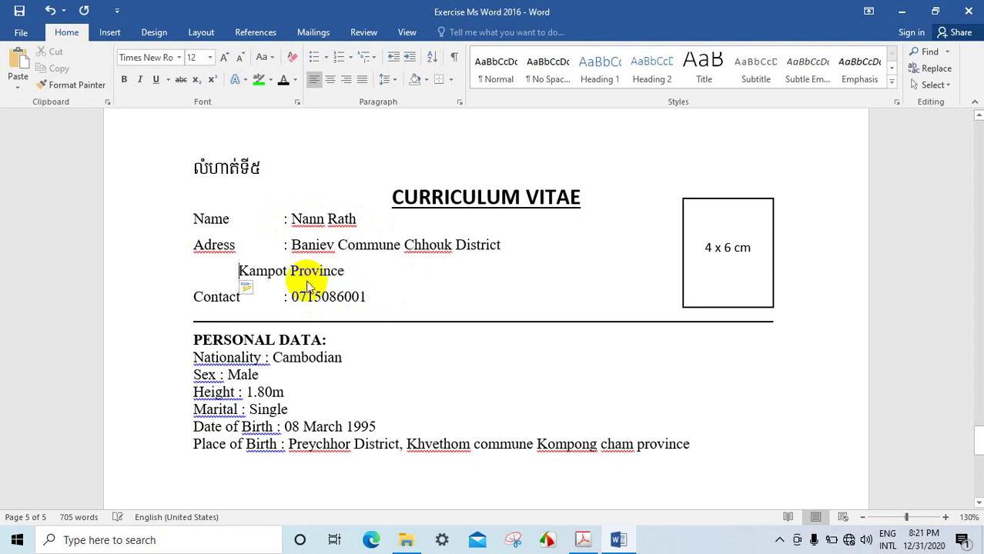
key(Tab)
click(371, 296)
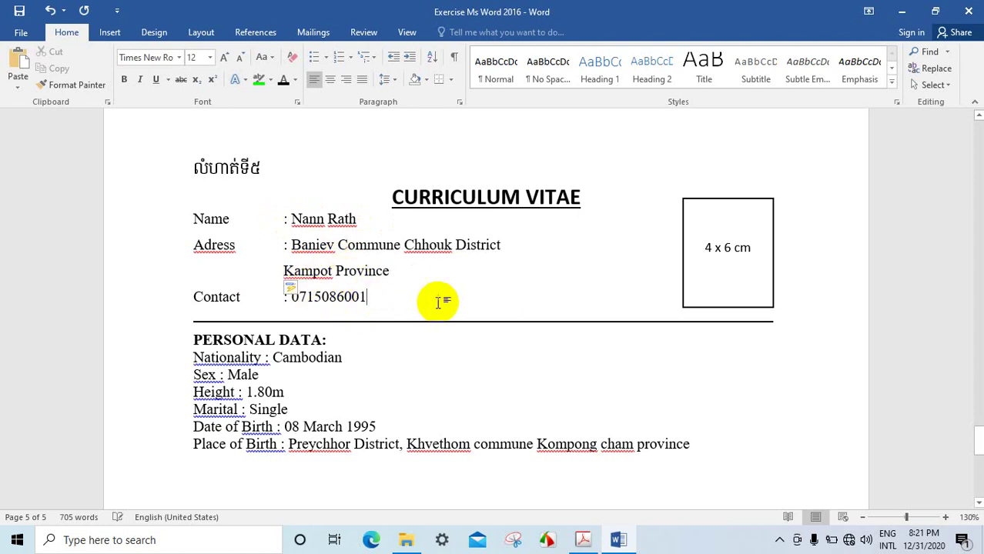
scroll(454, 296, down, 1)
scroll(454, 297, down, 1)
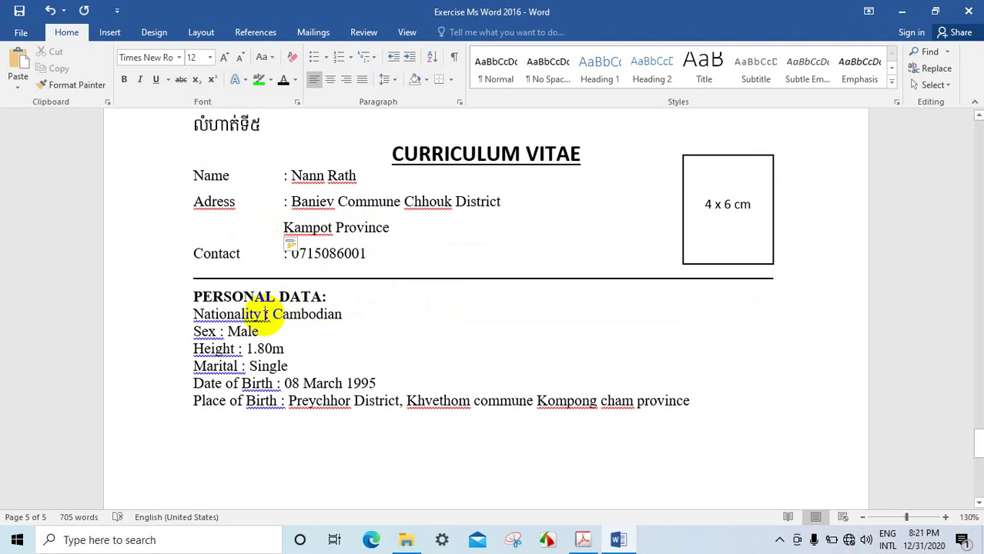
Tab the Nationality, Sex, Height, Marital, Date of Birth and Place of Birth colons into one column
click(261, 314)
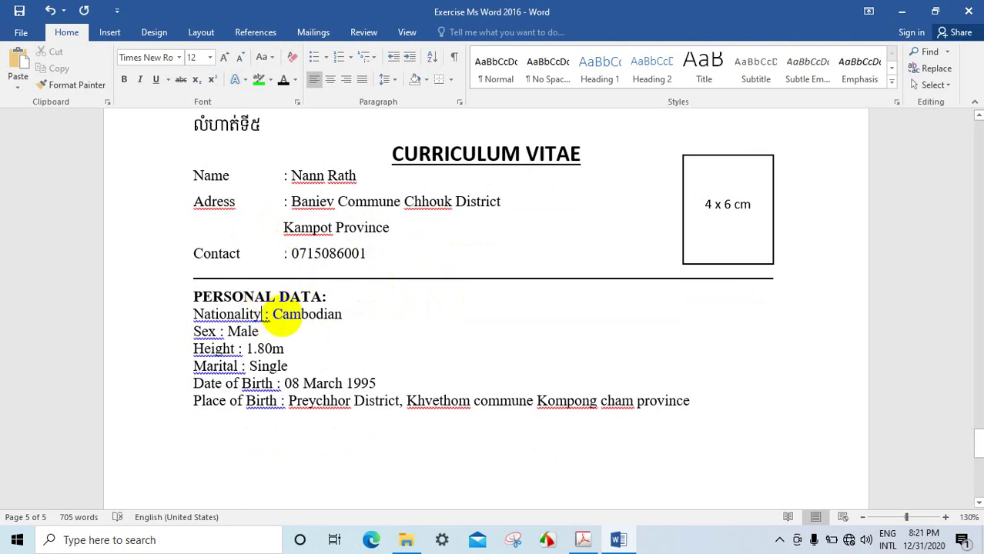
key(Tab)
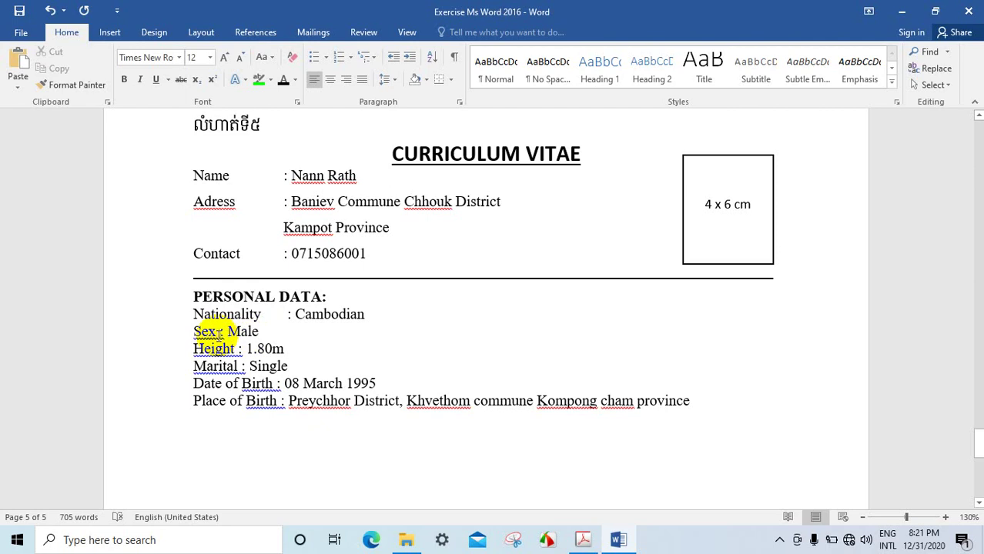
click(218, 332)
key(Tab)
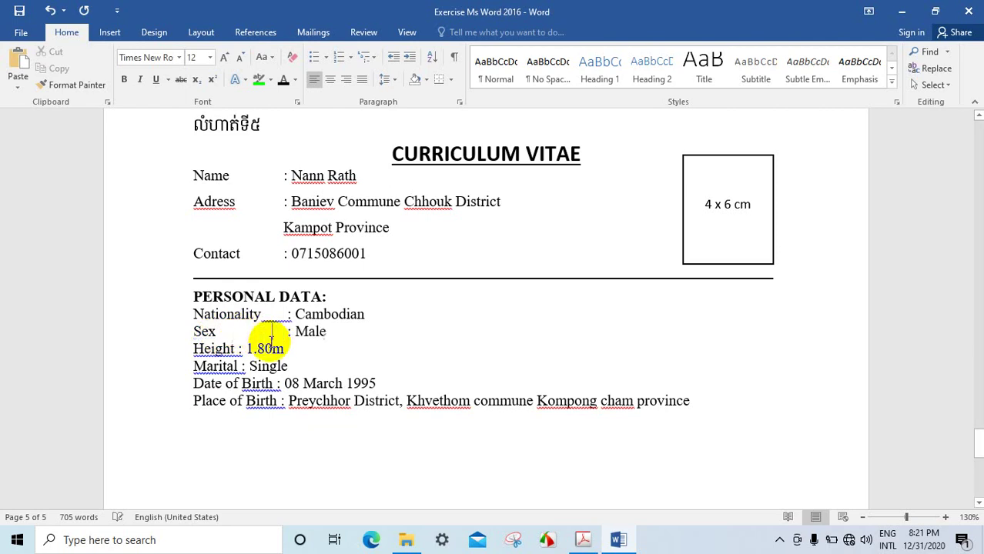
click(236, 348)
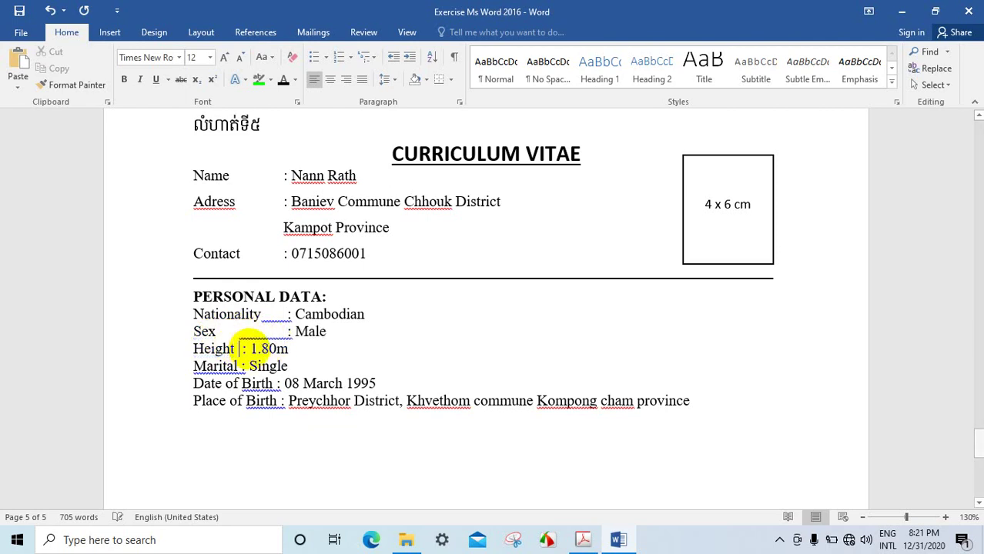
key(Tab)
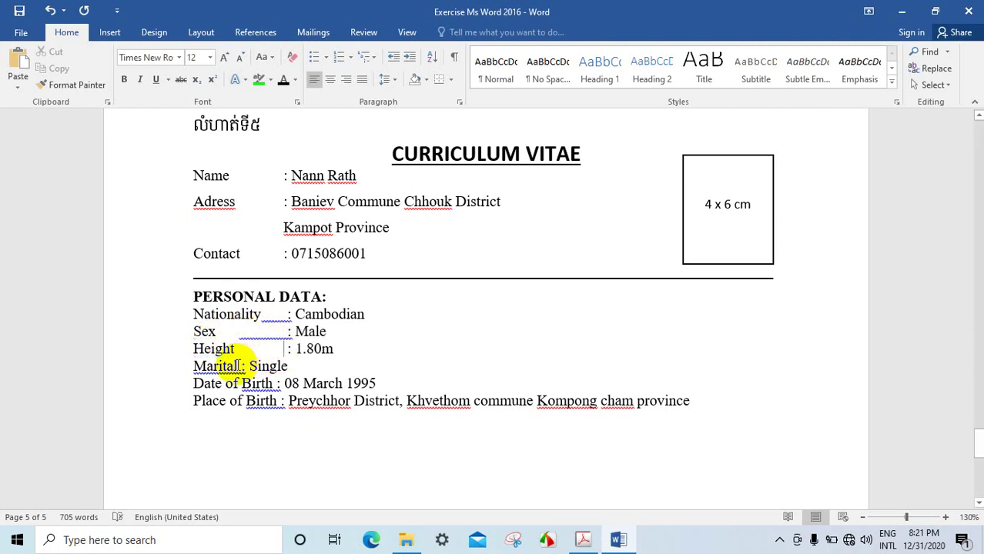
key(Tab)
key(Tab)
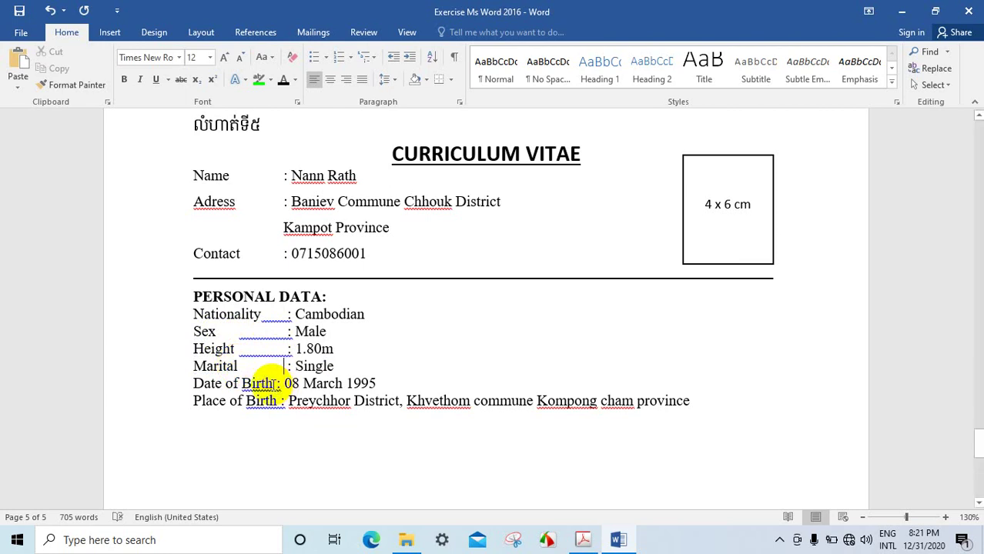
key(Tab)
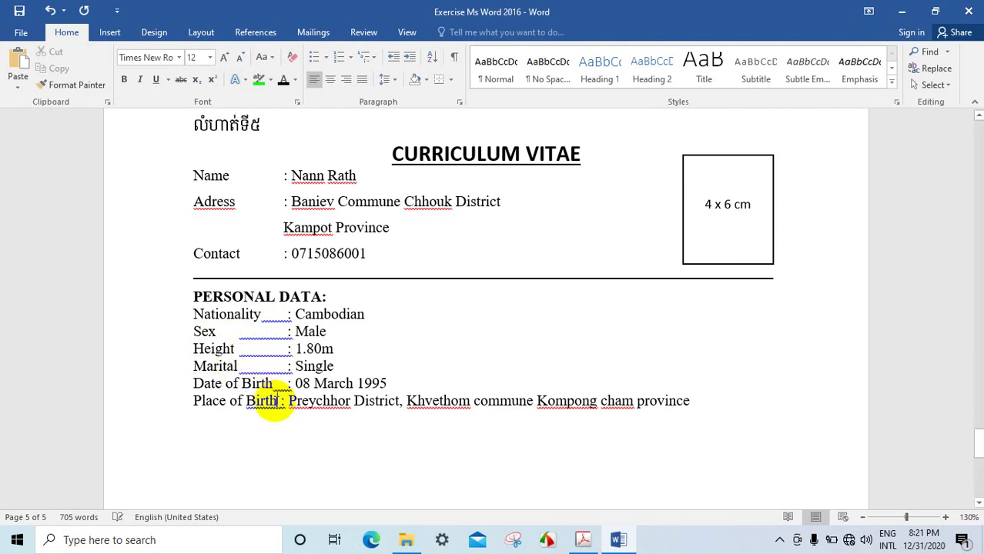
click(277, 401)
key(Tab)
scroll(362, 329, down, 2)
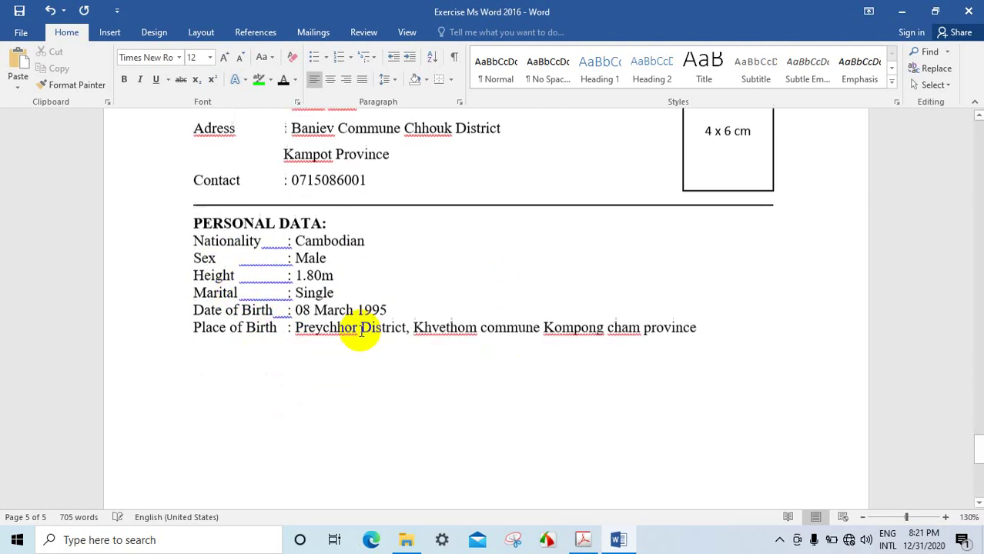
click(620, 542)
click(584, 540)
click(585, 540)
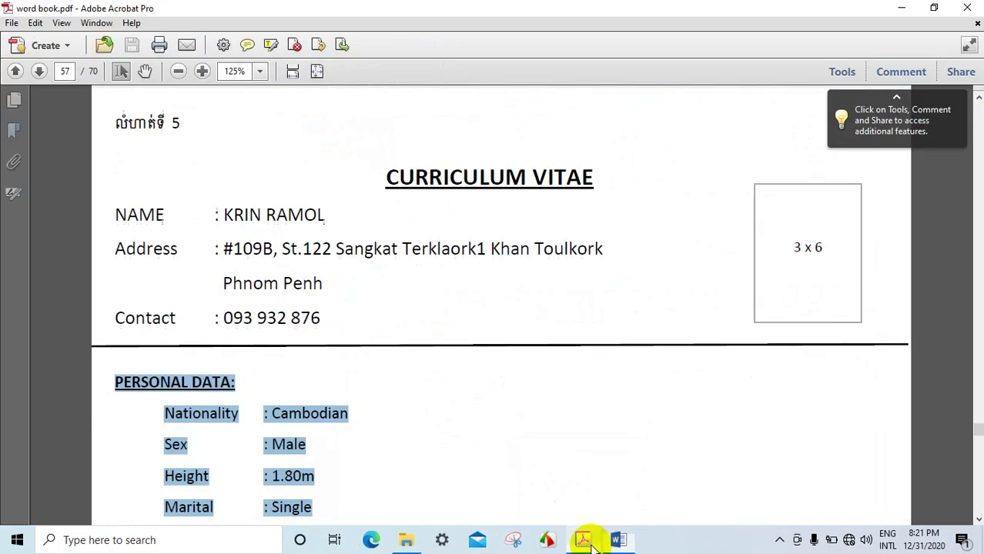
scroll(351, 389, down, 1)
scroll(307, 377, down, 2)
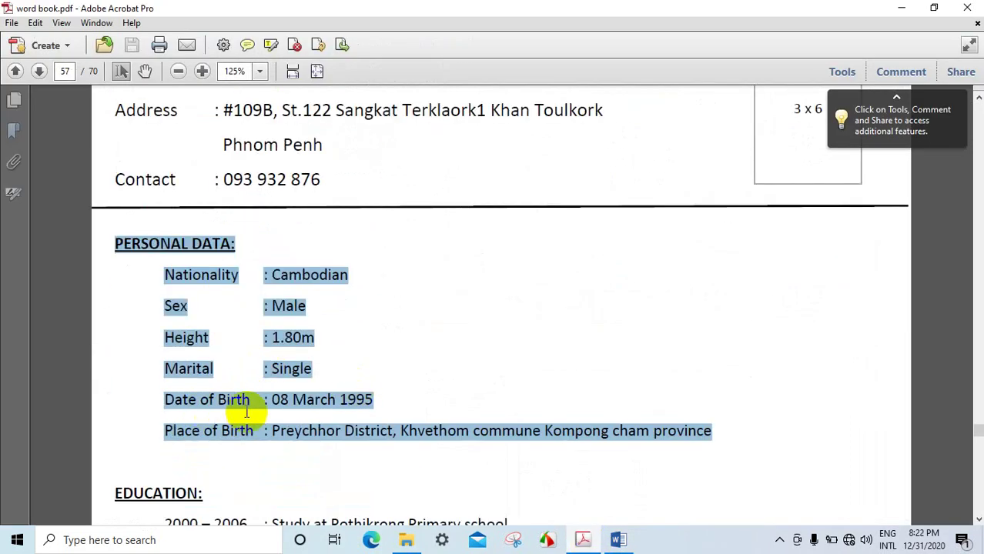
scroll(246, 413, down, 3)
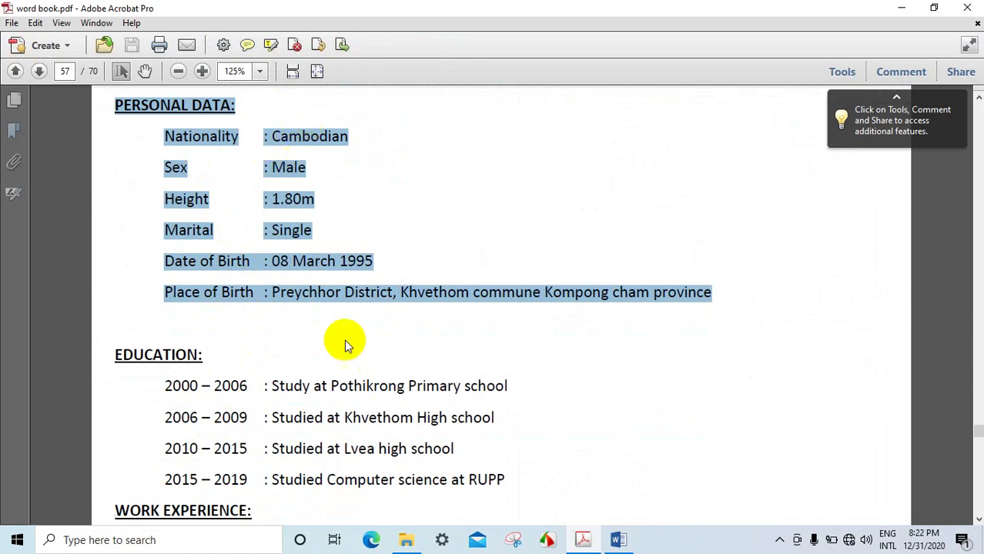
click(618, 540)
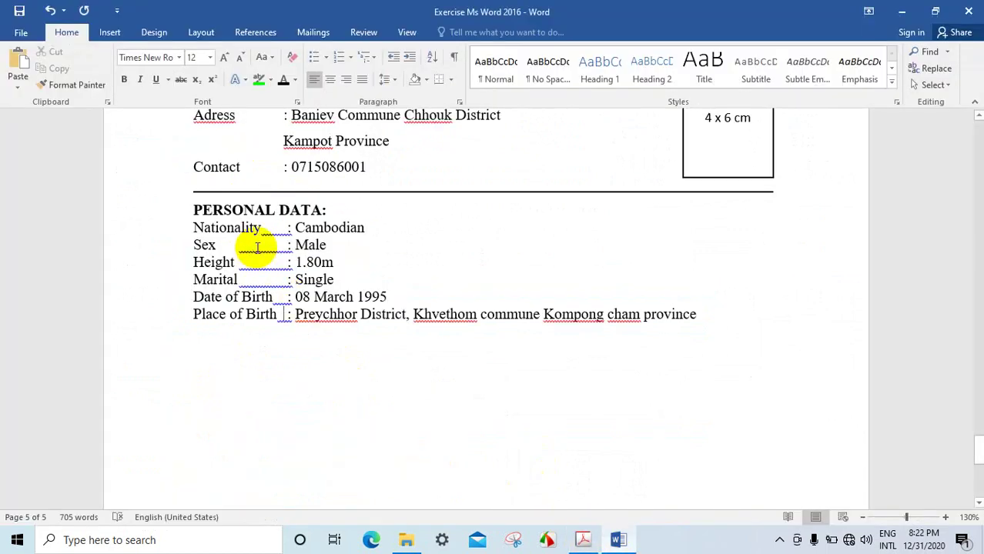
Apply 1.5 line spacing to the selected Personal Data section
mouse_move(697, 314)
mouse_down()
mouse_move(264, 275)
mouse_move(198, 213)
mouse_up()
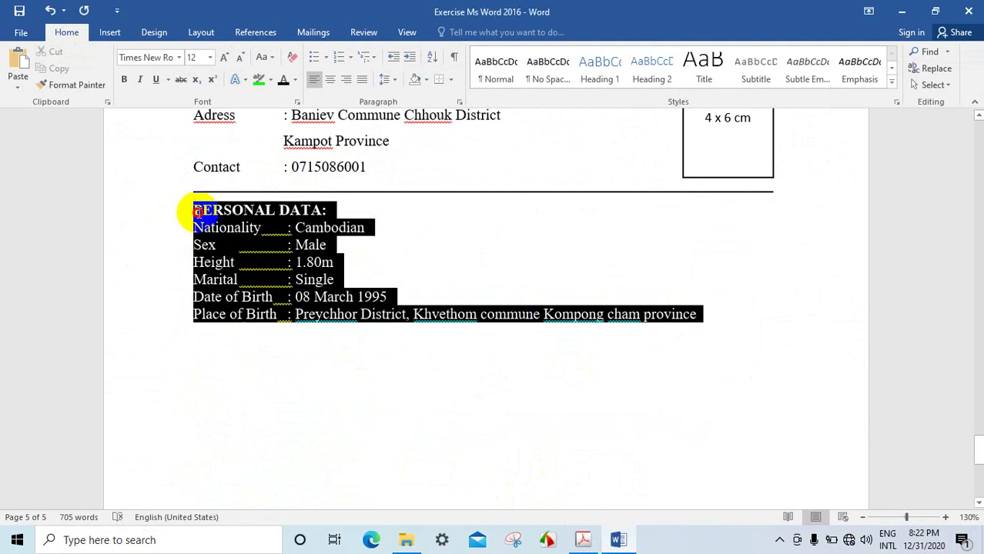
click(386, 79)
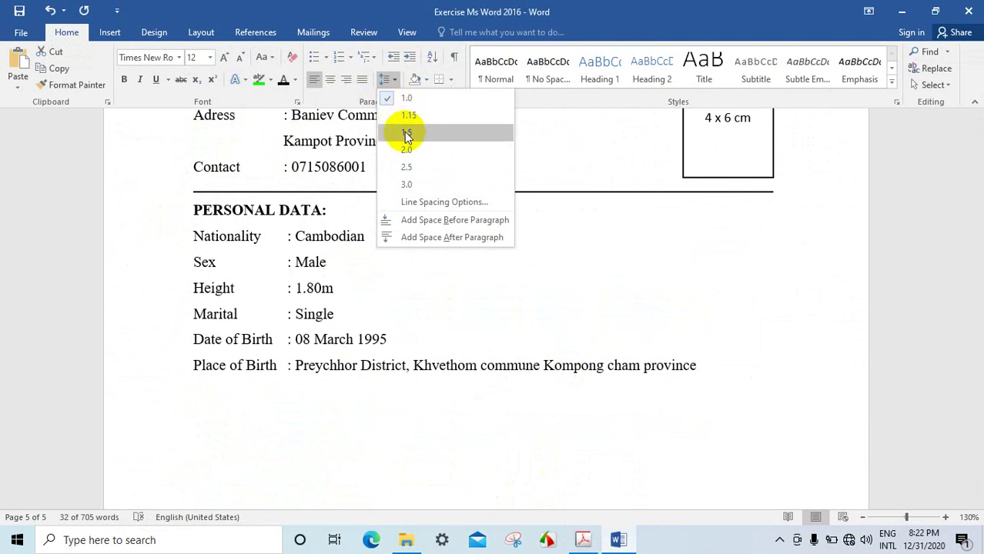
click(407, 134)
click(382, 334)
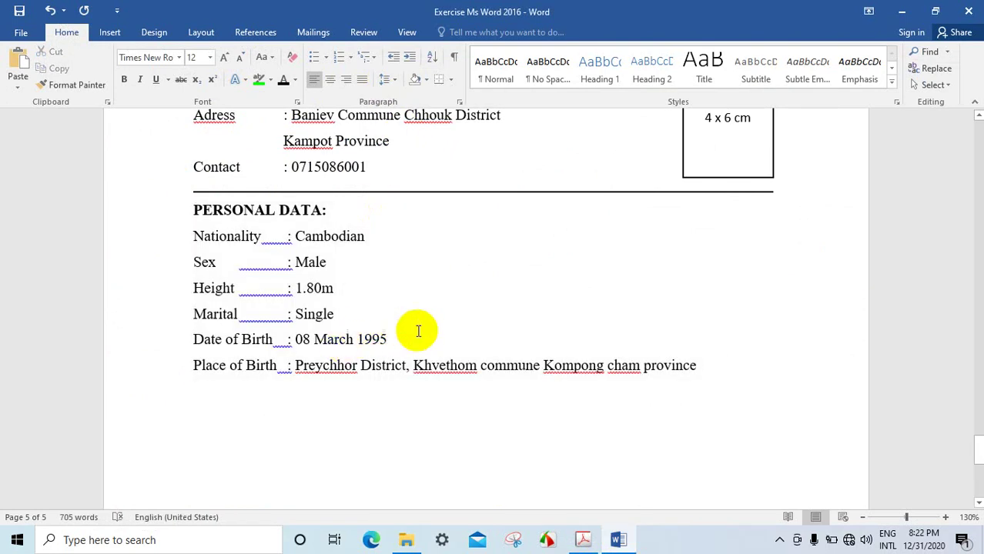
Compare the spaced section against the reference CV PDF in Acrobat
scroll(368, 367, down, 2)
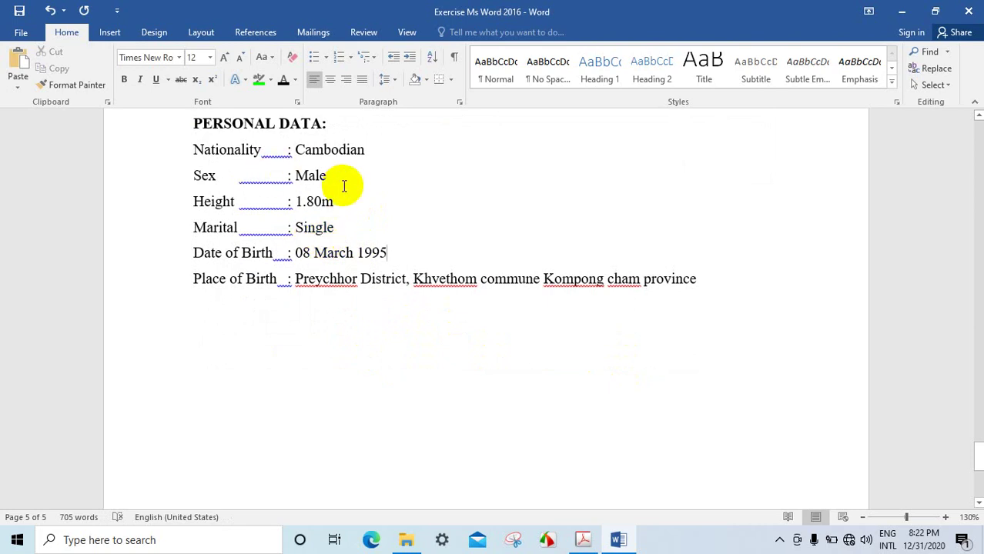
scroll(345, 185, up, 2)
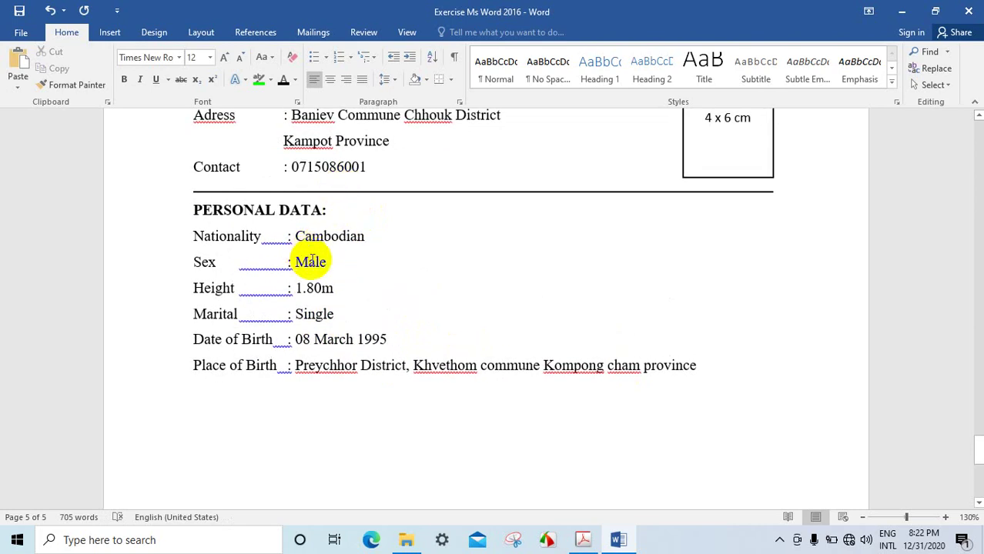
click(579, 535)
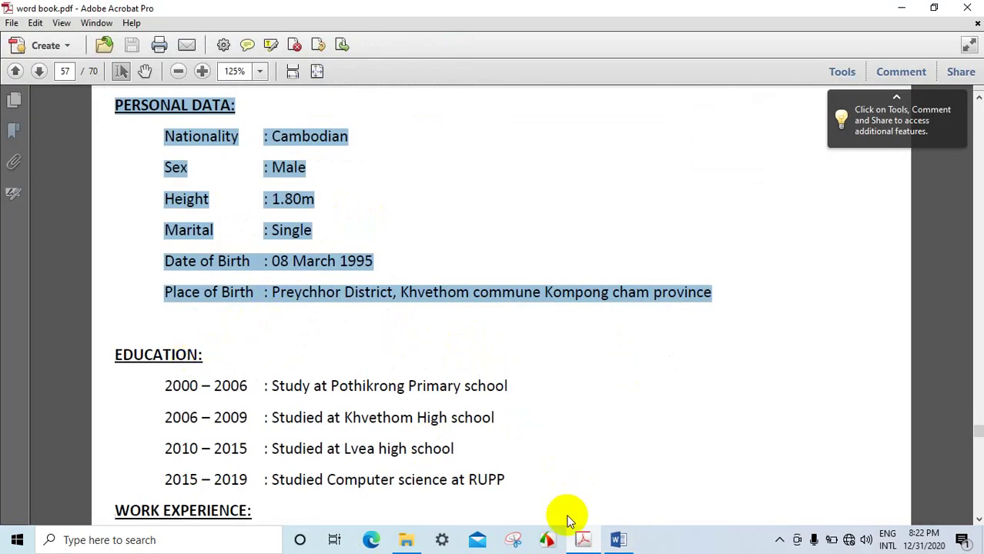
scroll(323, 278, up, 3)
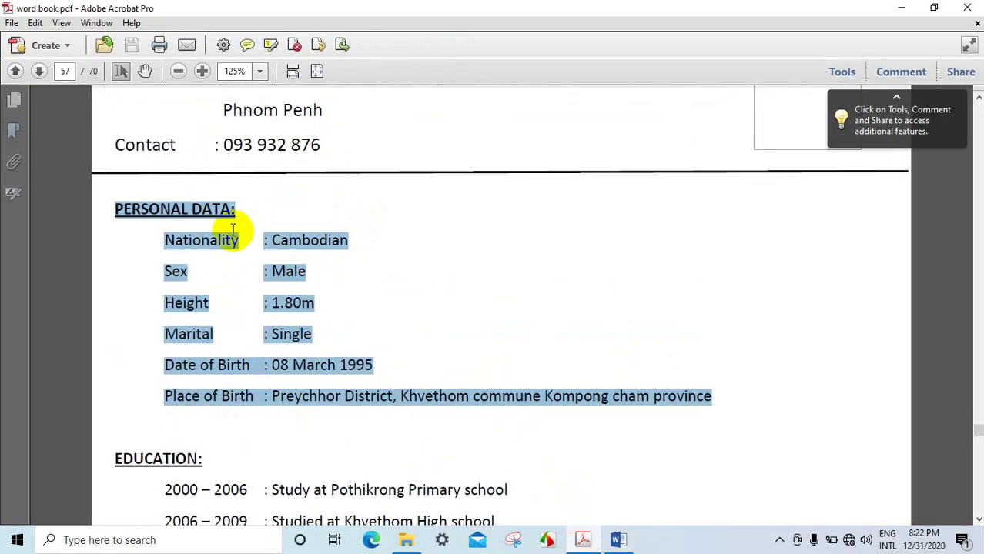
click(617, 539)
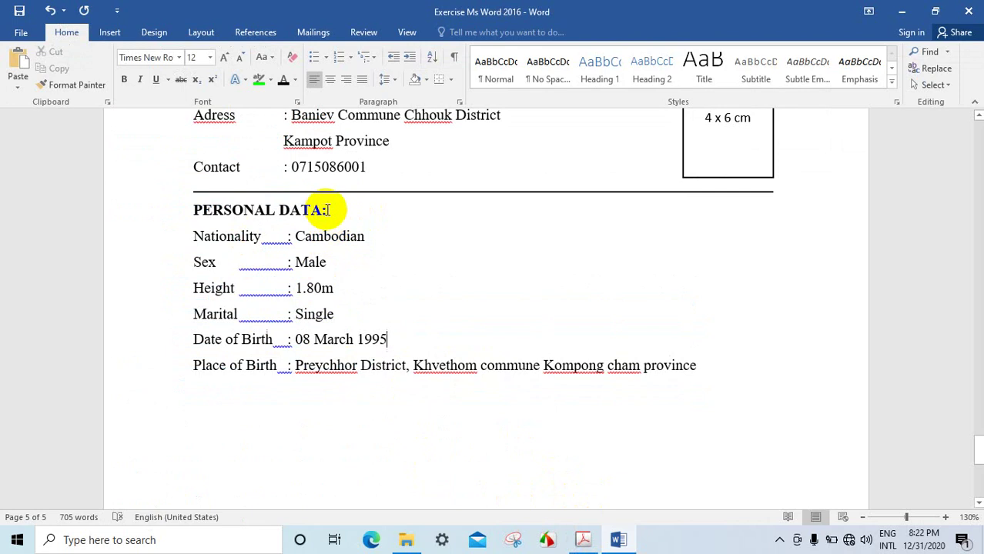
Underline the PERSONAL DATA heading and delete a digit from the 1.80m height value
drag(329, 209, 193, 210)
click(155, 79)
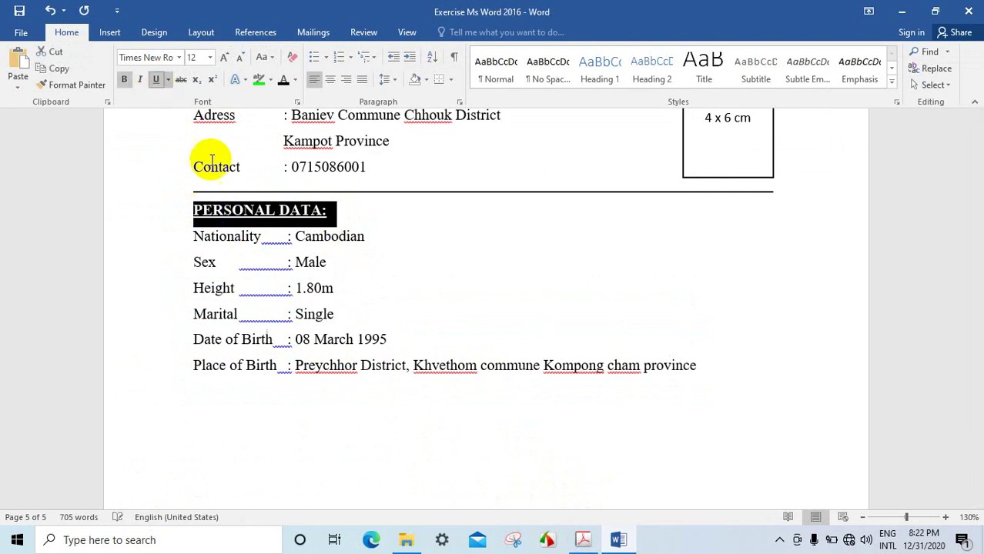
click(345, 292)
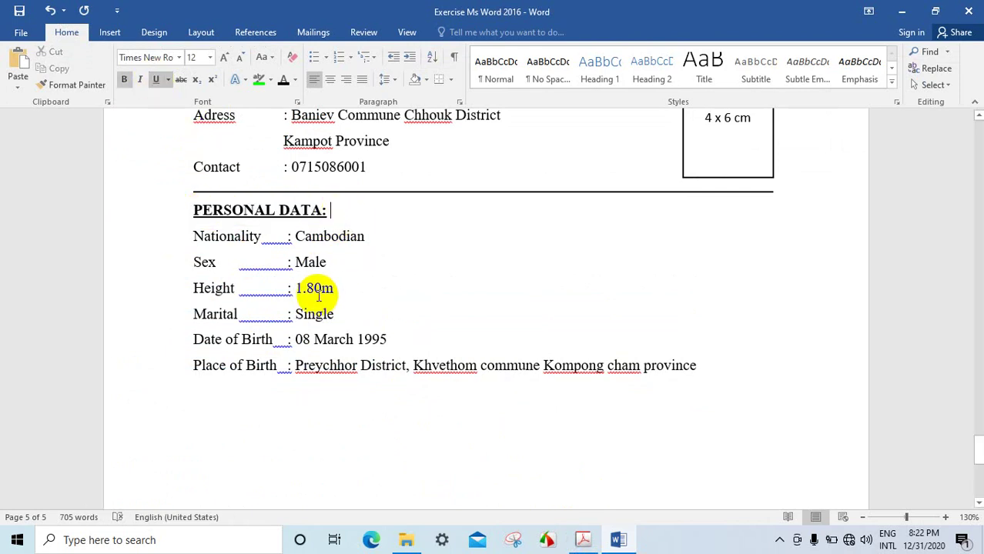
click(323, 288)
key(BackSpace)
text(68)
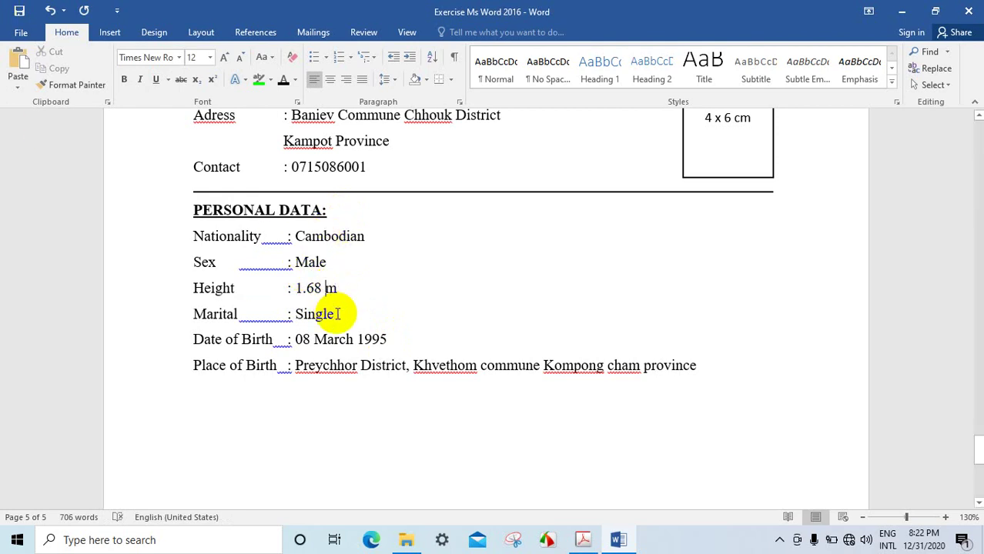
Change the Height unit to cm and replace Single with M for Marital status
text(c)
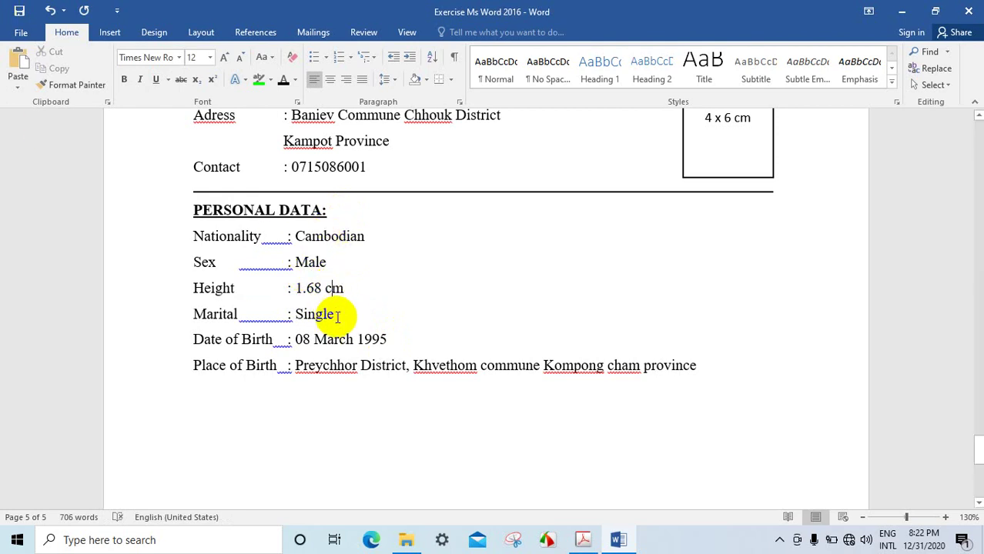
mouse_move(333, 313)
mouse_down()
mouse_move(303, 320)
mouse_move(297, 310)
mouse_up()
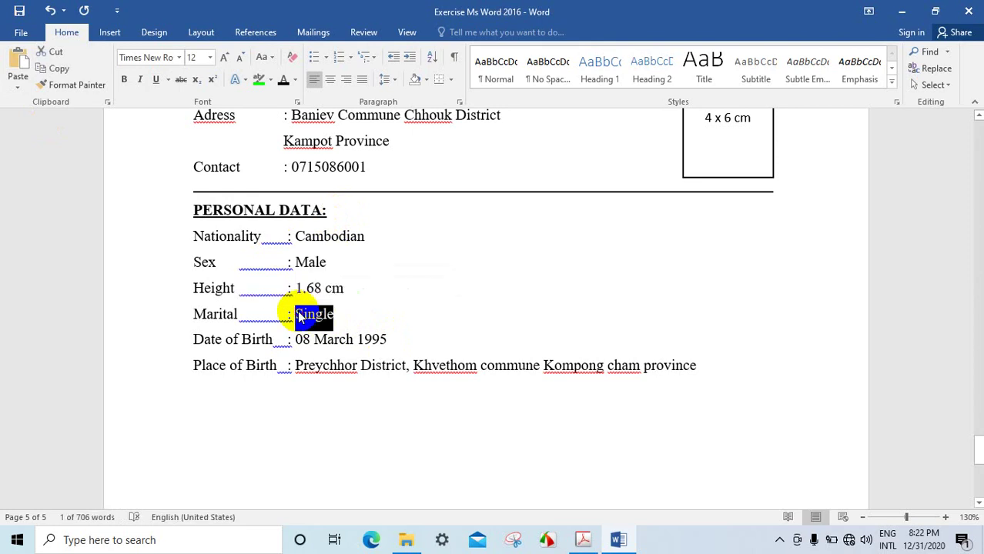
text(Married)
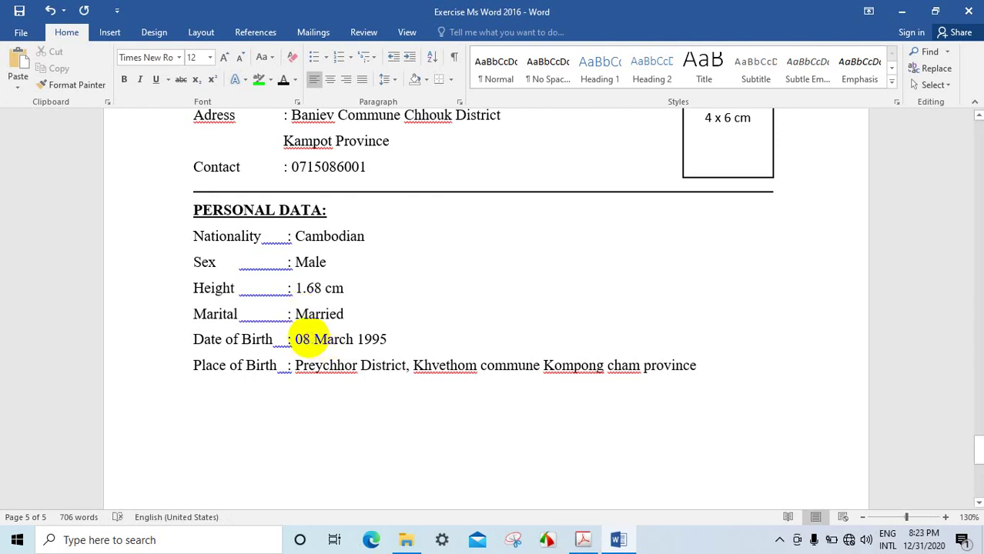
Edit the Date of Birth to day 10, month November and year 1993
click(310, 340)
key(BackSpace)
key(BackSpace)
text(1)
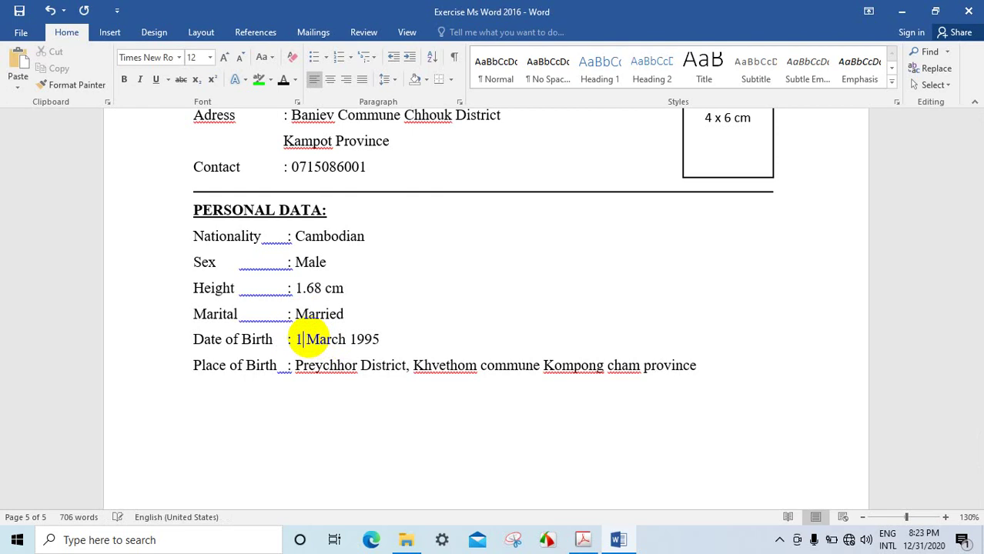
text(0)
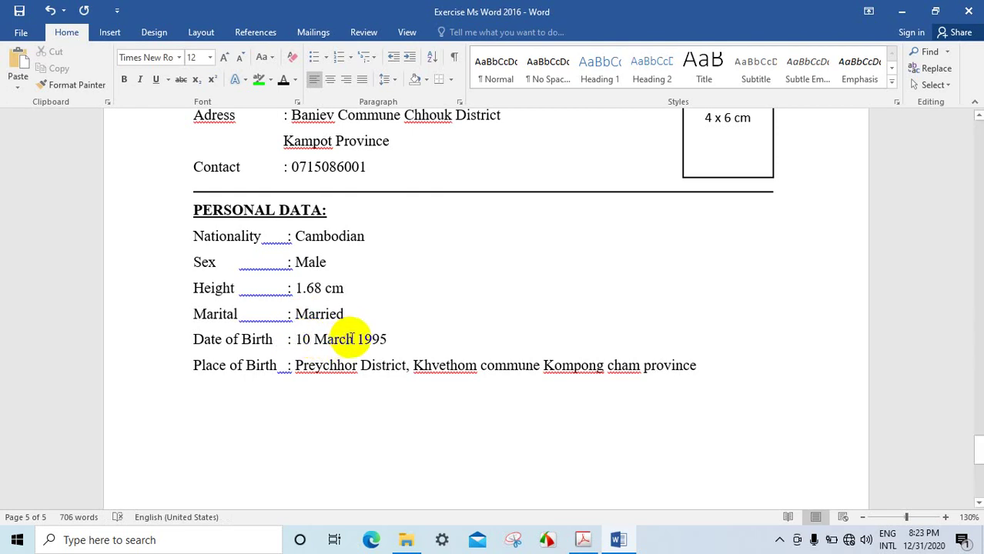
click(342, 339)
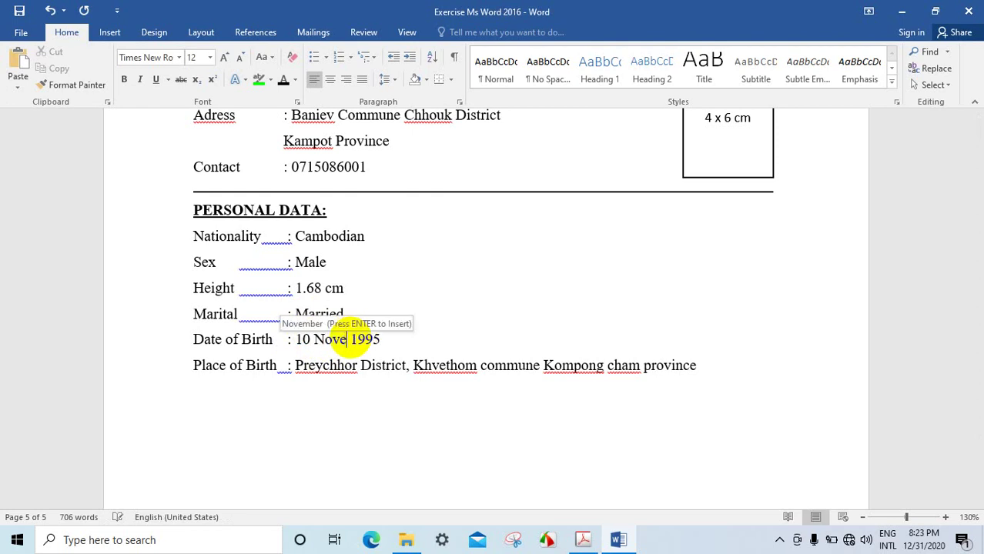
text(ber)
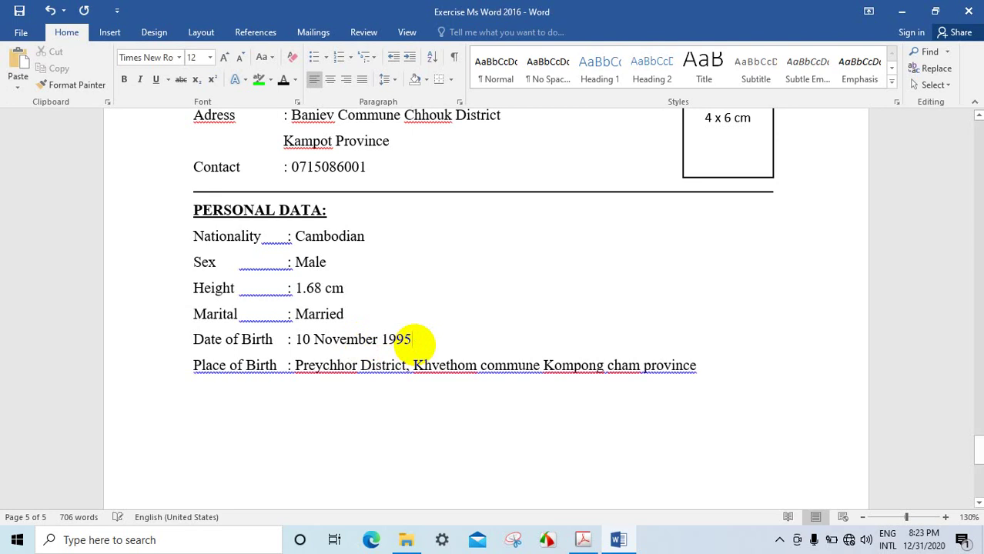
key(BackSpace)
text(3)
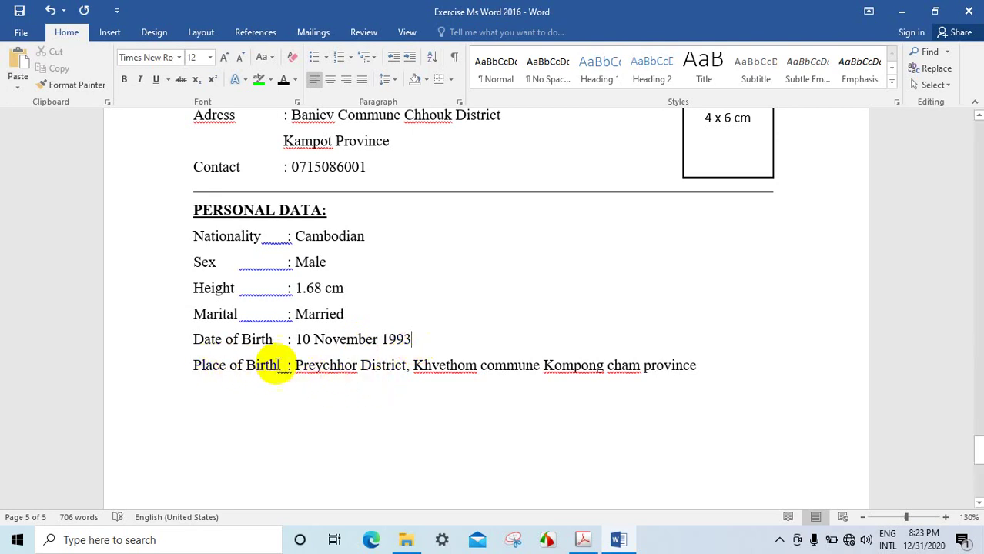
scroll(352, 343, up, 1)
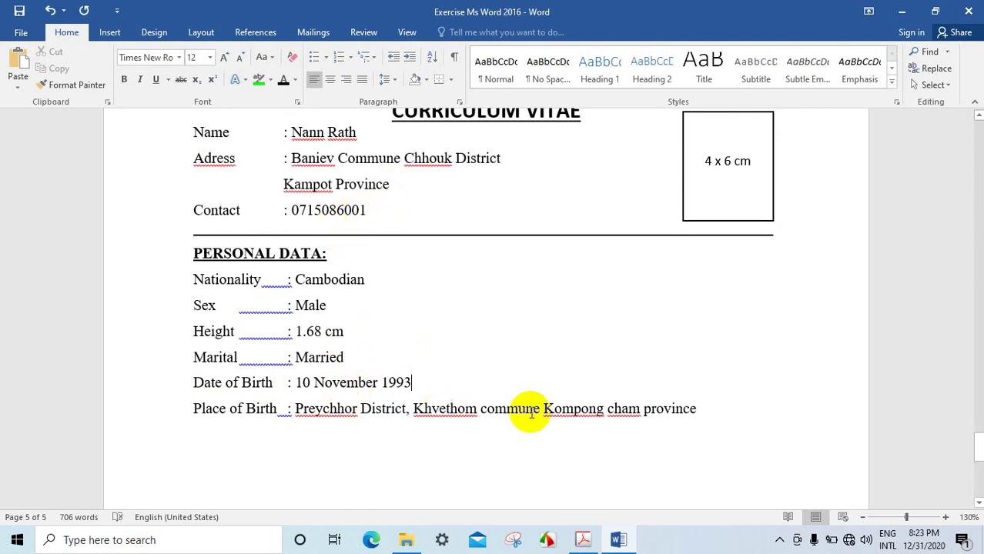
scroll(375, 308, down, 2)
scroll(375, 311, up, 1)
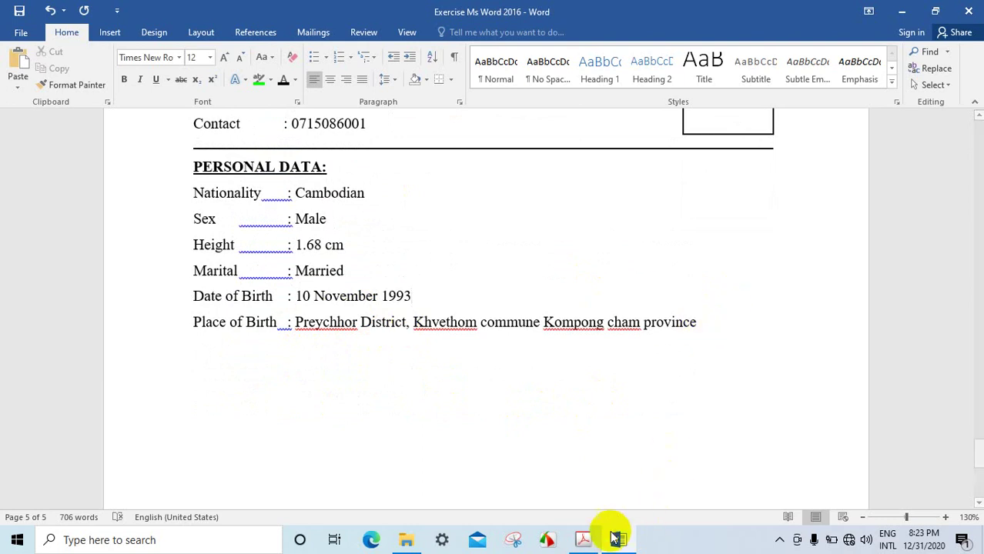
Scroll through the reference CV PDF in Acrobat to review the Personal Data layout
click(583, 540)
scroll(433, 399, down, 3)
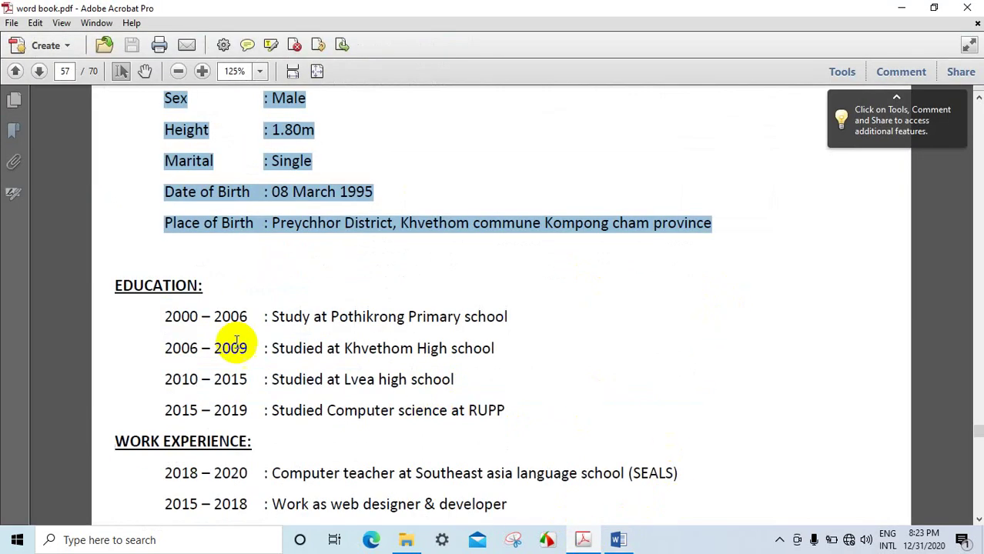
scroll(484, 418, down, 2)
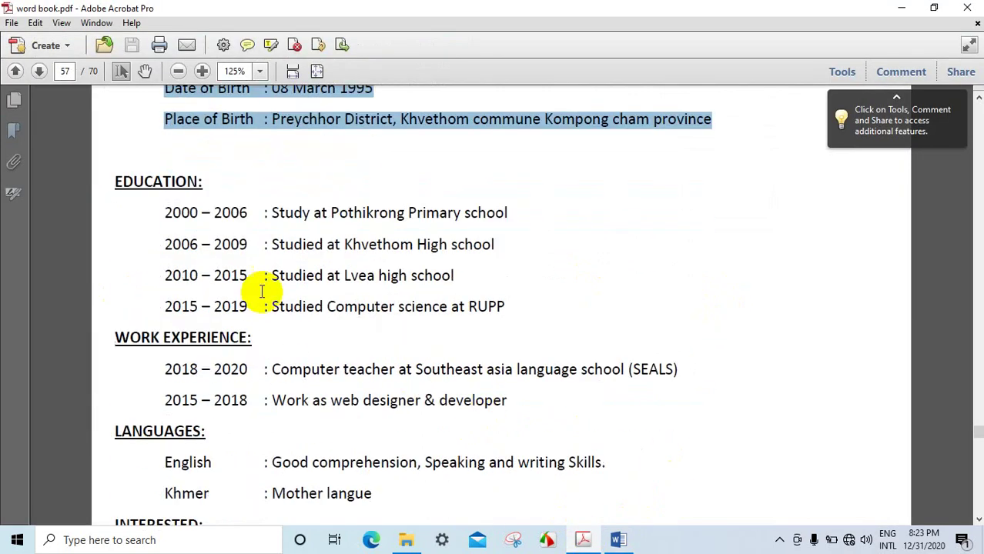
scroll(316, 336, up, 1)
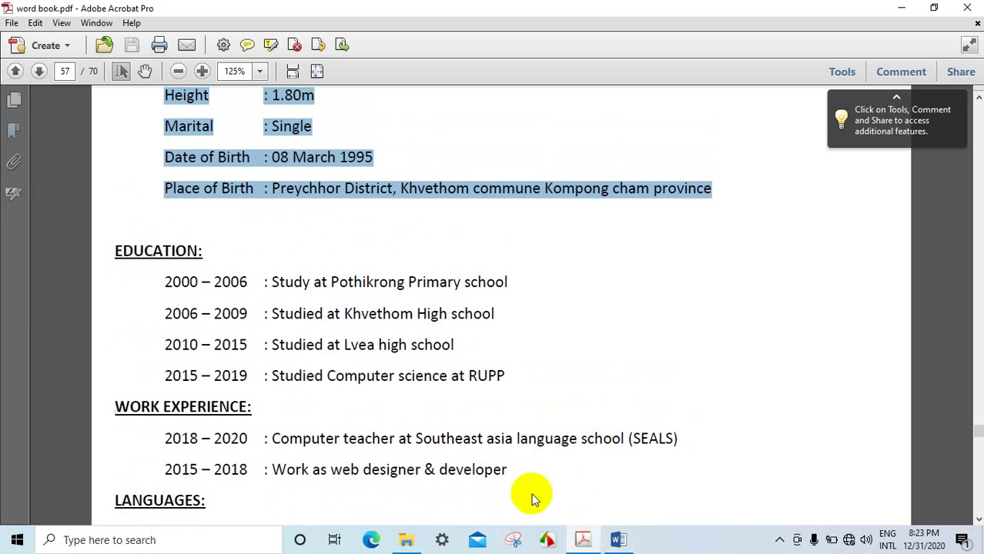
Add an empty line below Place of Birth, then select the PDF's Personal Data block
click(619, 541)
click(697, 322)
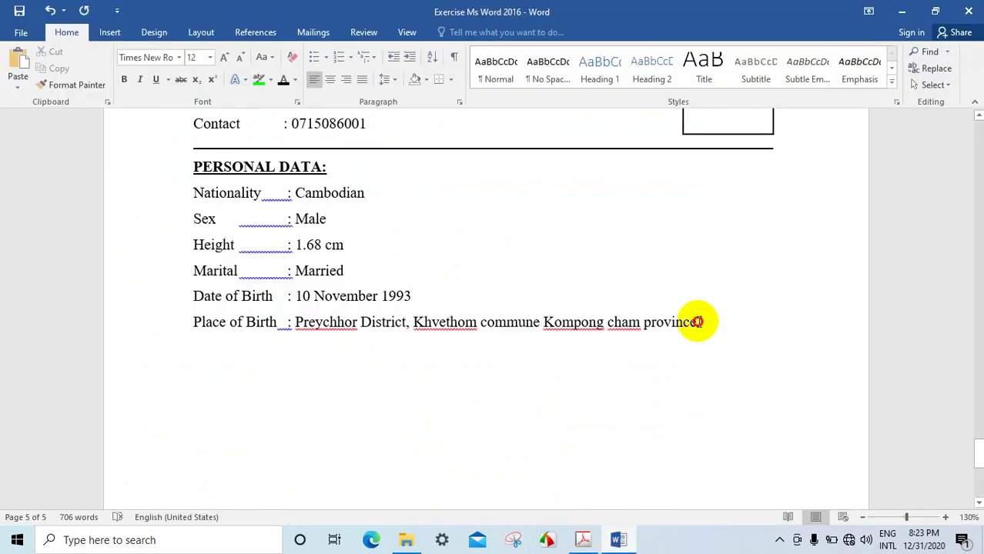
key(Return)
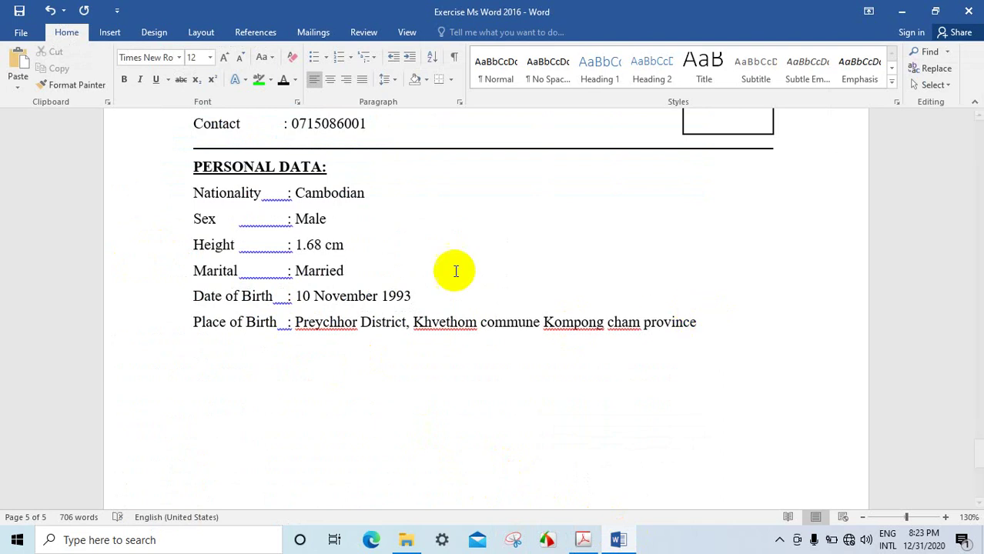
click(582, 540)
mouse_move(551, 506)
mouse_down()
mouse_move(132, 154)
mouse_move(153, 154)
mouse_move(185, 177)
mouse_up()
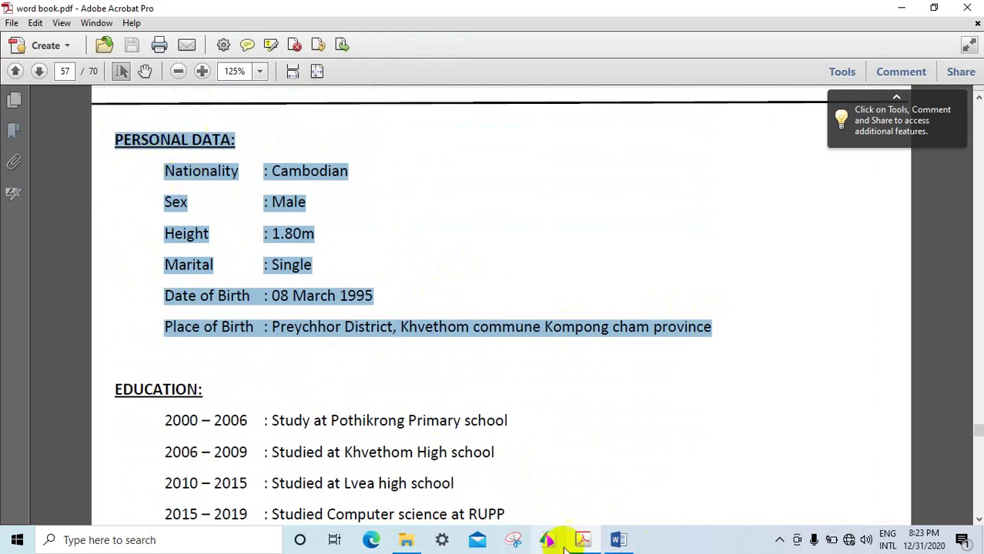
click(618, 540)
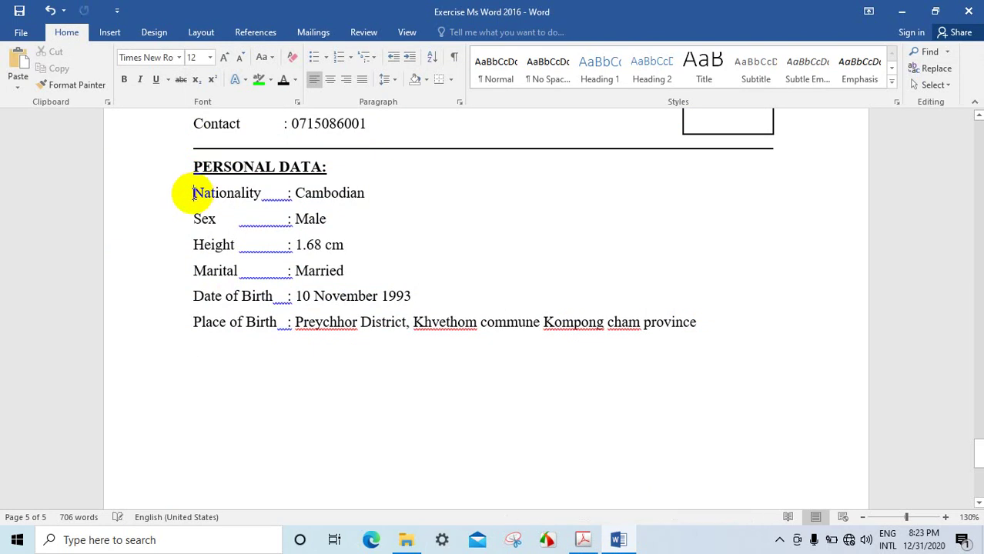
Indent the Nationality line one tab and the Sex, Height and Marital lines two tabs
key(Tab)
click(192, 215)
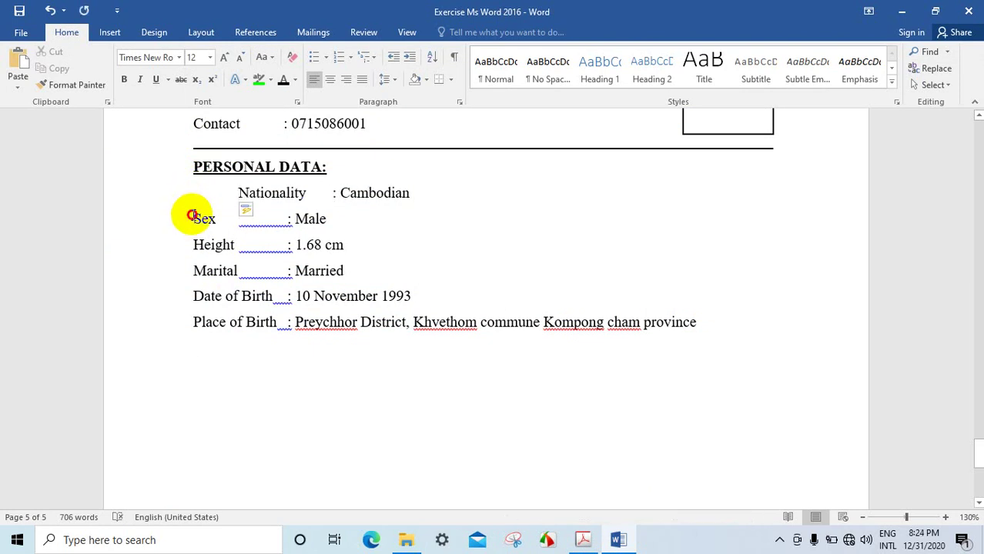
key(Tab)
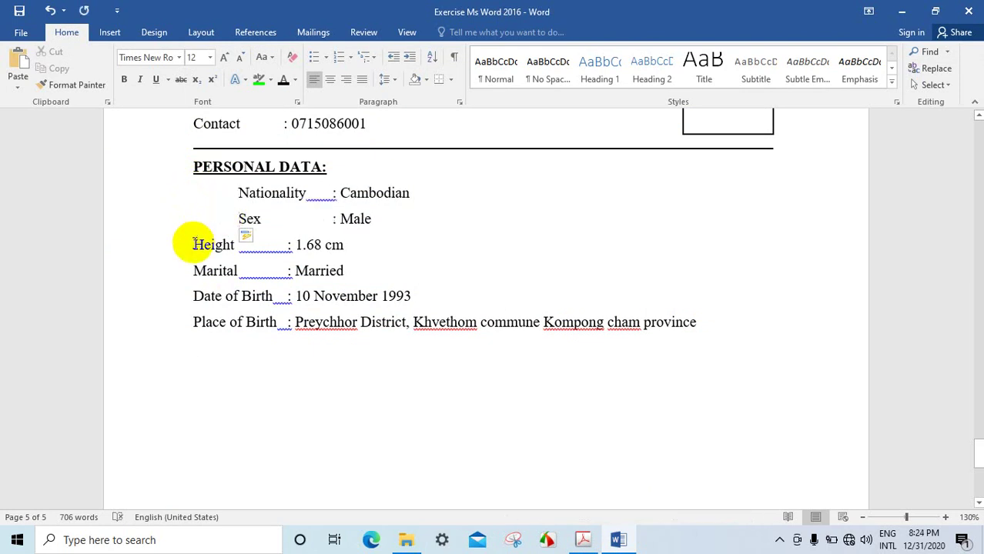
key(Tab)
click(193, 244)
key(Tab)
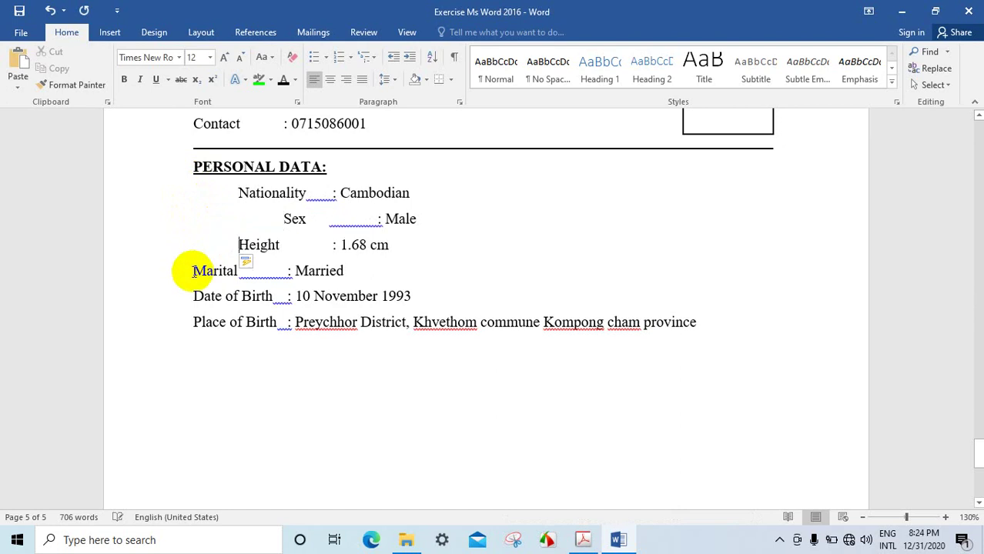
key(Tab)
click(193, 270)
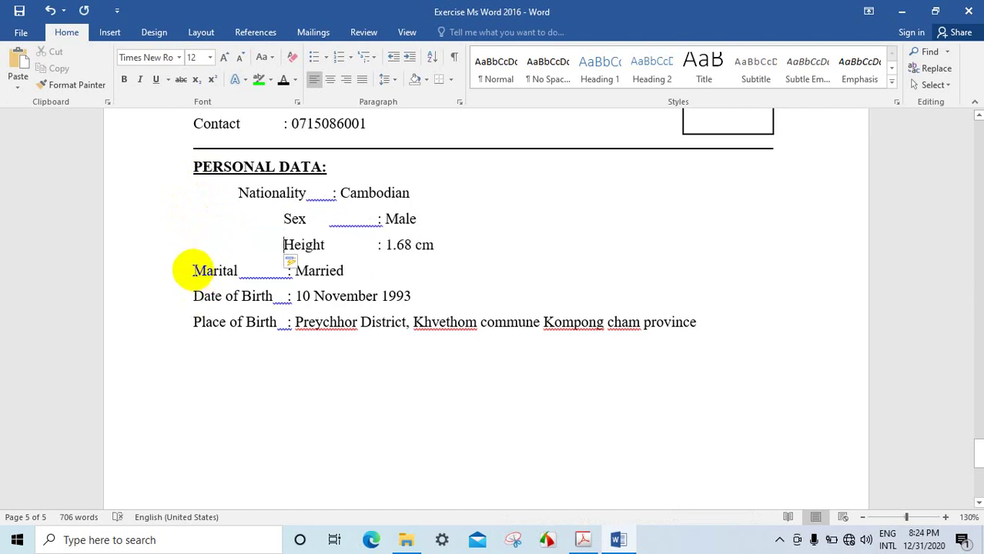
key(Tab)
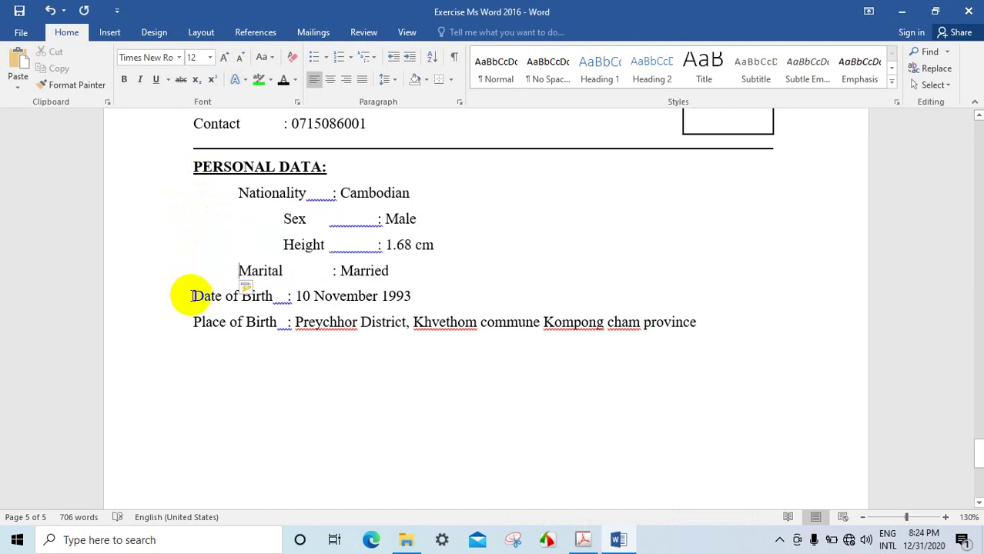
key(Tab)
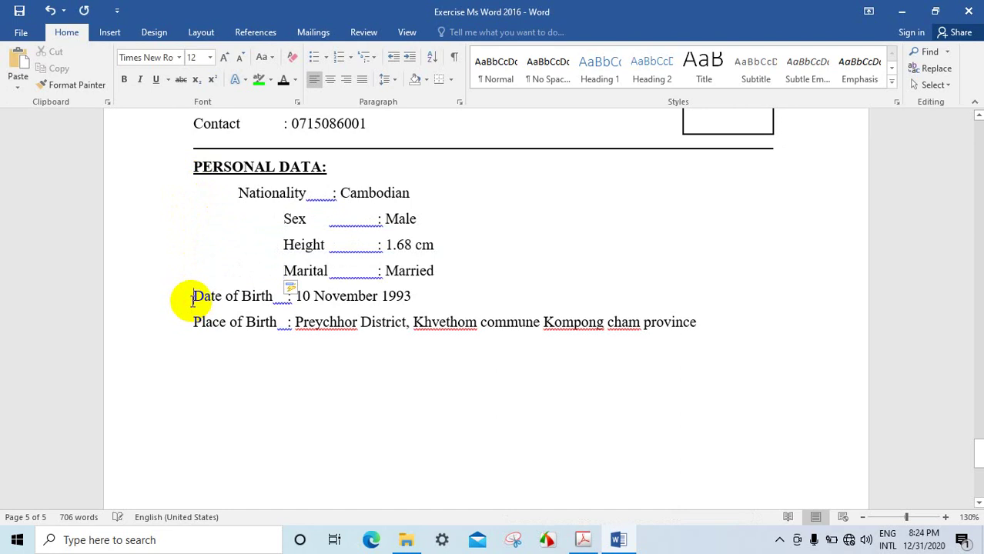
Indent Date of Birth and Place of Birth to match Marital, then compare with the PDF
click(193, 297)
key(Tab)
key(Tab)
key(Tab)
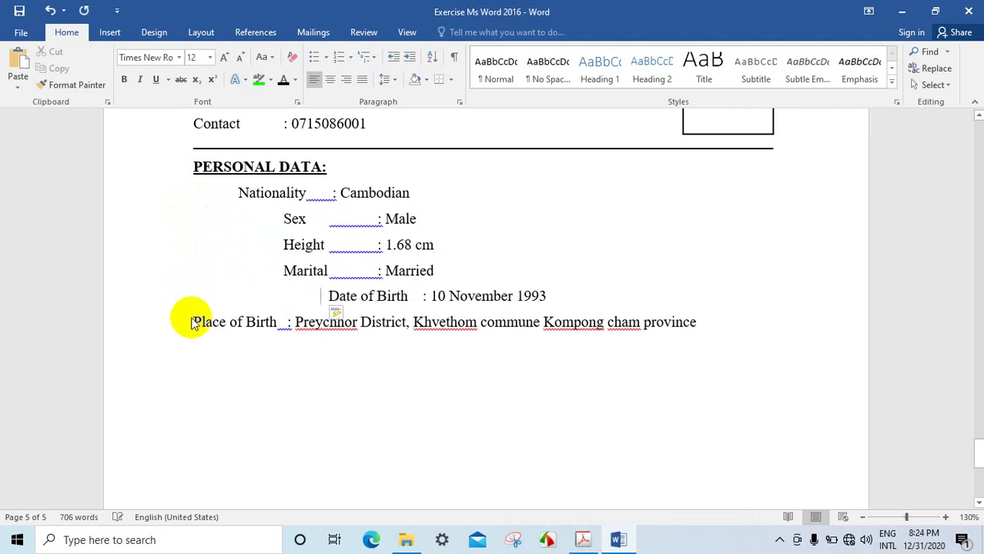
key(BackSpace)
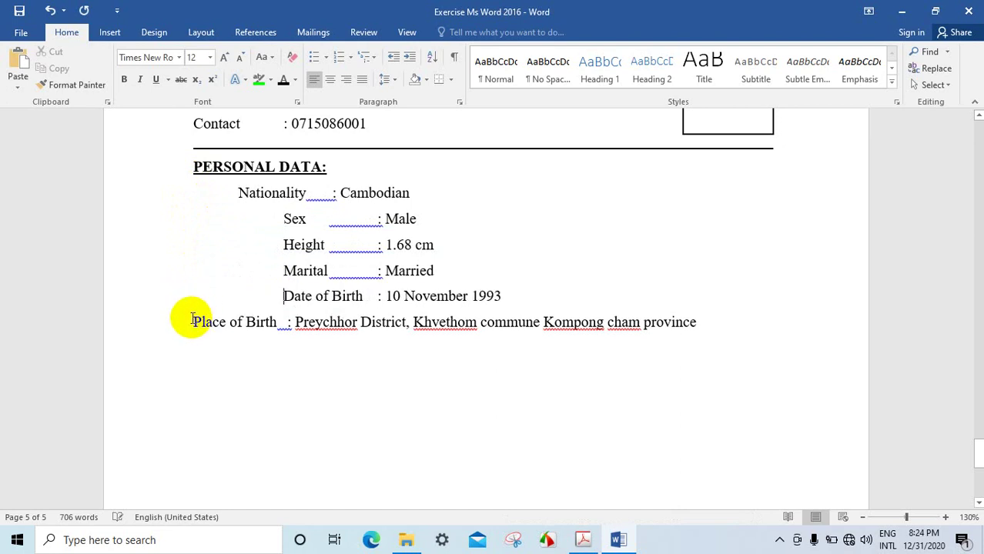
click(193, 322)
key(Tab)
key(Tab)
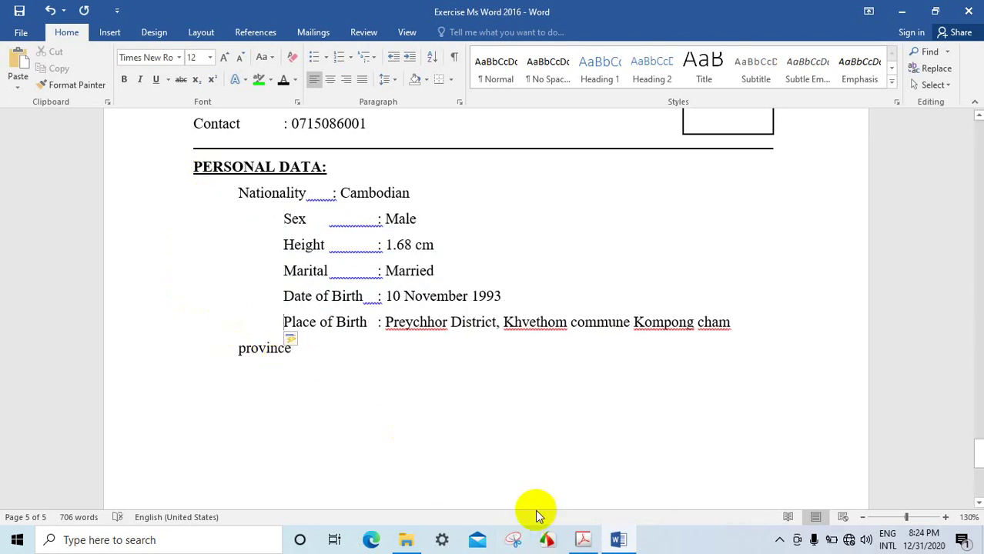
click(581, 541)
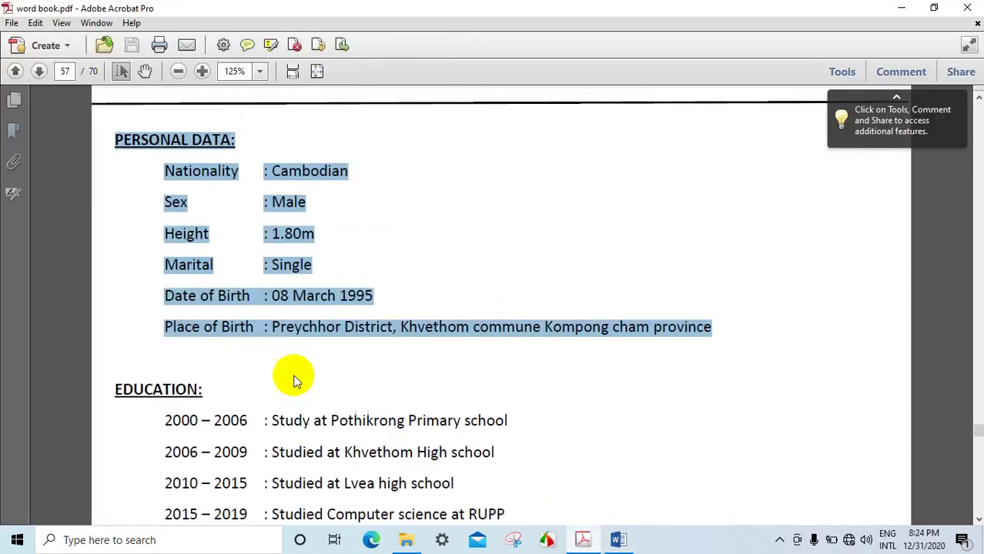
click(618, 540)
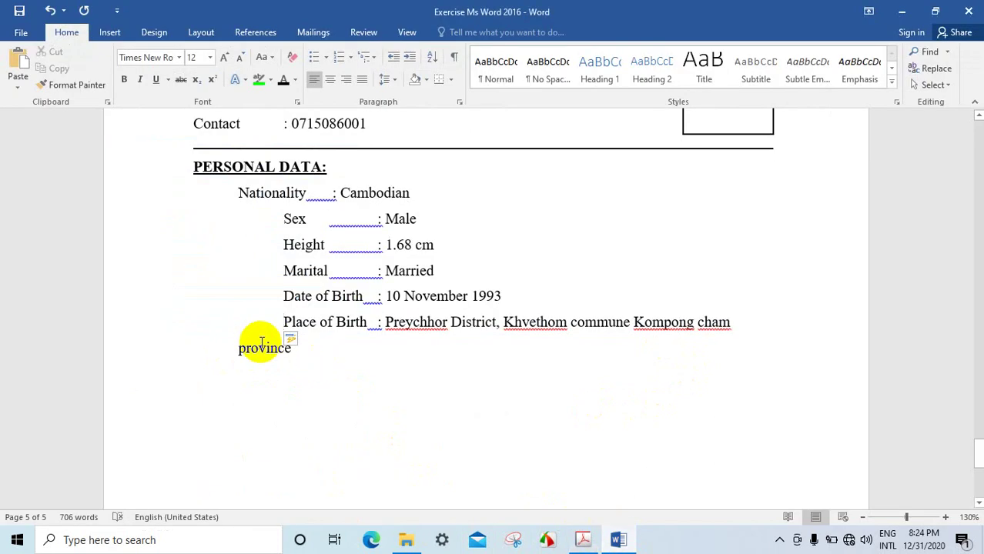
Tab the wrapped word province under the Place of Birth value and start a new line below
click(237, 348)
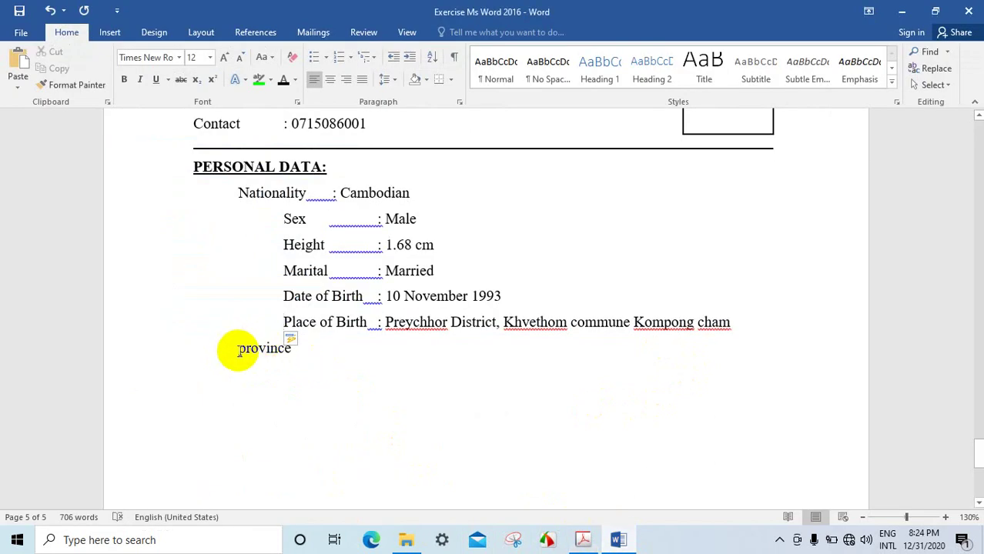
key(Tab)
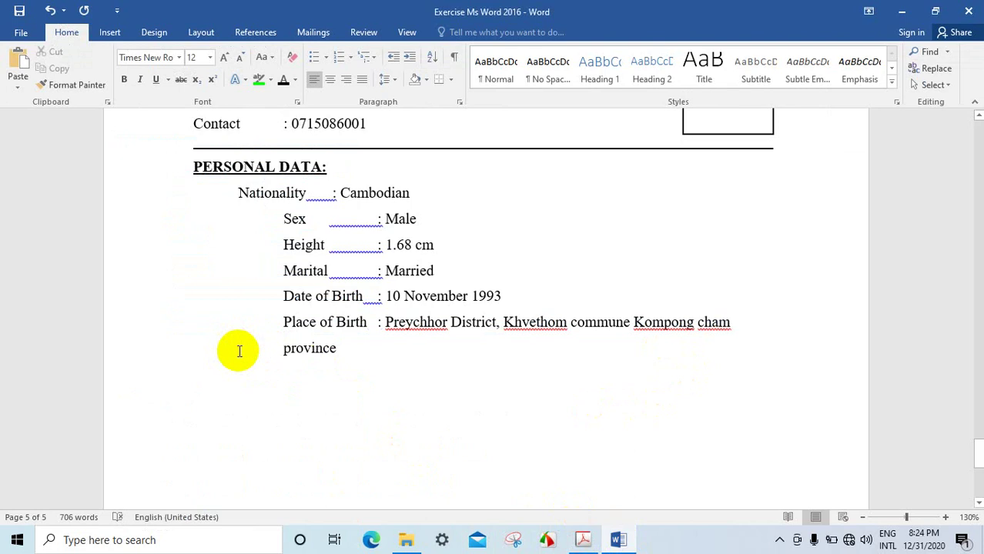
key(Tab)
key(Tab)
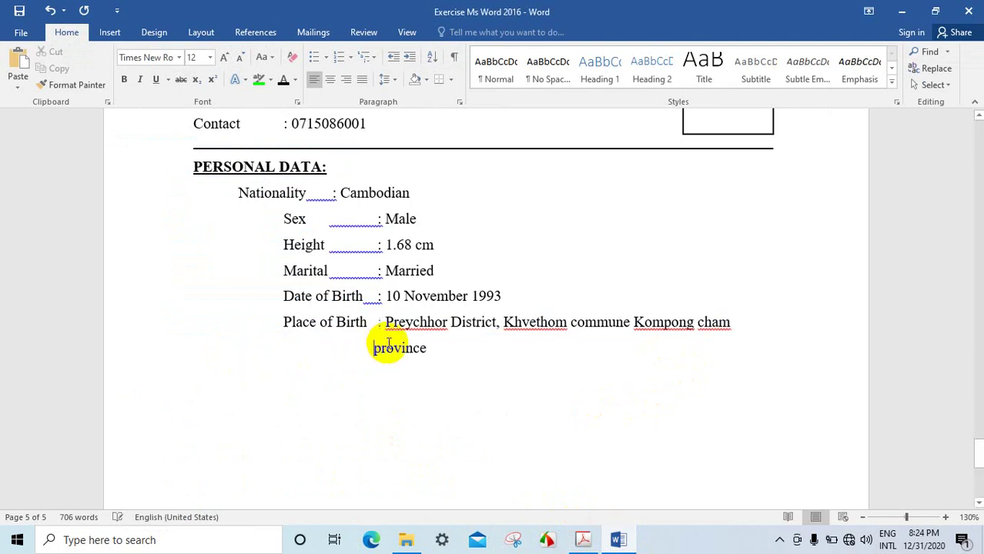
scroll(416, 344, up, 4)
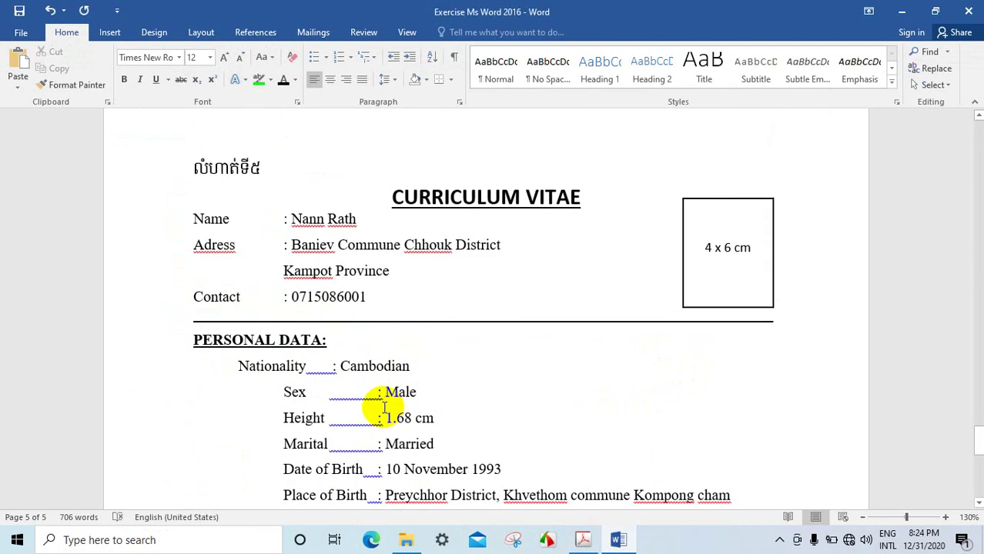
scroll(384, 408, down, 3)
click(427, 391)
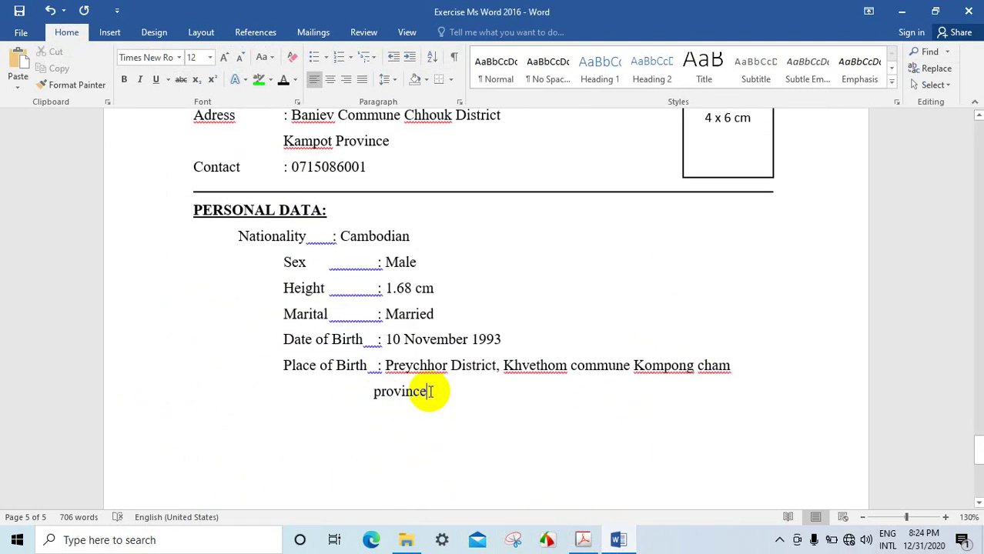
key(Return)
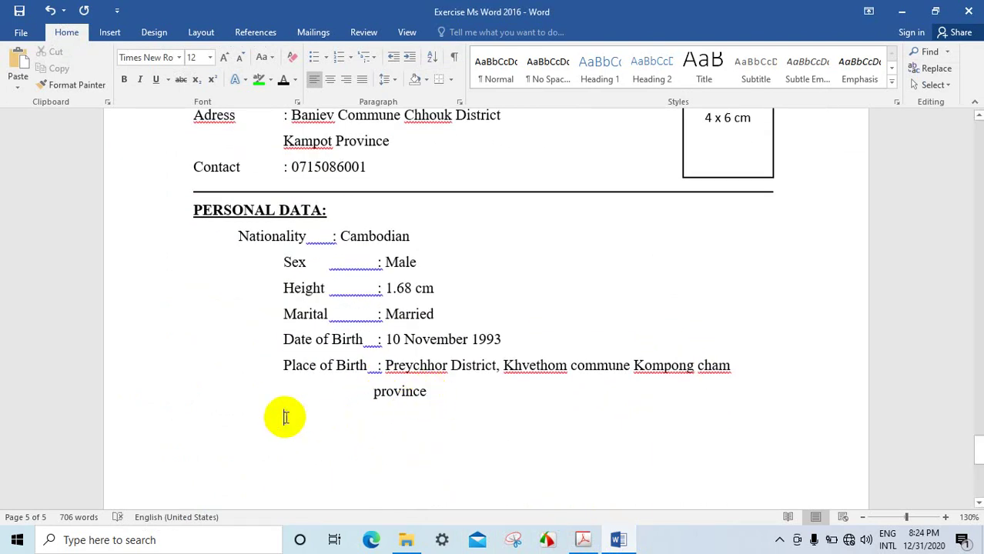
click(618, 540)
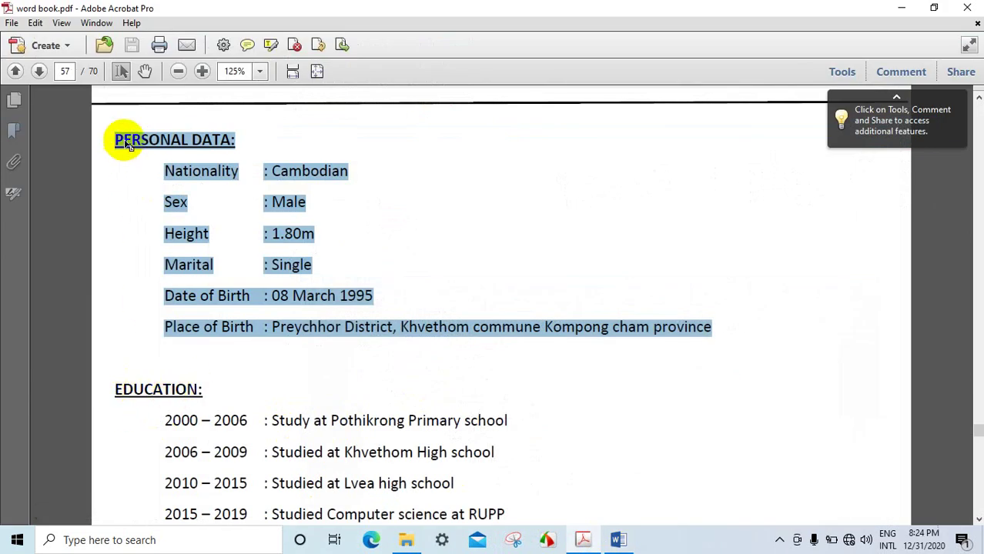
Clear the stray letters and type Education on the line below the Personal Data list
click(583, 539)
click(610, 542)
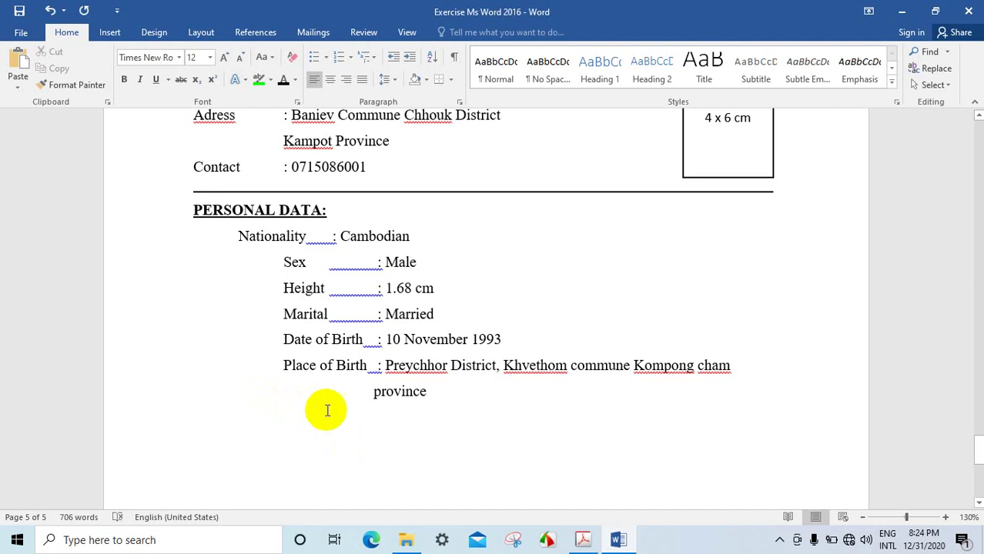
text(gfg)
key(BackSpace)
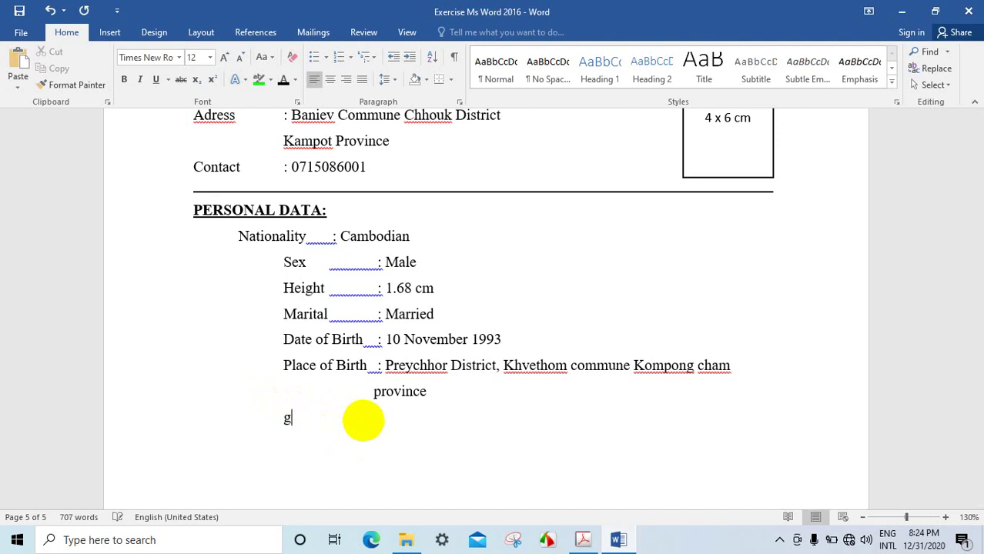
key(BackSpace)
key(BackSpace)
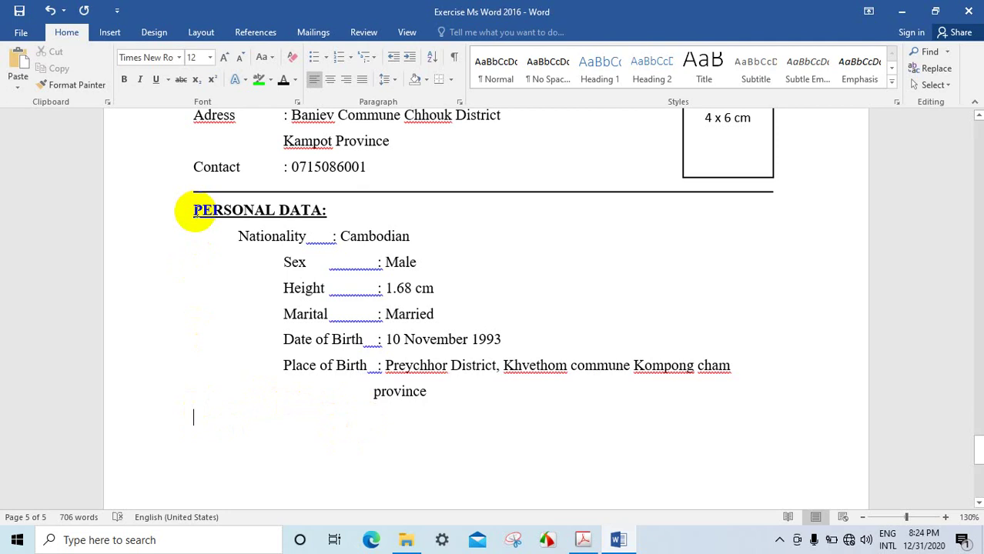
text(E)
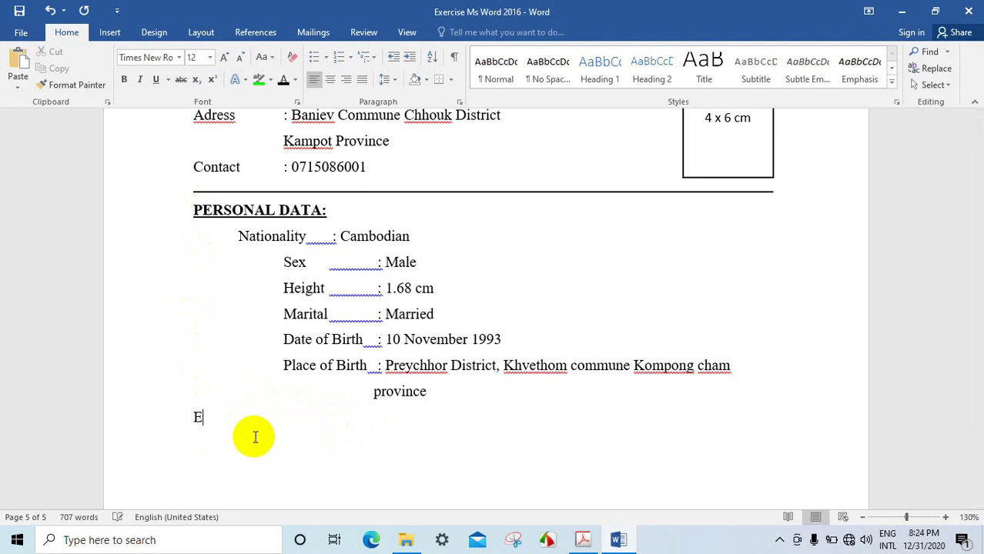
text(duc)
text(ation)
click(582, 540)
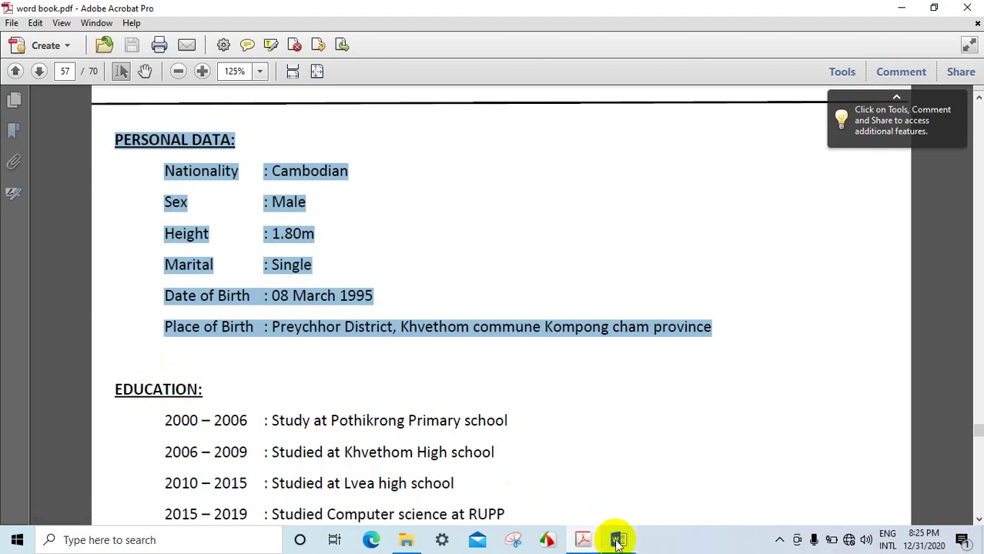
click(618, 539)
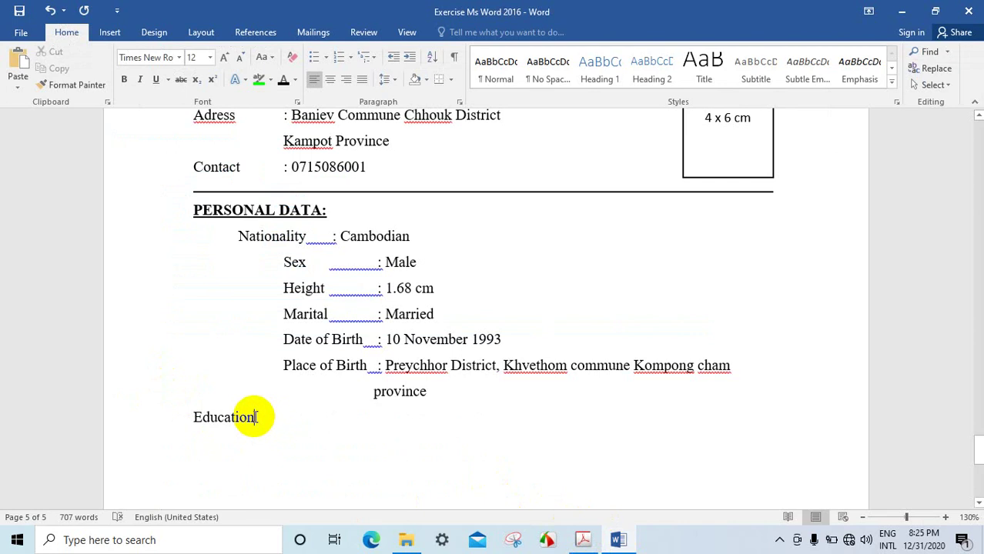
Convert the heading to uppercase EDUCATION, underline it and add a colon
drag(257, 417, 195, 418)
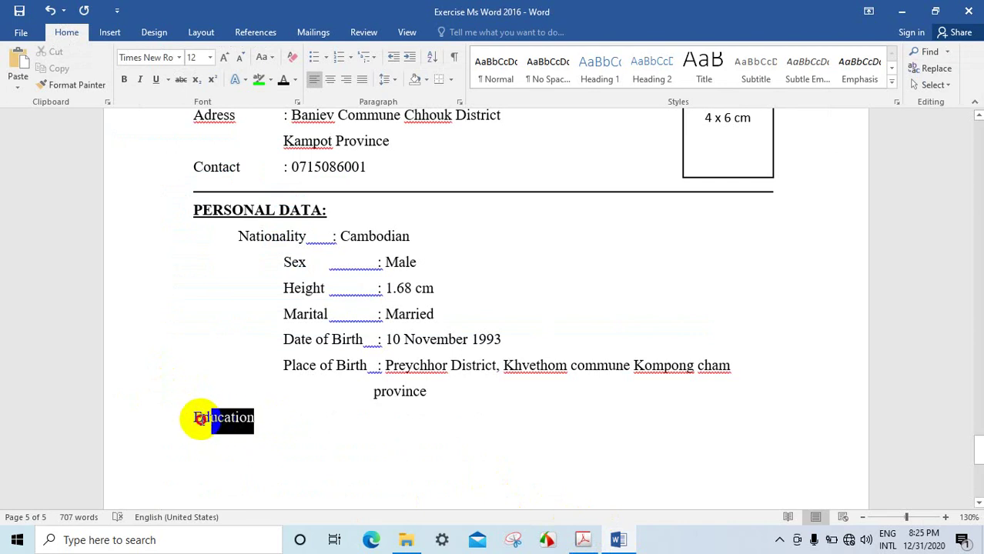
click(276, 56)
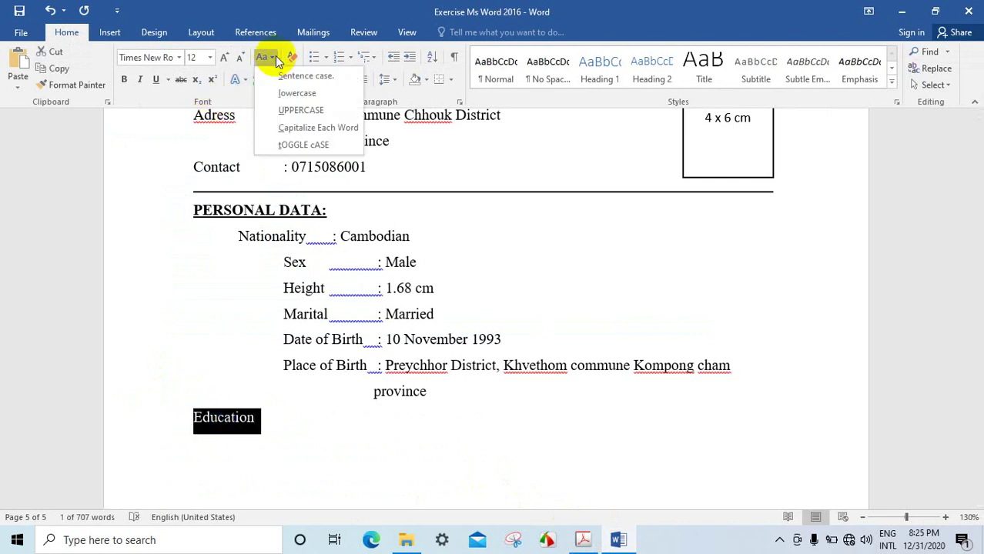
click(300, 112)
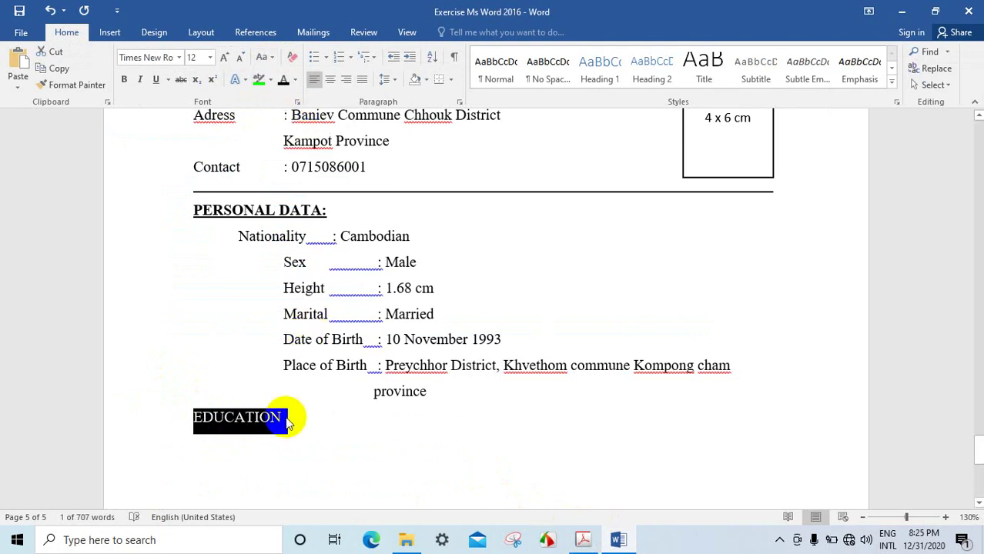
click(156, 80)
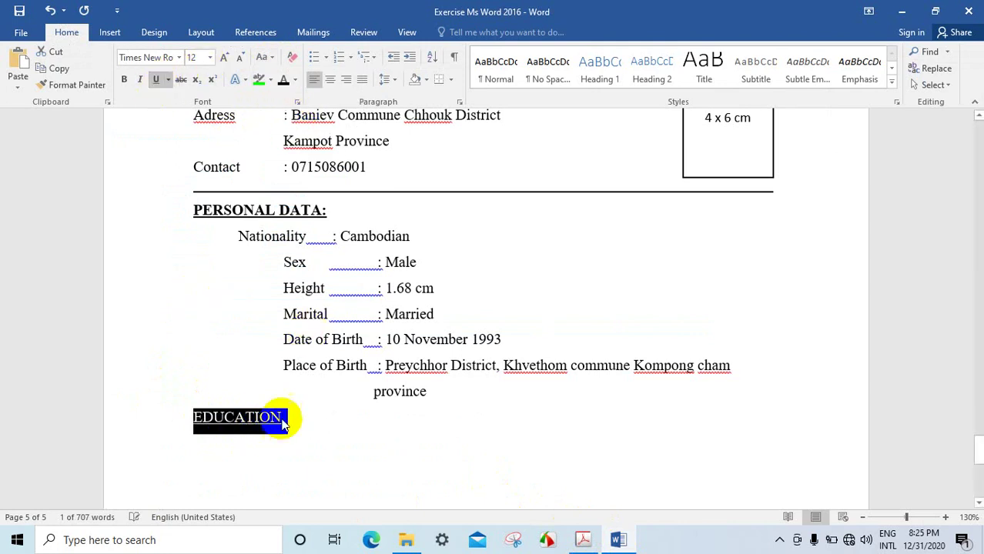
click(304, 428)
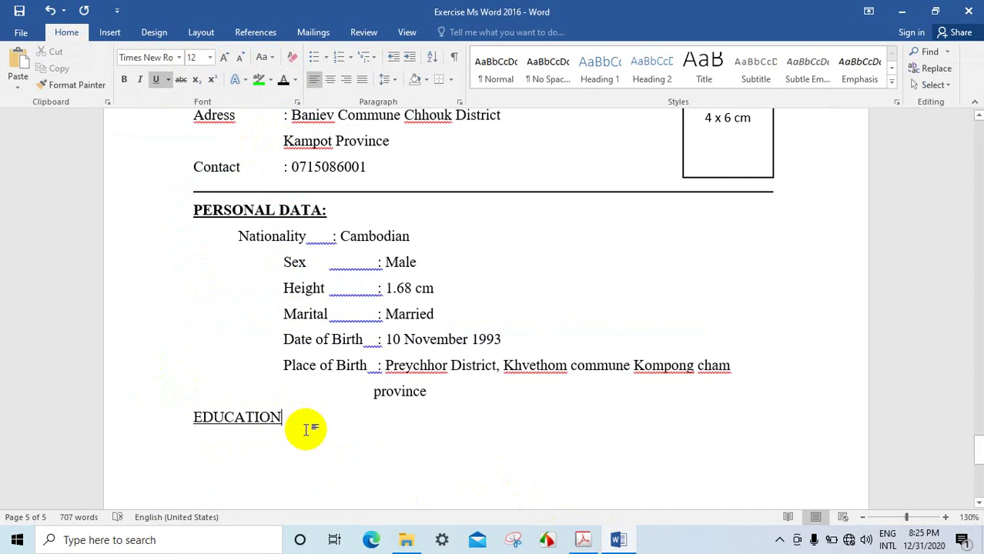
text(:)
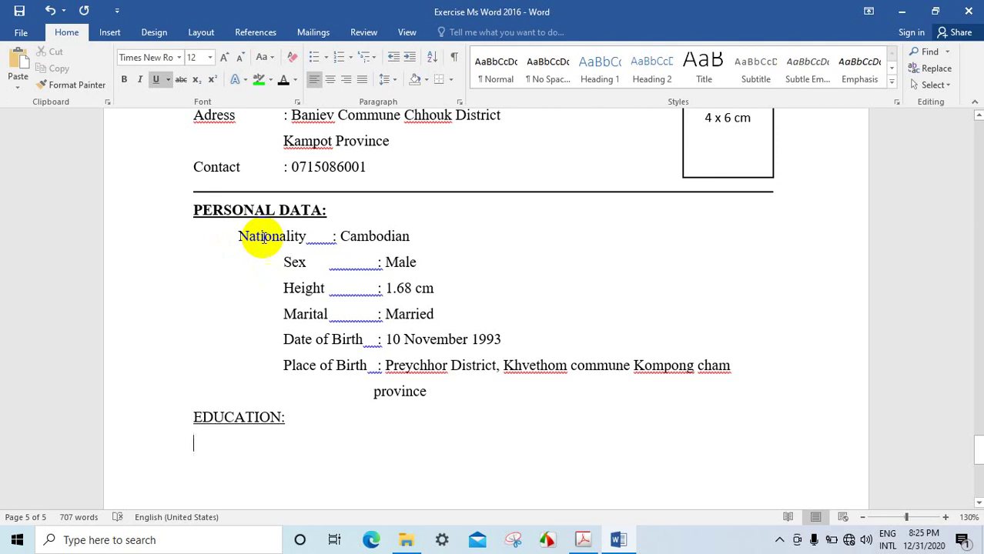
Replace the indents of Sex, Height, Marital, Date of Birth and Place of Birth with one tab each
click(283, 262)
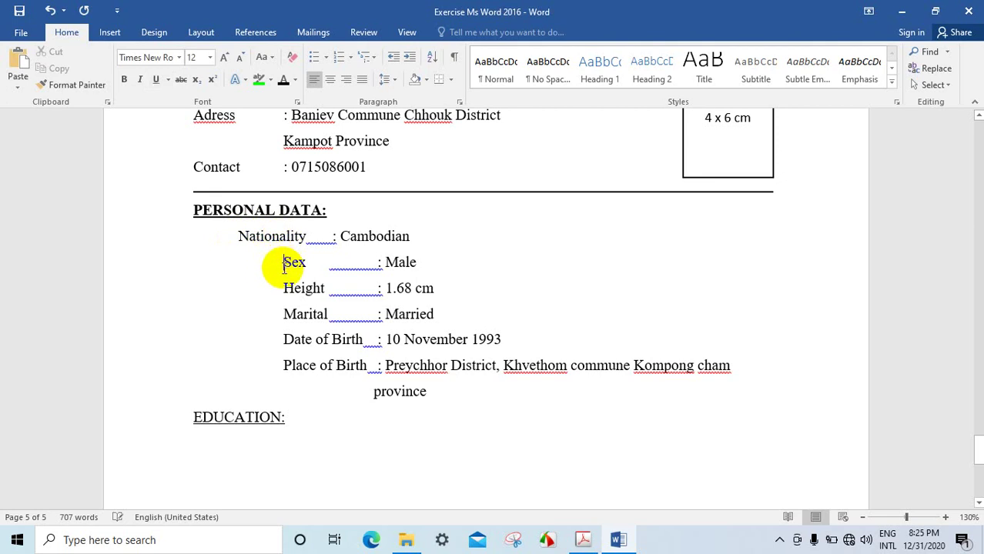
key(BackSpace)
key(BackSpace)
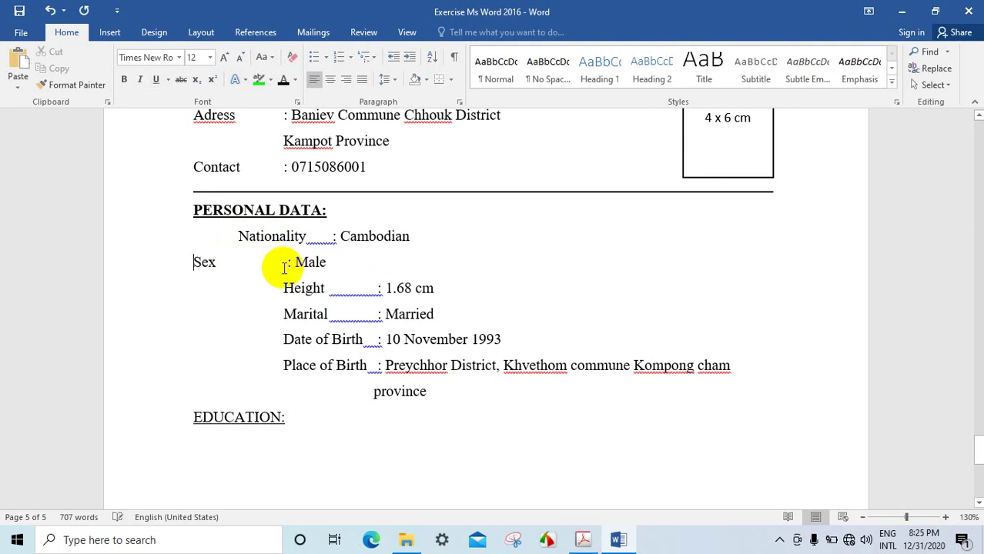
key(Tab)
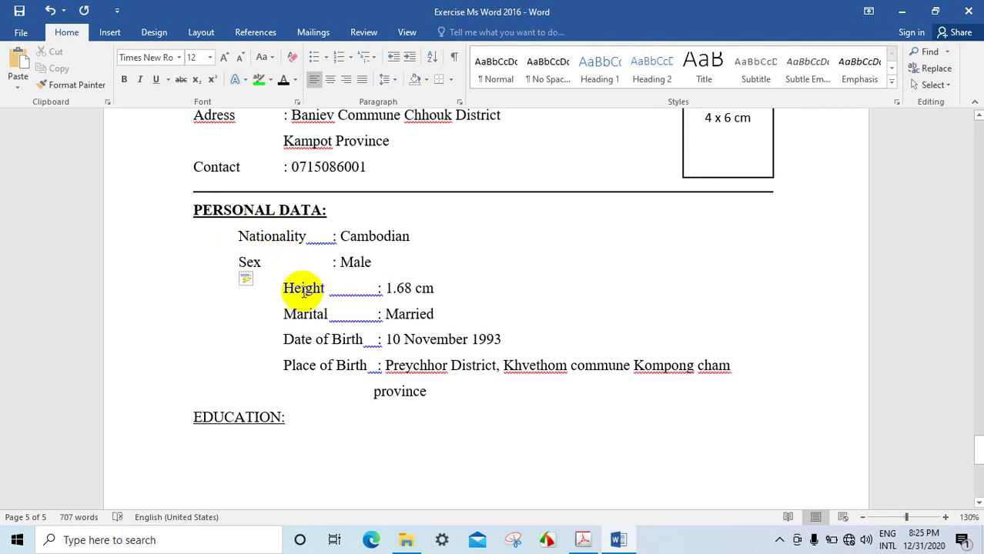
click(282, 288)
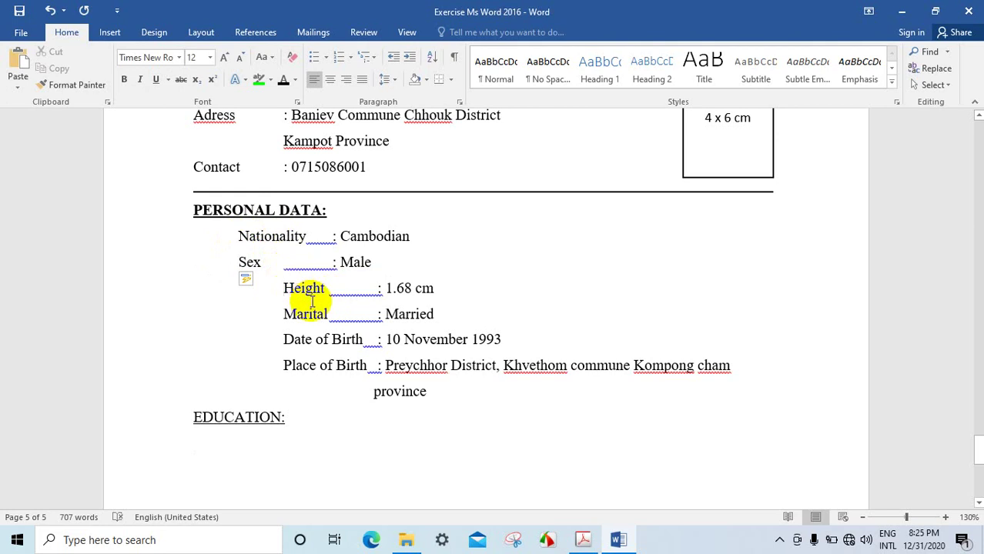
key(BackSpace)
key(BackSpace)
key(Tab)
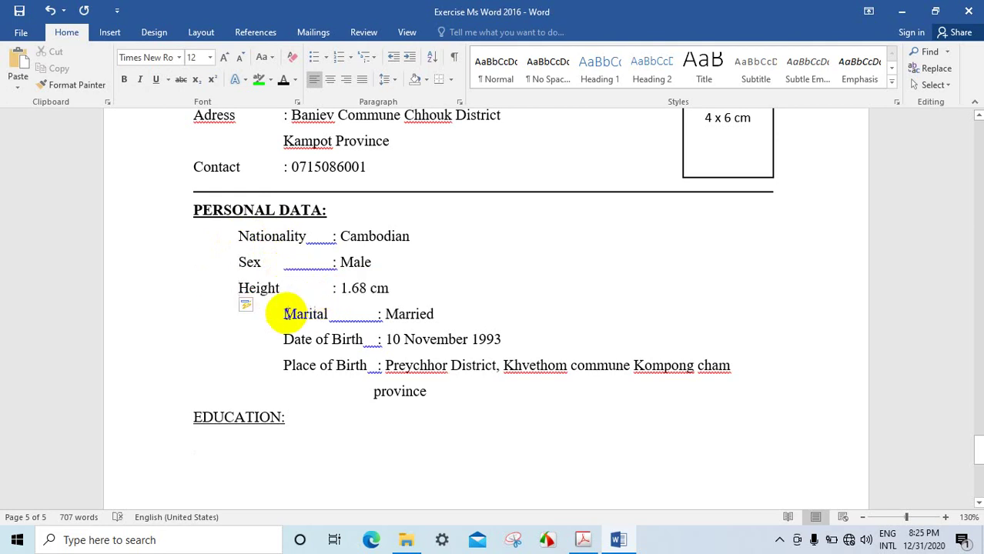
click(283, 314)
key(BackSpace)
key(BackSpace)
key(Tab)
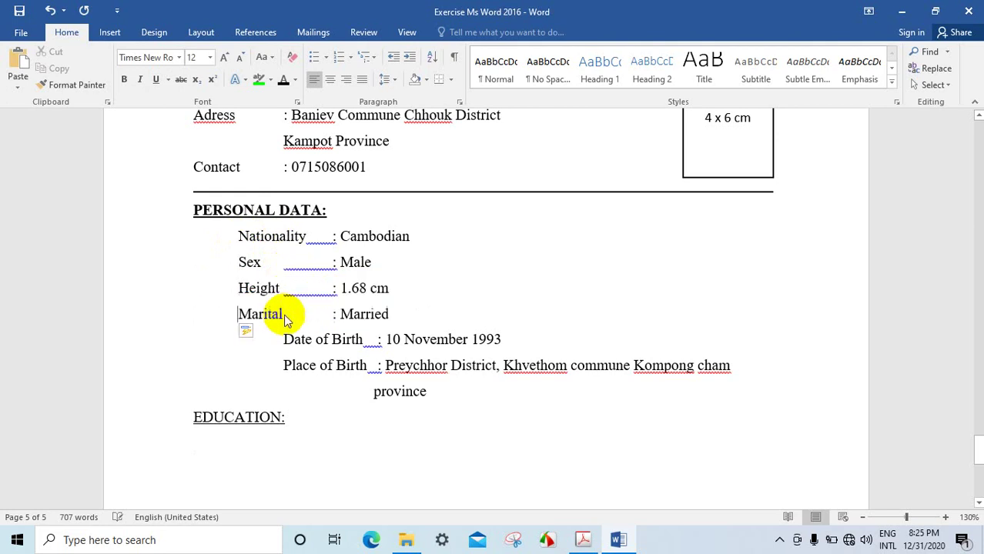
click(284, 340)
key(BackSpace)
key(BackSpace)
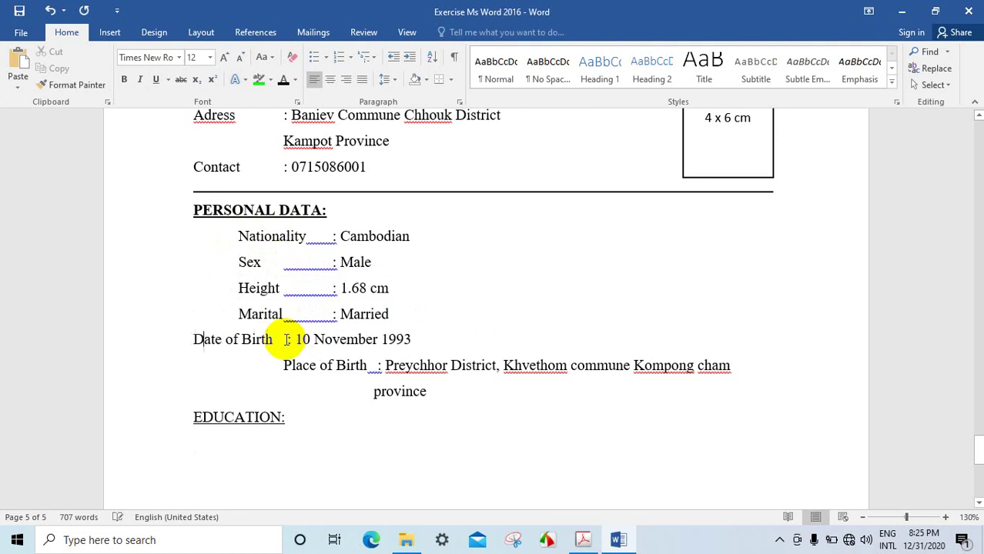
key(Tab)
click(282, 365)
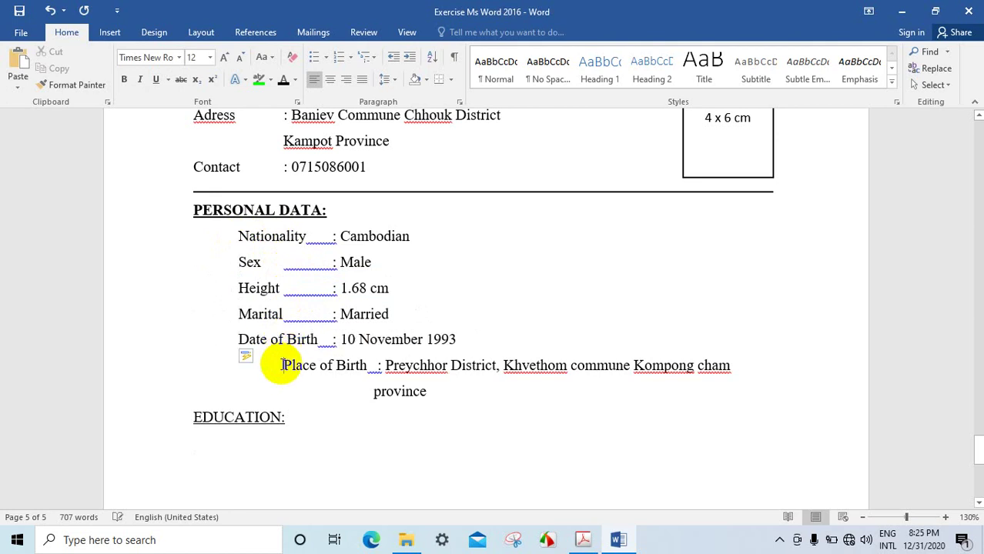
key(BackSpace)
key(BackSpace)
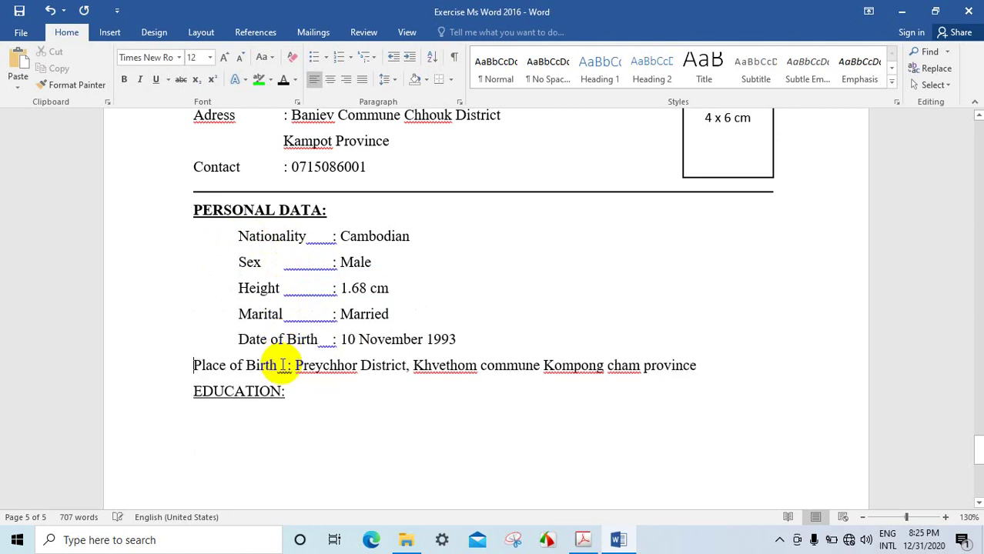
key(Tab)
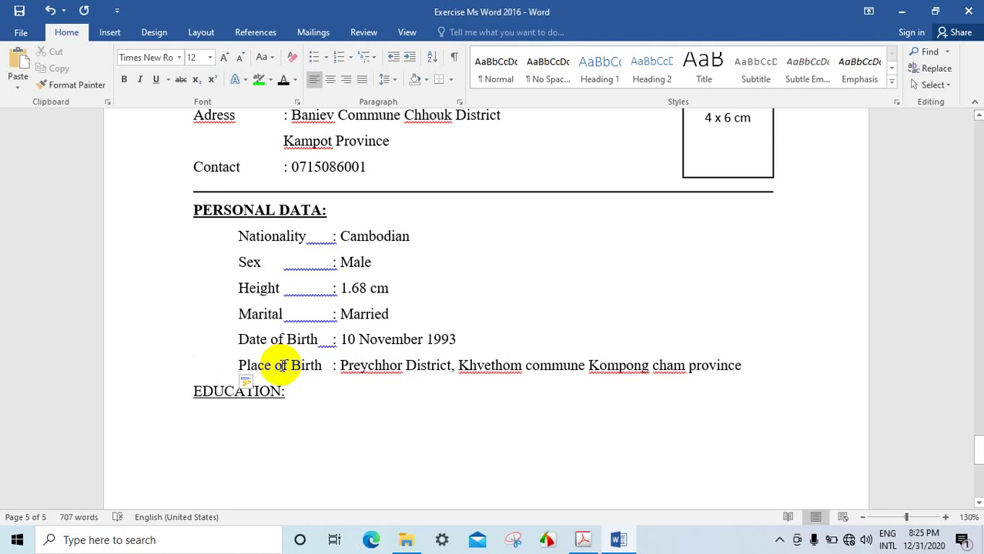
Check the Education entries in the reference PDF from the empty line under EDUCATION:
click(203, 428)
scroll(261, 405, down, 3)
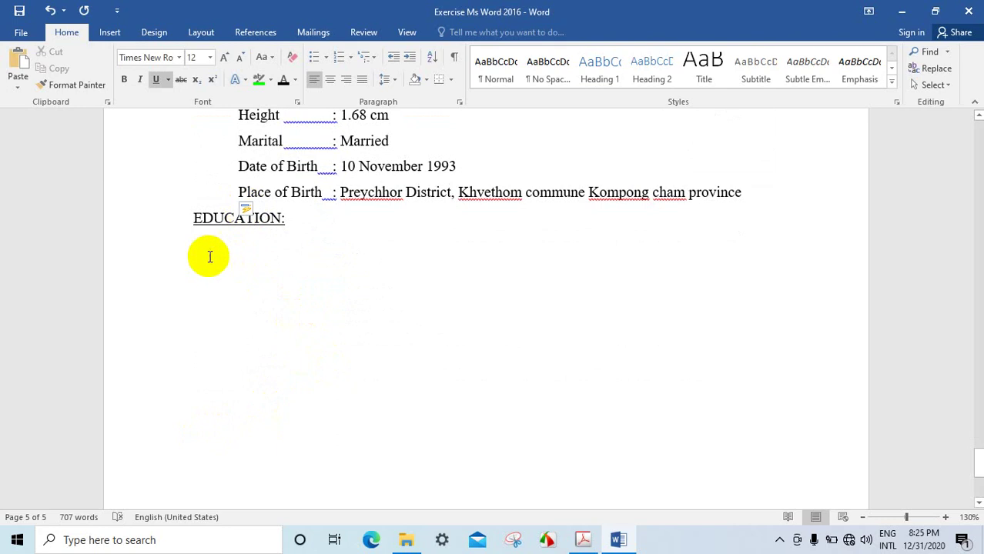
click(581, 539)
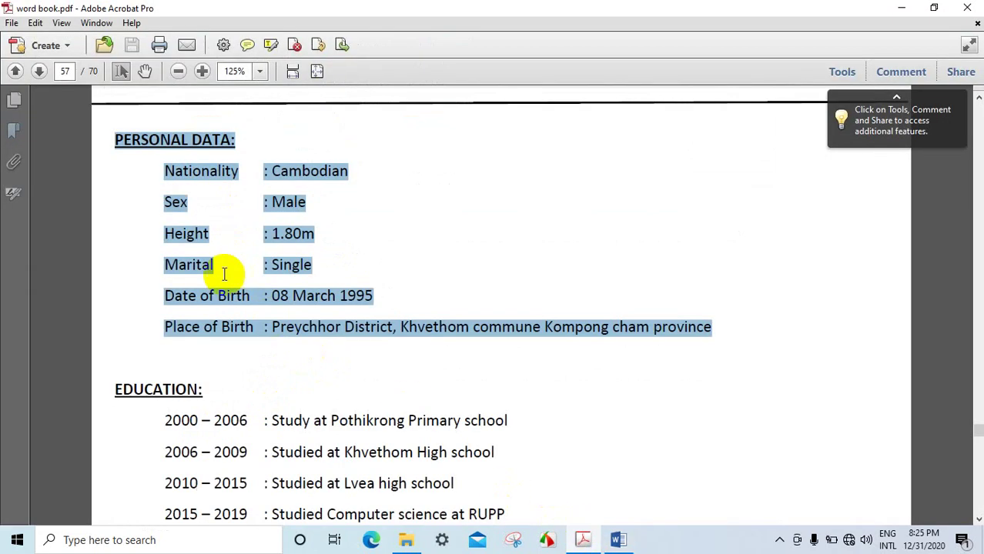
scroll(140, 264, down, 3)
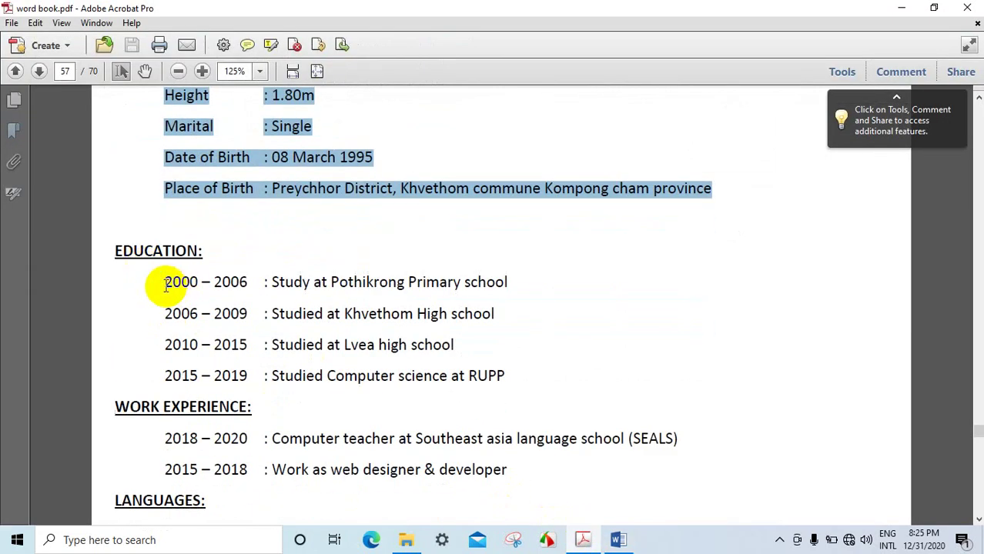
click(617, 539)
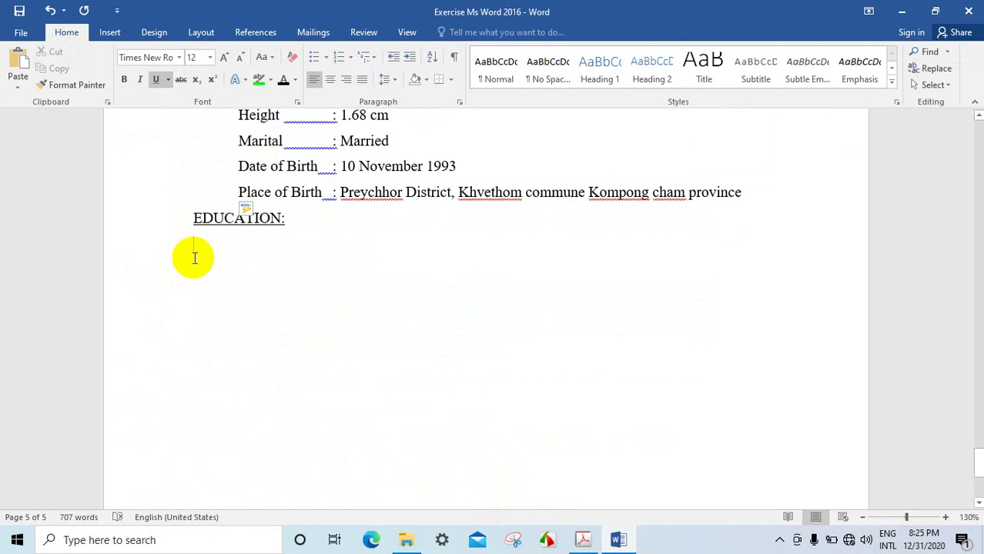
Insert a tab on the line under EDUCATION and remove its underline
key(Tab)
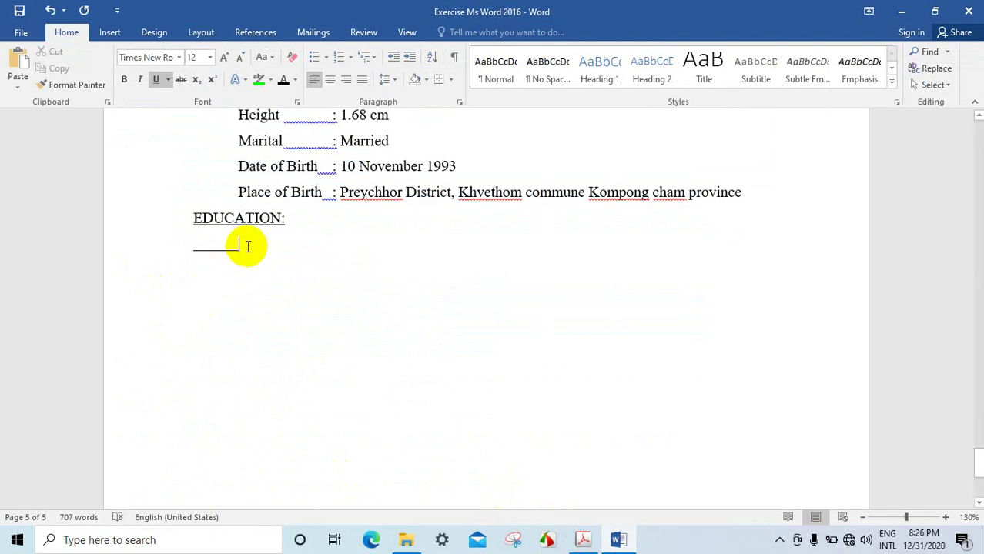
drag(237, 244, 185, 249)
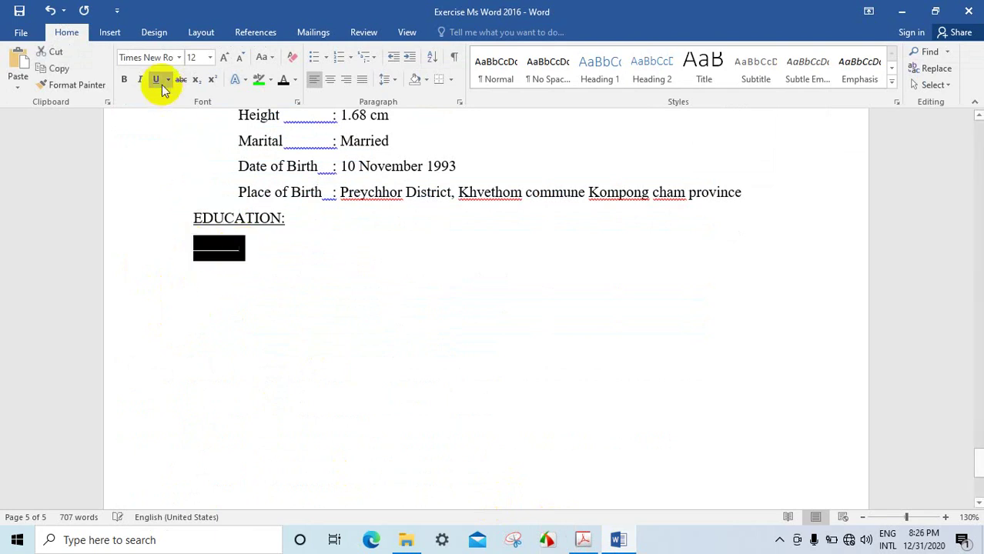
click(155, 81)
Enter the tab-aligned first entry '2000-2007 : Baniev Primary School' and start a new line
click(244, 252)
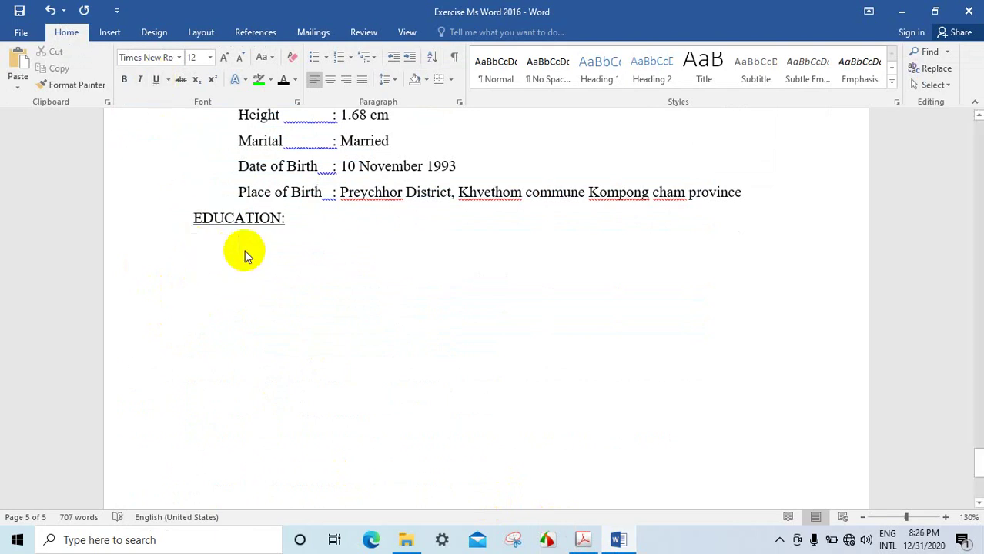
text(2)
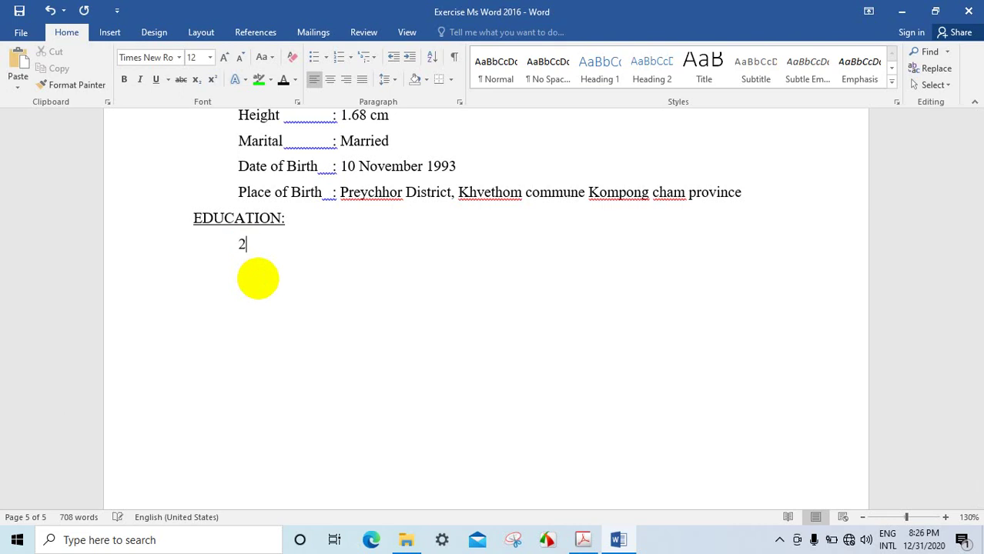
text(0)
text(0)
text(0)
text(-)
text(20)
text(08)
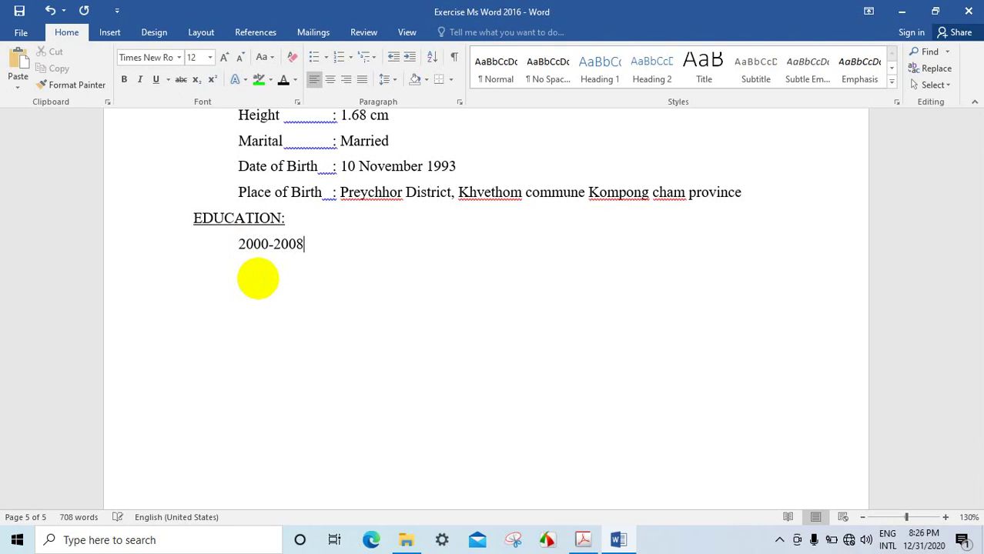
key(BackSpace)
text(7	)
text(:)
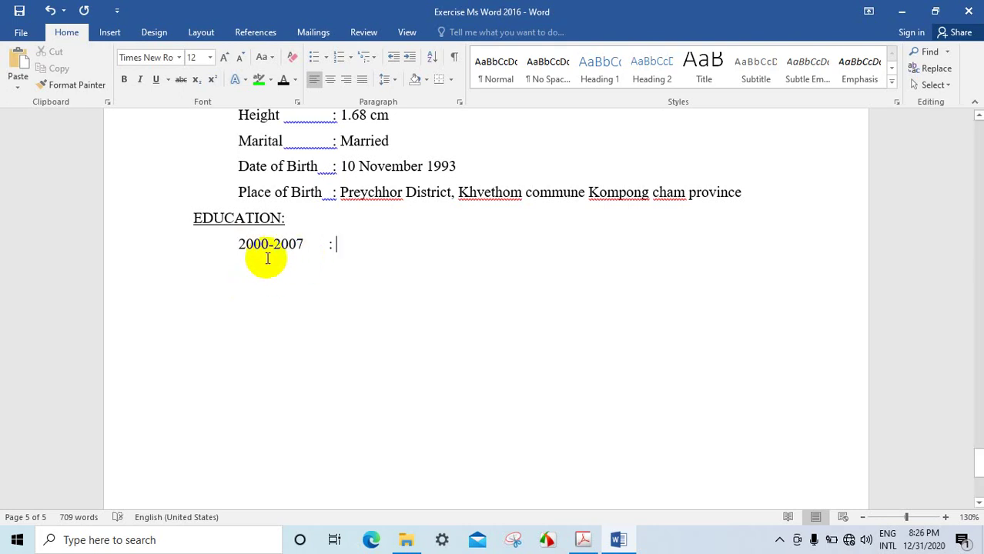
scroll(372, 235, down, 3)
scroll(370, 231, up, 2)
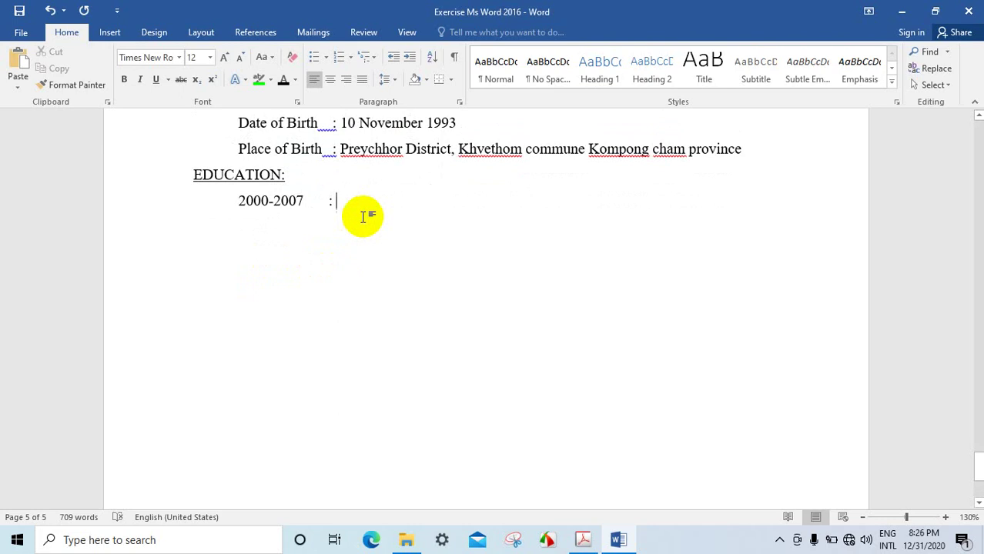
text(Bani)
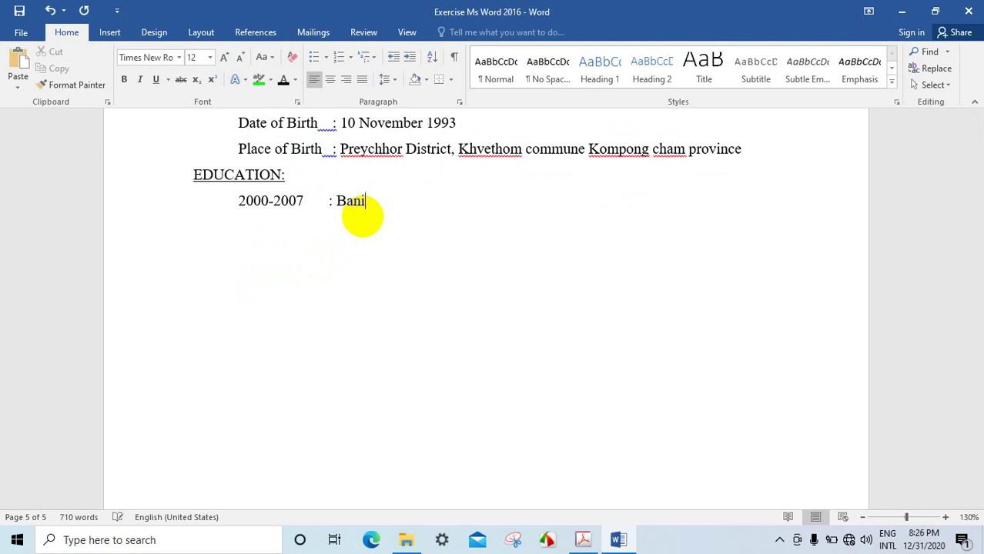
text(ev )
text(Pri)
text(mary )
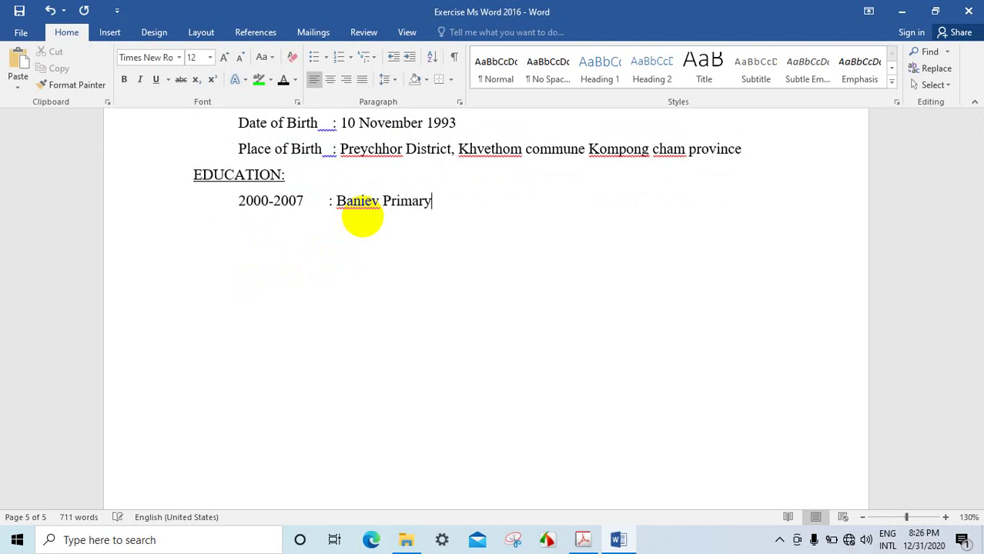
text(Sch)
text(ool)
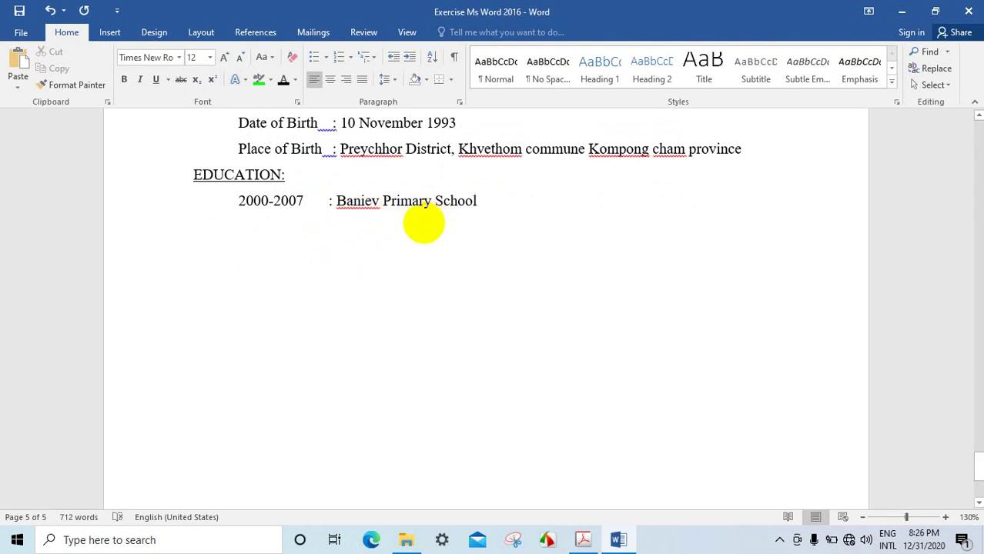
key(Return)
Add the tab-aligned entry '2007-2009 : Baniev High School', correcting the typo
key(Tab)
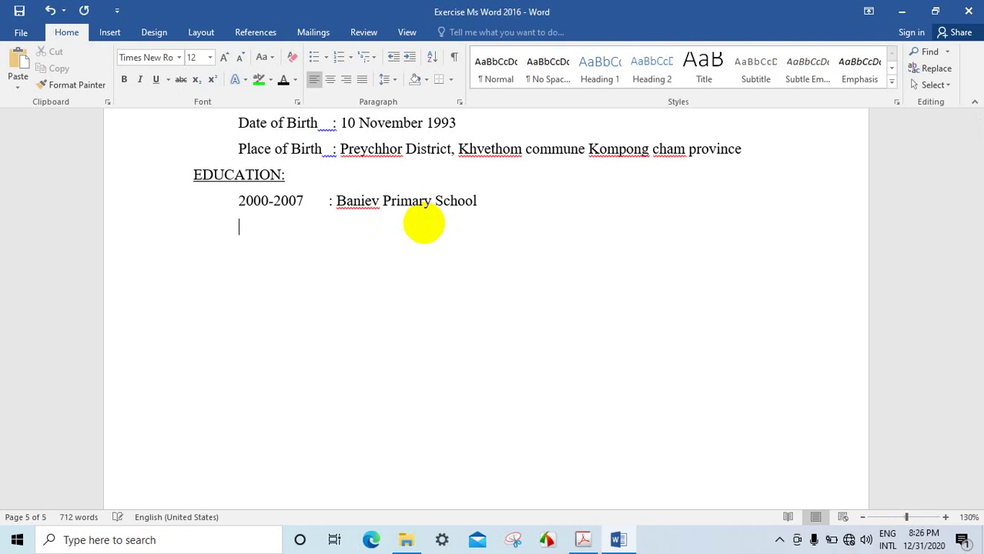
text(20)
text(07-)
text(20)
text(09)
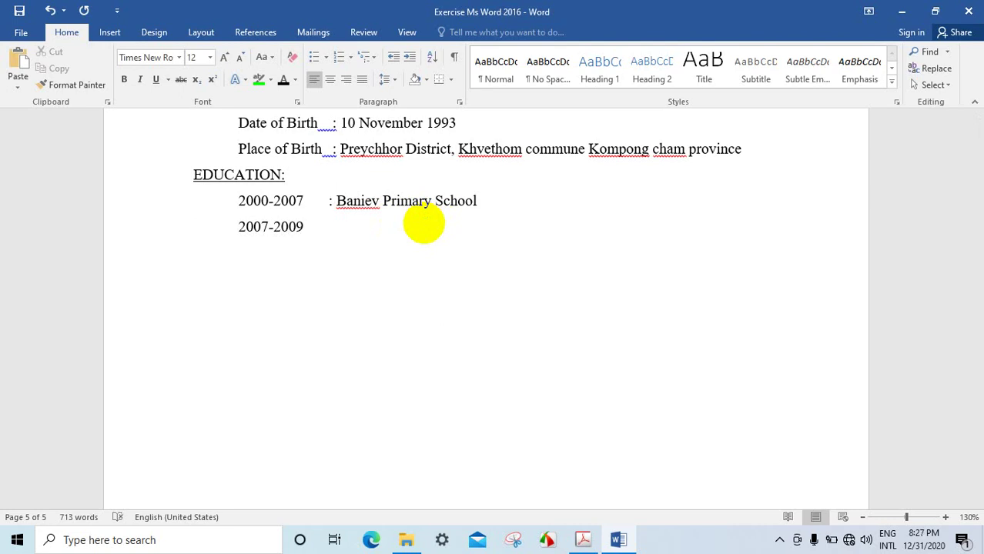
key(Tab)
text(: )
text(B)
text(ani)
text(ev )
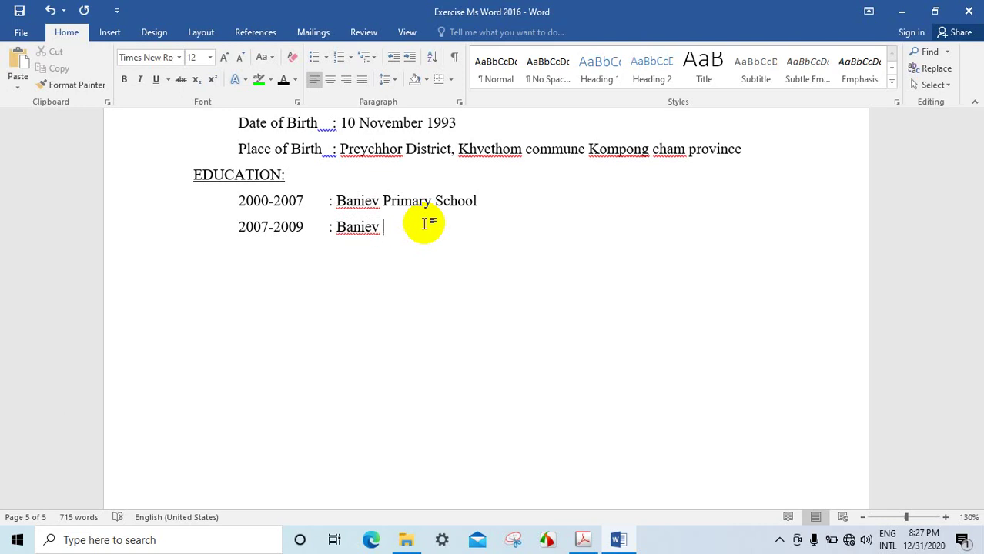
text(Hi)
text(fh)
key(BackSpace)
key(BackSpace)
key(BackSpace)
text(gh Sc)
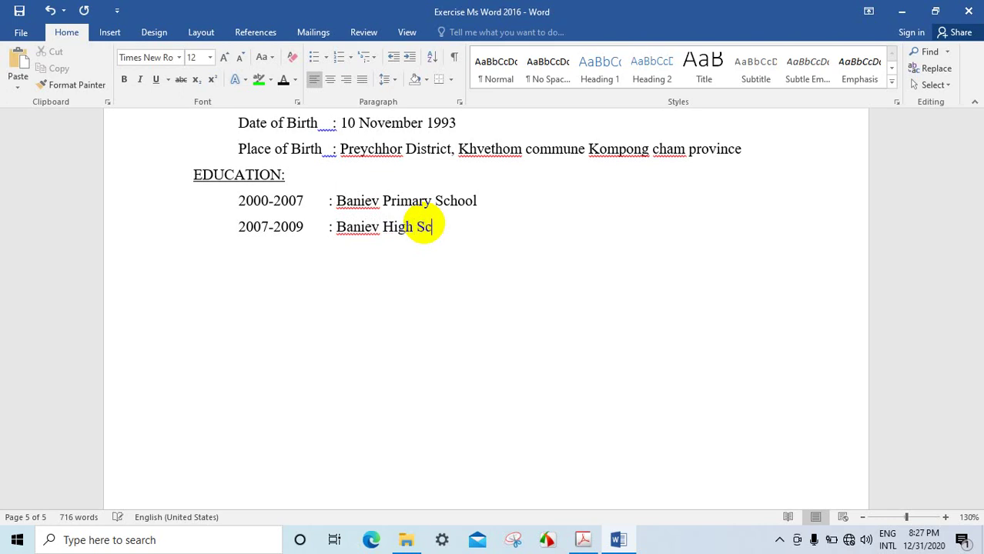
text(hool)
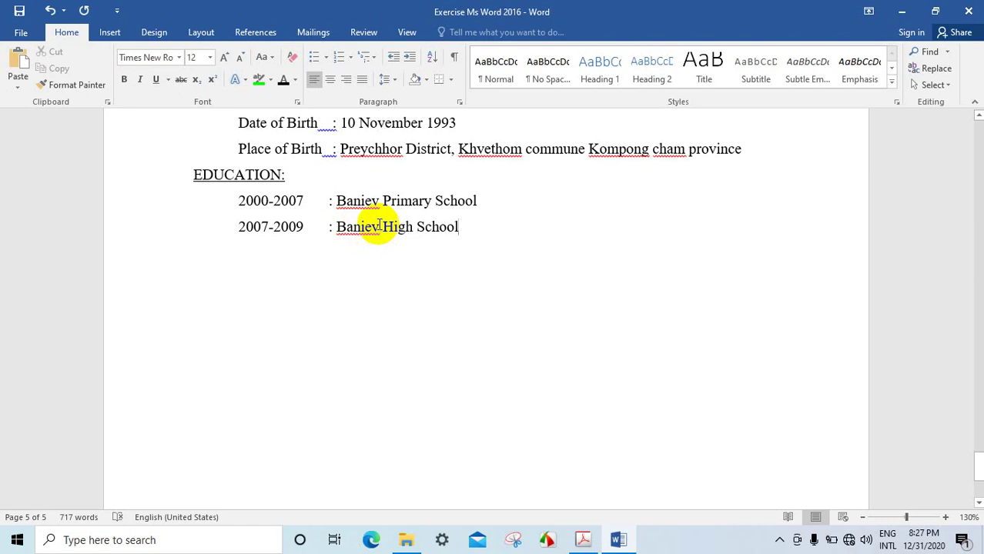
Insert the missing part of the school name before 'Baniev', add a new line, and return to the Acrobat reference PDF
click(333, 227)
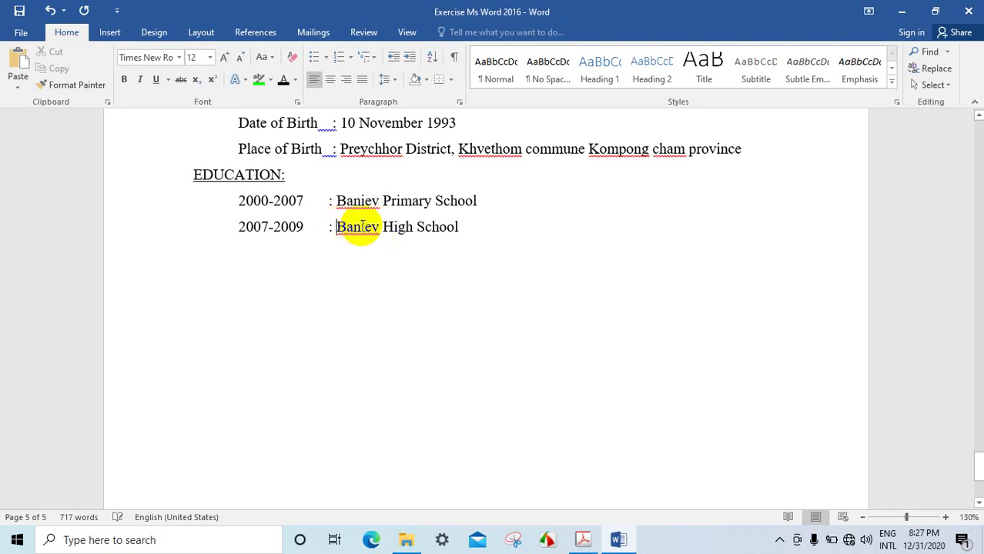
text(Meas)
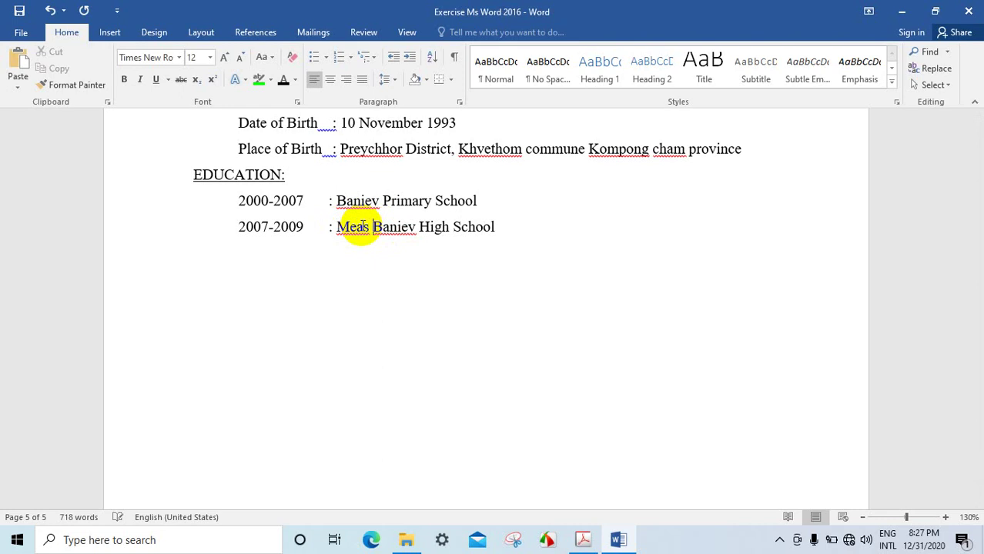
text( S)
text(p)
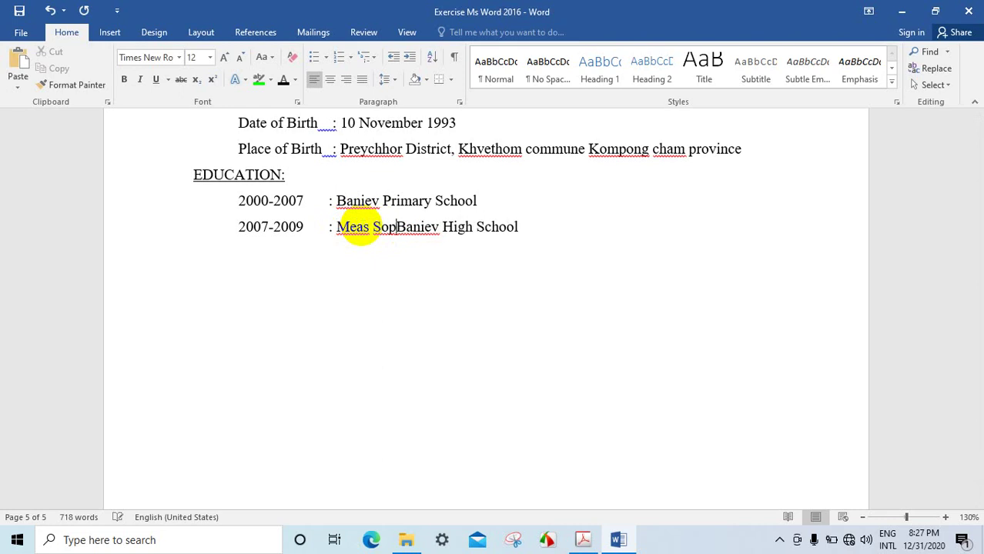
text(ea)
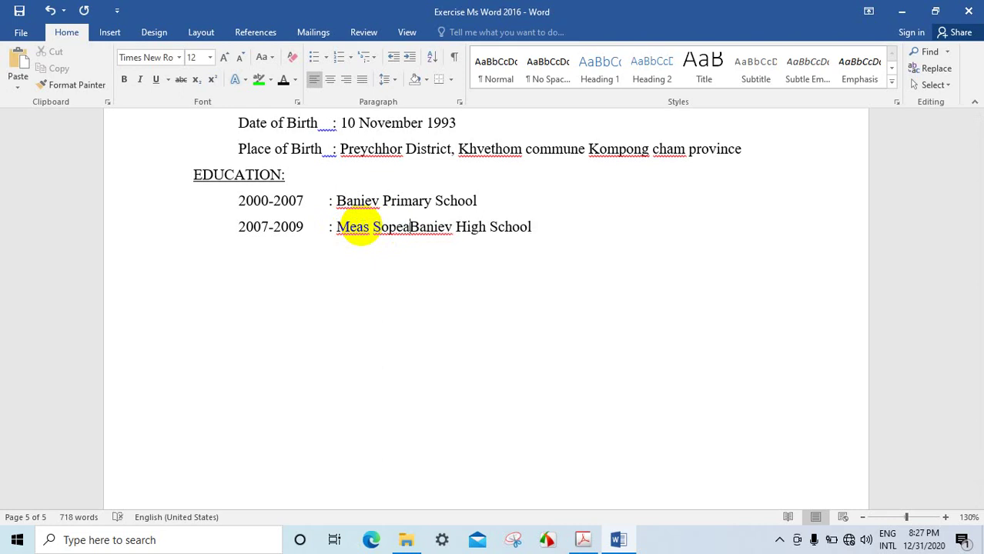
key(BackSpace)
key(BackSpace)
text(hea)
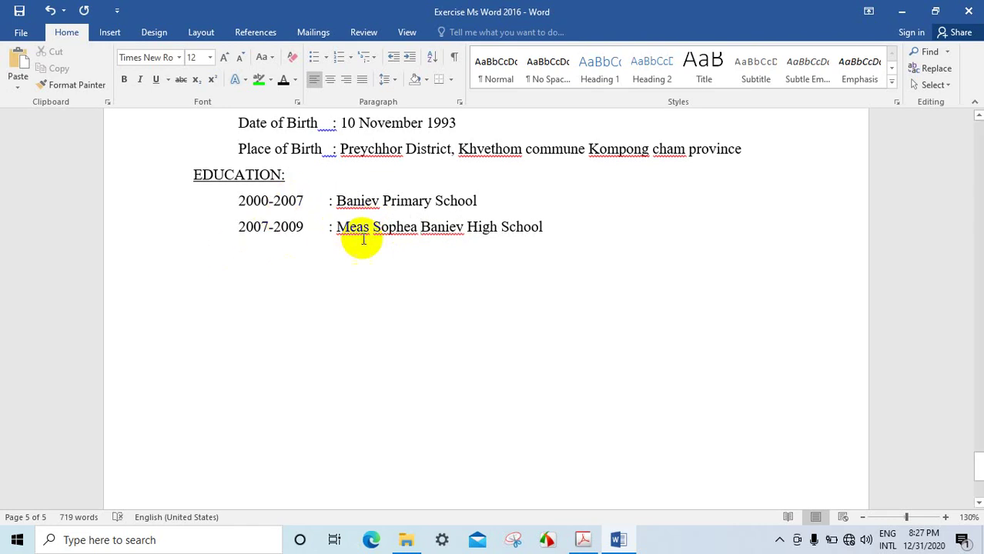
click(554, 228)
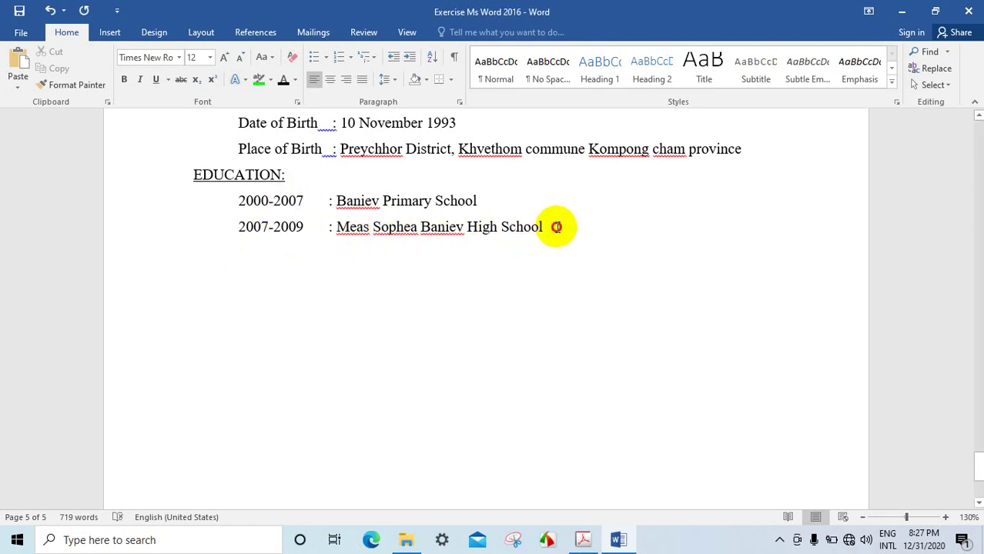
key(Return)
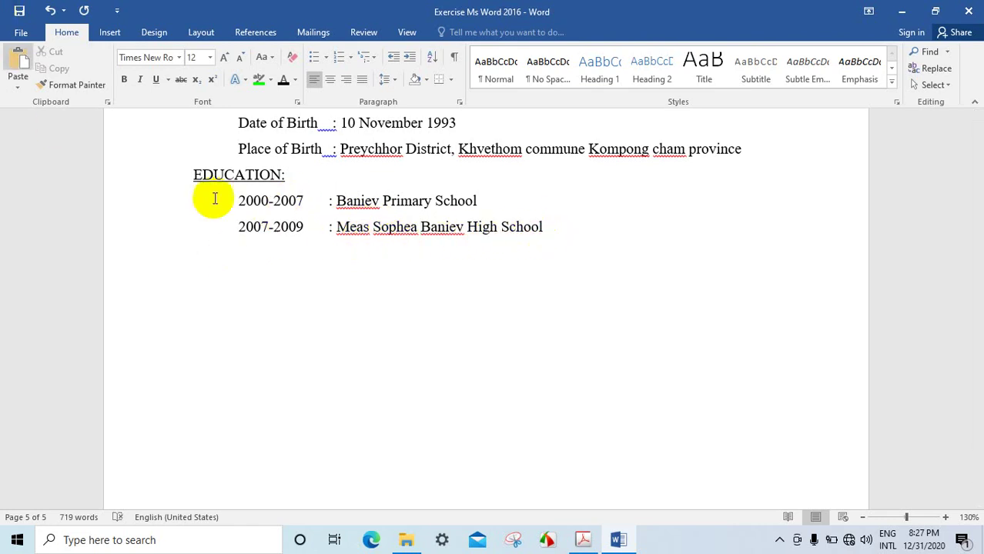
mouse_move(617, 541)
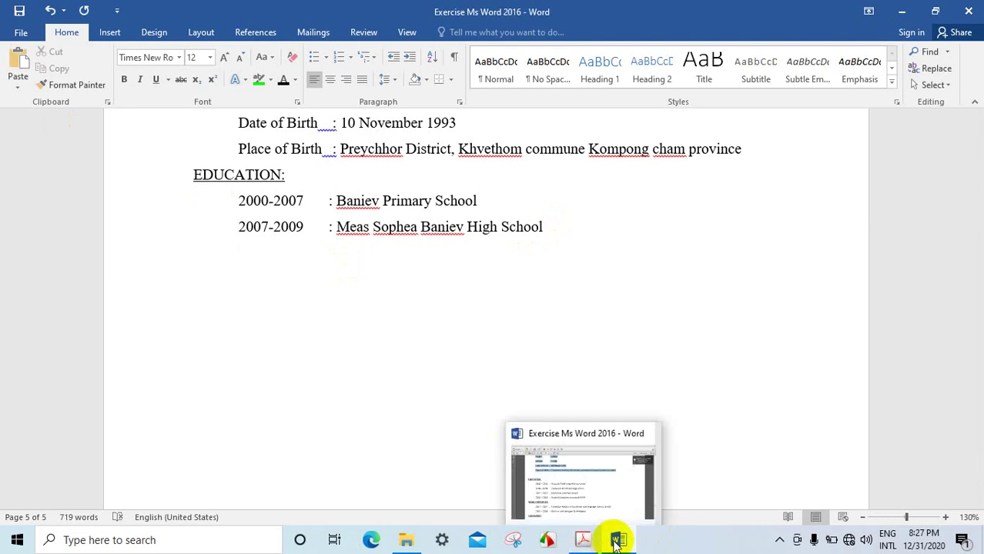
click(585, 539)
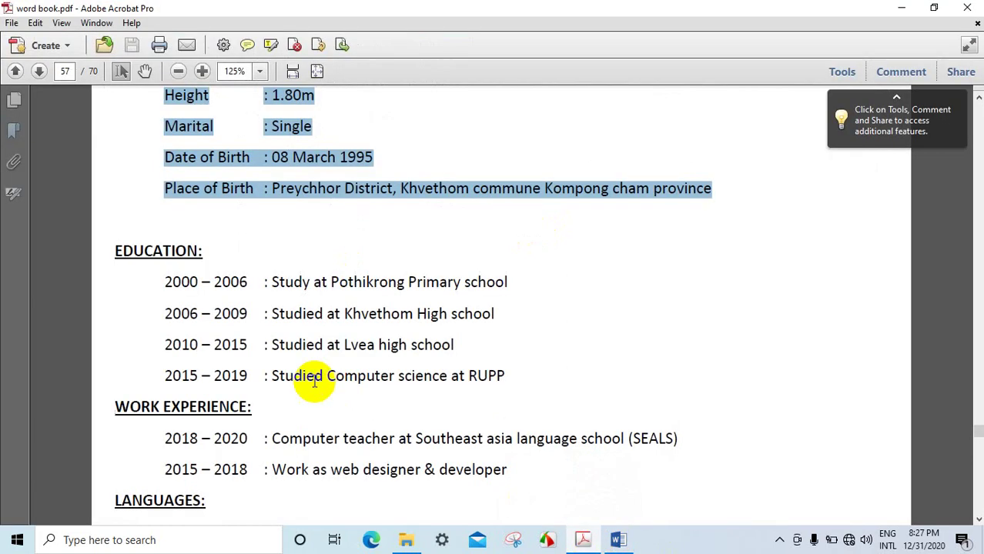
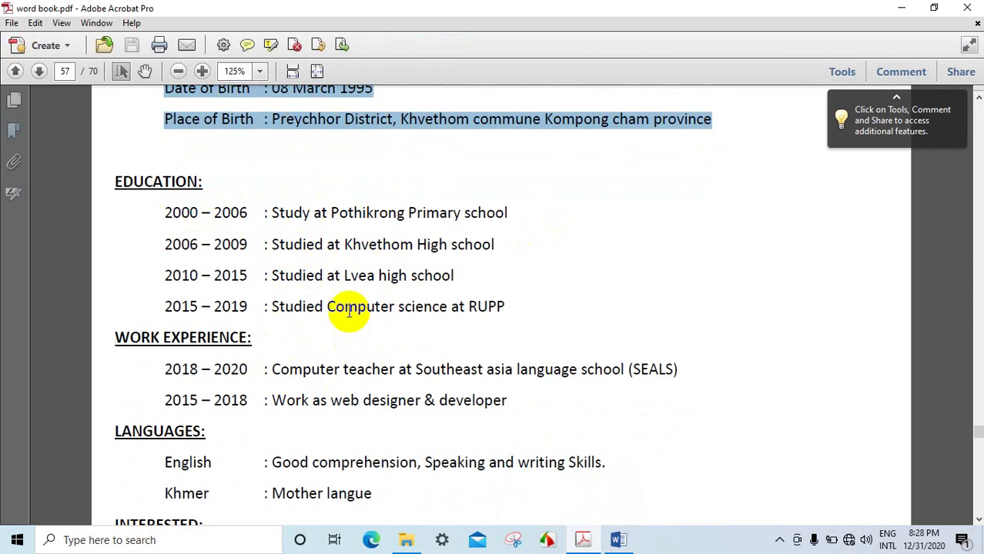
Start a new indented Education entry dated 2009-2012, followed by a tabbed colon
click(623, 543)
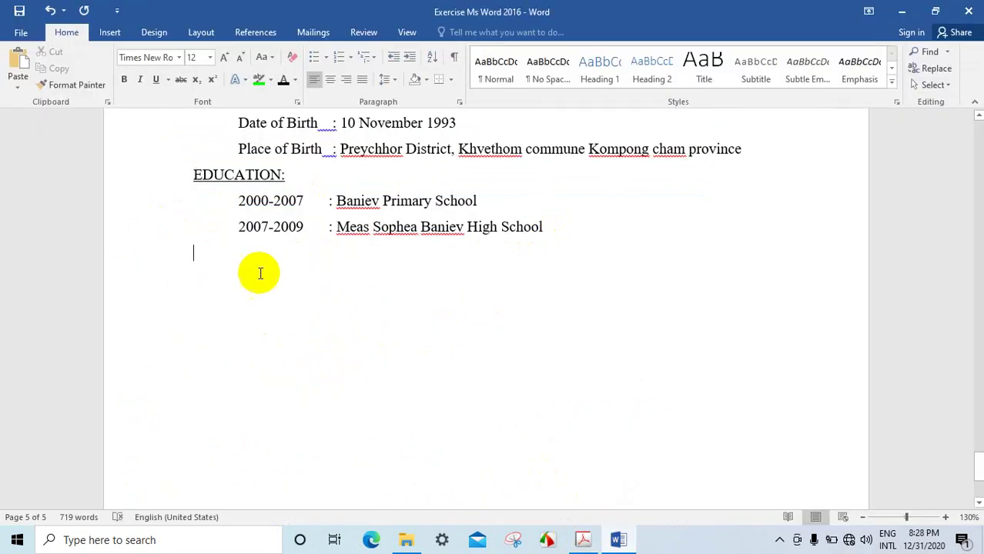
key(Tab)
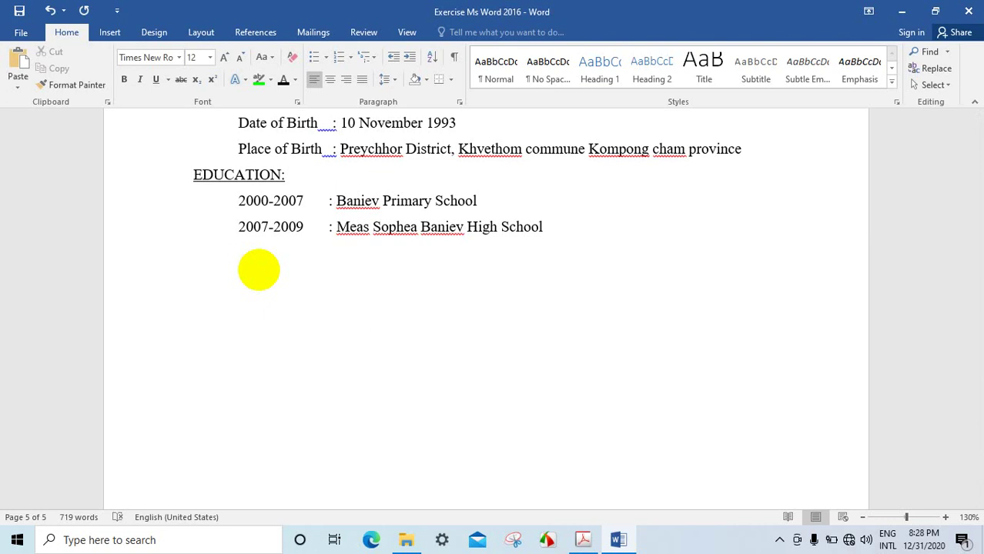
text(20)
text(00)
key(BackSpace)
text(9)
text(-20)
text(12)
key(Tab)
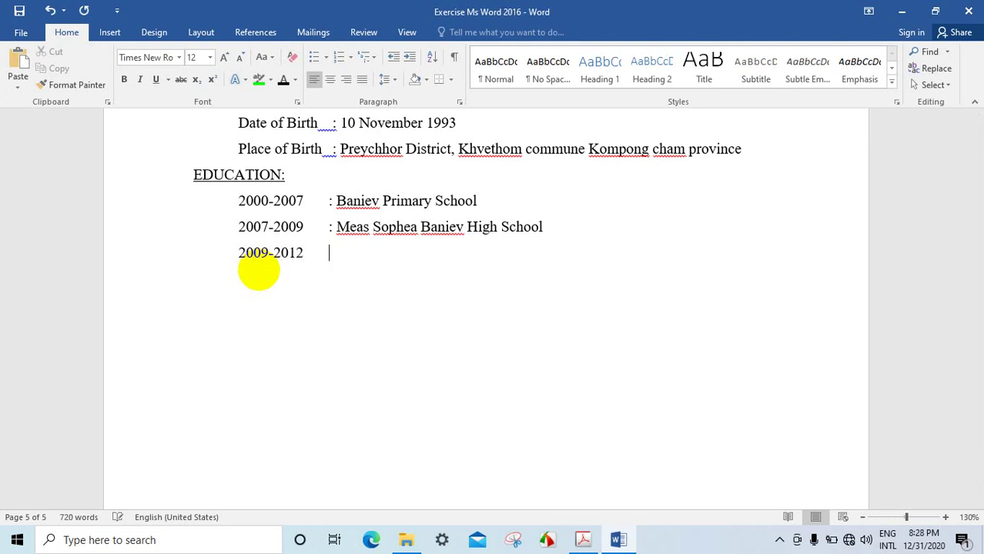
text(:)
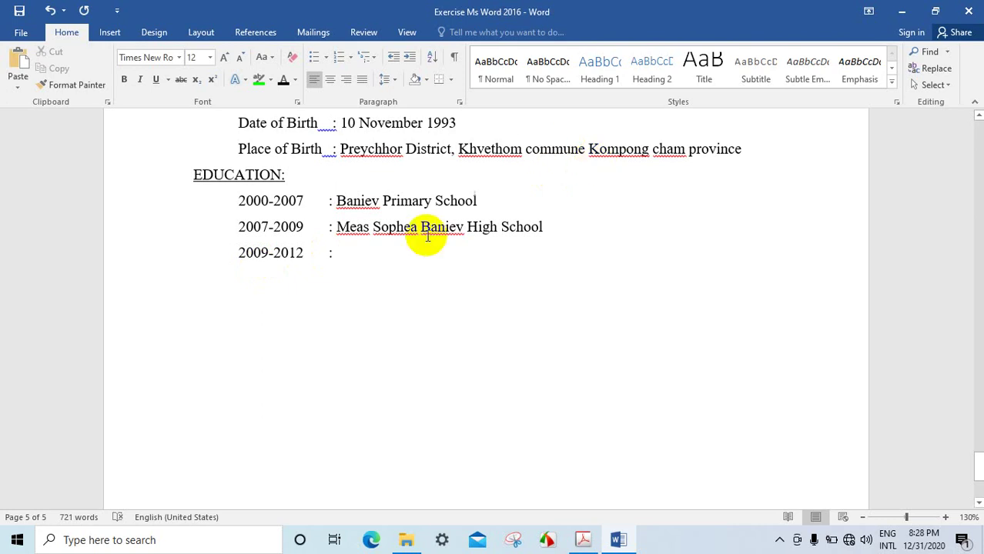
Paste the high school name from the line above after the colon, then begin an indented new line
drag(543, 226, 332, 230)
key(ctrl+c)
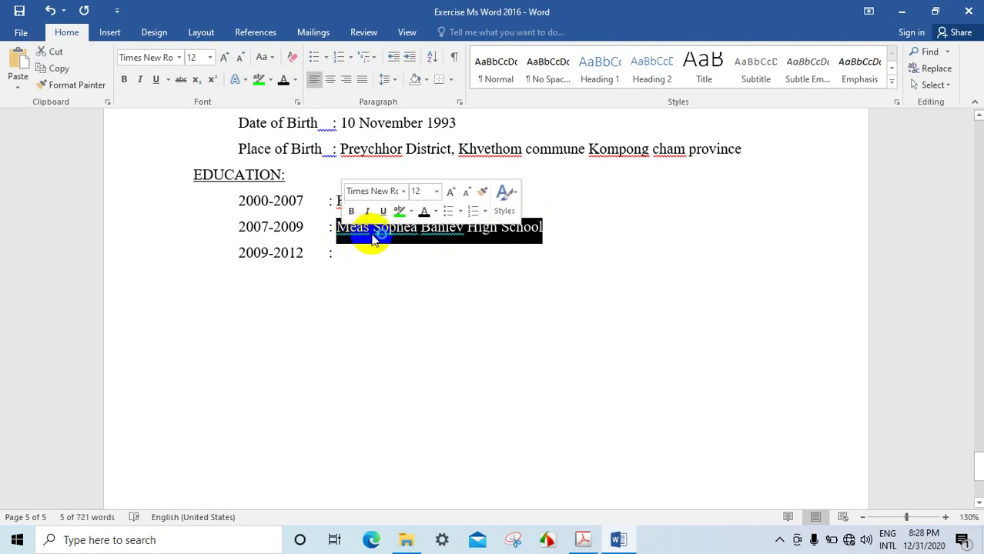
click(347, 259)
key(ctrl+v)
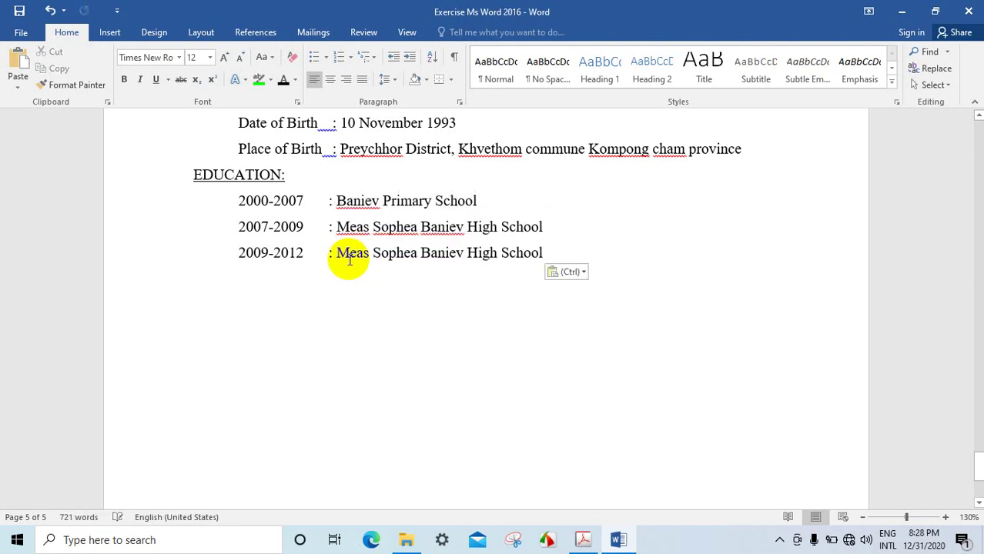
scroll(553, 213, down, 2)
scroll(553, 213, up, 2)
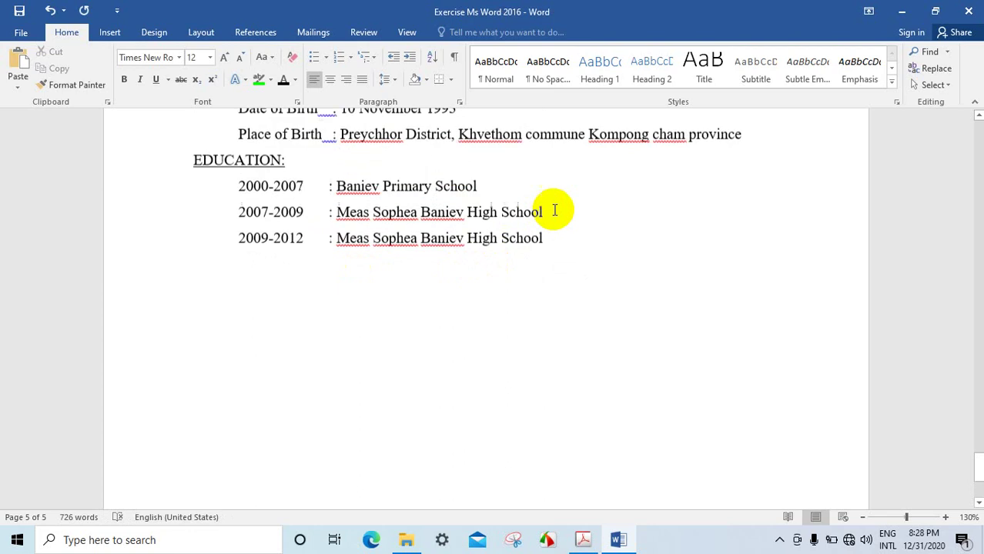
key(Return)
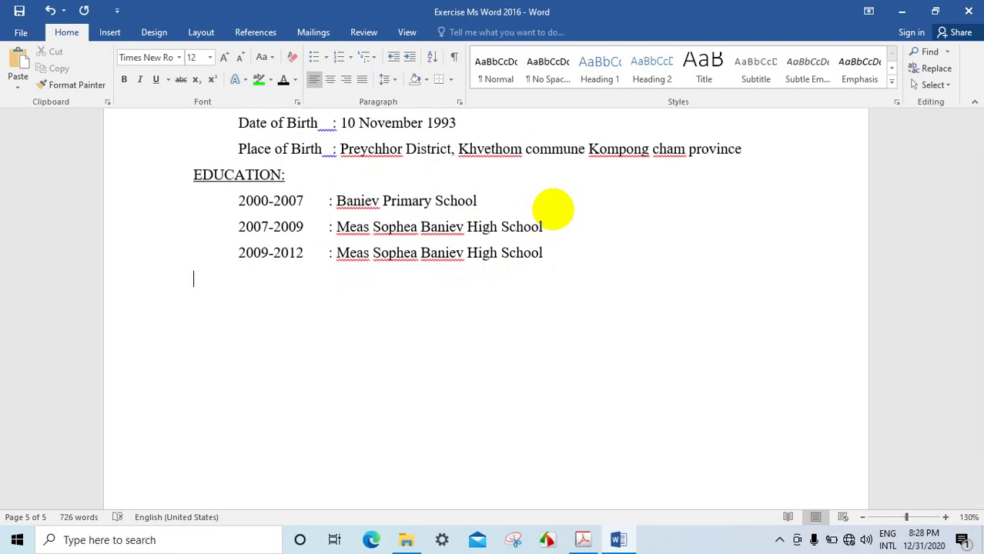
key(Tab)
Type the entry '2012-2017 : Angkor Khmera University' and start a new line below it
text(2)
text(012)
text(-2)
text(0)
text(17)
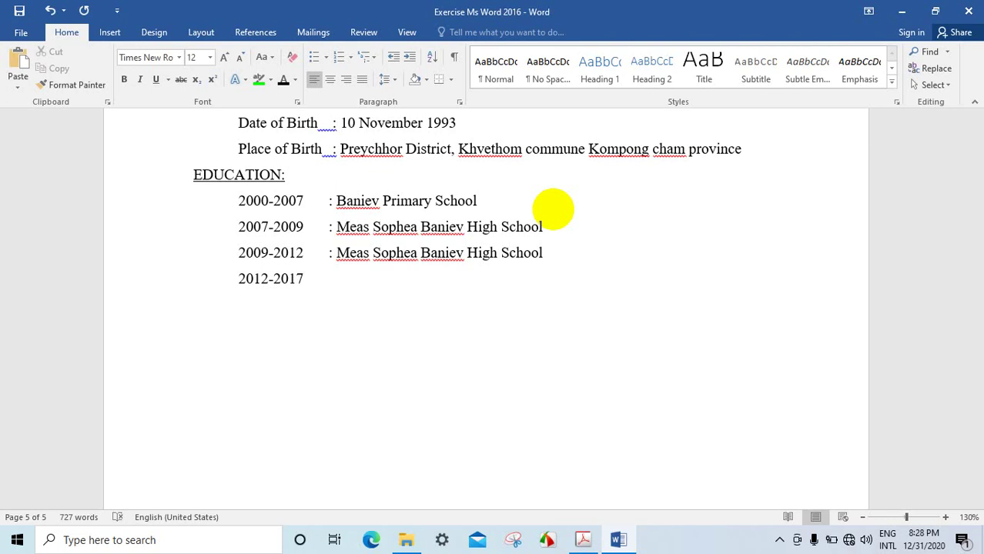
key(Tab)
text(:)
text( An)
text(gk)
text(or )
text(Khme)
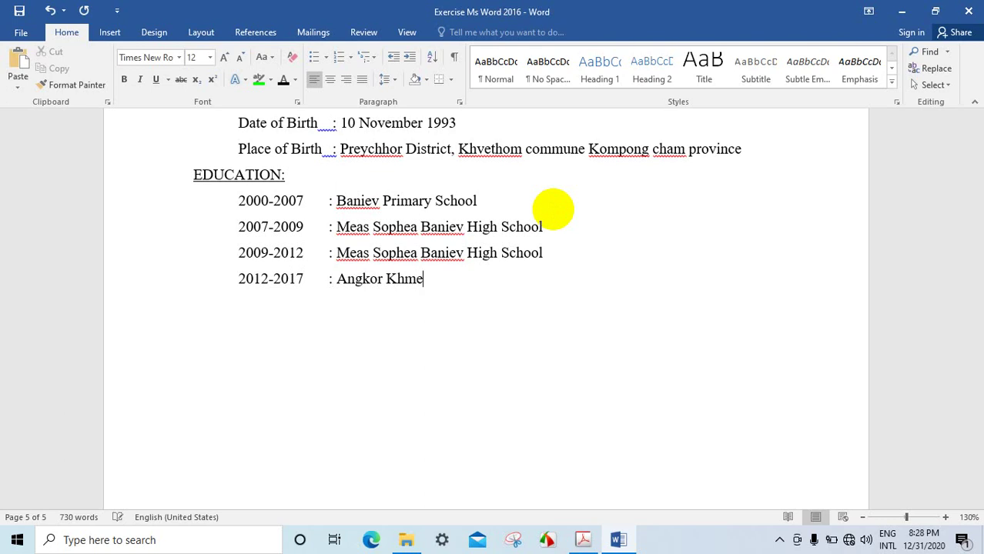
text(ma)
key(BackSpace)
text(ra)
key(BackSpace)
key(BackSpace)
key(BackSpace)
key(BackSpace)
text(r)
text(a )
text(Un)
text(iver)
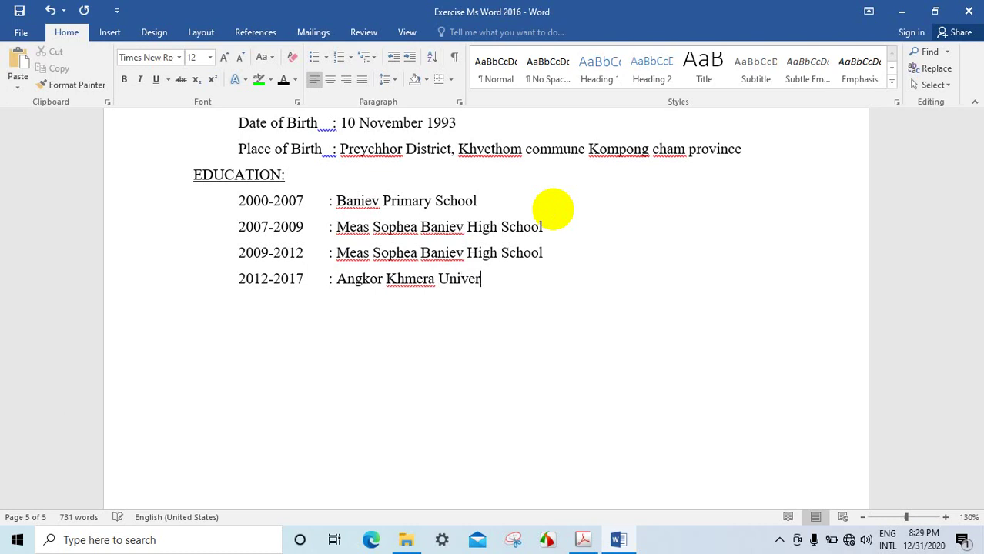
text(sit)
text(y)
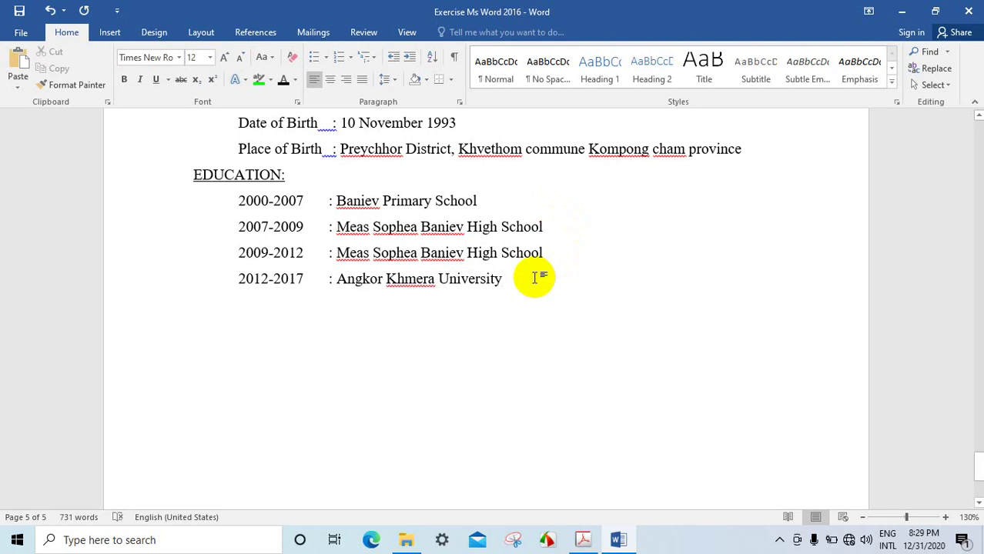
key(Return)
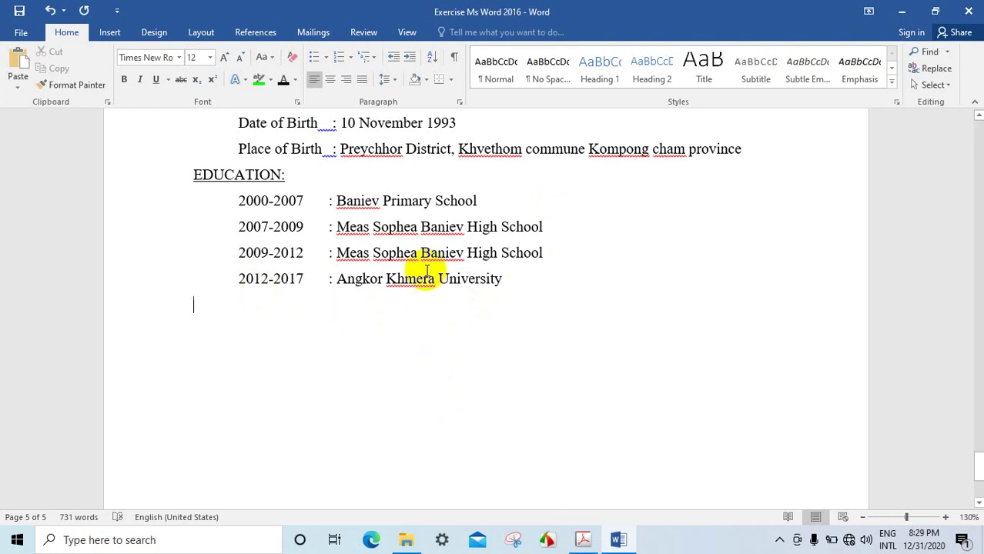
scroll(429, 270, up, 1)
scroll(428, 270, down, 2)
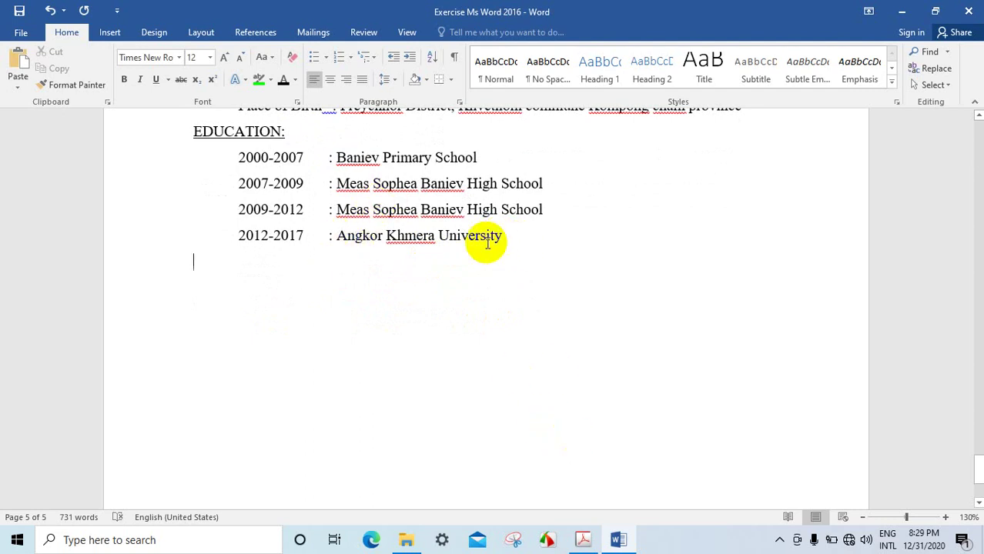
click(579, 540)
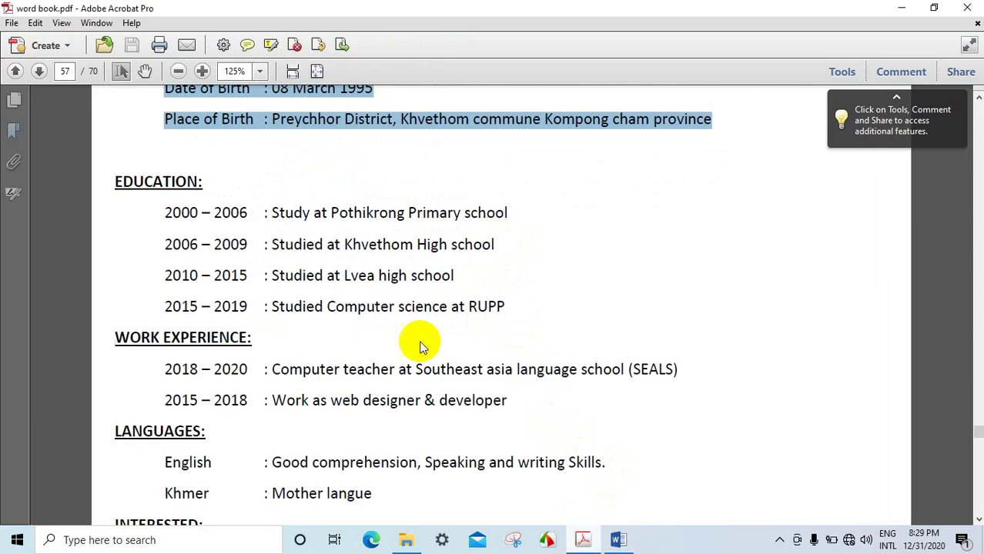
scroll(166, 289, down, 4)
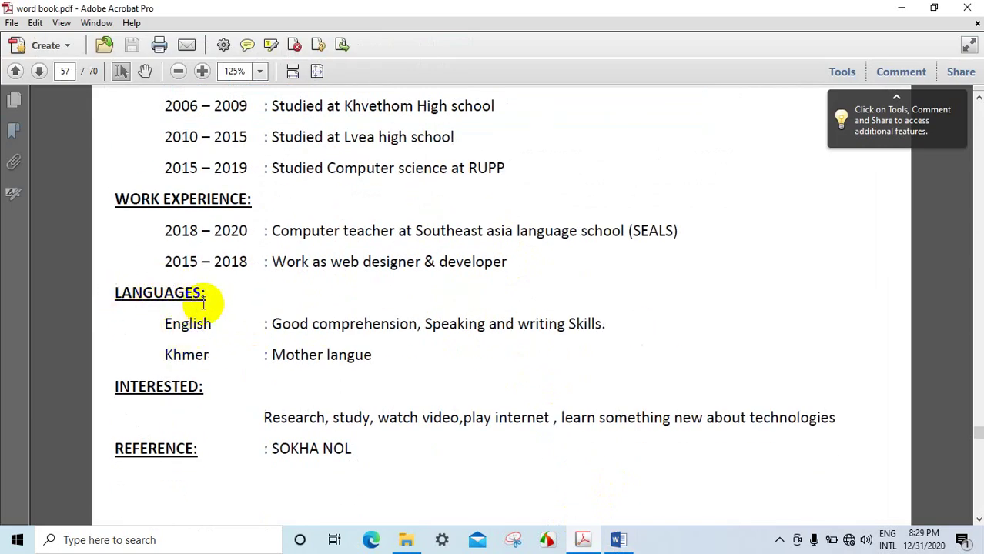
scroll(152, 295, up, 2)
click(114, 268)
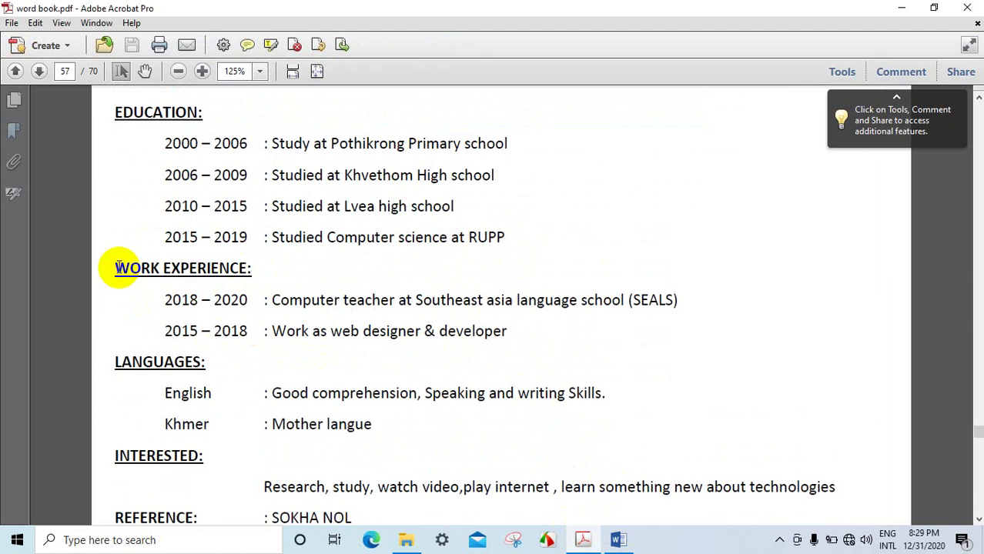
click(114, 268)
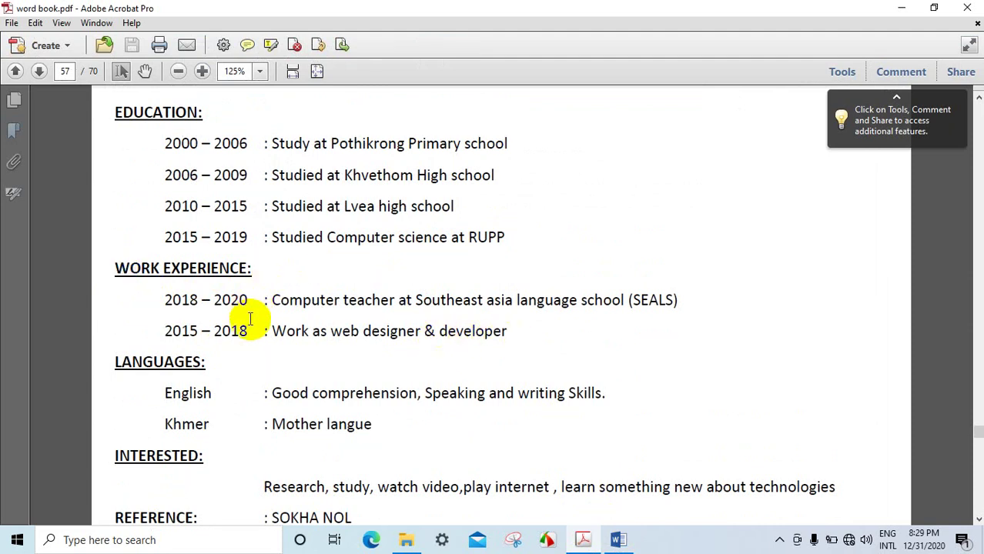
scroll(440, 342, down, 1)
scroll(441, 342, down, 1)
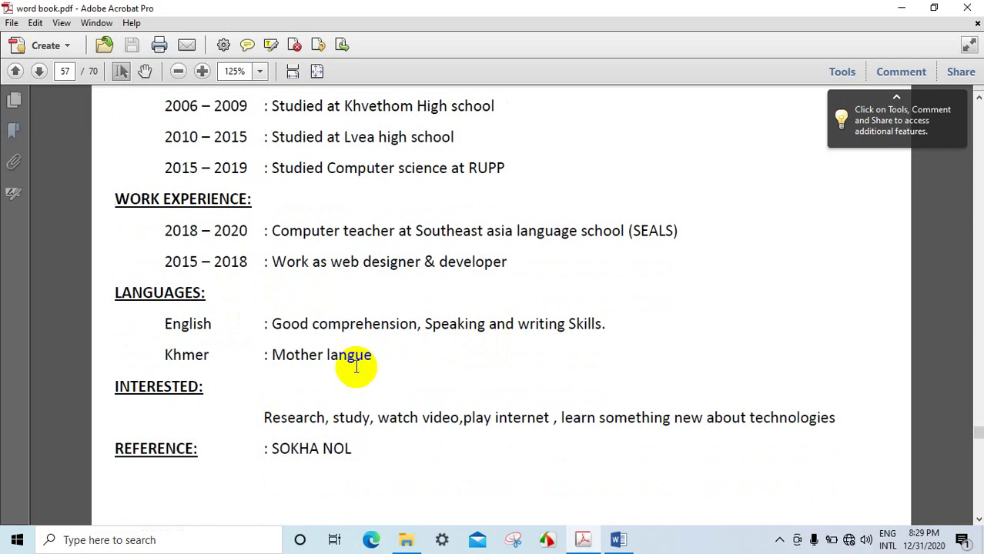
scroll(357, 368, up, 2)
scroll(272, 333, down, 2)
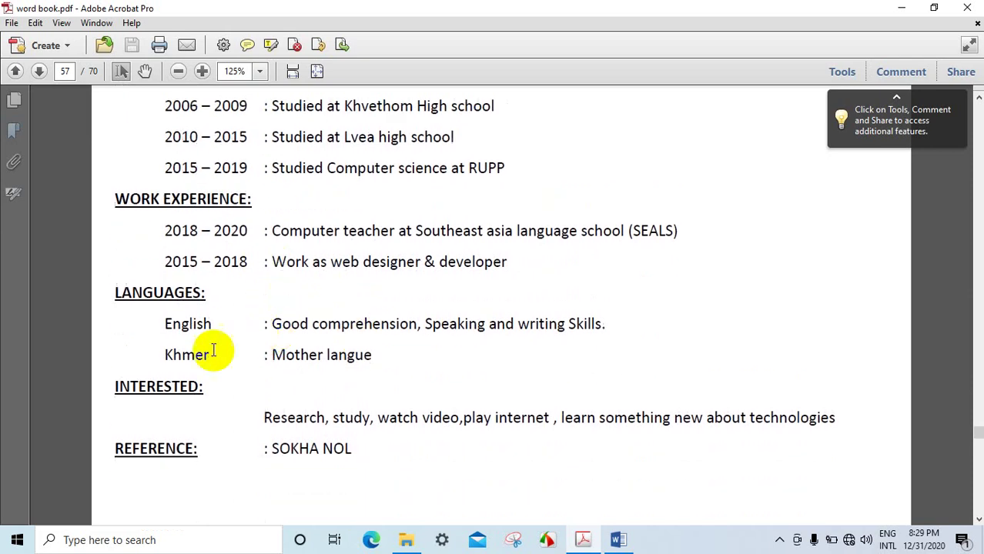
Type 'Work Experience:' and format it as an underlined, uppercase WORK EXPERIENCE: heading
click(619, 540)
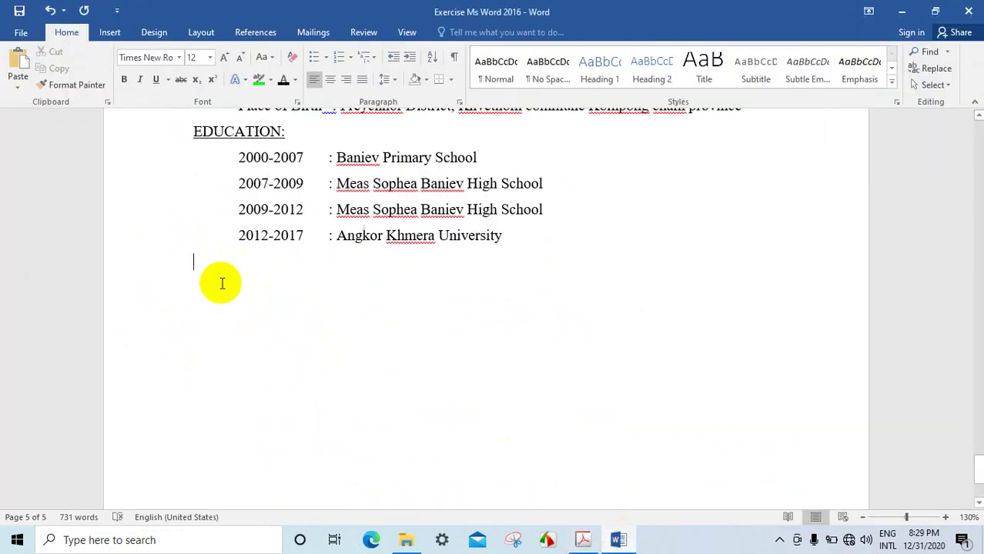
text(W)
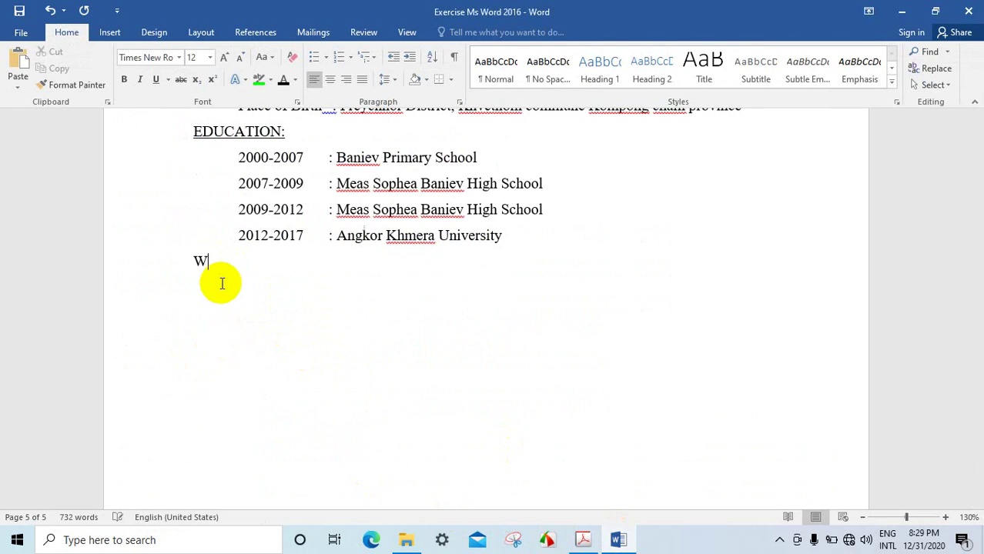
text(or)
text(k)
text( Ex)
text(peri)
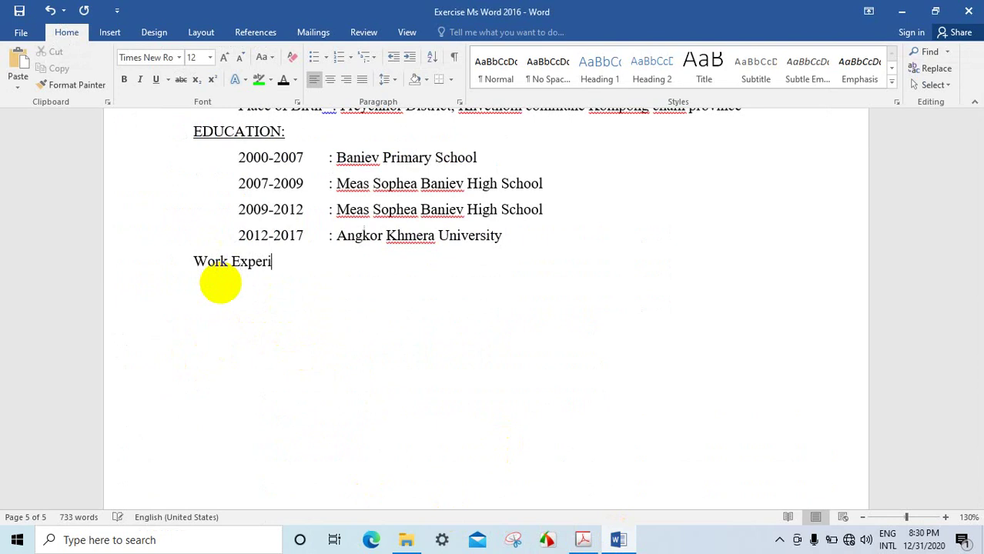
text(enc)
text(e:)
drag(257, 262, 208, 263)
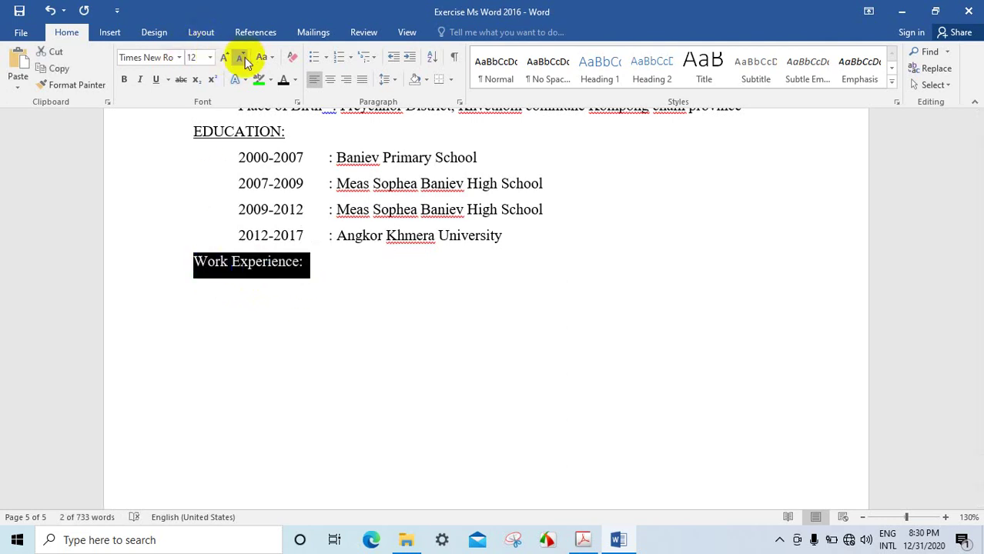
click(270, 61)
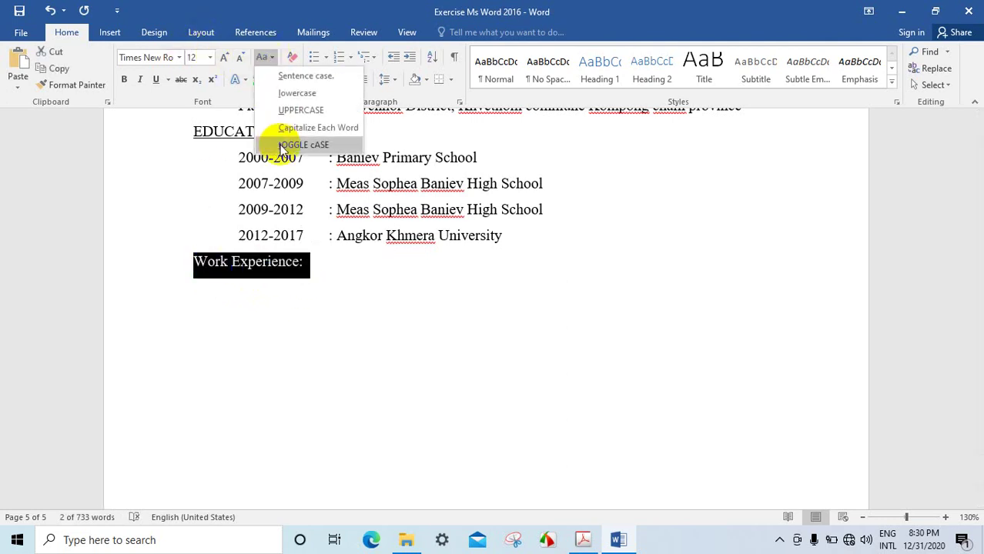
click(308, 110)
click(155, 79)
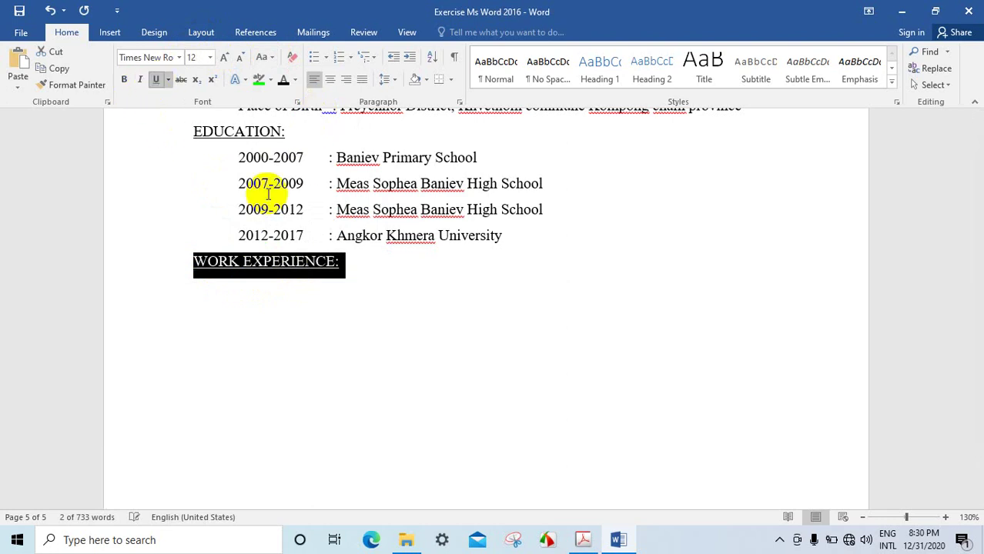
click(352, 270)
Start an indented, non-underlined line below the heading
key(Return)
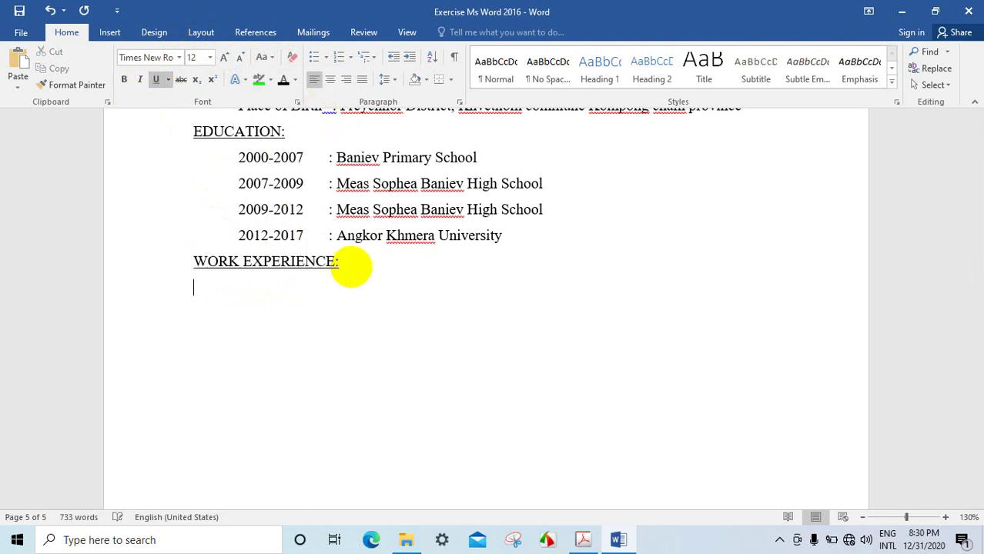
click(158, 80)
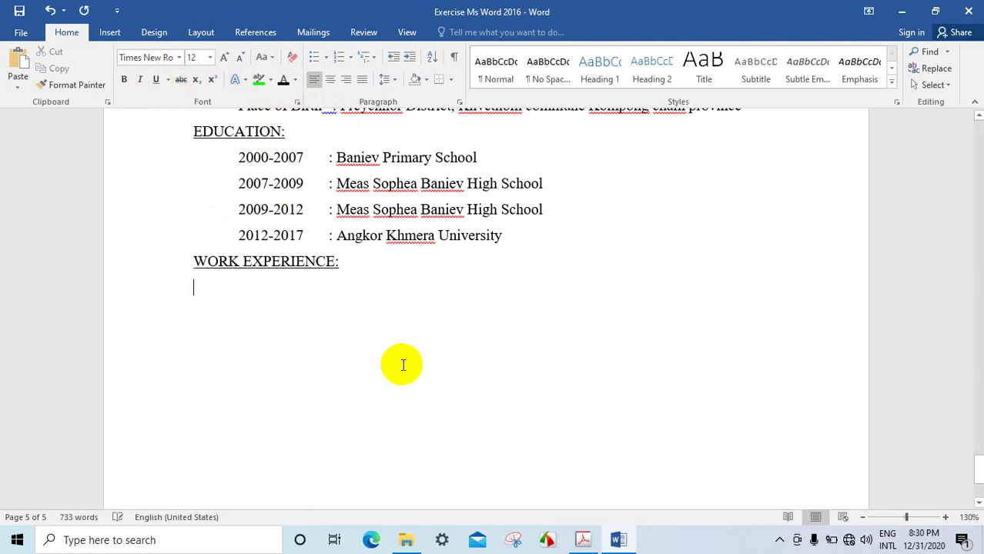
key(Tab)
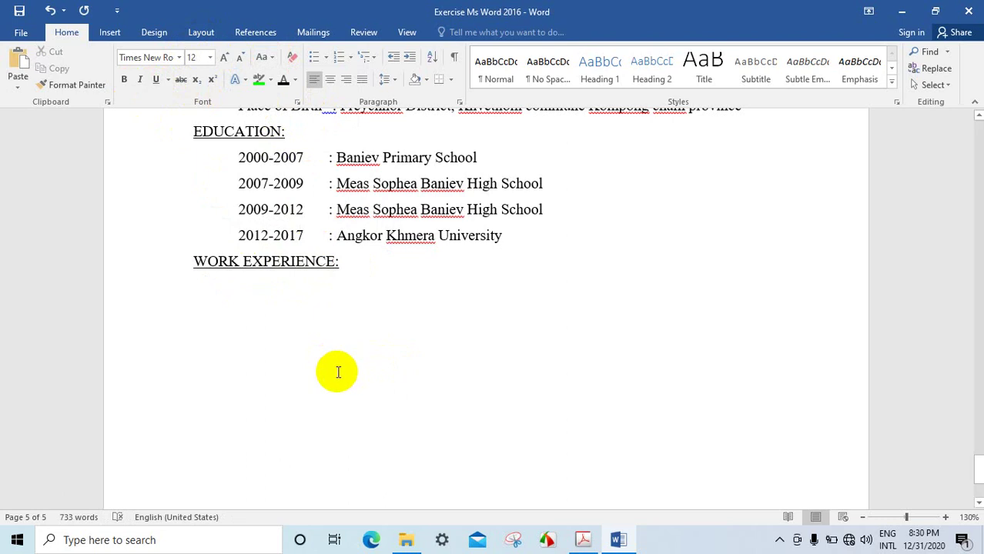
scroll(339, 370, down, 1)
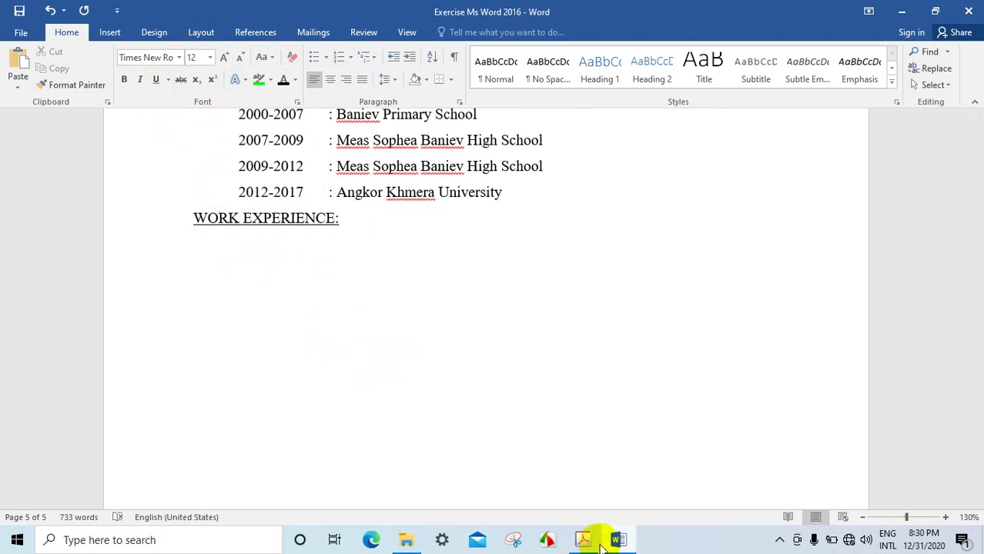
After checking the sample CV, type '2014-2017 : Taught the students at Choumkiri Dristrict'
click(584, 539)
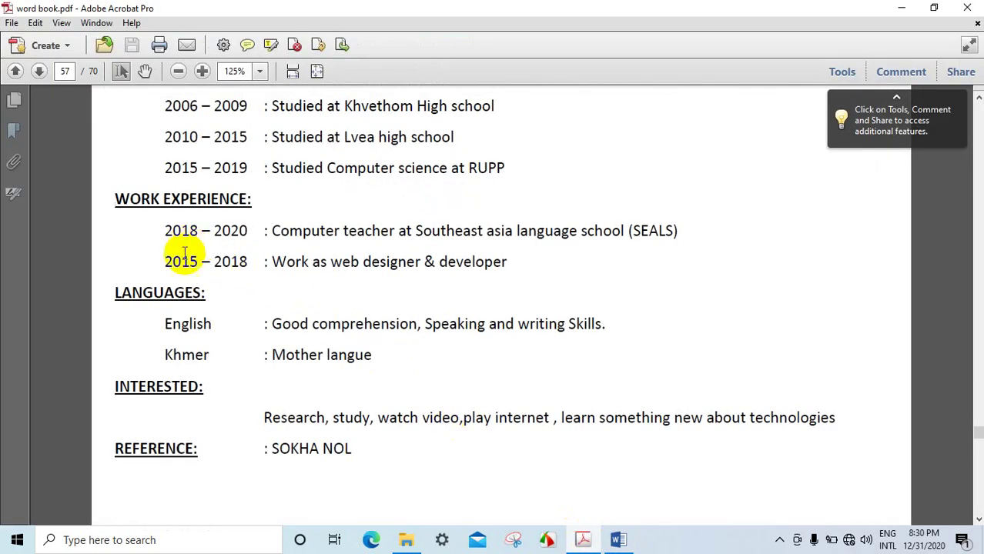
click(618, 540)
scroll(289, 277, up, 1)
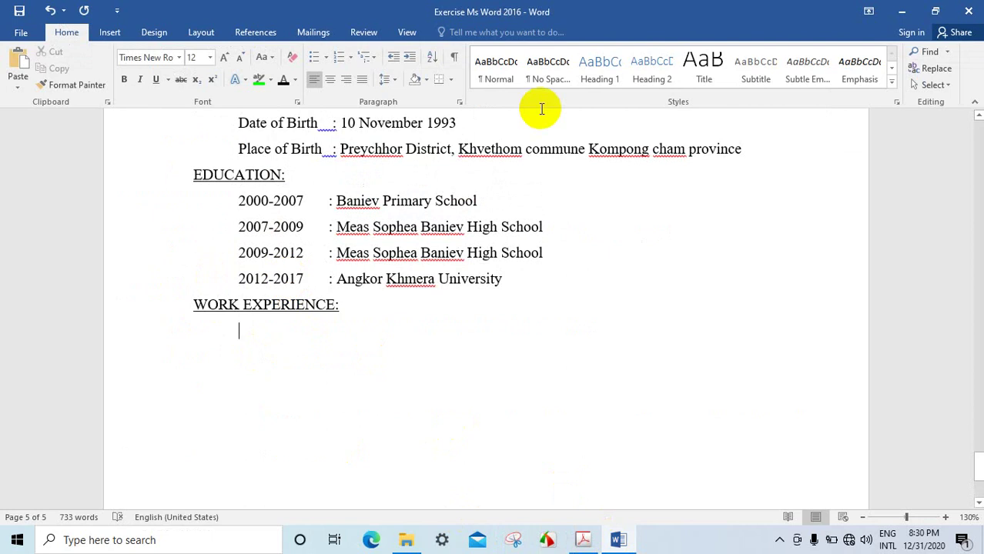
text(20)
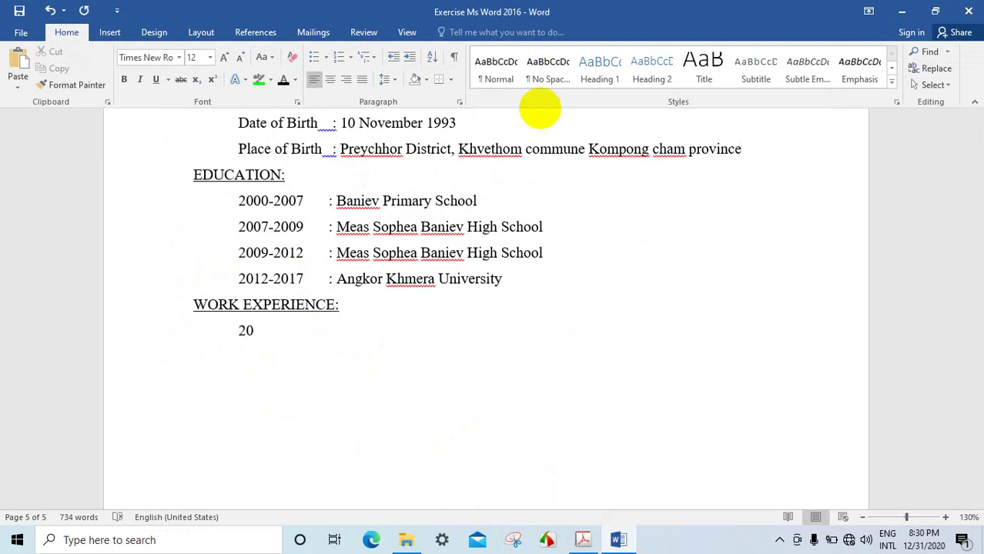
text(14)
text(-)
text(201)
text(6)
key(BackSpace)
key(BackSpace)
text(17)
key(Tab)
text(:)
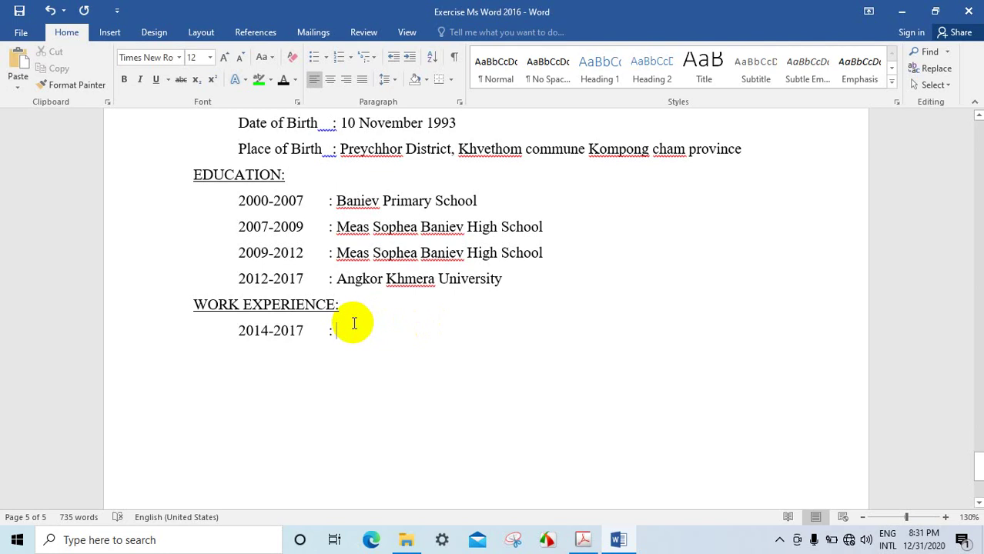
text(T)
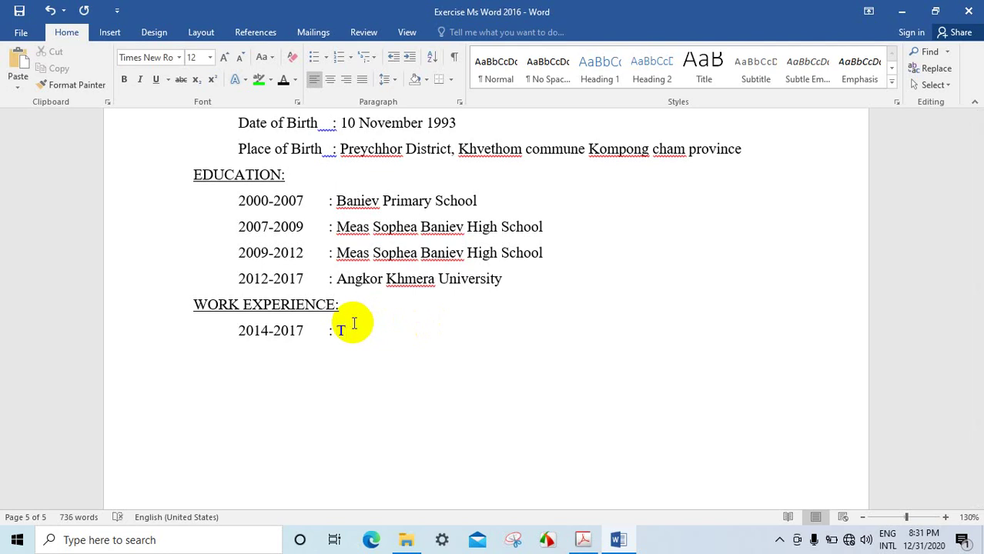
text(a)
text(u)
text(ght)
text( the )
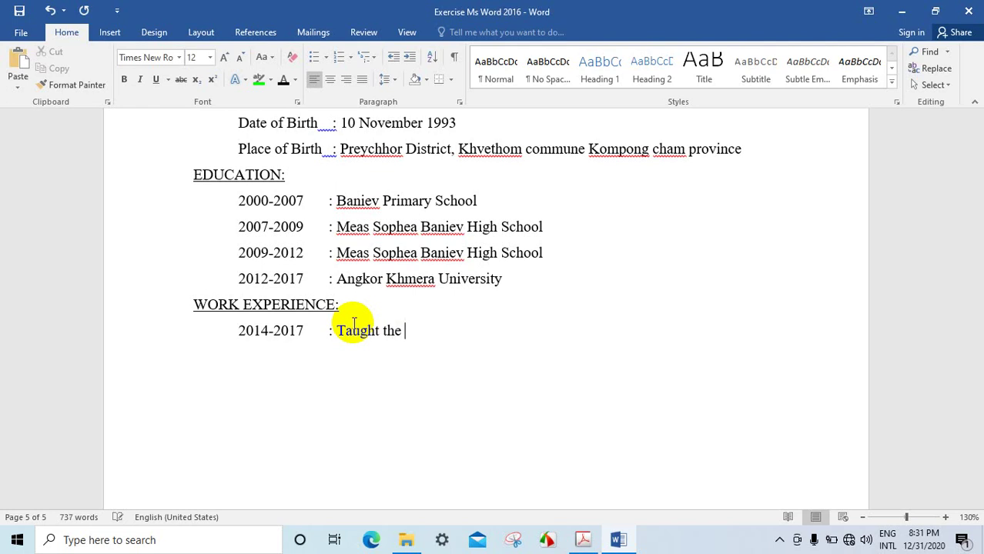
text(s)
text(tuden)
text(t)
text(s)
text( at )
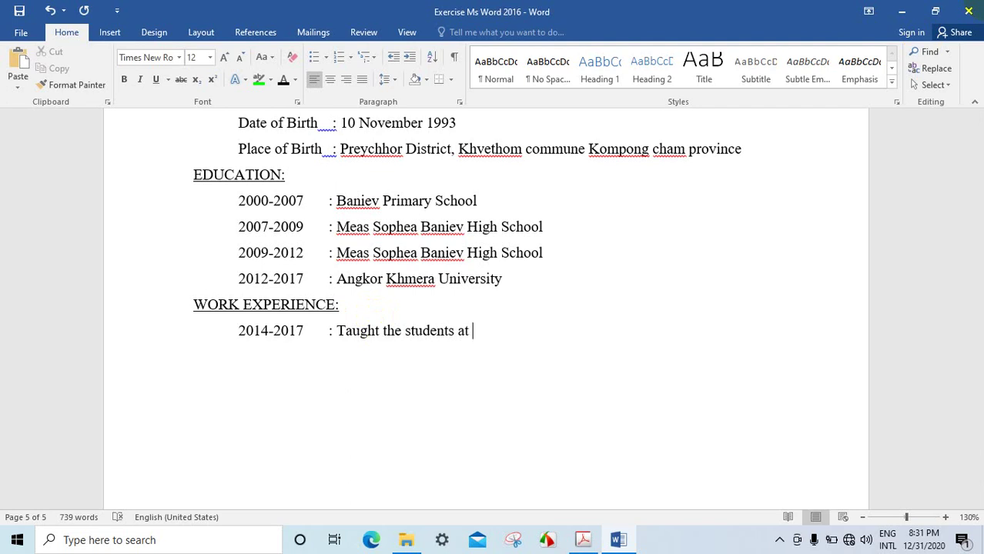
text(Chou)
text(mki)
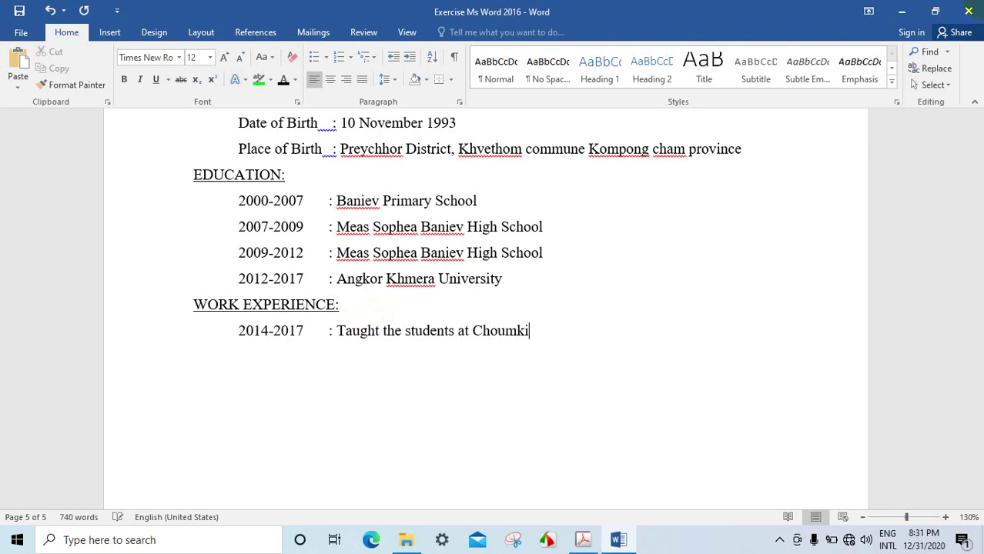
text(ri D)
text(ris)
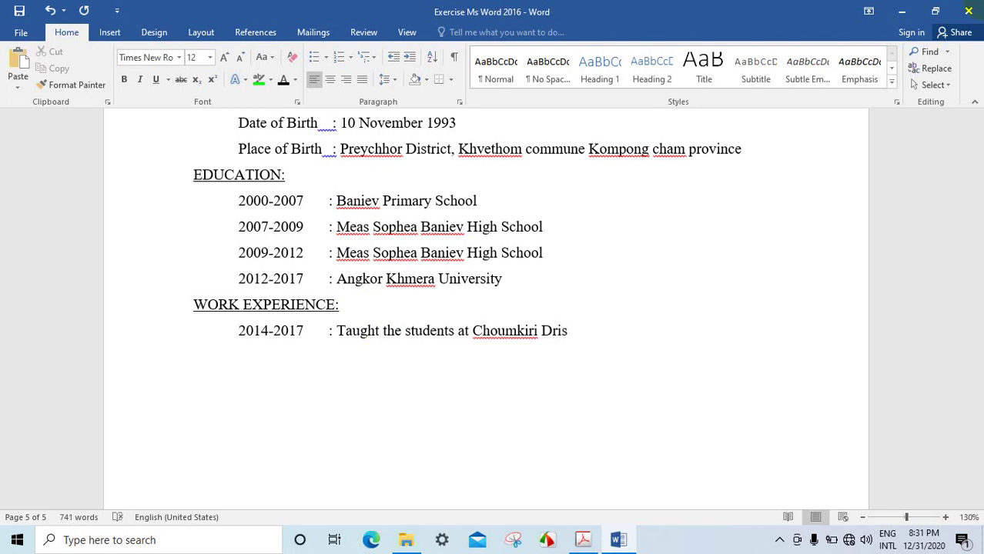
text(tric)
text(t)
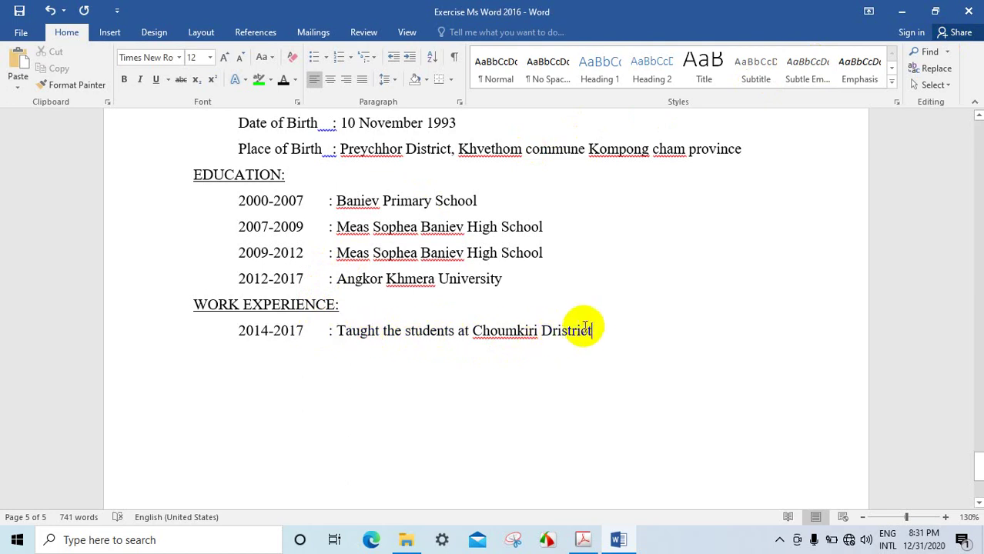
scroll(608, 326, down, 1)
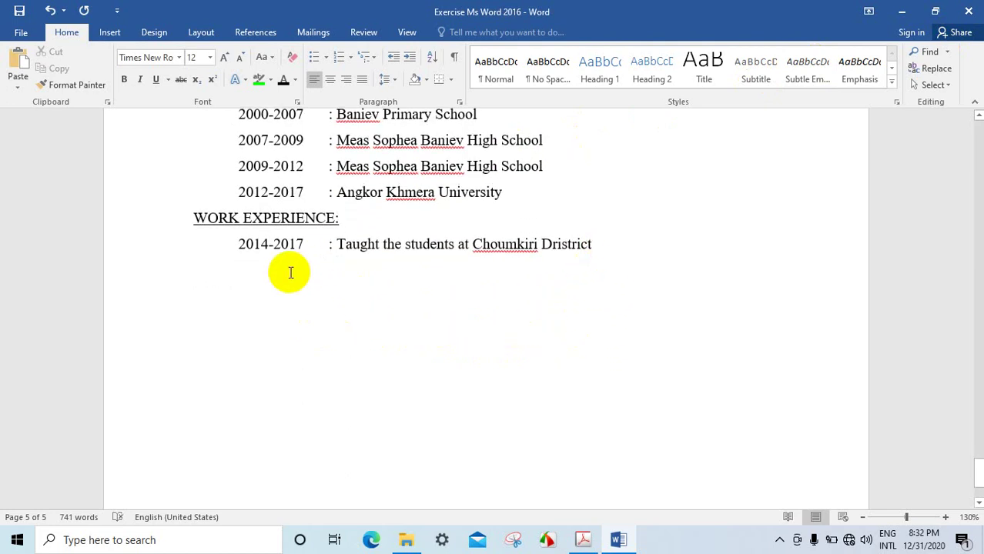
Start a new indented work entry dated 2017-2019, followed by a tabbed colon
key(Return)
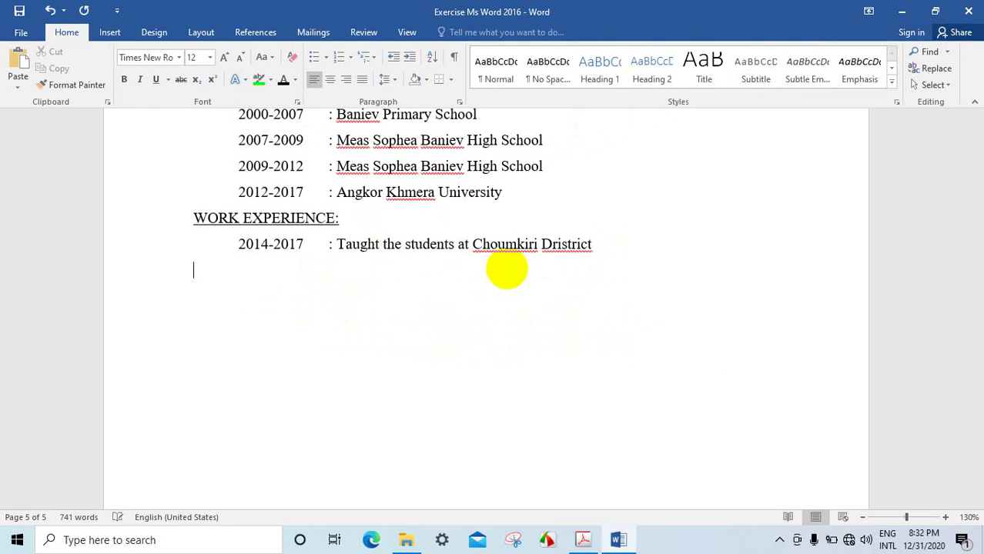
key(Tab)
text(2017)
key(BackSpace)
text(17-)
text(201)
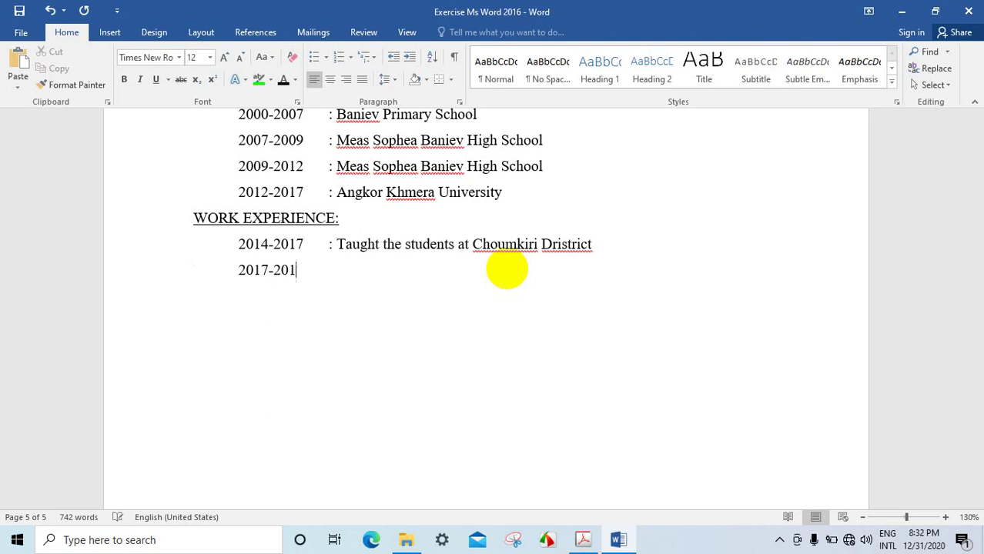
text(9)
key(Tab)
text(:)
Describe it as 'I was a student at the Pedagogy in Takeo Province' and start a new line
text(RTT)
text(C)
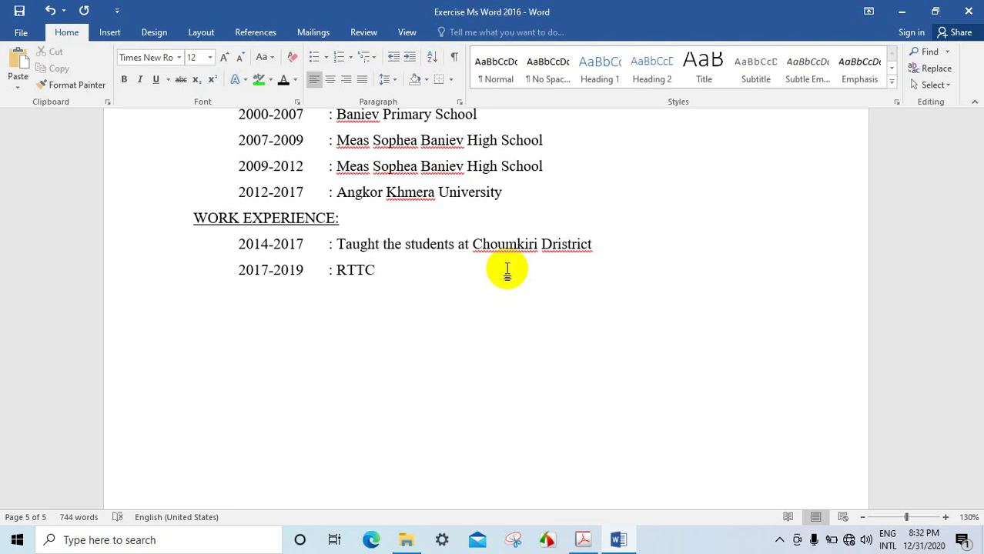
key(BackSpace)
key(BackSpace)
key(BackSpace)
key(BackSpace)
text(I )
text(am)
key(BackSpace)
key(BackSpace)
text(w)
text(as a)
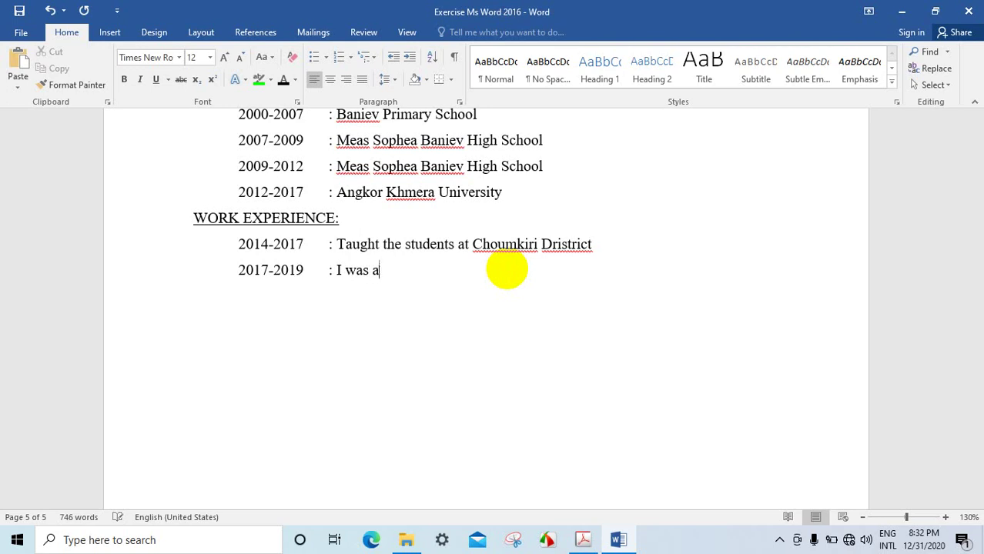
text( studen)
text(t)
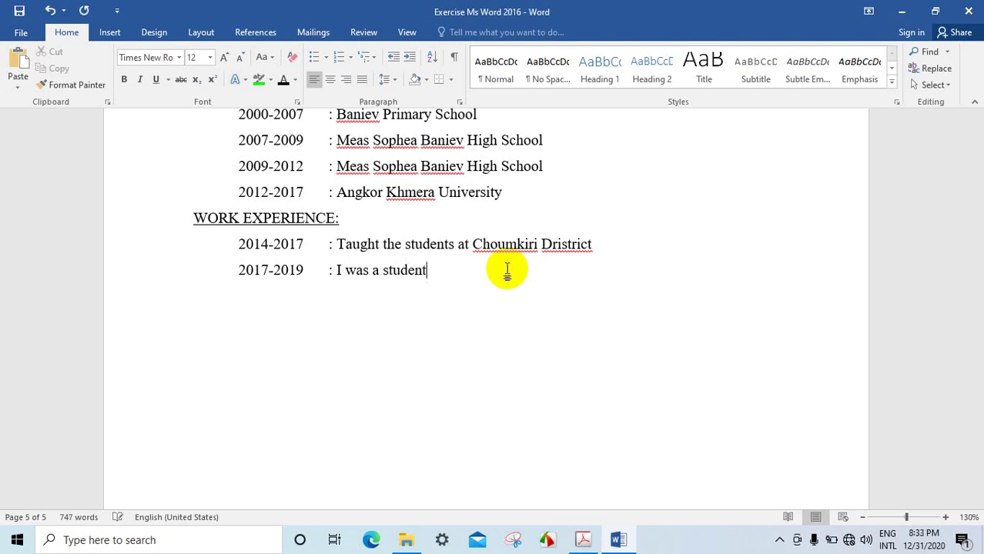
text( a)
text(t )
text(the )
text(P)
text(e)
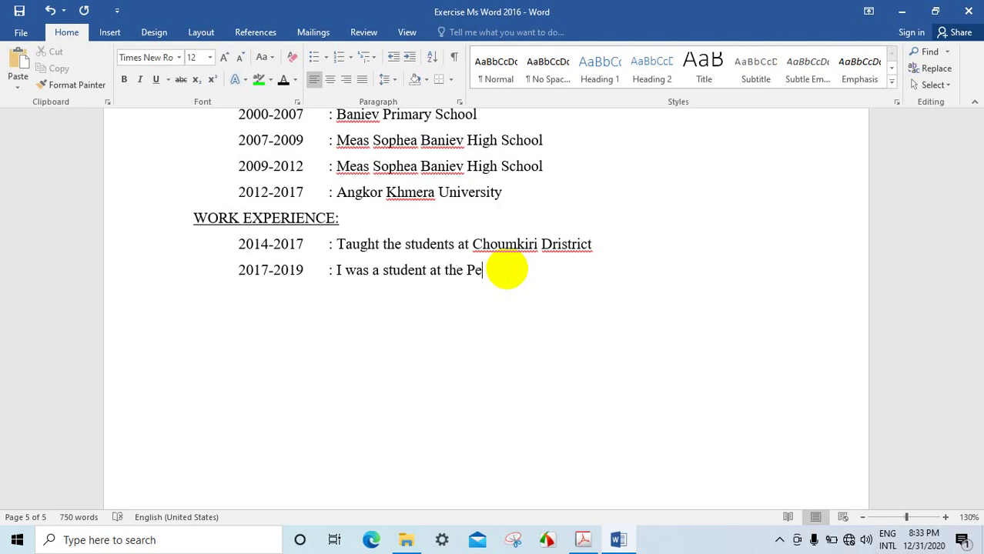
text(da)
text(g)
text(o)
text(gy)
text(in )
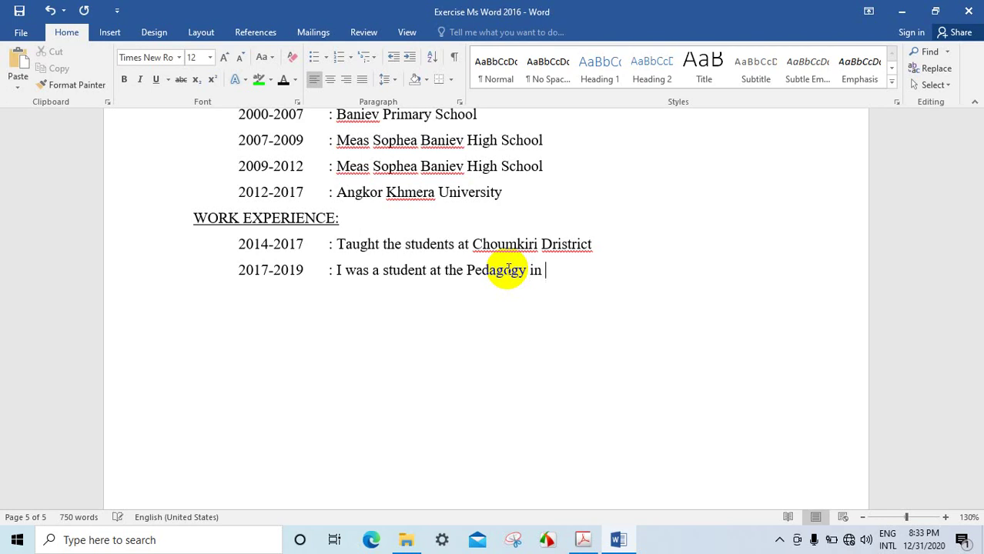
text(Tak)
text(eo)
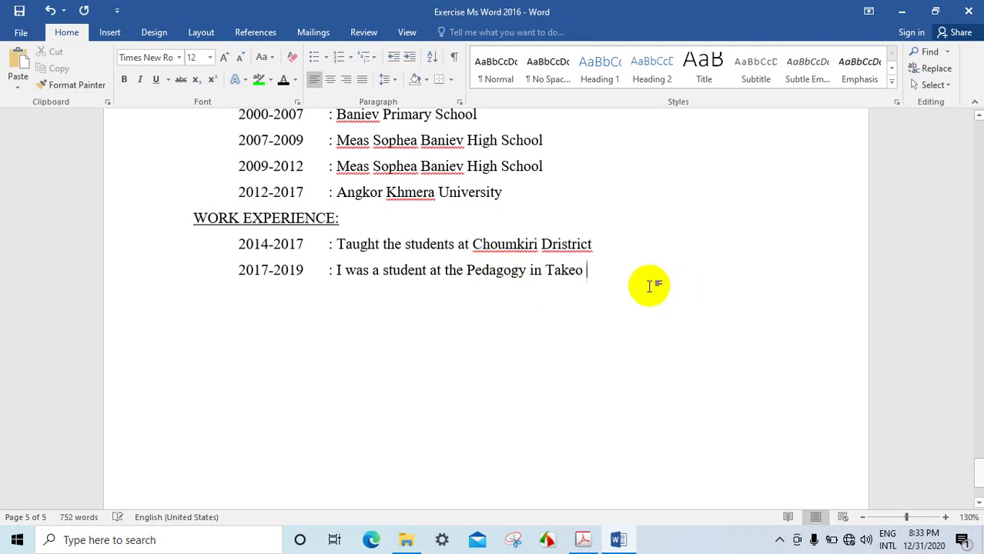
text(Pr)
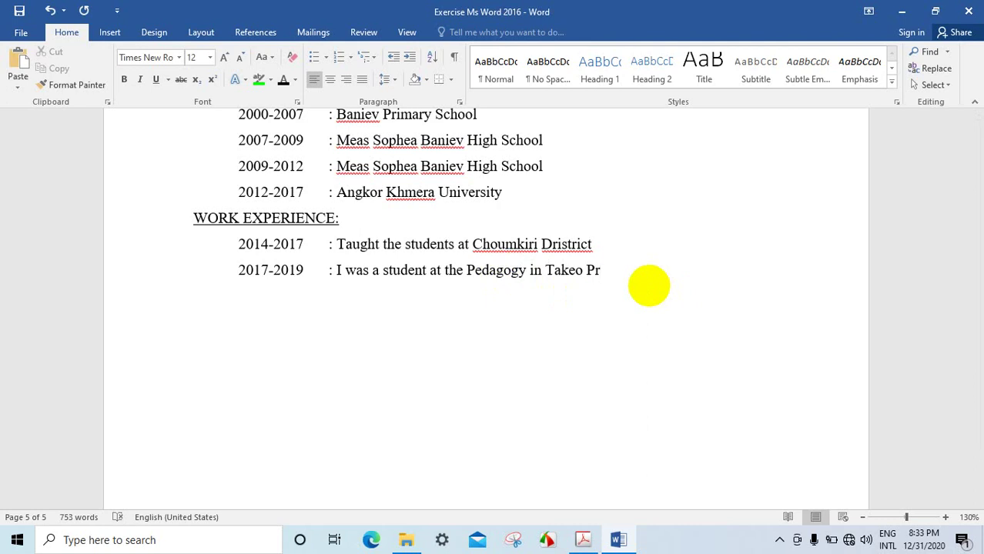
text(ovi)
text(ce)
key(BackSpace)
key(BackSpace)
text(nce)
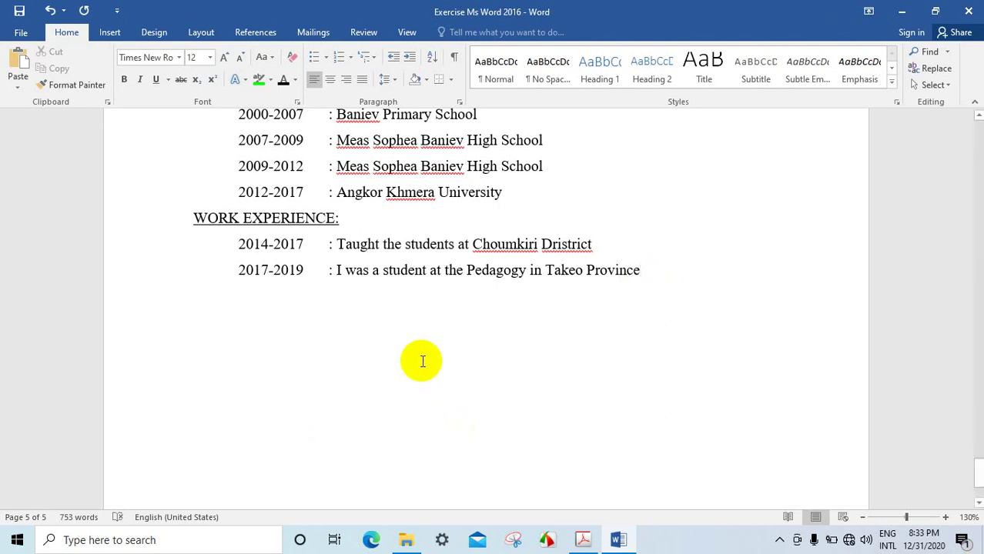
key(Return)
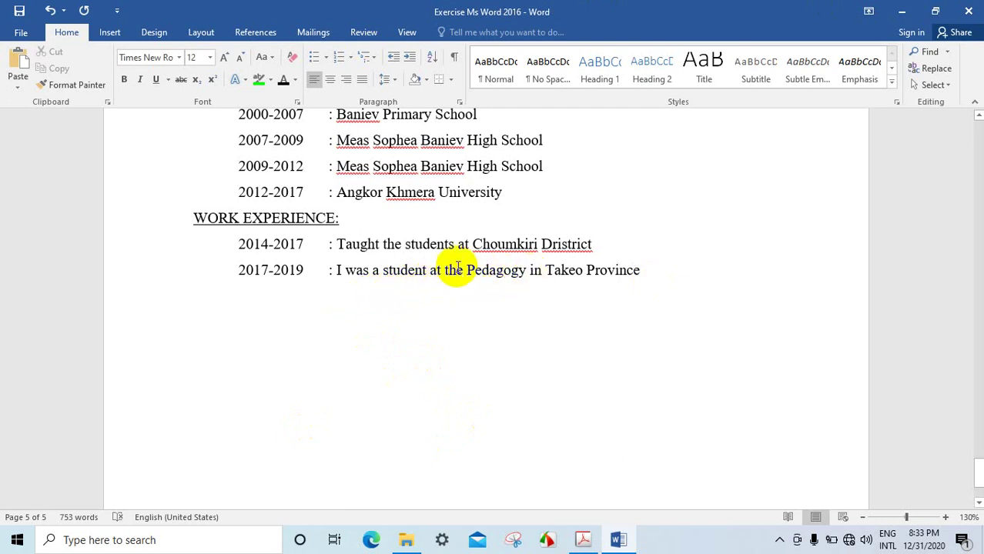
Type the third work entry '2019-now : I am a teacher of English at Choumkiri'
key(Tab)
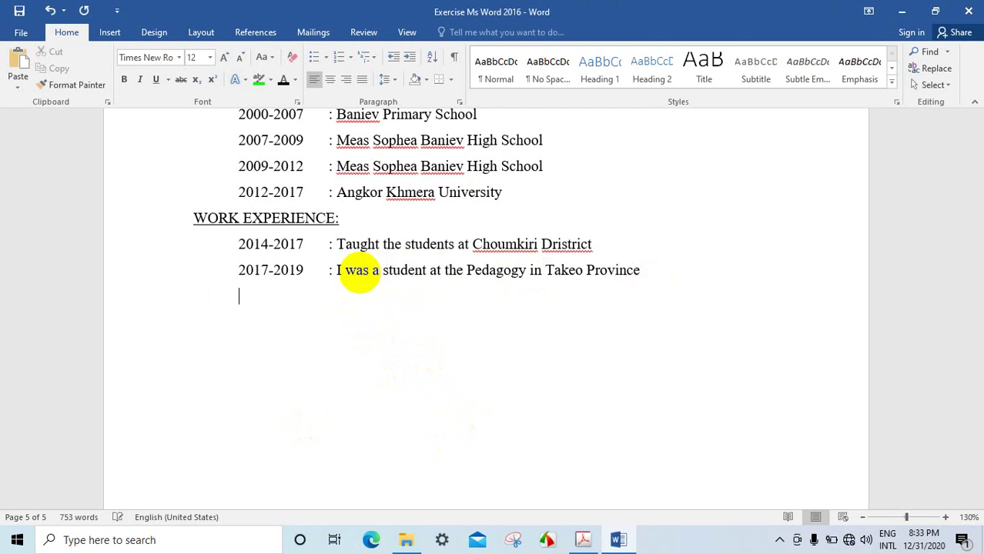
text(20)
text(19-)
key(ctrl+z)
text(to)
key(BackSpace)
key(BackSpace)
key(BackSpace)
key(BackSpace)
text(-)
text(n)
text(ow)
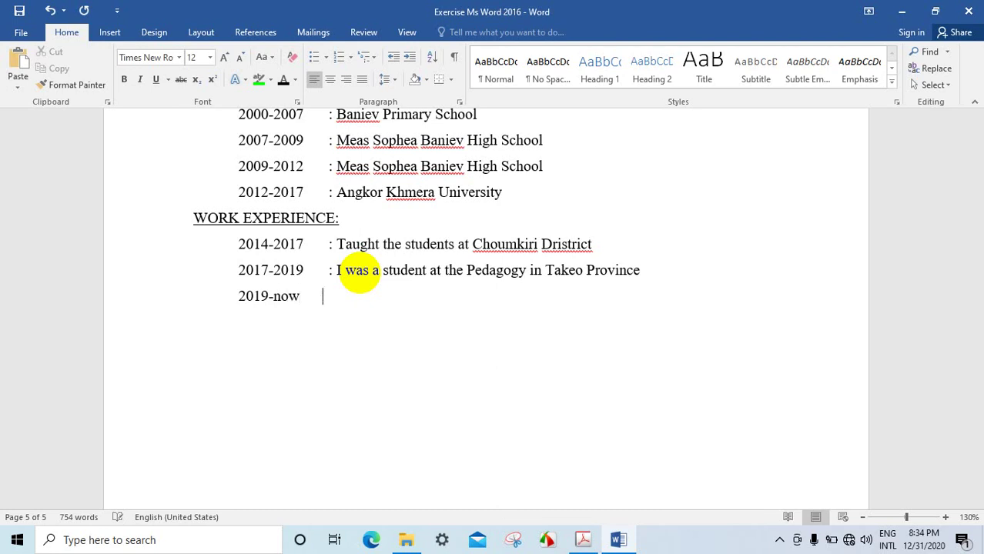
key(Tab)
key(BackSpace)
text(: )
text(I a)
text(m a )
text(te)
text(acher)
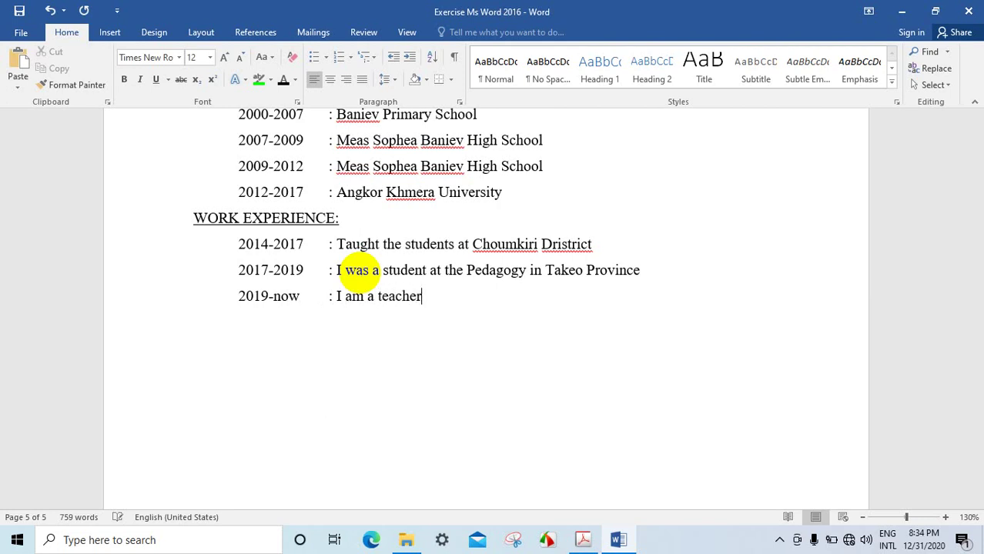
text( of )
text(Englis)
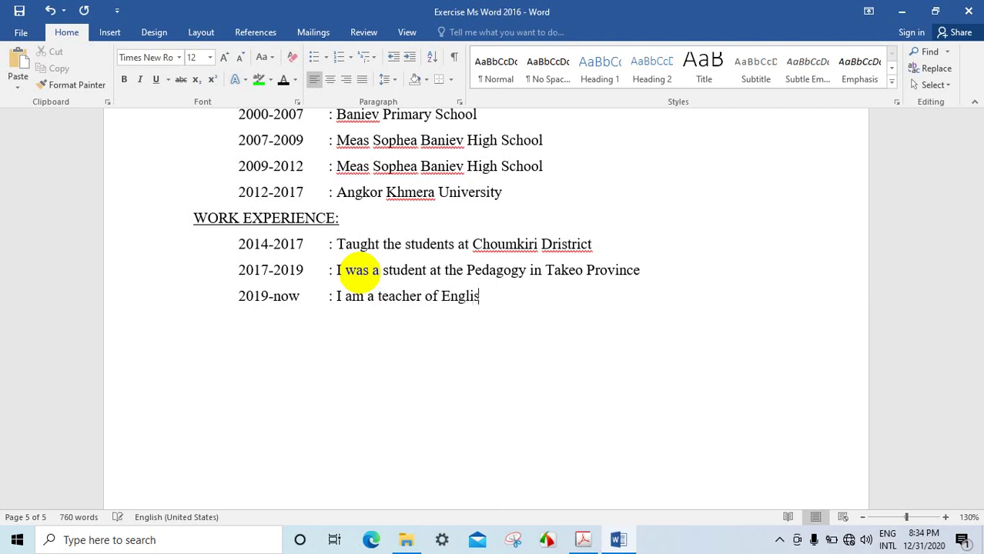
text(h at )
text(Ch)
text(ou)
text(m)
text(kiri)
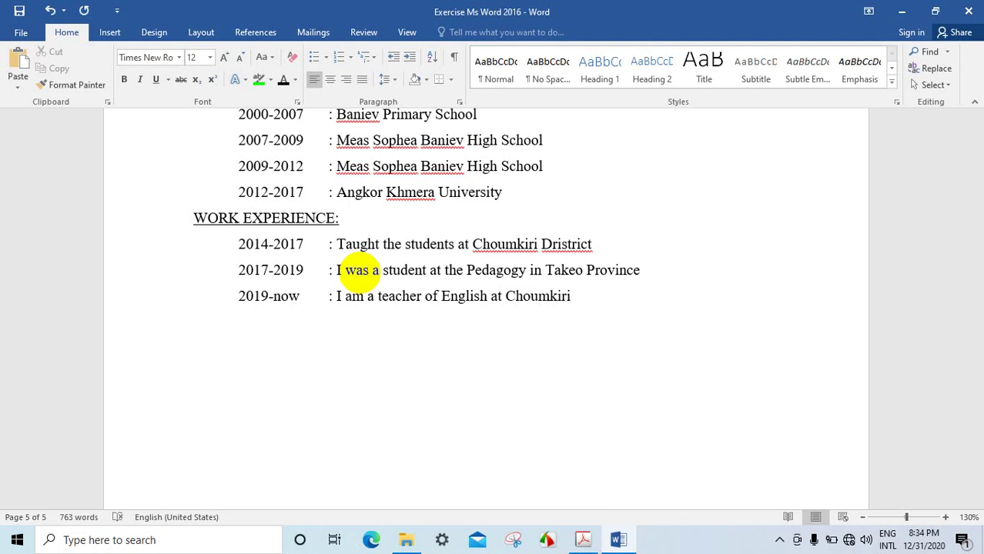
Start a new line below it and glance at the sample CV in Acrobat
scroll(358, 269, down, 2)
key(Return)
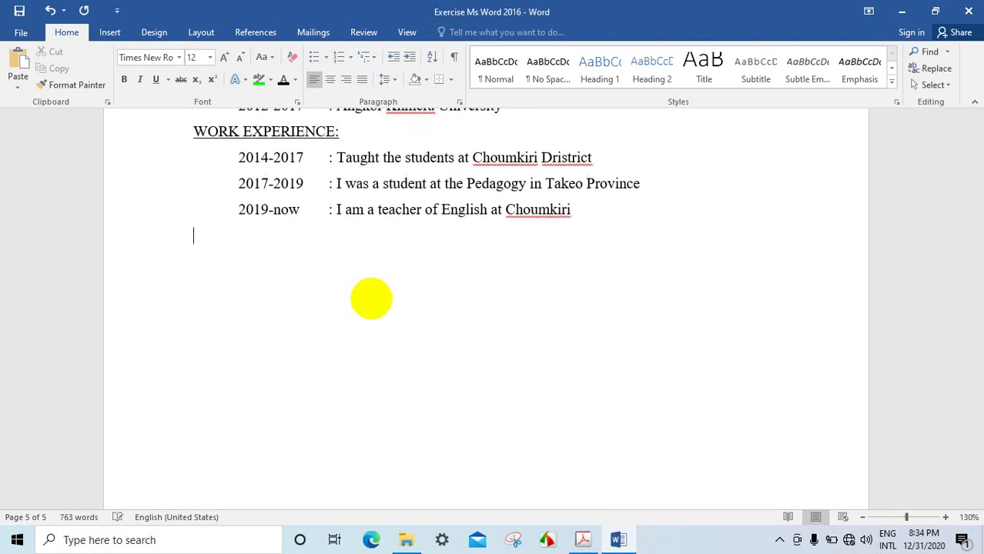
click(585, 540)
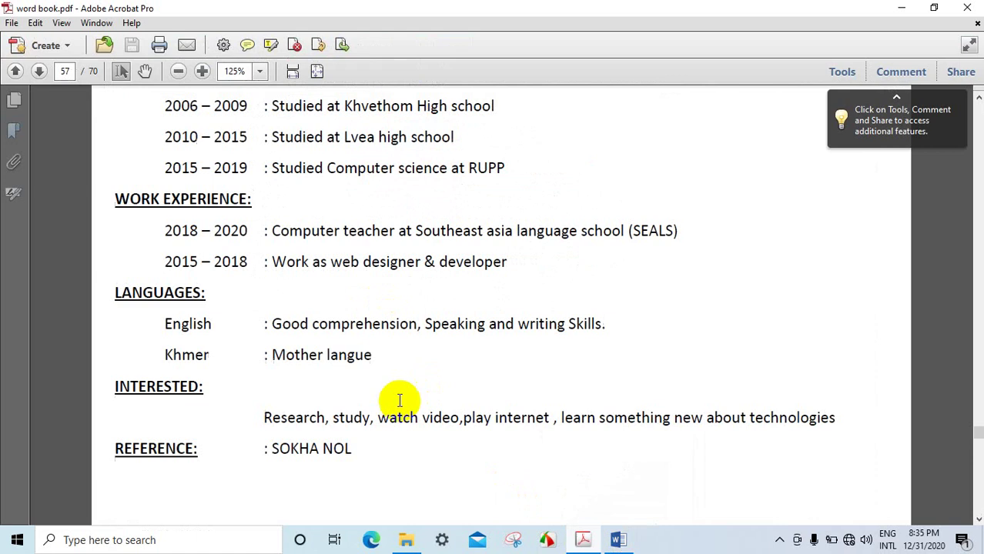
scroll(134, 289, down, 2)
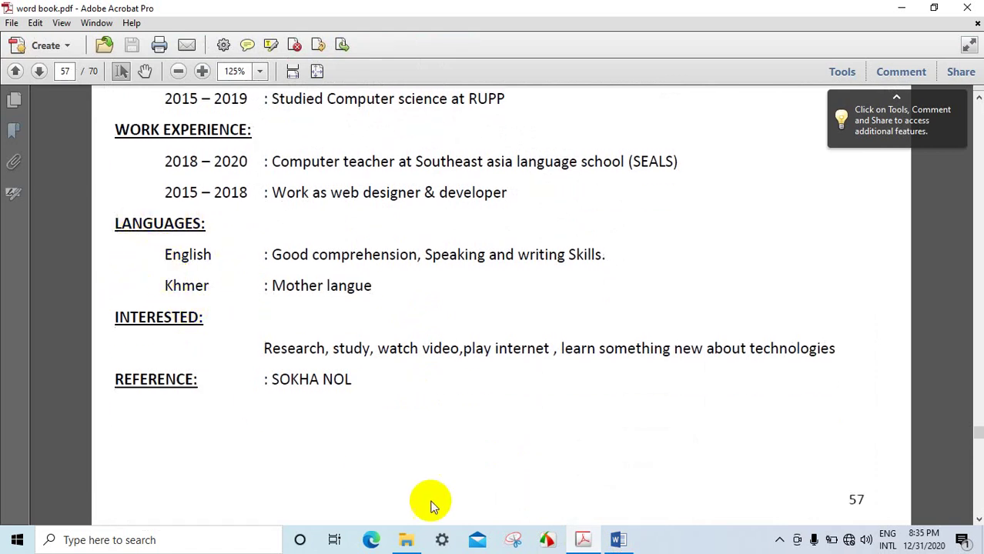
click(619, 539)
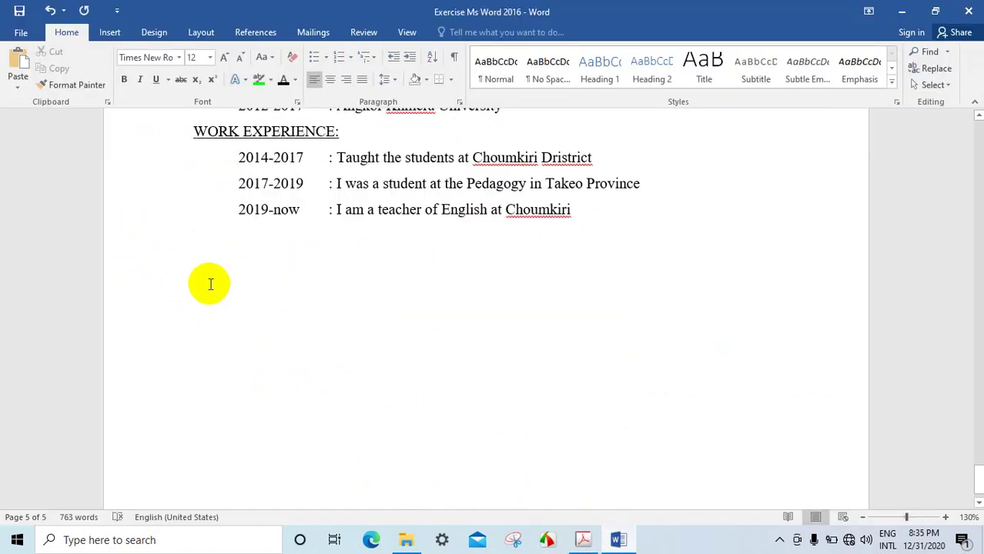
Type 'Language' and convert it to an underlined, uppercase LANGUAGE heading
text(La)
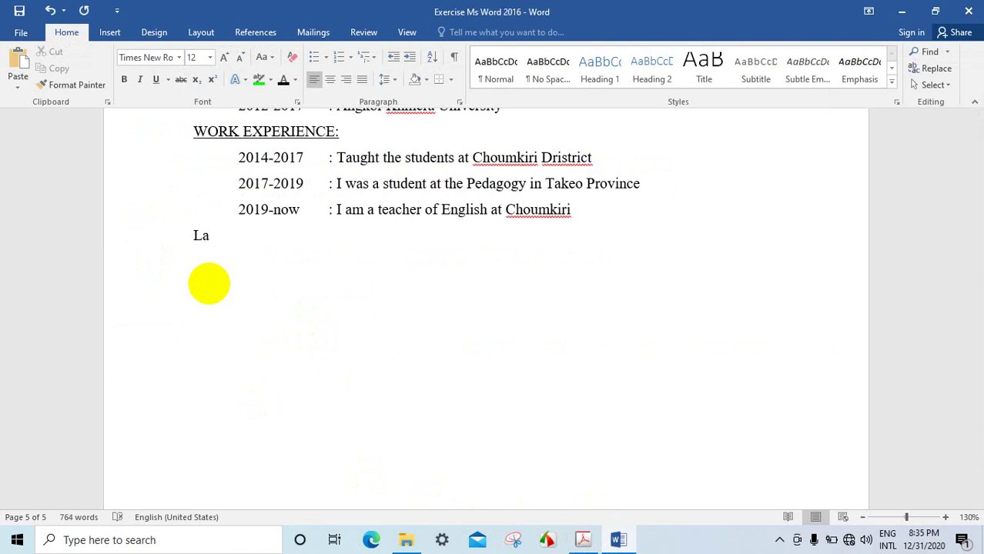
text(ngua)
text(ge)
click(191, 238)
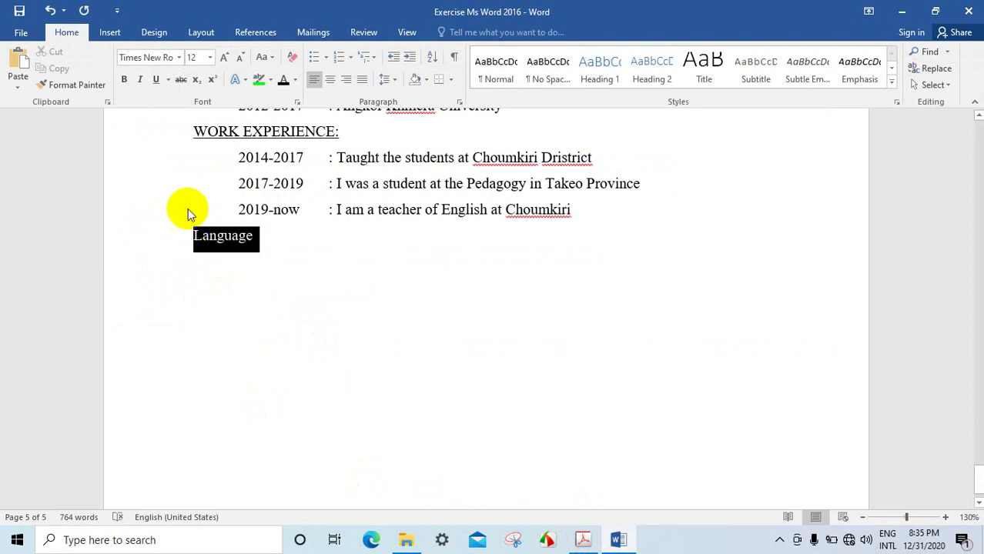
drag(187, 209, 190, 209)
click(262, 57)
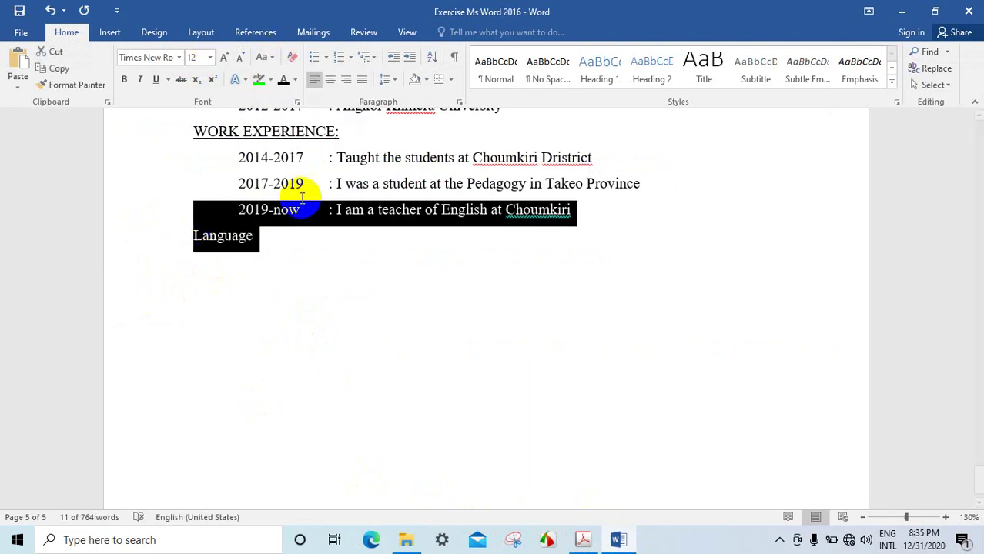
key(shift+F3)
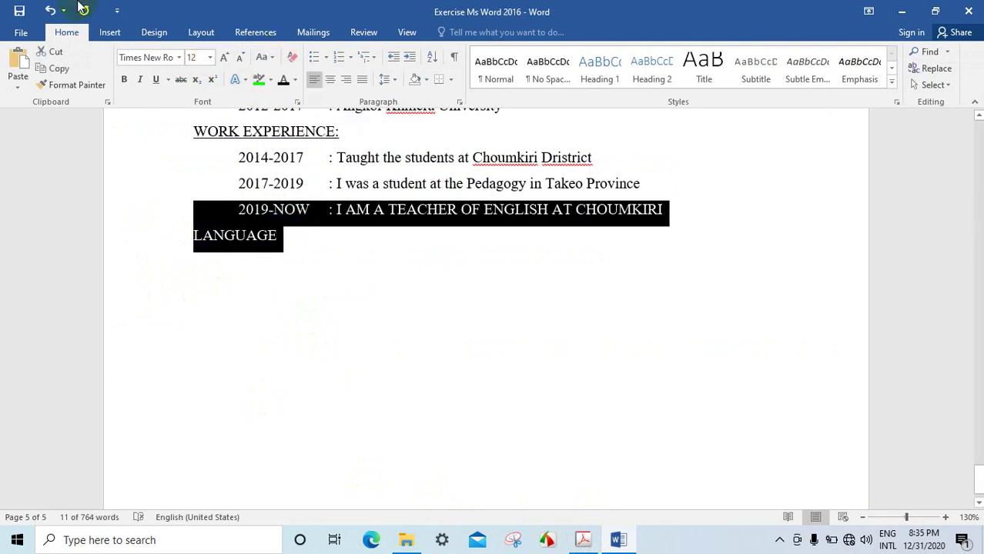
click(49, 10)
drag(260, 240, 199, 209)
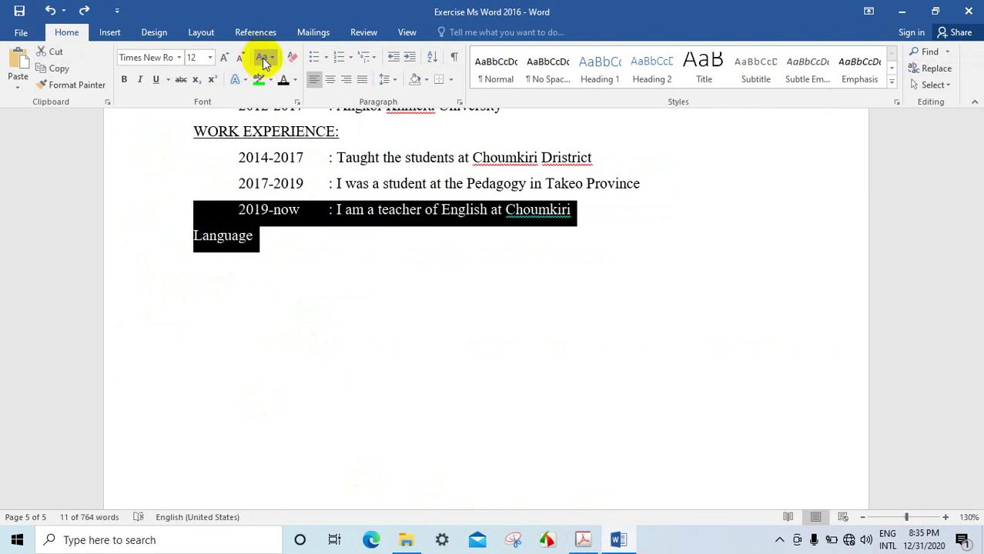
click(254, 235)
drag(217, 235, 193, 236)
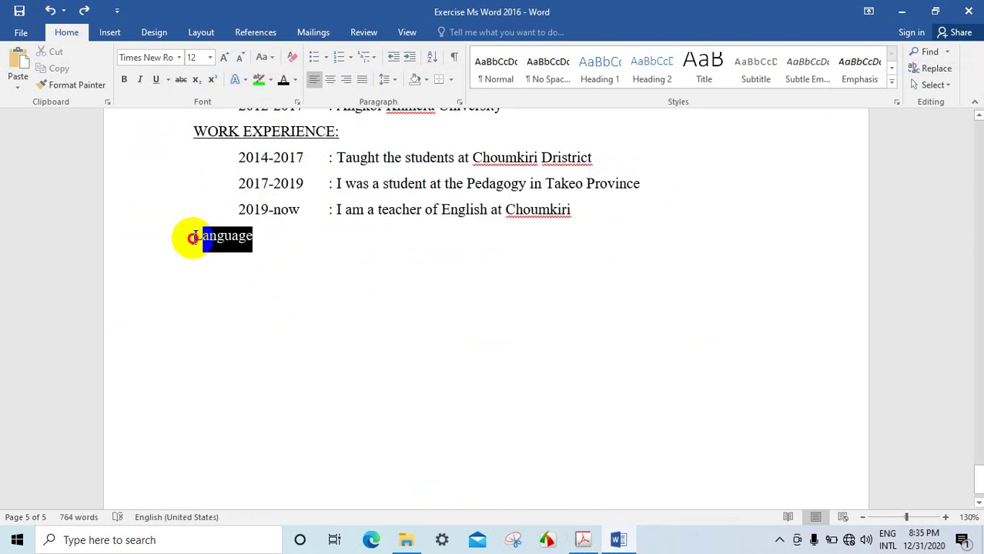
click(264, 57)
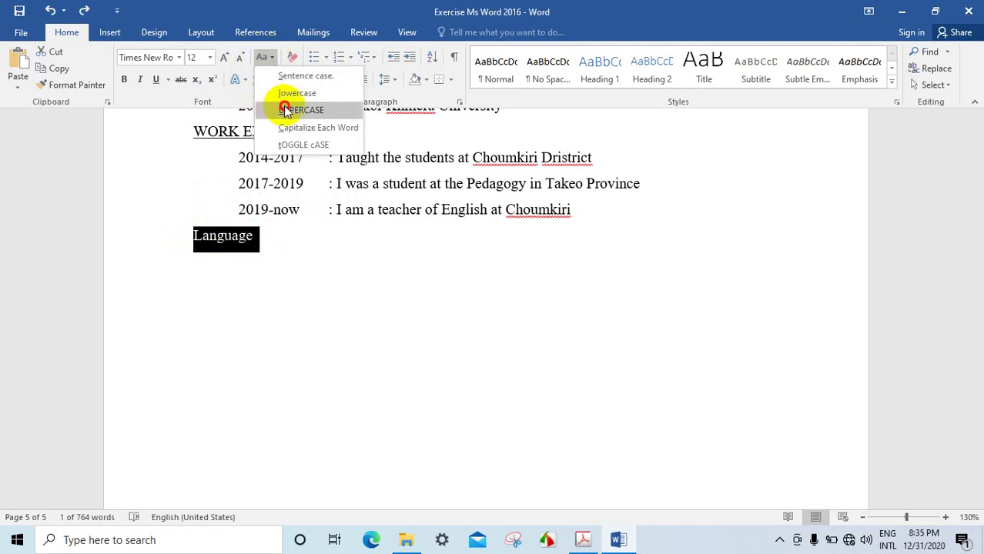
click(284, 109)
click(156, 80)
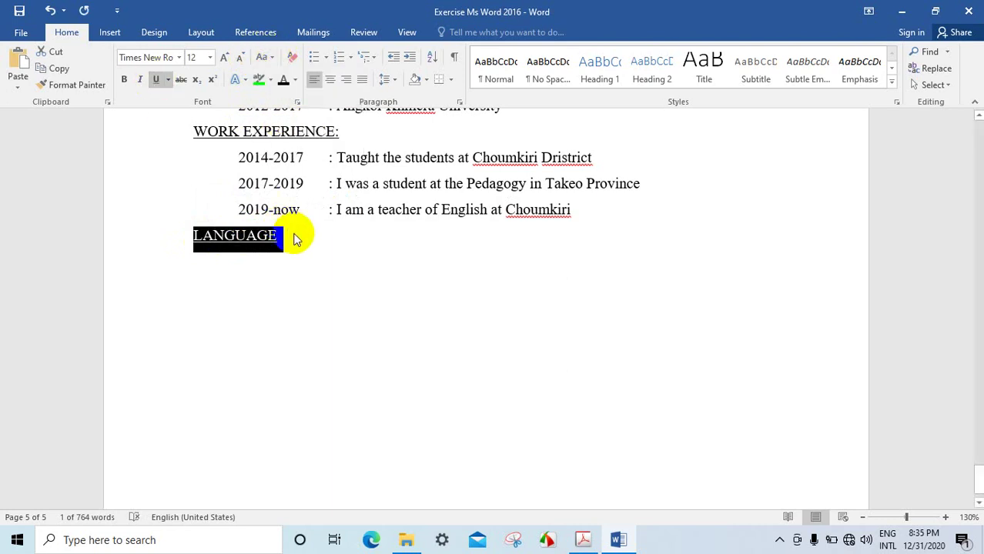
Add a colon after LANGUAGE, then start an indented, non-underlined line and check the sample CV
click(293, 240)
text(:)
key(Return)
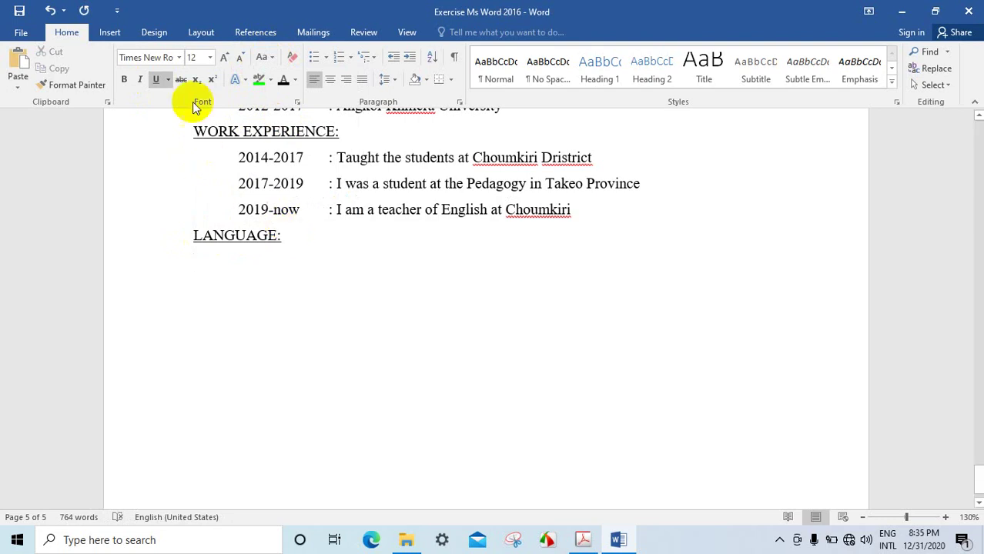
click(156, 80)
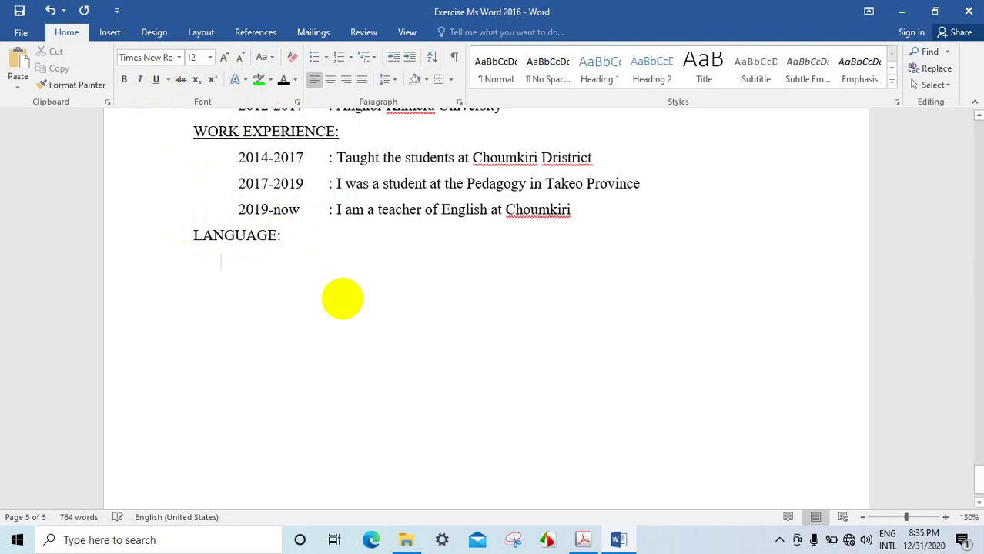
key(Tab)
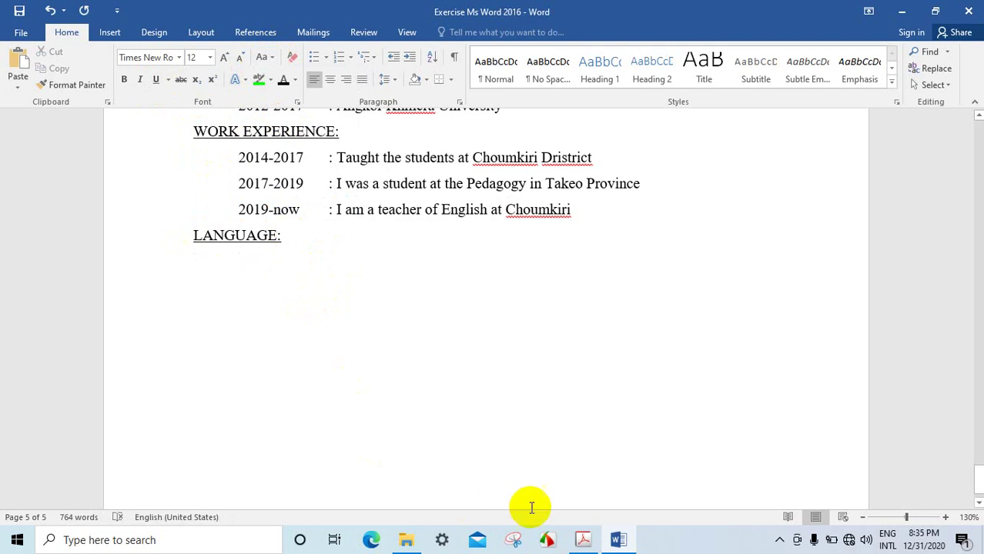
click(582, 541)
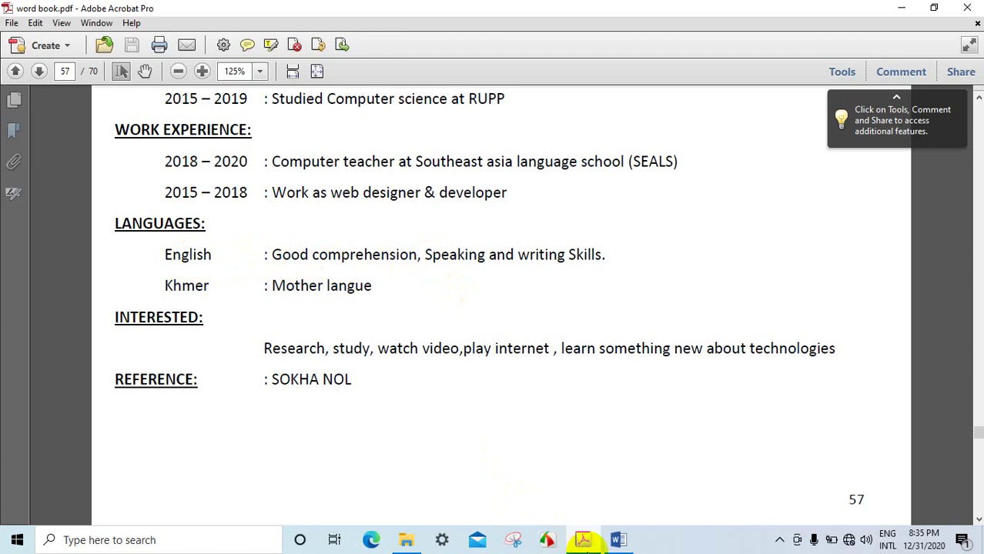
Write the line 'English : Writing, Speaking, Listening, and Reading are medium'
click(618, 541)
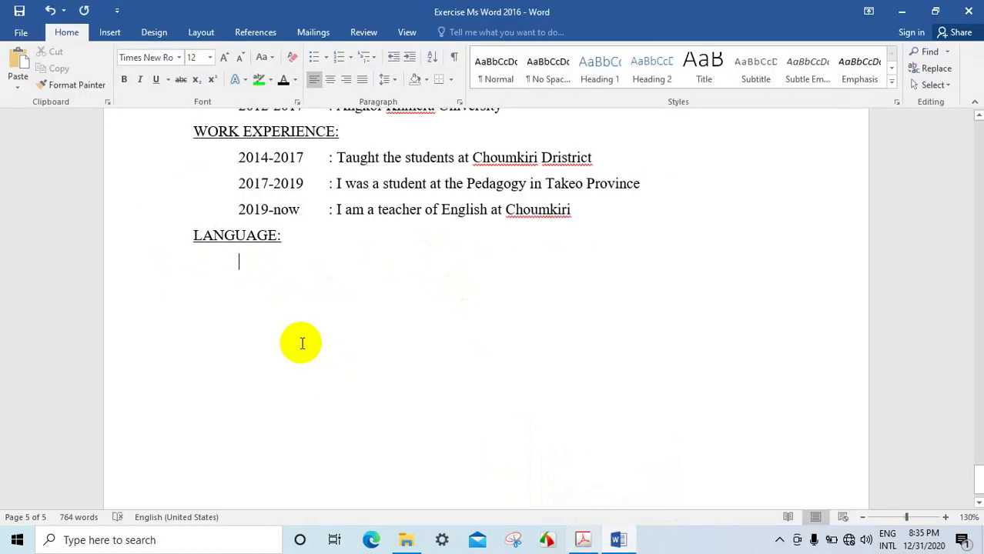
text(En)
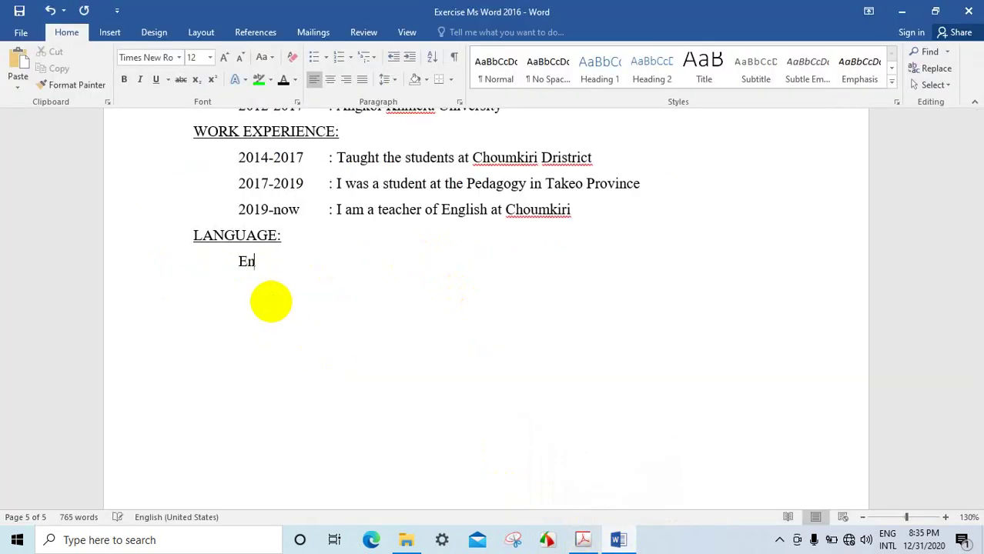
text(glish)
key(Tab)
text(:)
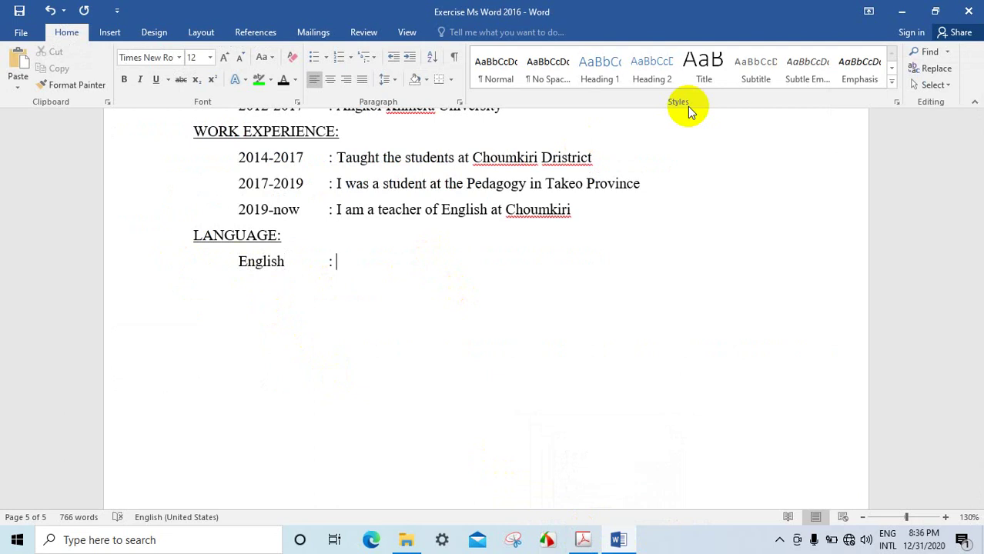
text(W)
text(riti)
text(ng,)
text( S)
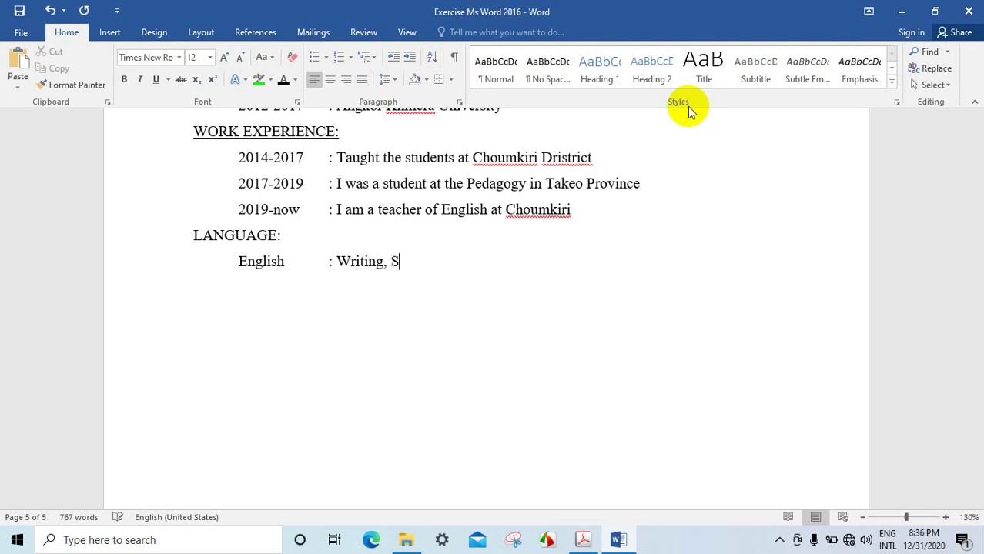
text(peakin)
text(g,)
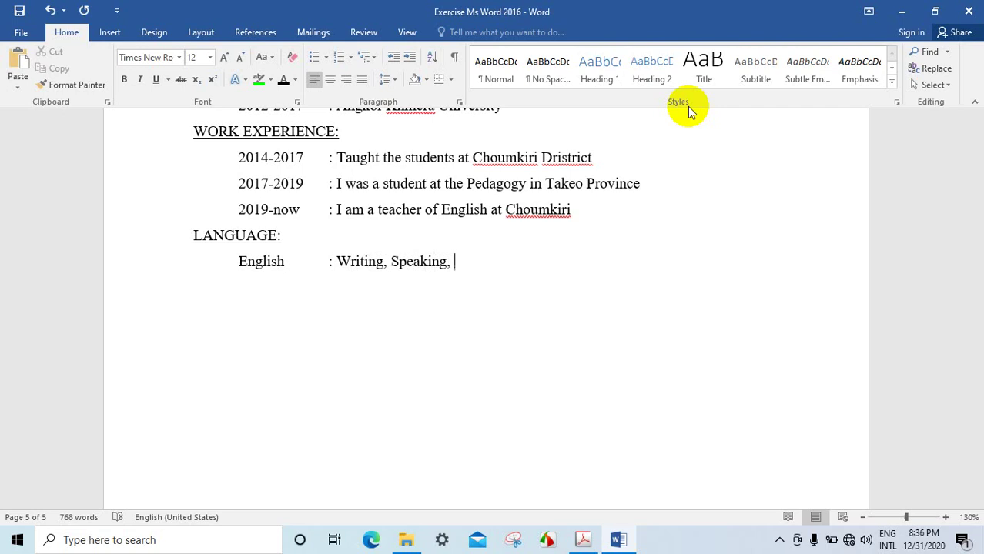
text(>)
key(BackSpace)
text(L)
text(istening, )
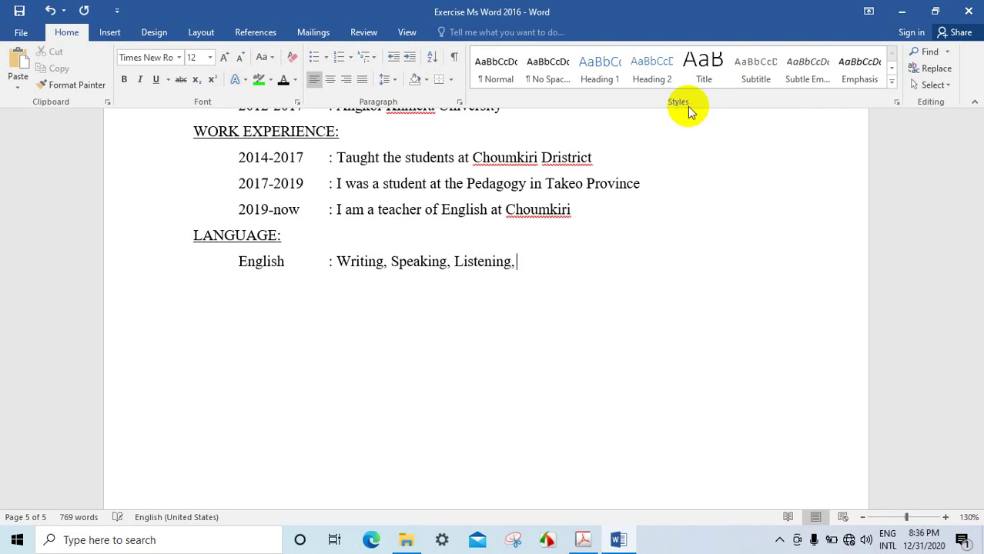
text(and)
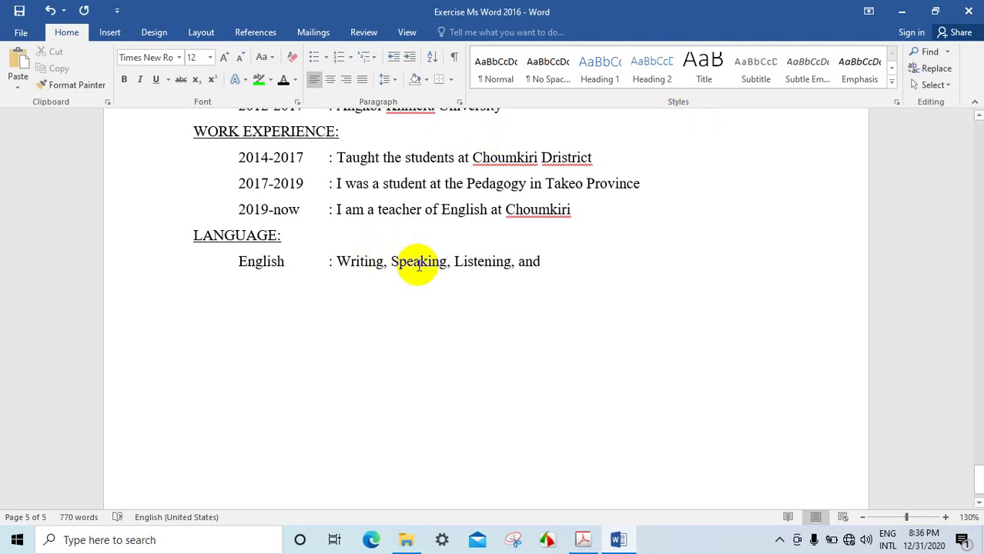
text(Rea)
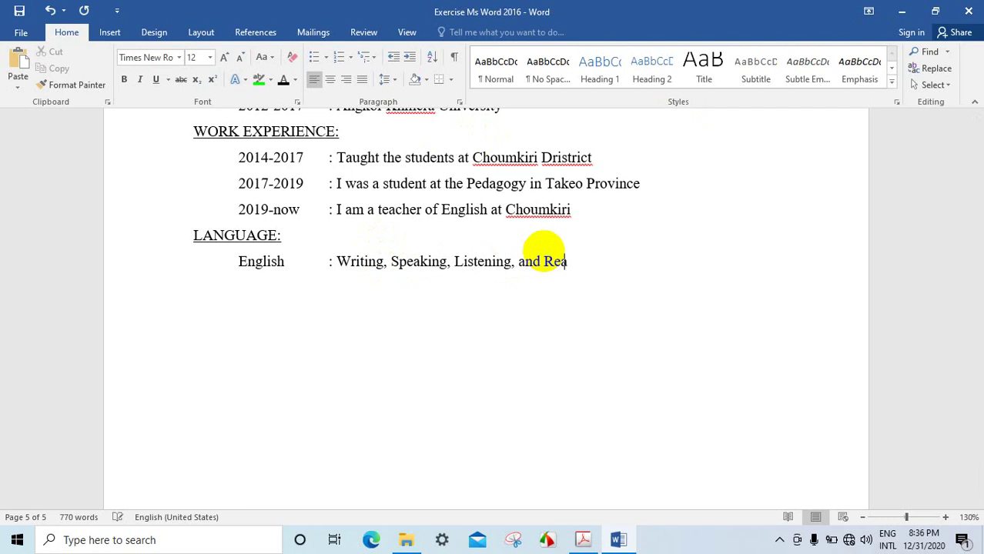
text(ding)
text( are )
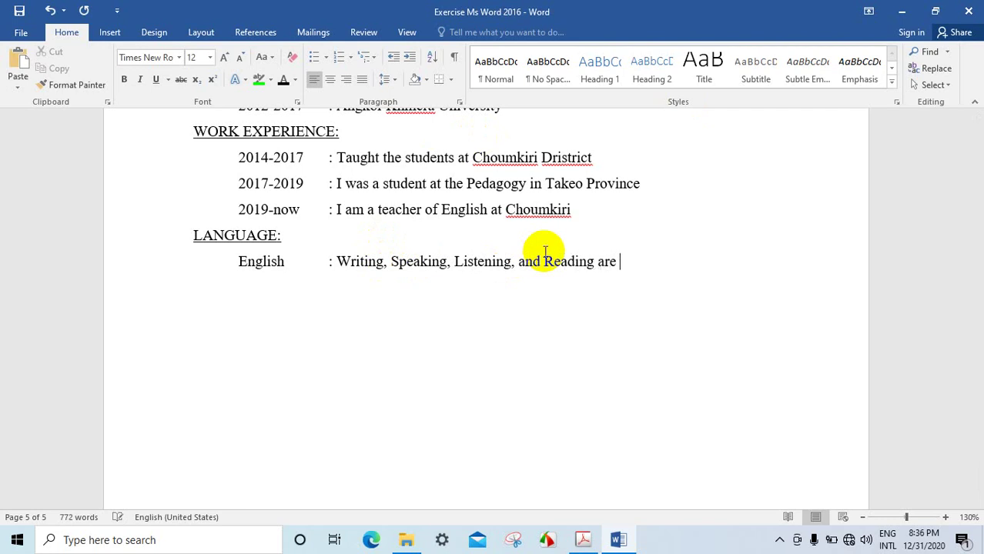
text(m)
text(edium)
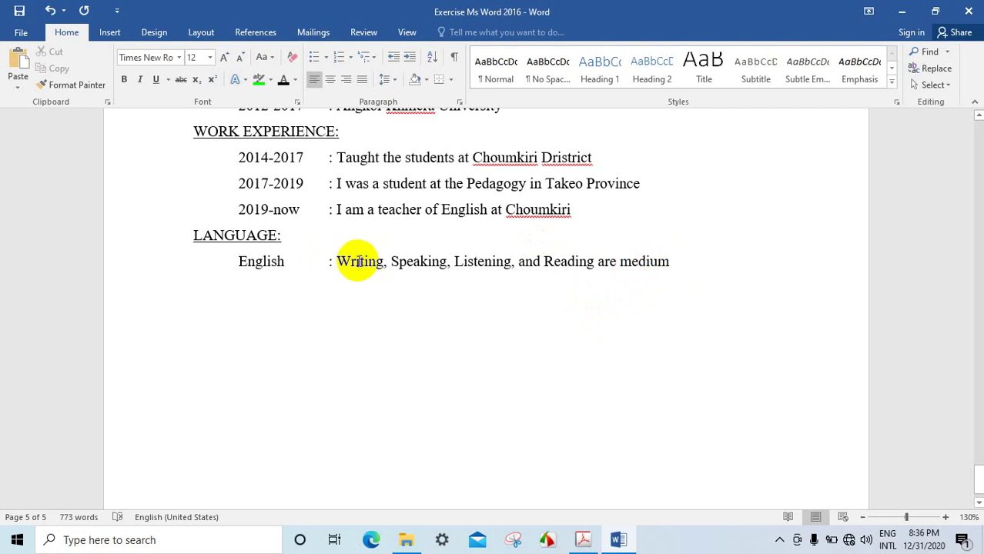
Start a new indented 'Khmer' line with a tabbed colon
key(Return)
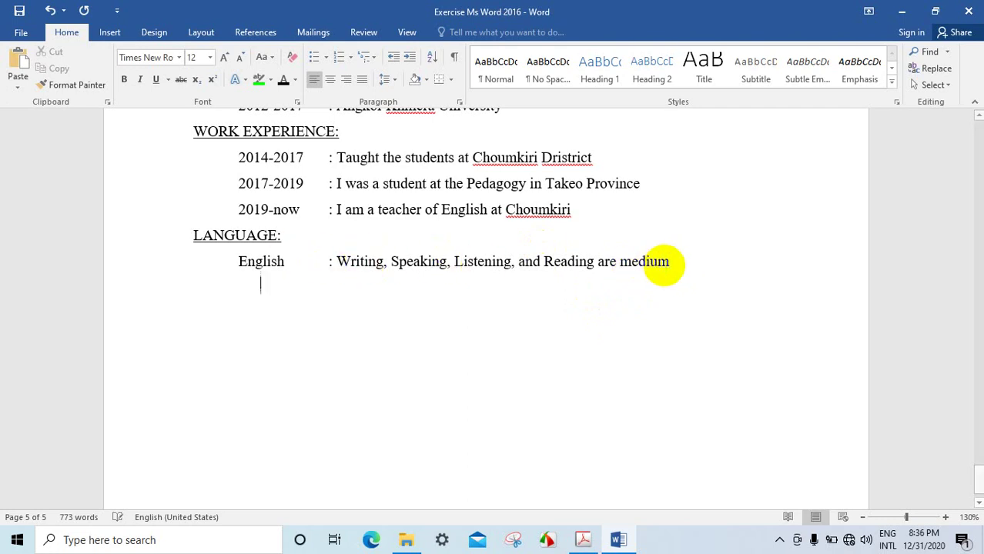
key(BackSpace)
key(Tab)
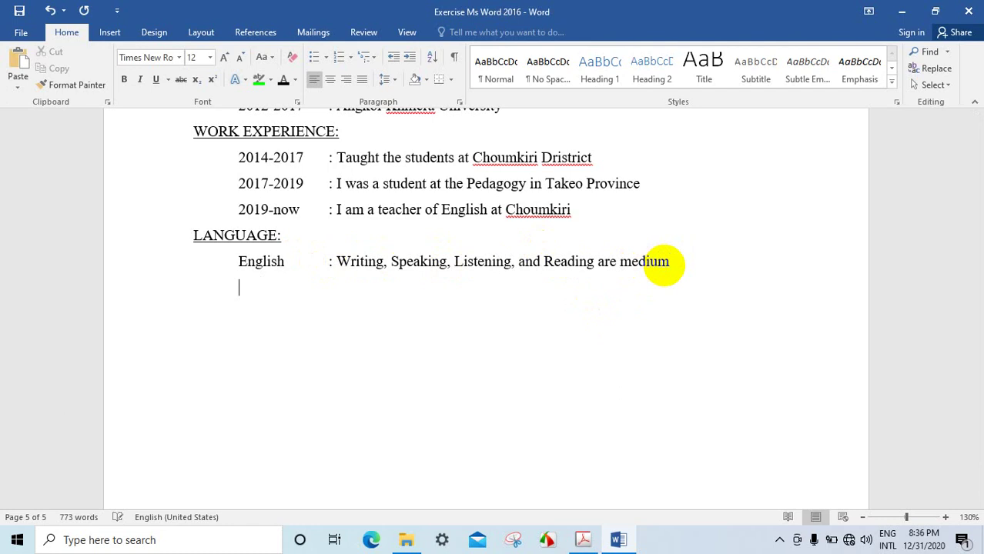
text(Khmer)
key(Tab)
text(:)
Copy 'Mother langue' from the sample PDF after the Khmer colon and start a new line
scroll(560, 488, down, 1)
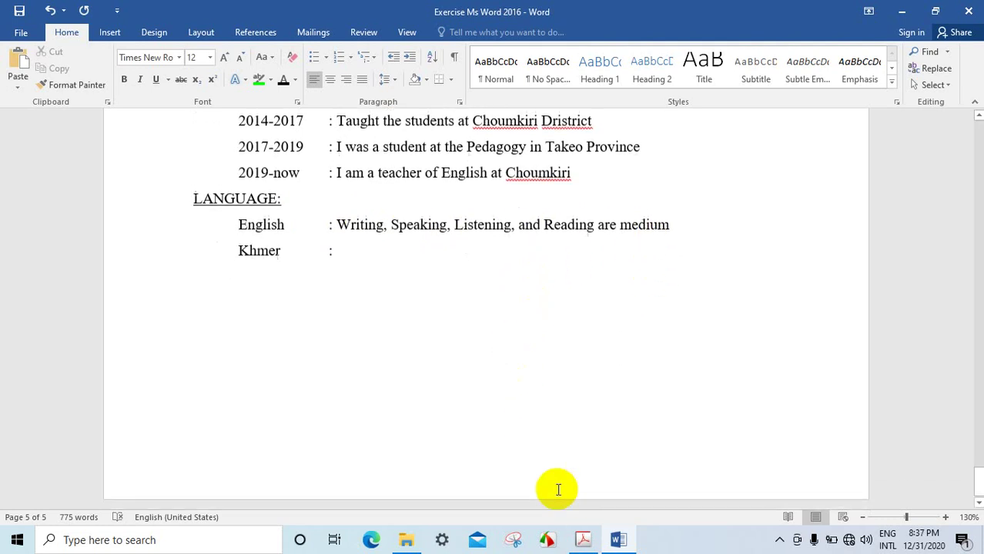
click(578, 540)
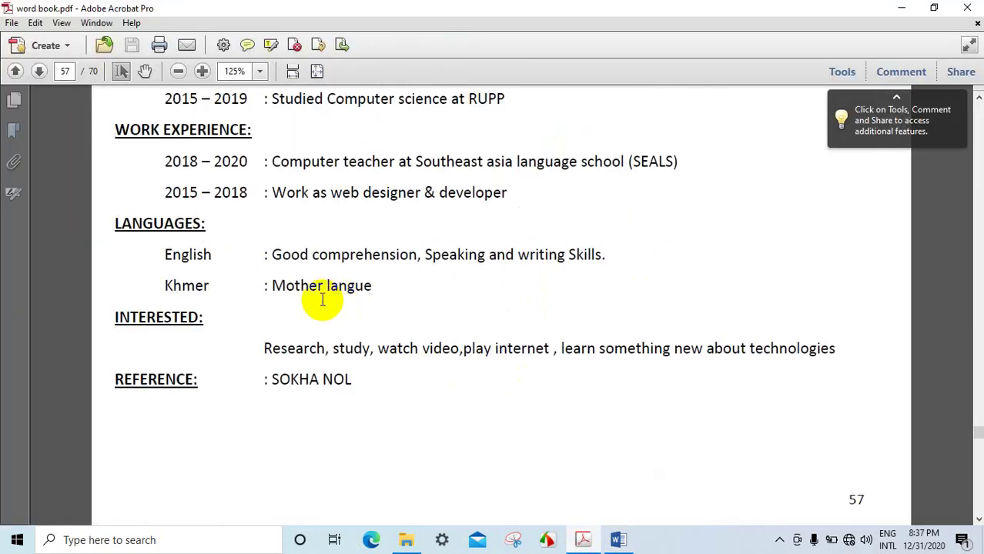
drag(373, 285, 304, 286)
key(ctrl+c)
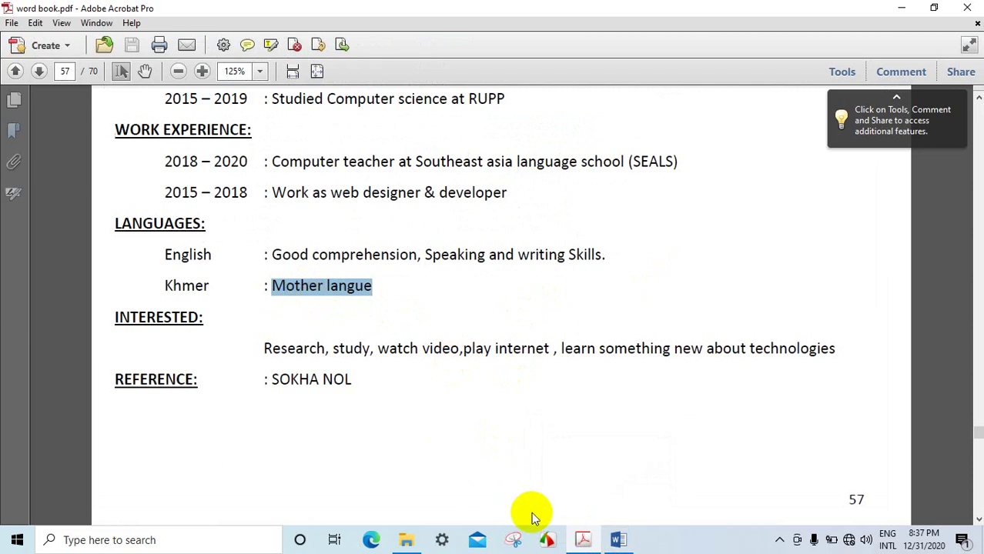
click(619, 541)
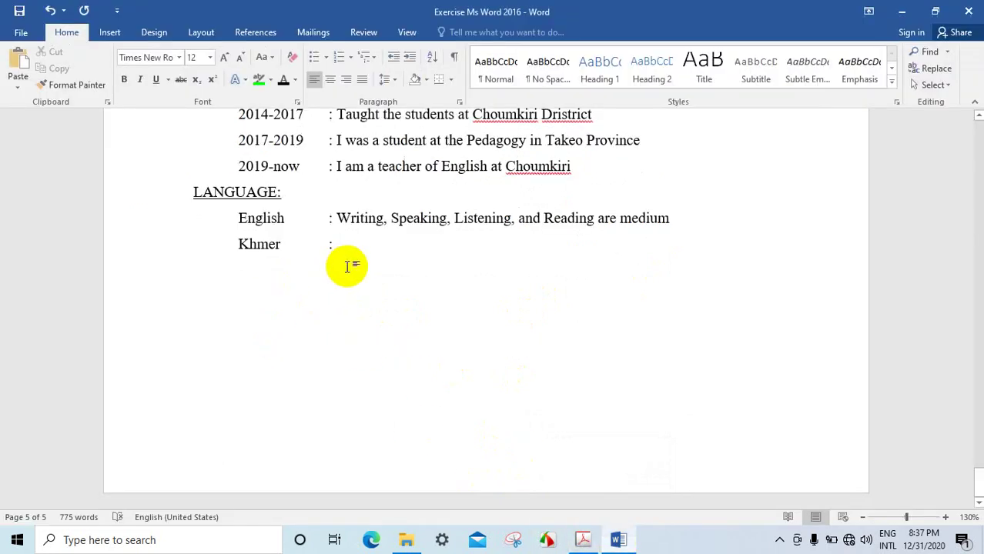
key(ctrl+v)
key(Return)
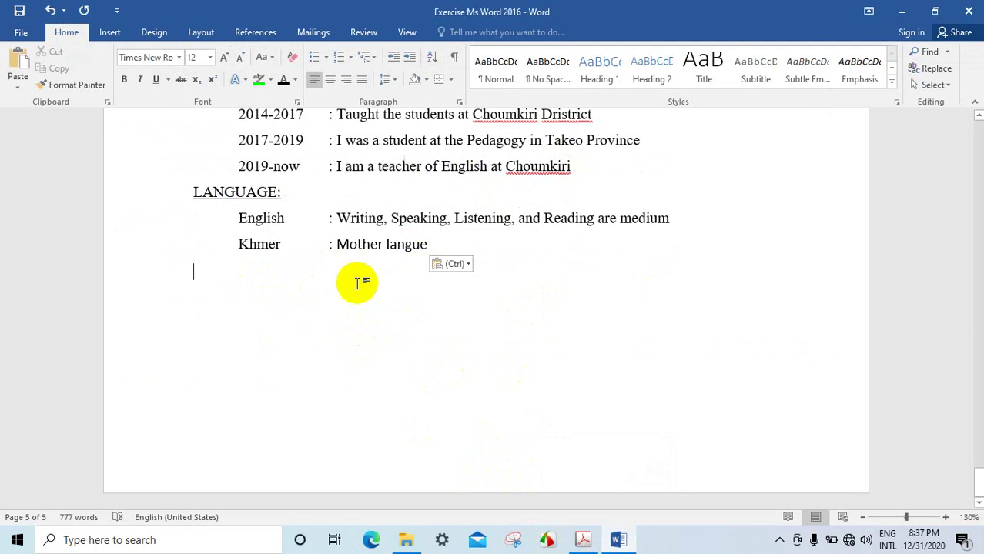
click(584, 540)
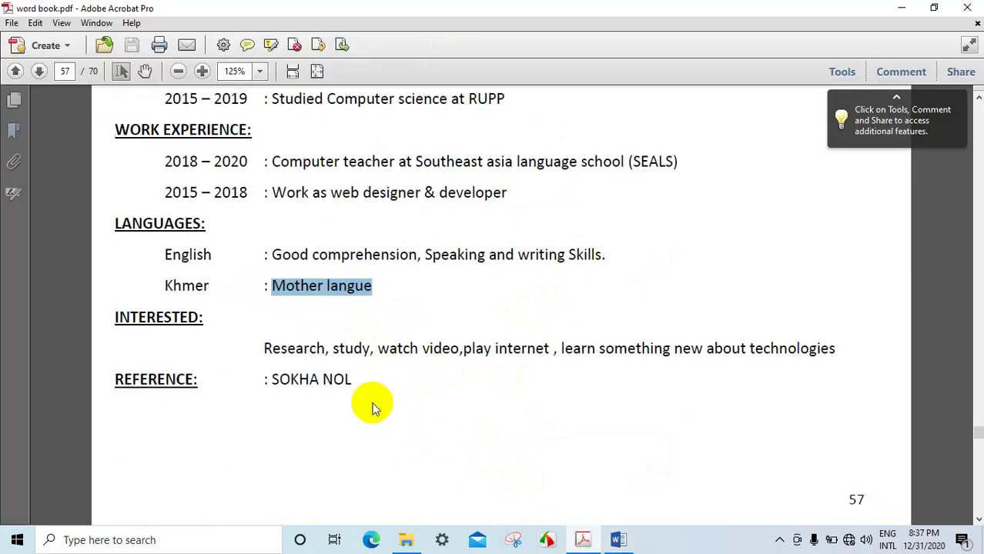
Scroll the sample PDF to view its INTERESTED and REFERENCE sections
scroll(372, 408, down, 3)
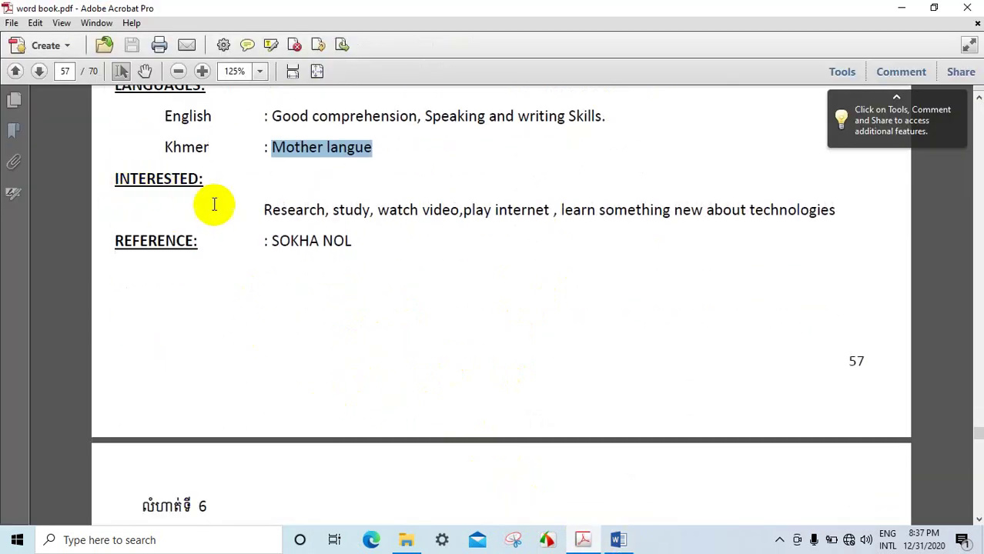
scroll(255, 278, down, 2)
scroll(262, 269, up, 2)
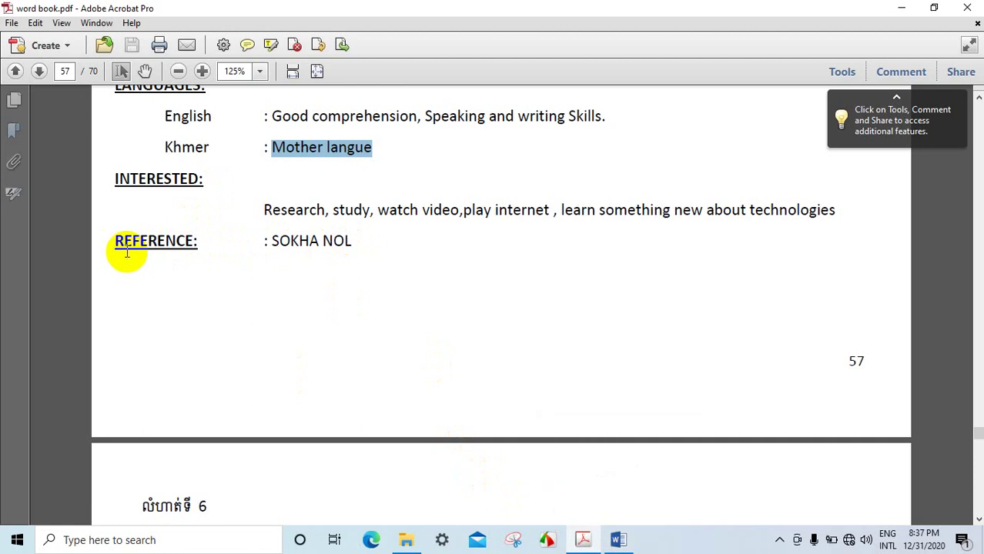
Type 'ENTERESTED', underline it, add a colon, and add two lines below
click(623, 543)
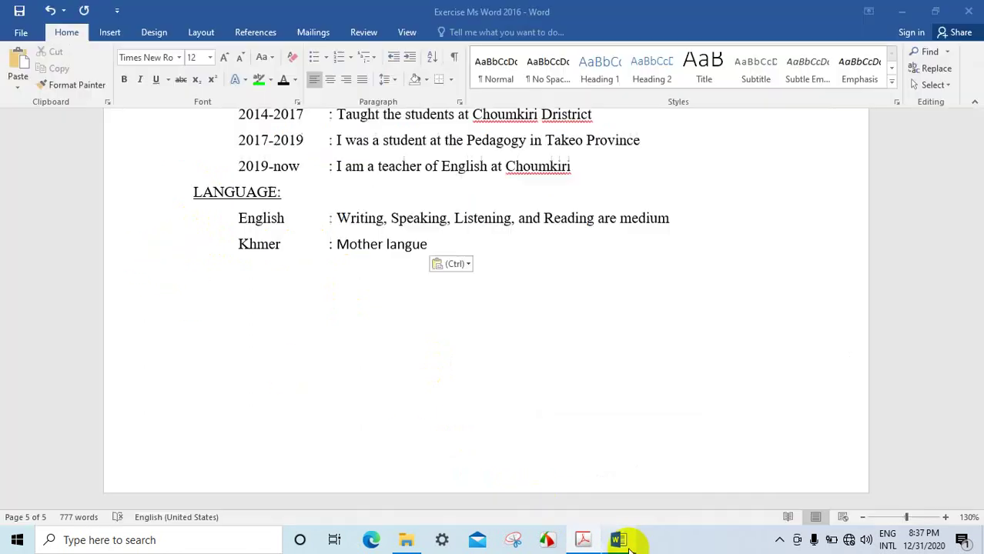
text(E)
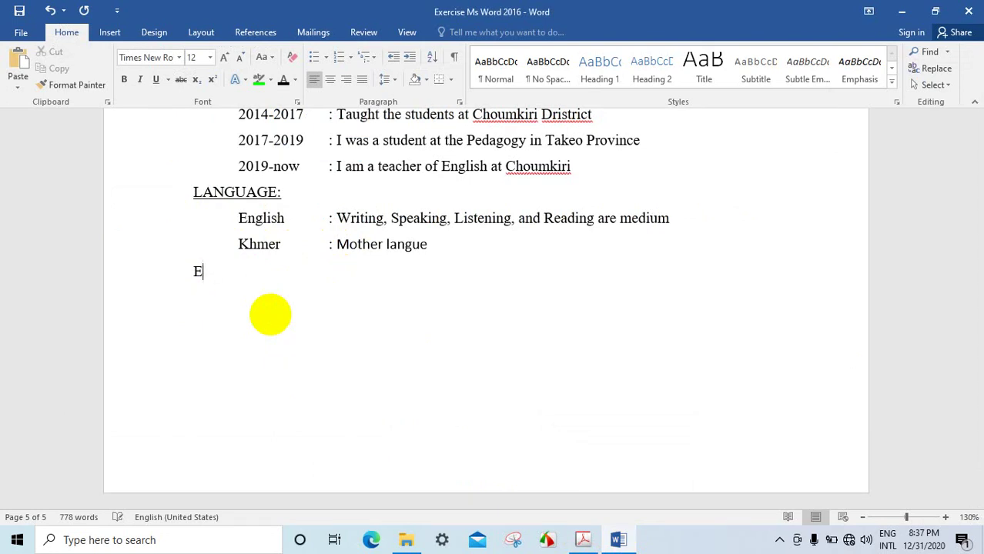
text(NT)
text(ERESTE)
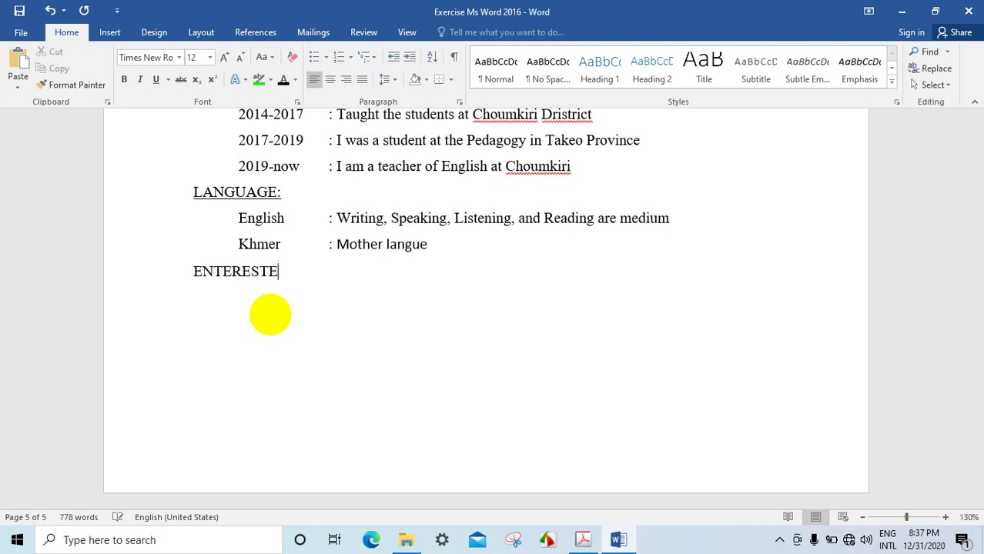
text(D)
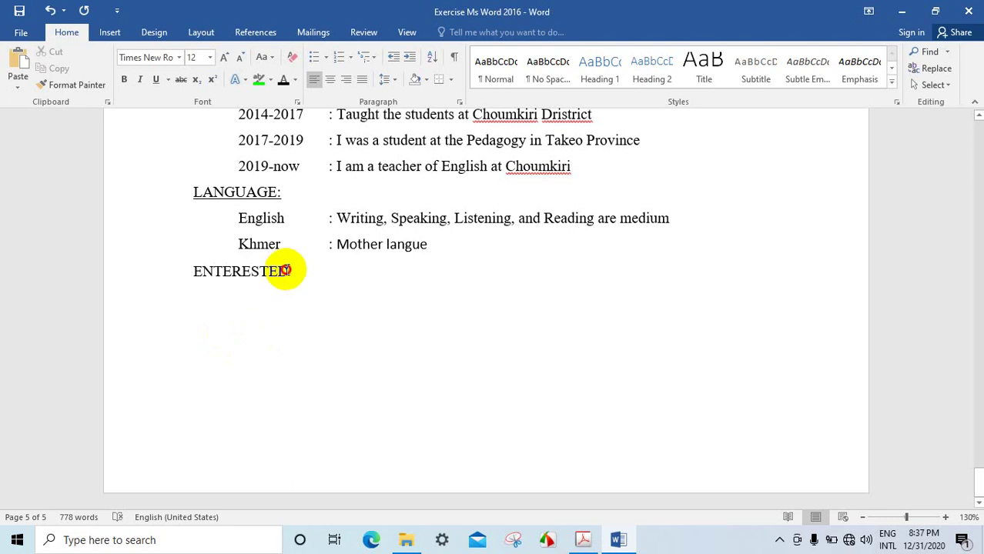
click(181, 274)
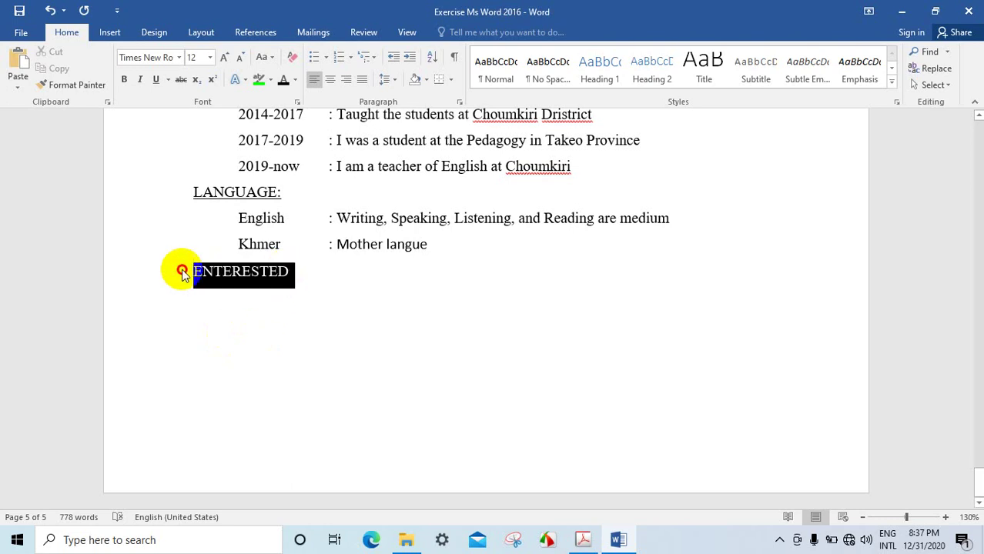
click(155, 80)
click(295, 271)
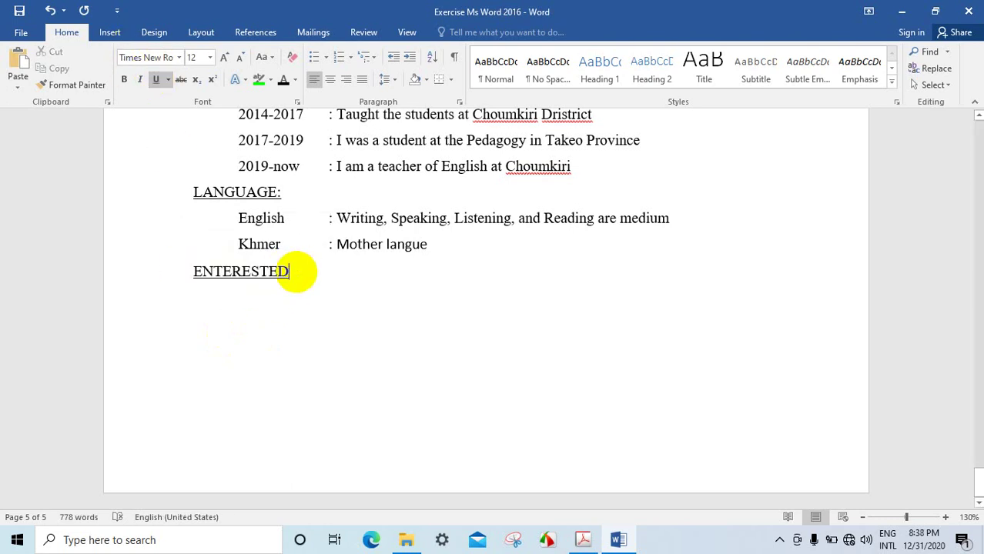
text(:)
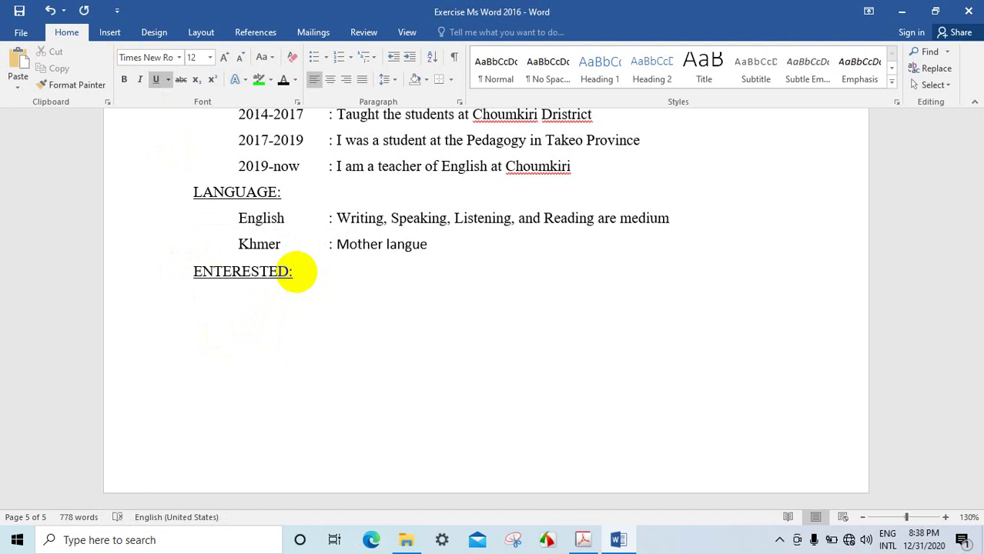
key(Return)
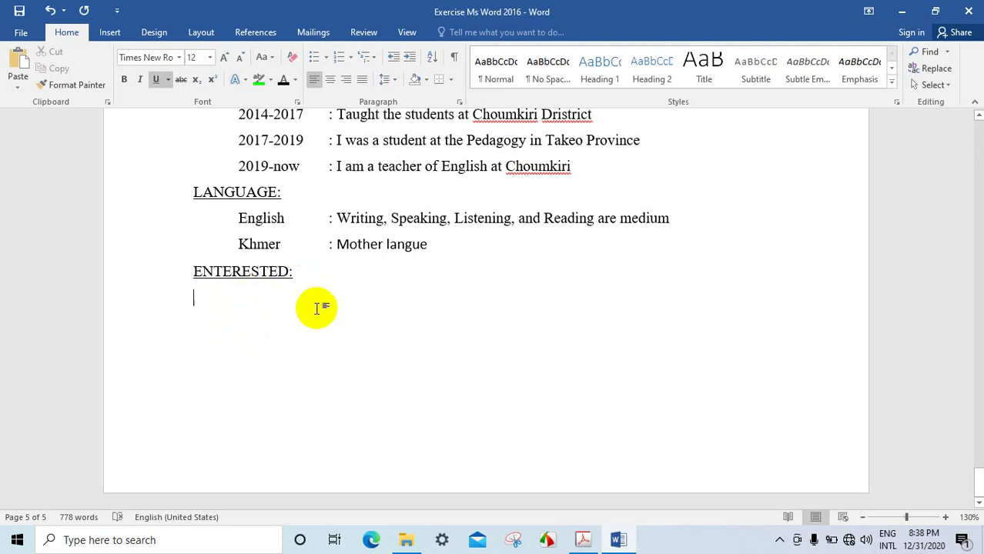
key(Return)
text(rE)
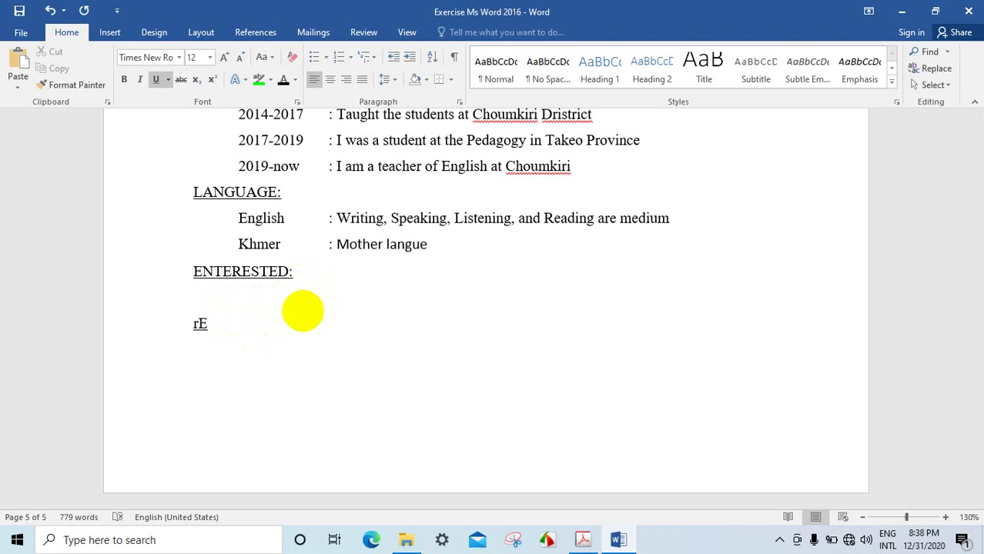
Type an underlined 'REFERENCE:' heading on the new line below ENTERESTED:
key(BackSpace)
key(BackSpace)
text(RE)
text(FERE)
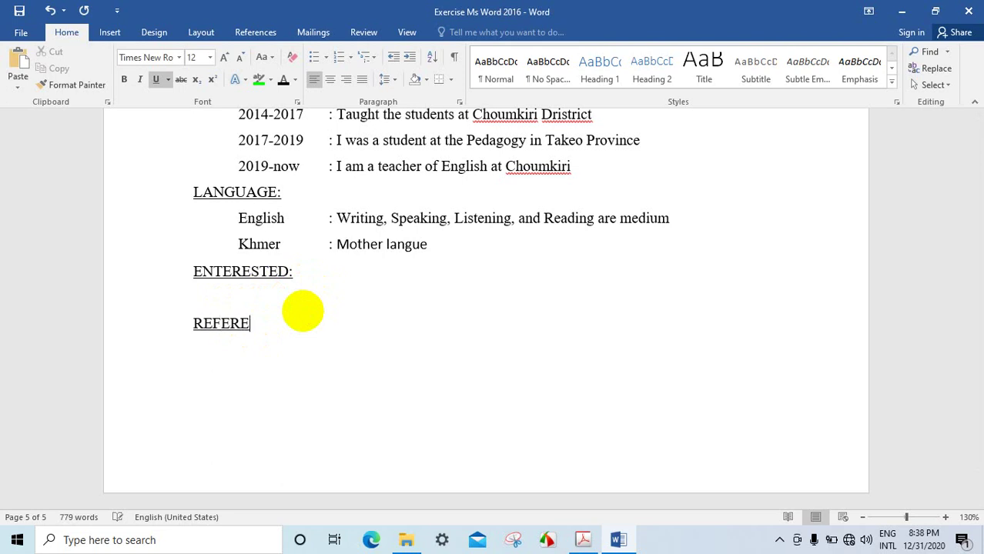
text(NCE)
text(":)
key(Tab)
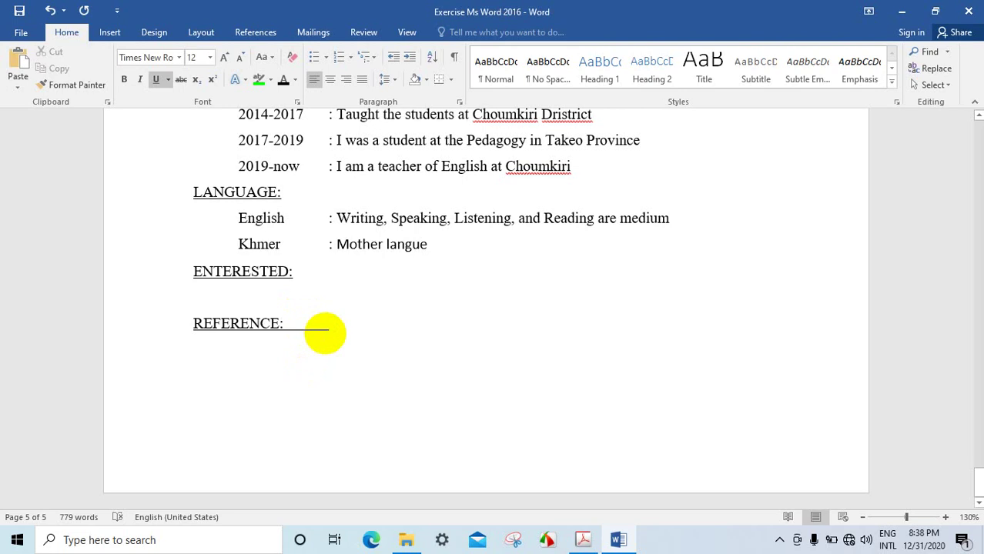
key(BackSpace)
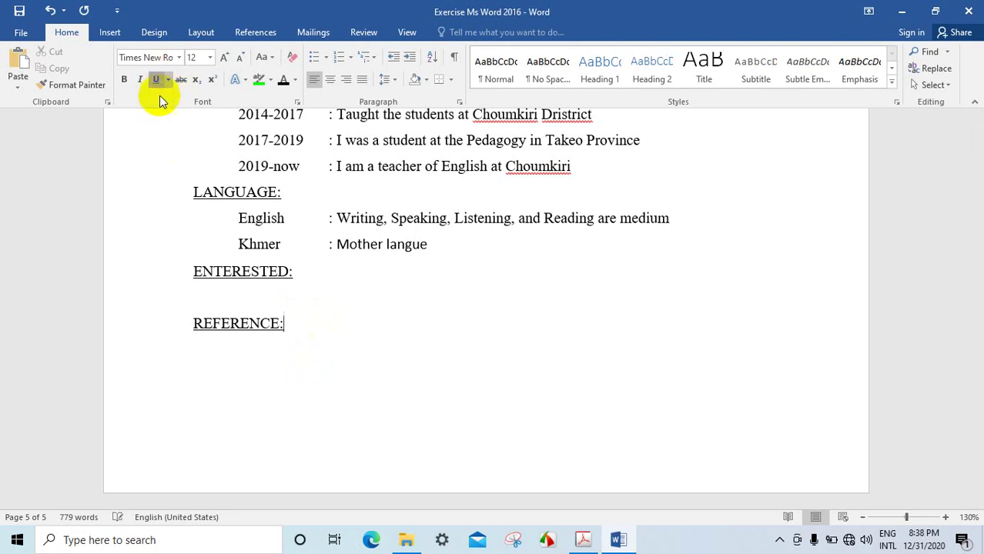
Add the referee's name without underline after REFERENCE:, then tab the ENTERESTED: line to the entry column
click(156, 80)
key(Tab)
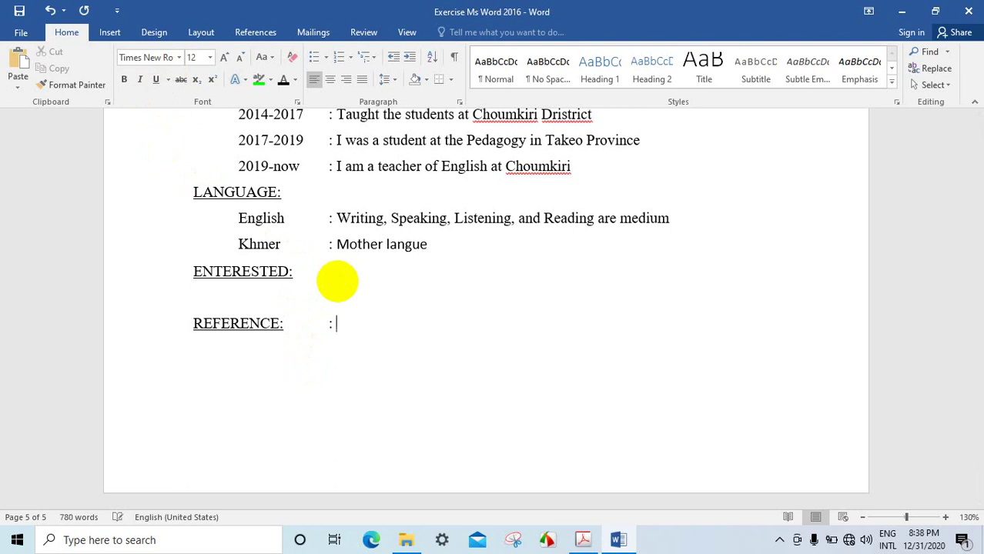
text(NN )
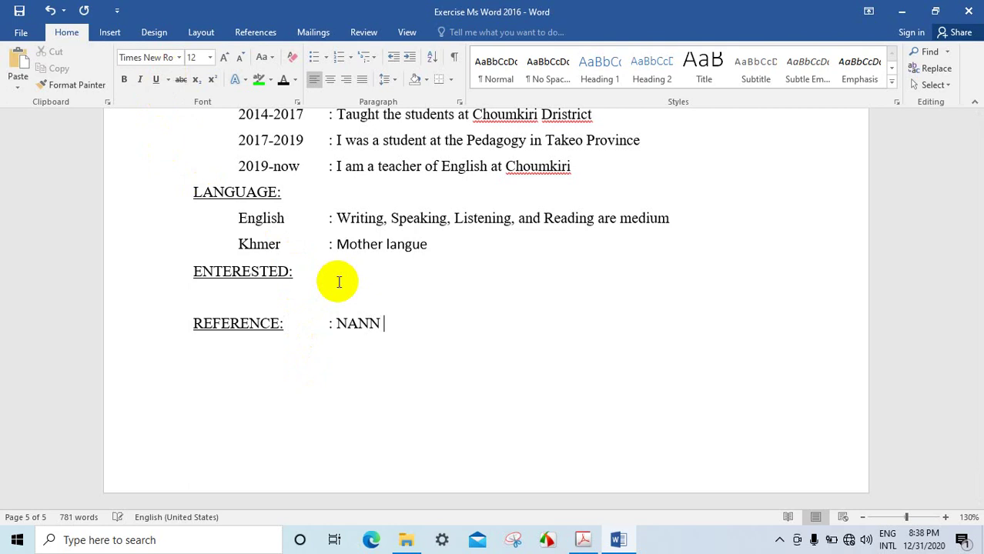
text(RA)
click(328, 275)
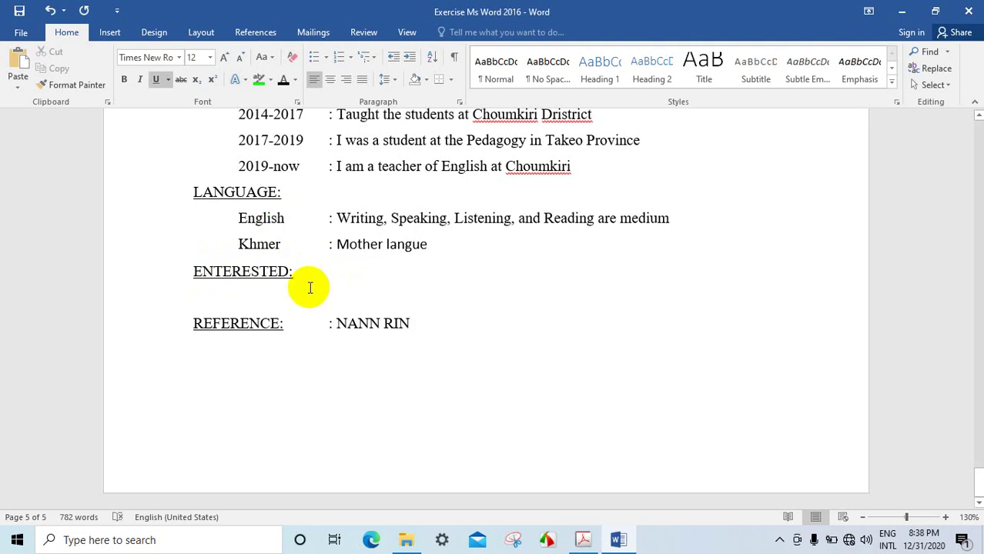
key(Tab)
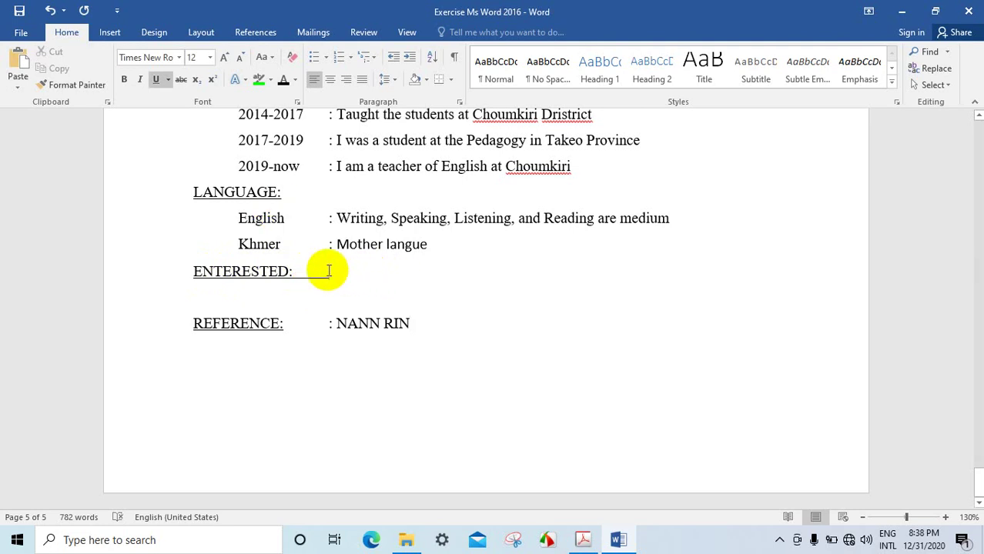
Replace the underlined tab after ENTERESTED: with a plain, non-underlined tab and colon
double_click(300, 276)
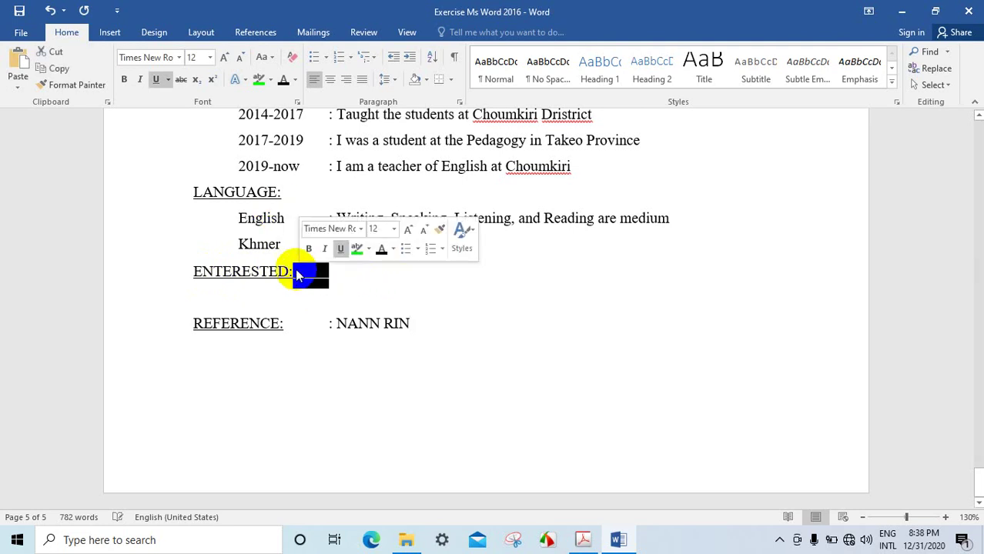
key(Delete)
click(157, 81)
key(Tab)
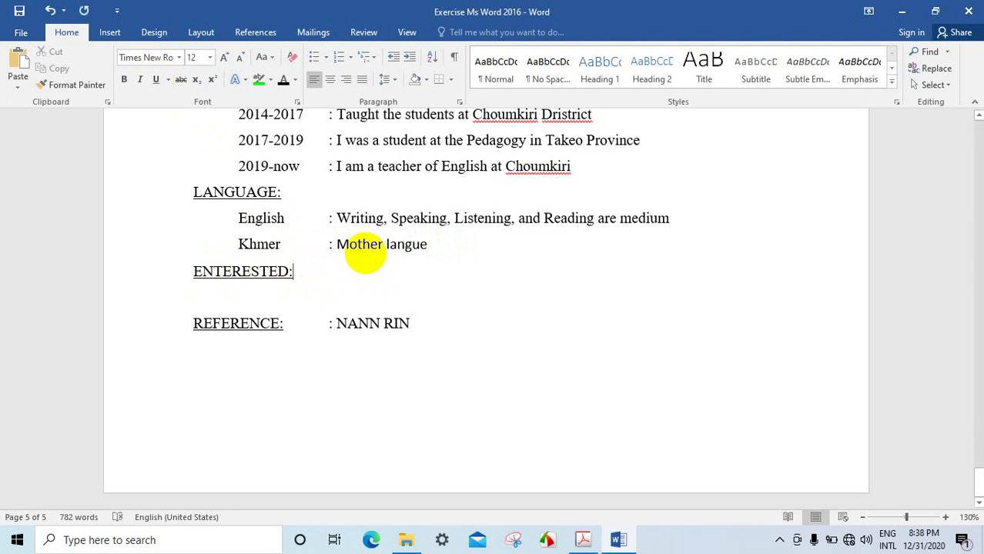
text(:)
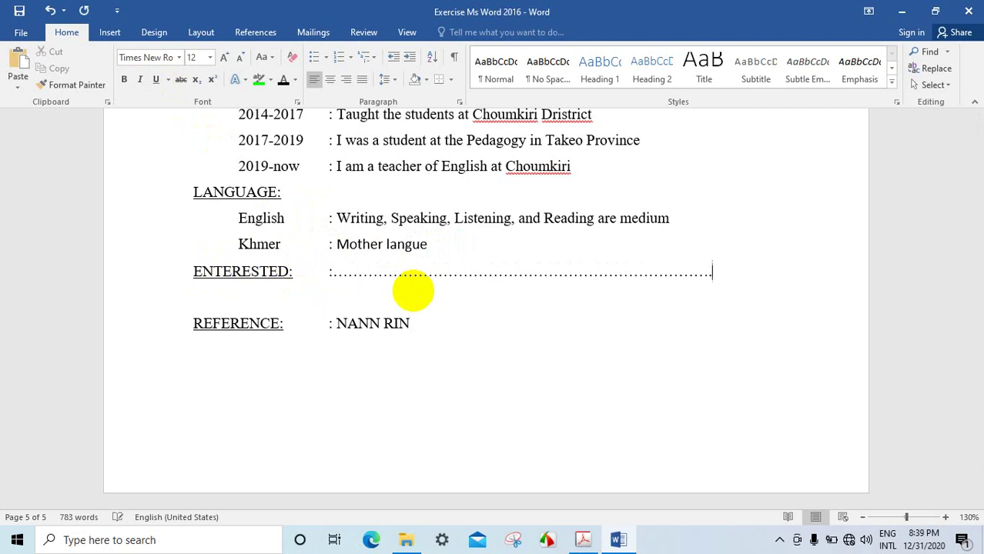
scroll(462, 324, up, 6)
scroll(516, 354, up, 3)
scroll(346, 293, up, 1)
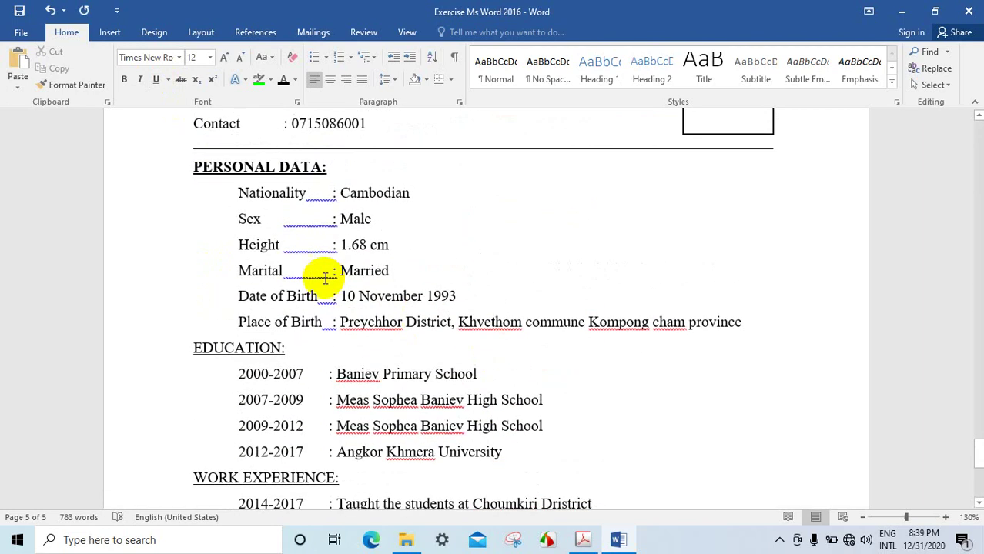
scroll(438, 259, up, 3)
scroll(440, 258, down, 2)
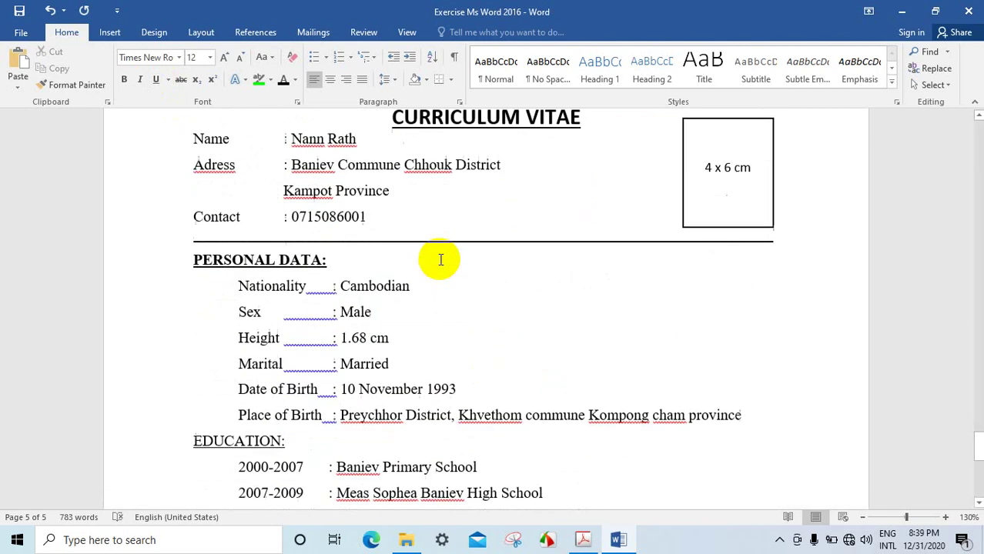
scroll(461, 269, down, 4)
scroll(523, 289, up, 3)
scroll(539, 289, up, 6)
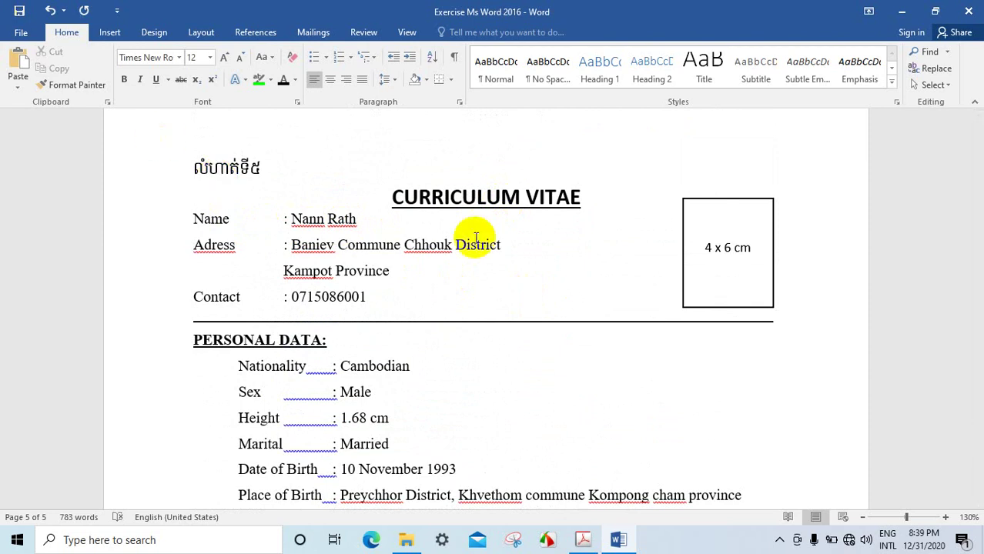
scroll(478, 271, down, 3)
scroll(407, 264, down, 4)
scroll(450, 286, down, 2)
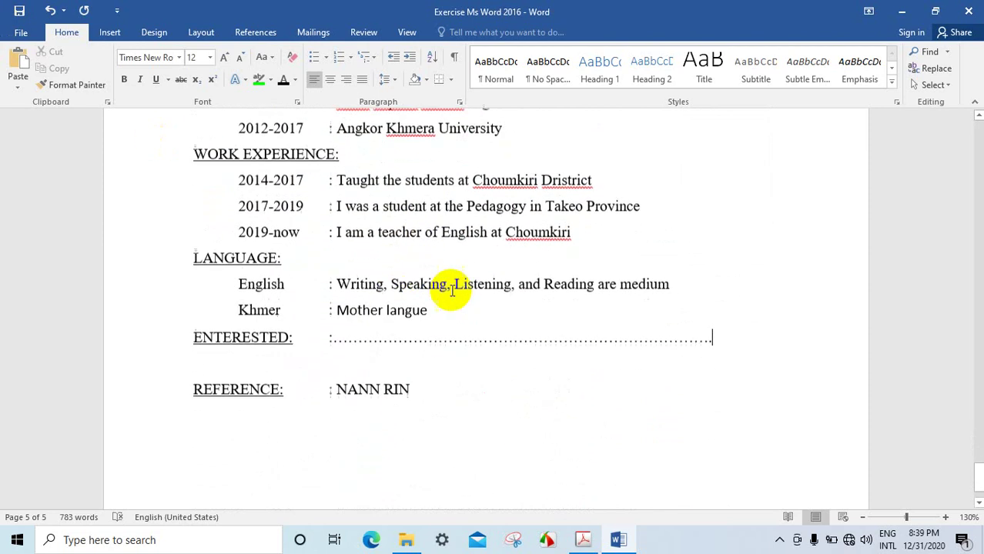
scroll(549, 308, down, 1)
scroll(552, 308, up, 4)
scroll(552, 308, up, 4)
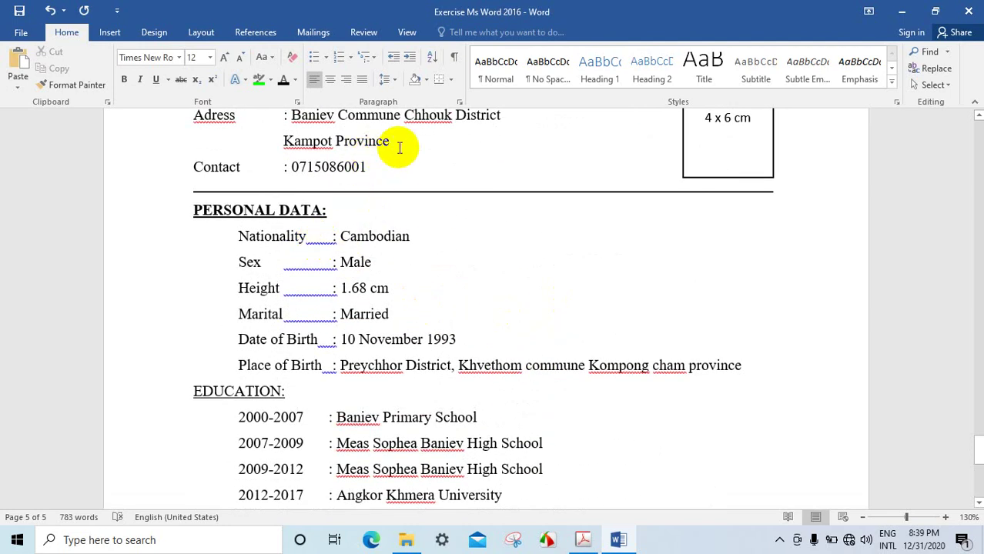
scroll(396, 177, up, 3)
scroll(358, 231, down, 2)
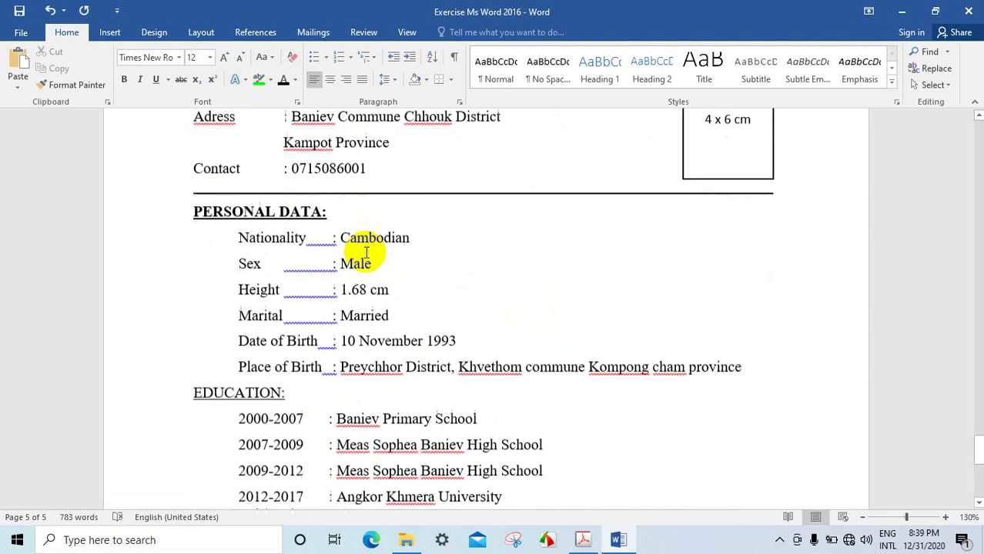
scroll(366, 254, down, 5)
scroll(378, 259, down, 3)
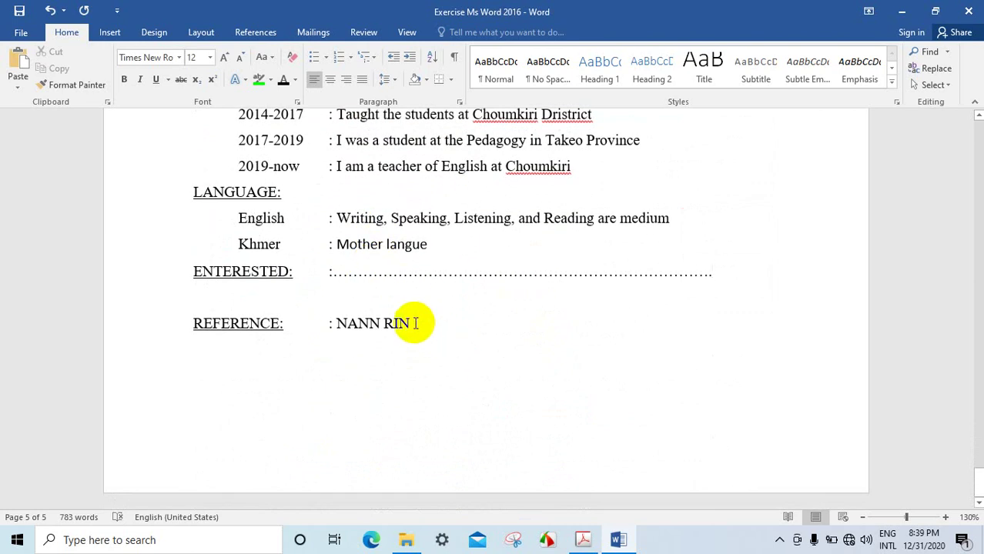
scroll(431, 243, up, 3)
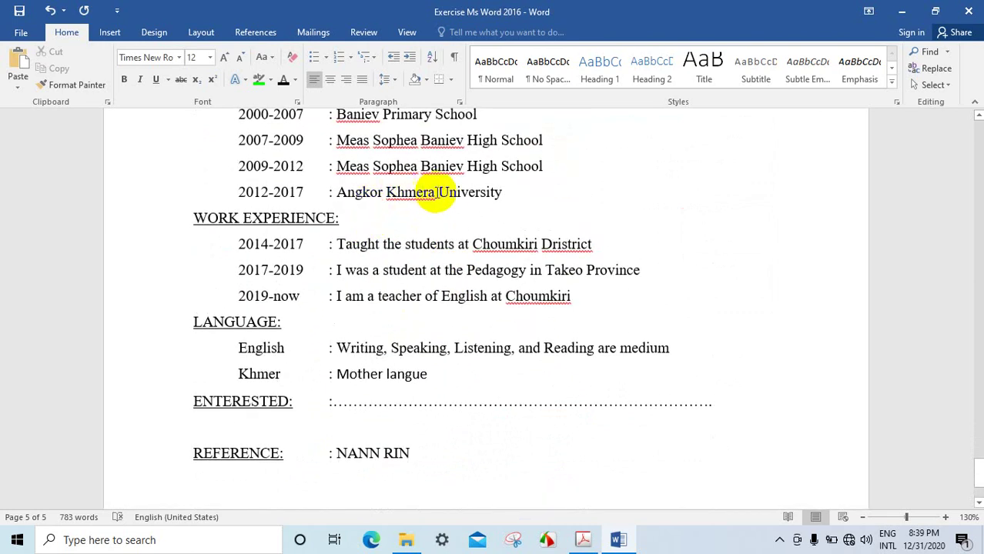
scroll(356, 223, up, 5)
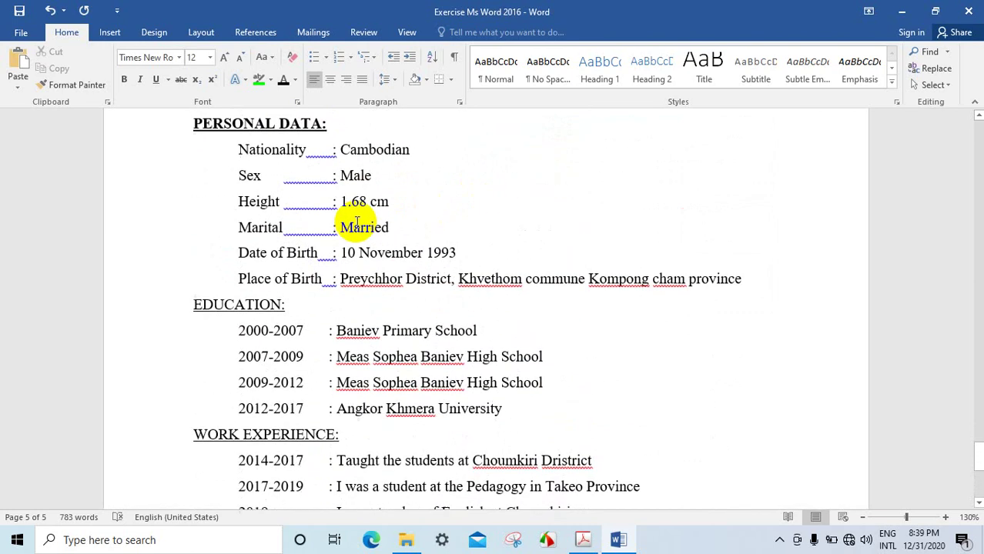
scroll(411, 290, down, 3)
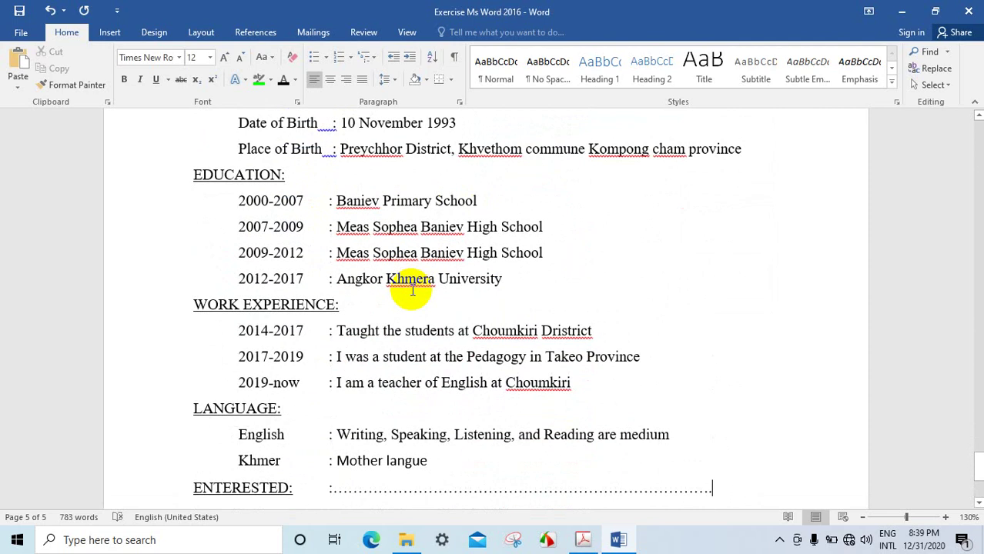
scroll(412, 288, down, 4)
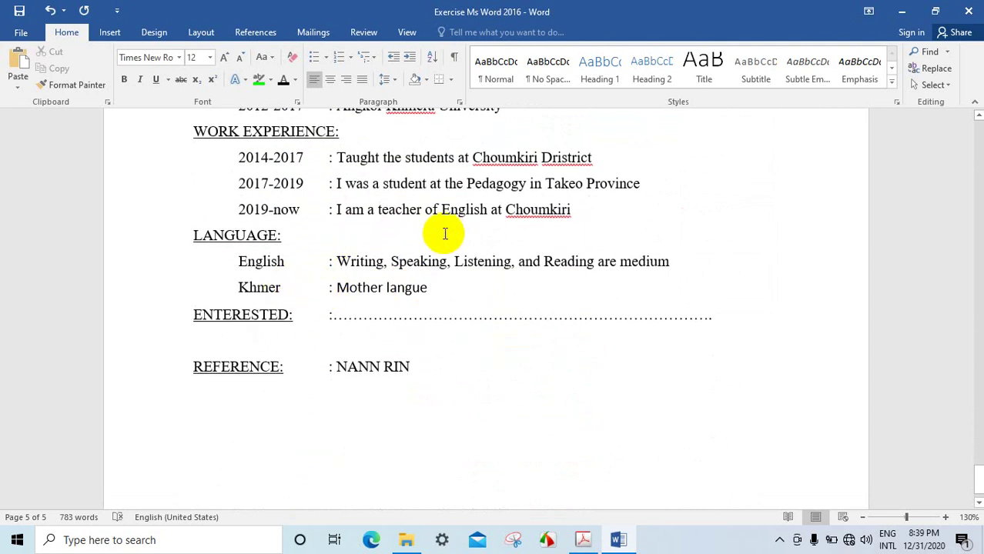
scroll(431, 207, up, 3)
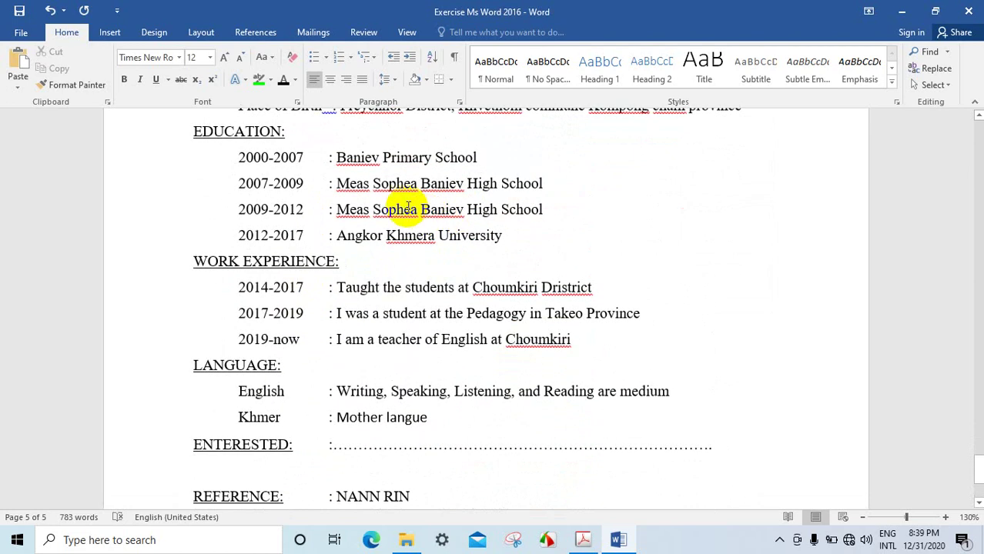
scroll(431, 258, up, 2)
scroll(325, 313, up, 2)
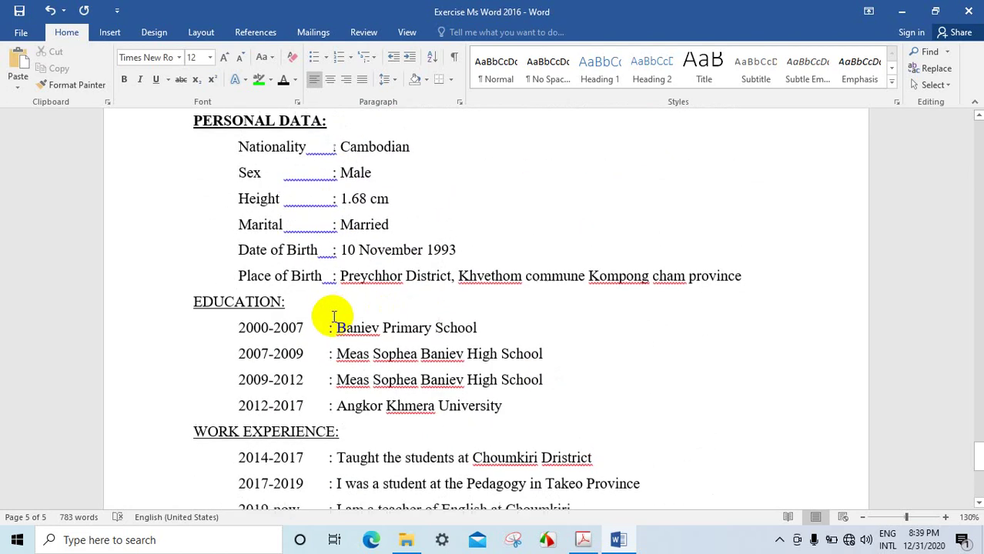
scroll(333, 355, down, 4)
scroll(333, 355, down, 4)
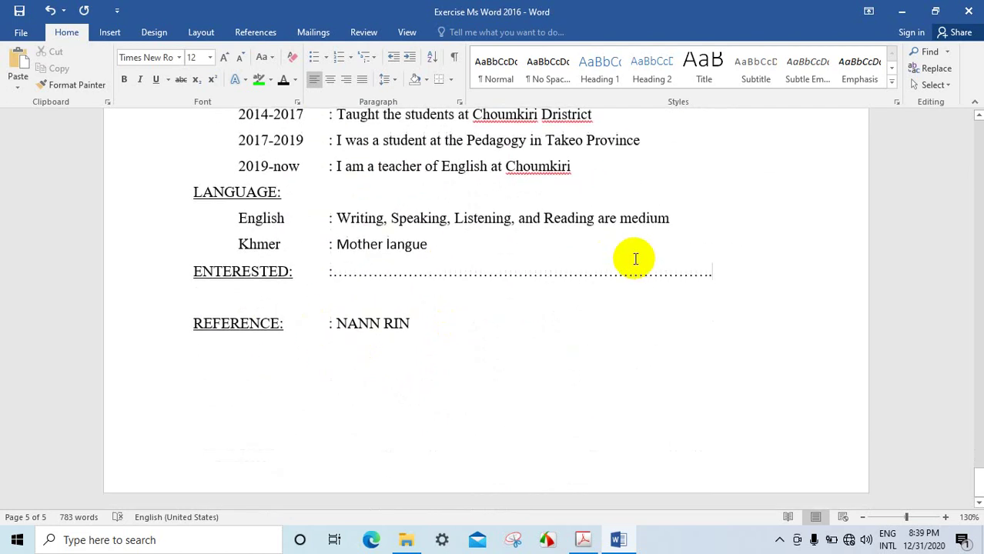
click(583, 538)
scroll(559, 338, up, 4)
scroll(301, 242, up, 3)
scroll(402, 278, up, 3)
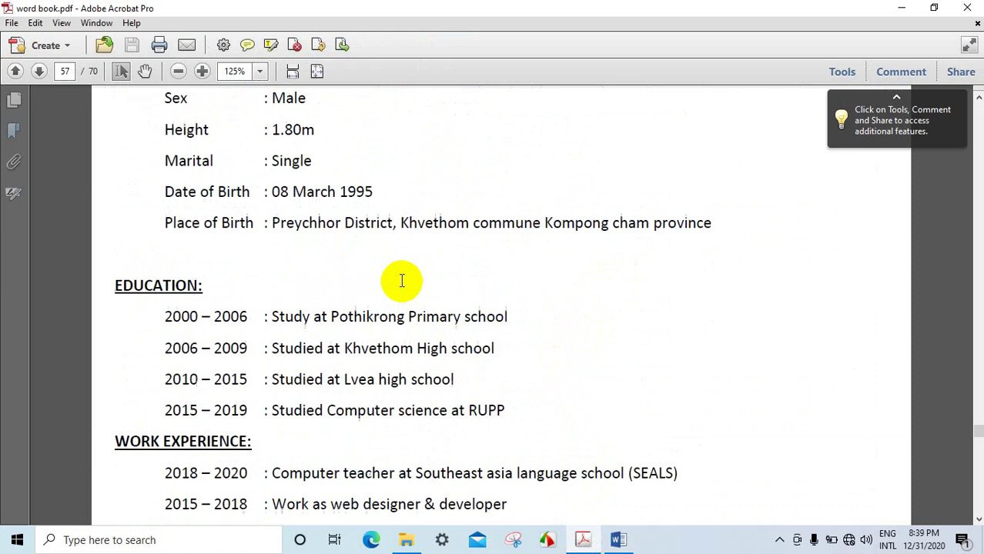
scroll(300, 270, up, 1)
scroll(304, 266, down, 3)
scroll(385, 316, down, 7)
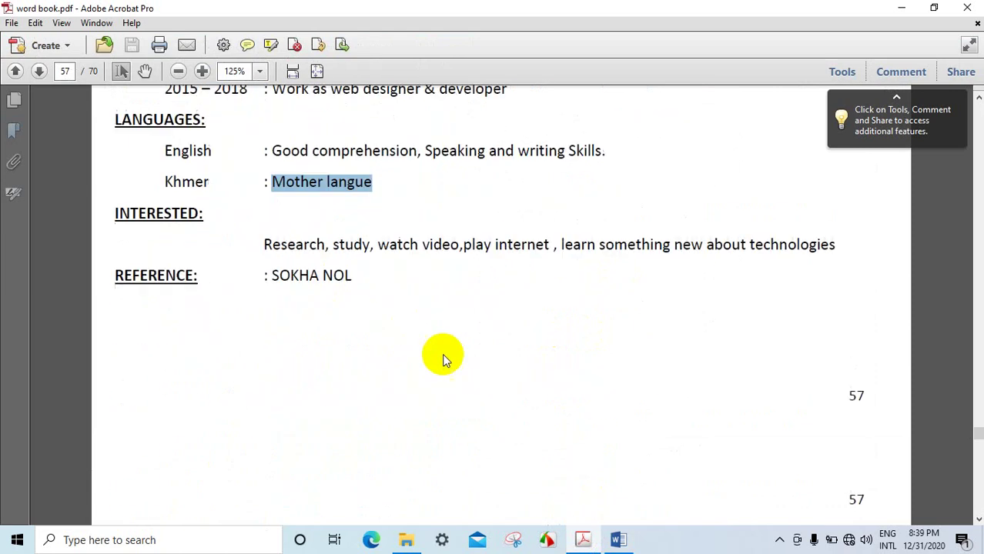
click(618, 531)
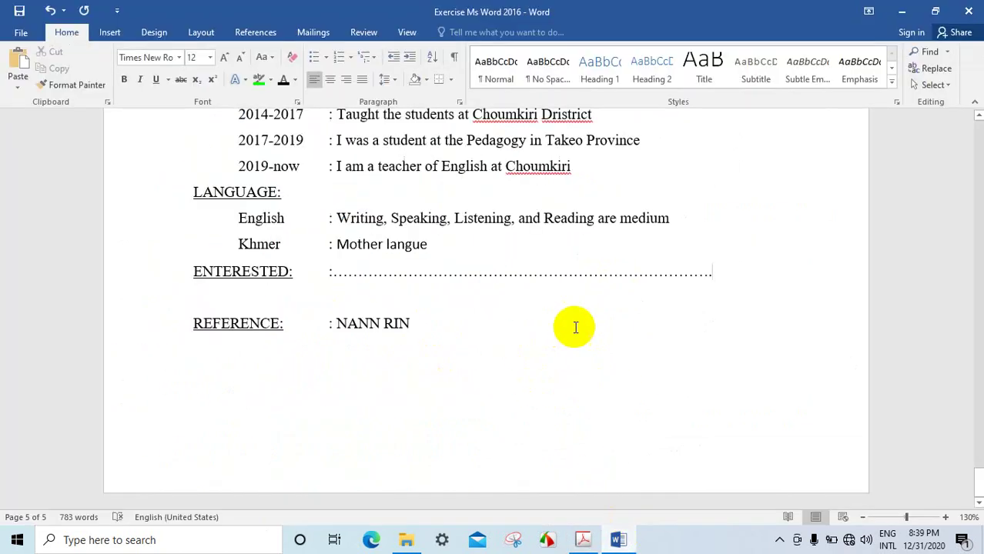
scroll(574, 325, up, 3)
scroll(425, 225, up, 3)
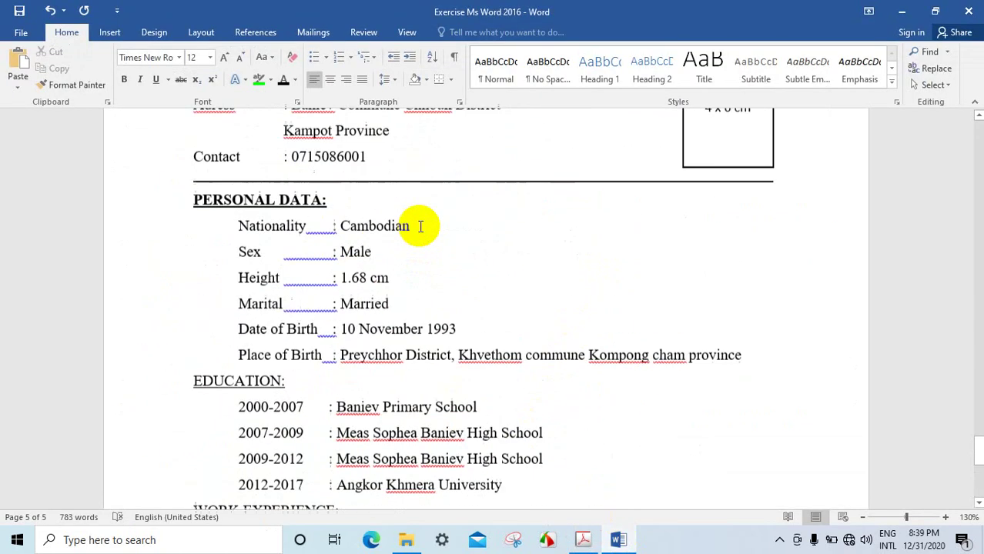
scroll(369, 231, up, 3)
scroll(396, 266, down, 2)
scroll(405, 270, down, 2)
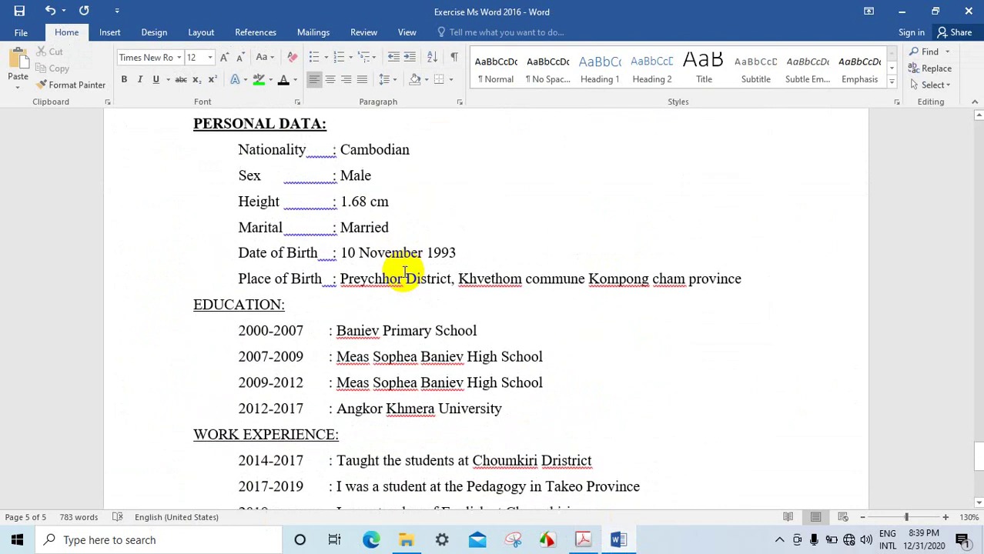
scroll(446, 271, up, 3)
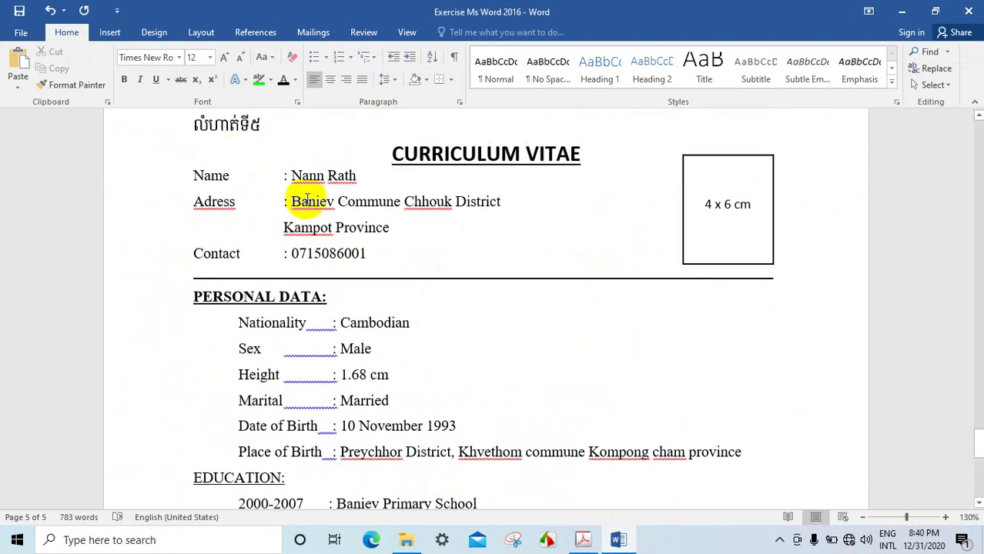
scroll(415, 309, down, 3)
scroll(257, 268, down, 3)
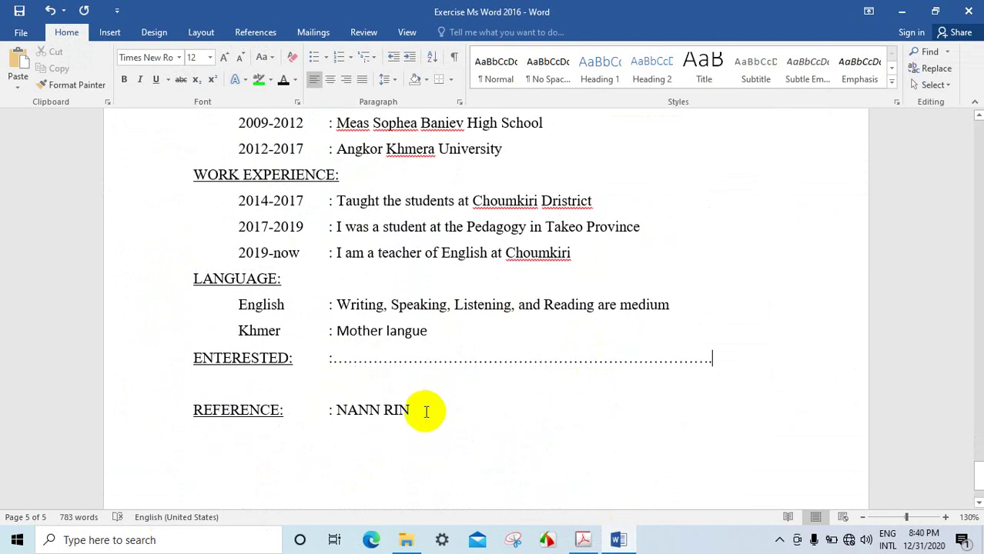